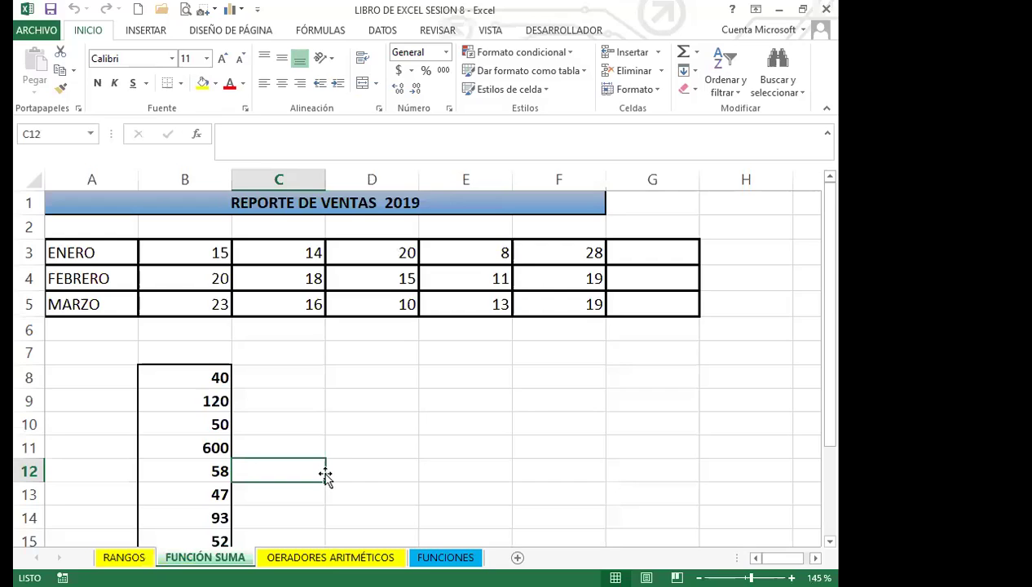
- Go to the OERADORES ARITMÉTICOS worksheet and select the expression in cell D2
{"action": "scroll", "coordinate": [309, 444], "scroll_direction": "down", "scroll_amount": 4}
{"action": "left_click", "coordinate": [303, 554]}
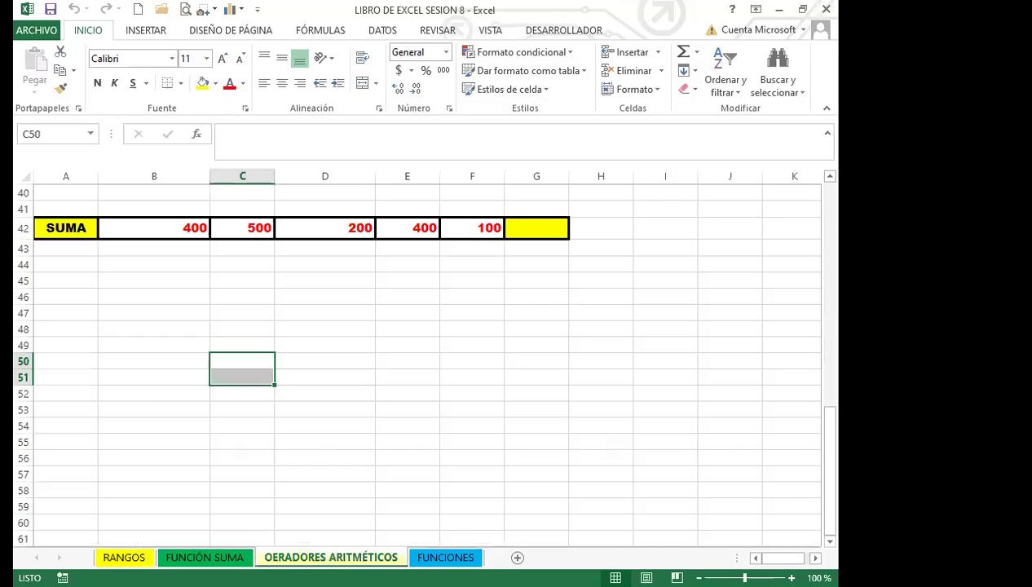
{"action": "scroll", "coordinate": [248, 348], "scroll_direction": "up", "scroll_amount": 13}
{"action": "scroll", "coordinate": [341, 270], "scroll_direction": "down", "scroll_amount": 1}
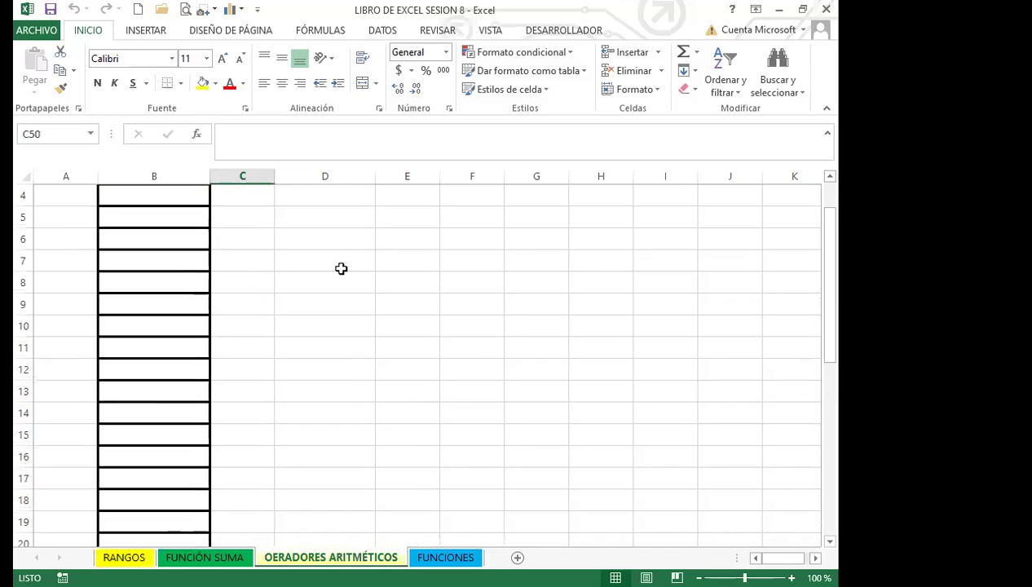
{"action": "scroll", "coordinate": [301, 270], "scroll_direction": "up", "scroll_amount": 1}
{"action": "left_click", "coordinate": [305, 222]}
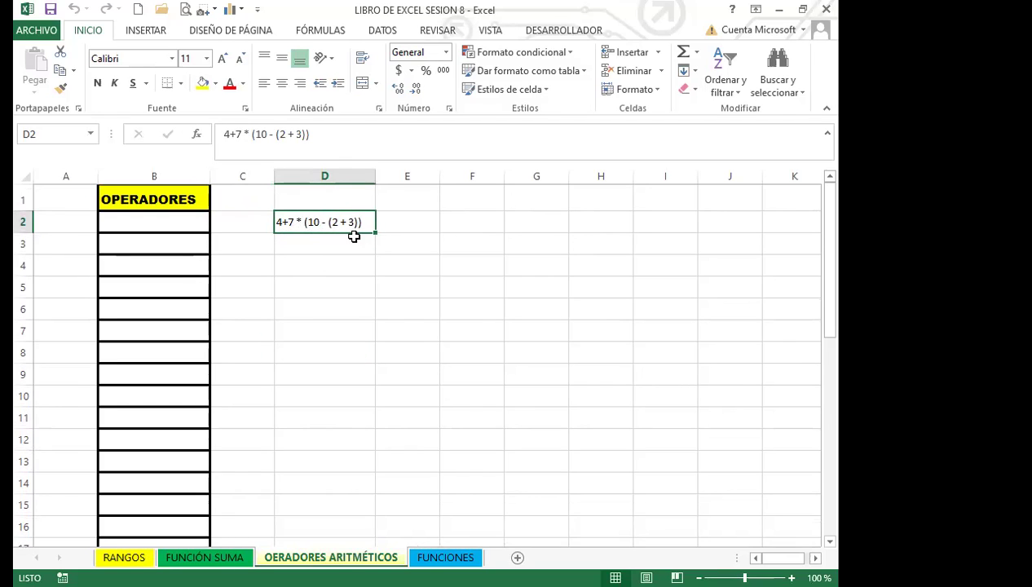
- Enter the first simplification of the D2 expression, 4+7*(10-5), as text in cell D3
{"action": "left_click", "coordinate": [340, 253]}
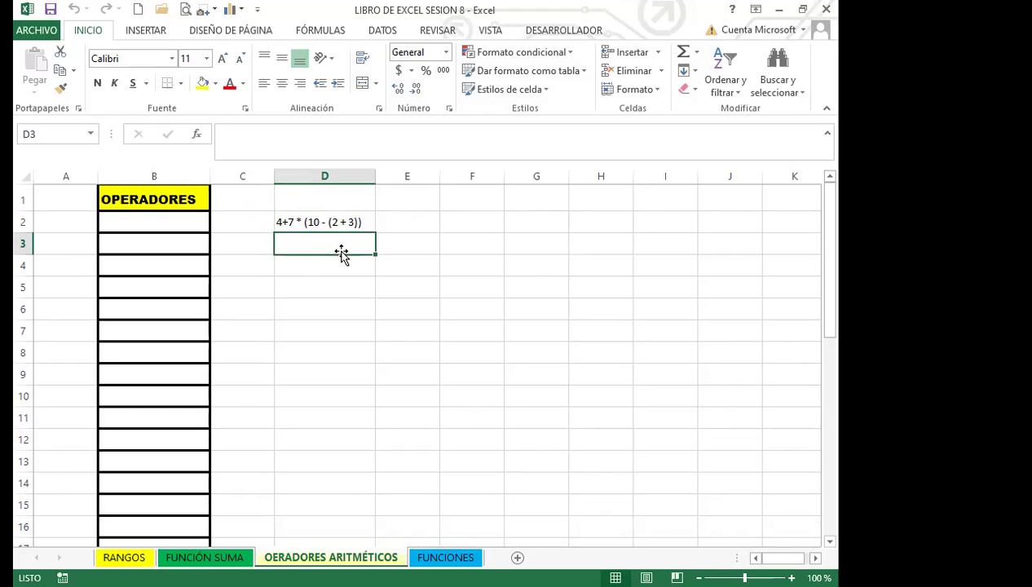
{"action": "type", "text": "4"}
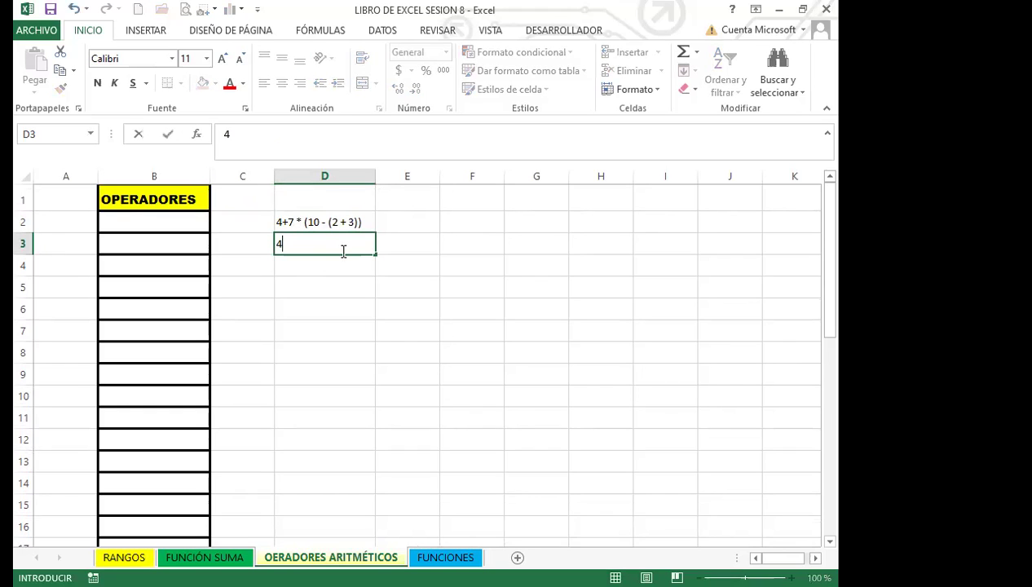
{"action": "type", "text": "+7*(10-"}
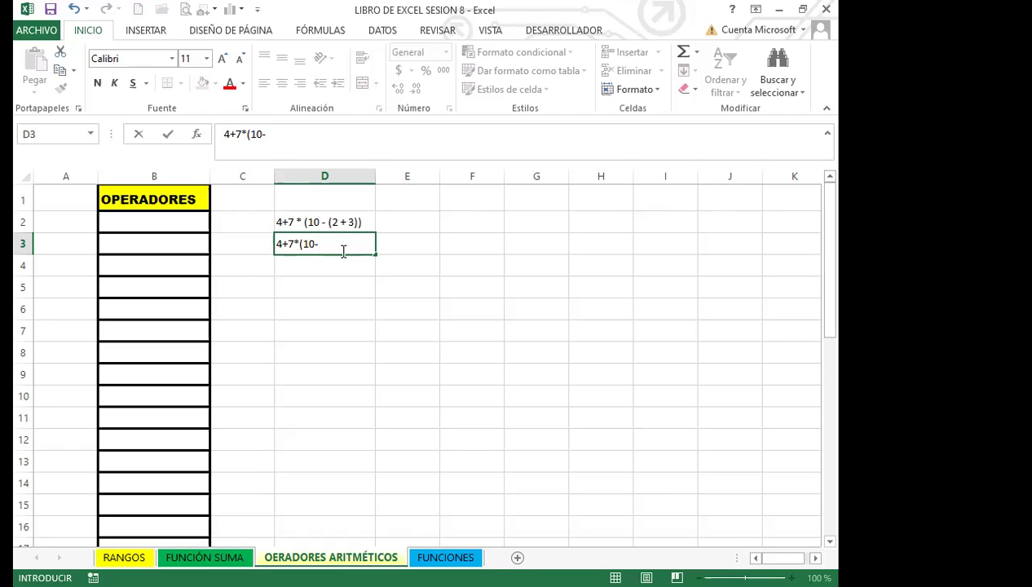
{"action": "type", "text": "5)"}
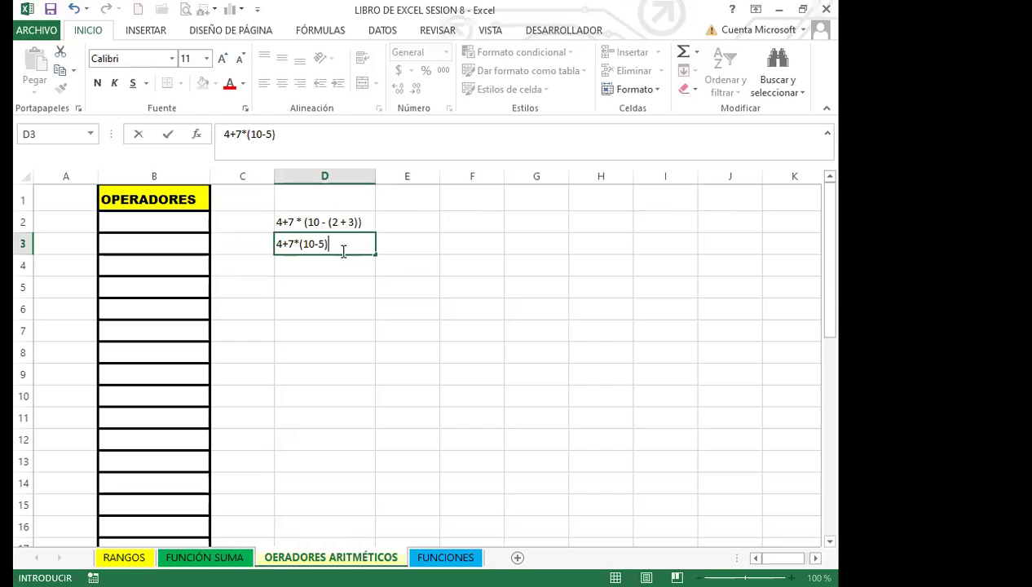
{"action": "key", "text": "Return"}
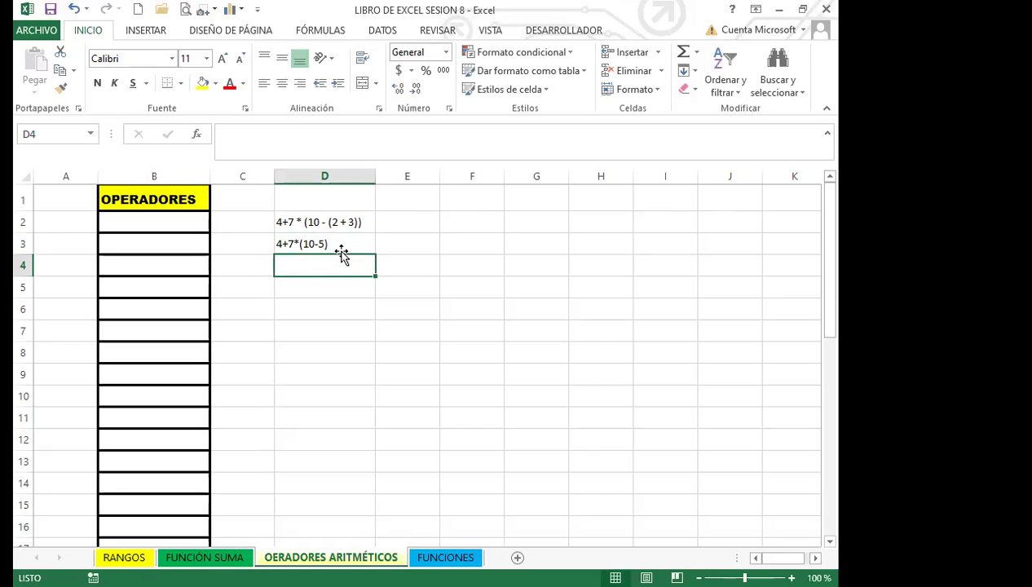
- Enter the remaining evaluation stages in cells D4 to D6: 4+7*5, 4+35 and 39
{"action": "type", "text": "4+7*"}
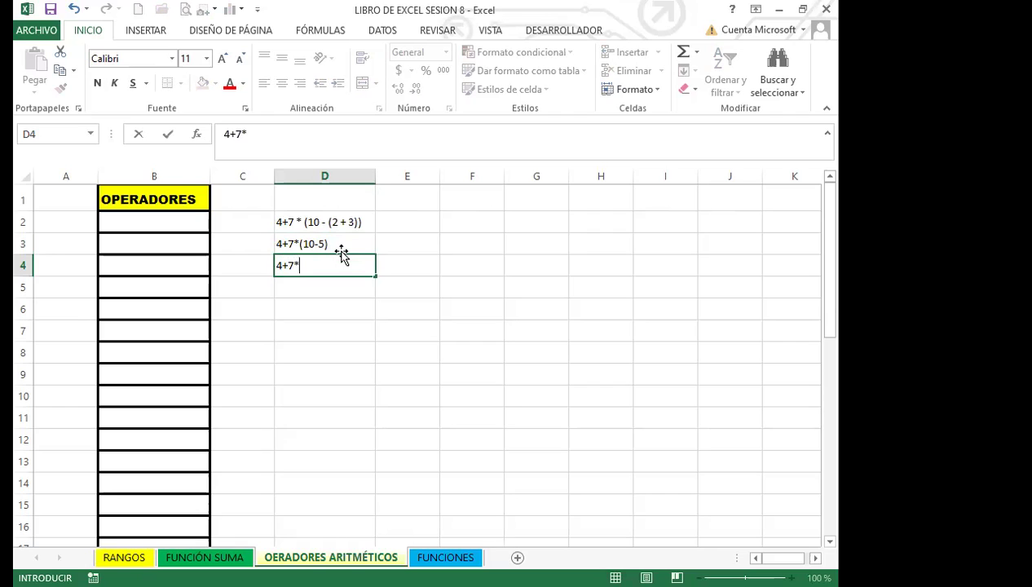
{"action": "type", "text": "5"}
{"action": "key", "text": "Return"}
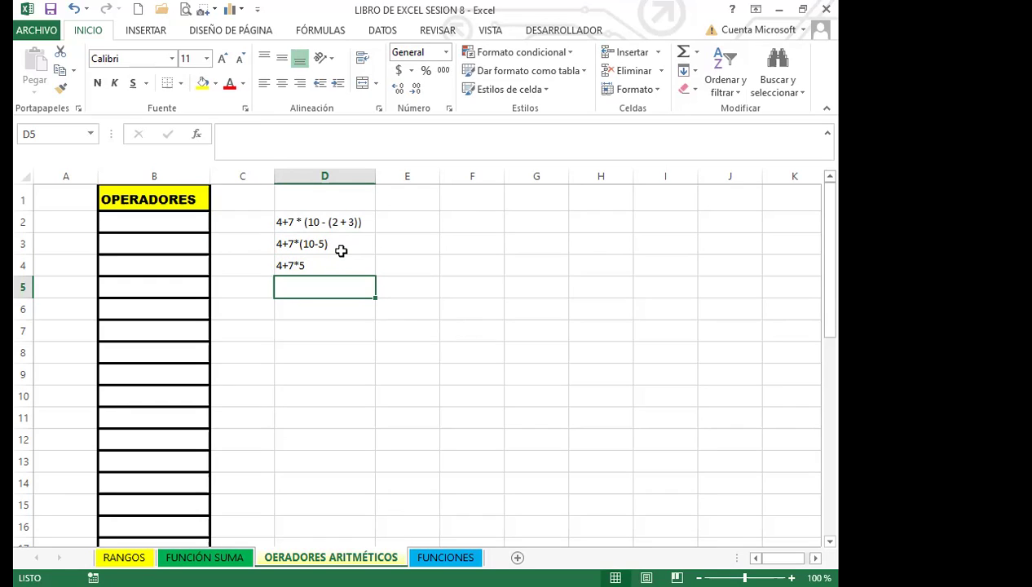
{"action": "type", "text": "4+"}
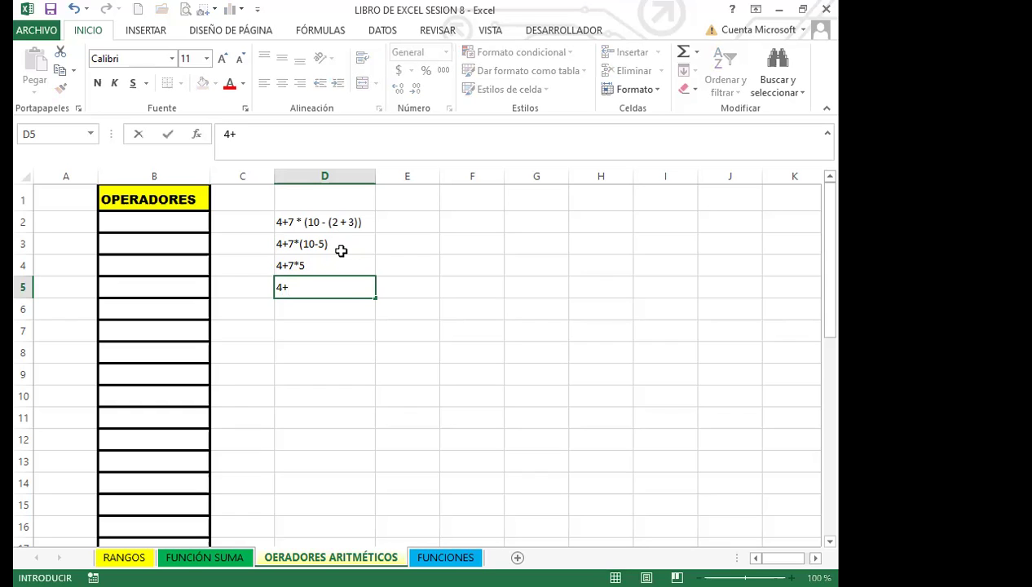
{"action": "type", "text": "35"}
{"action": "key", "text": "Return"}
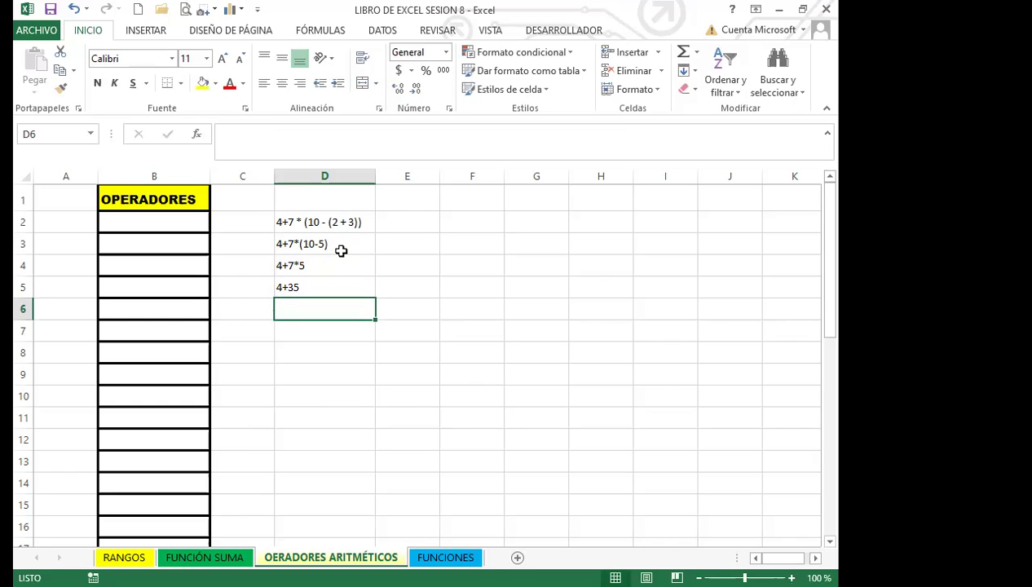
{"action": "type", "text": "39"}
{"action": "key", "text": "Return"}
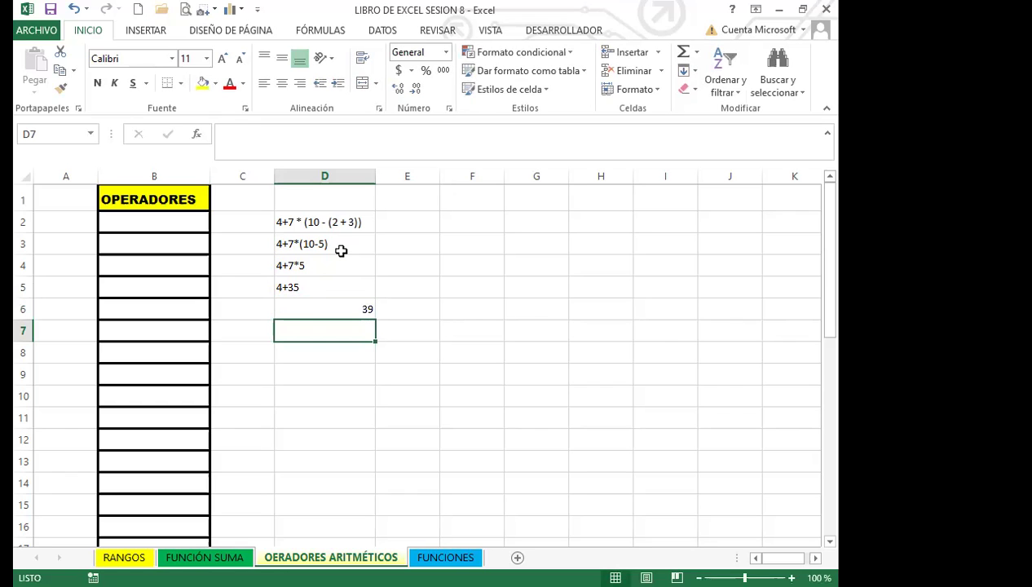
- Format the result in cell D6 as bold red text, centred horizontally and vertically
{"action": "left_click", "coordinate": [326, 307]}
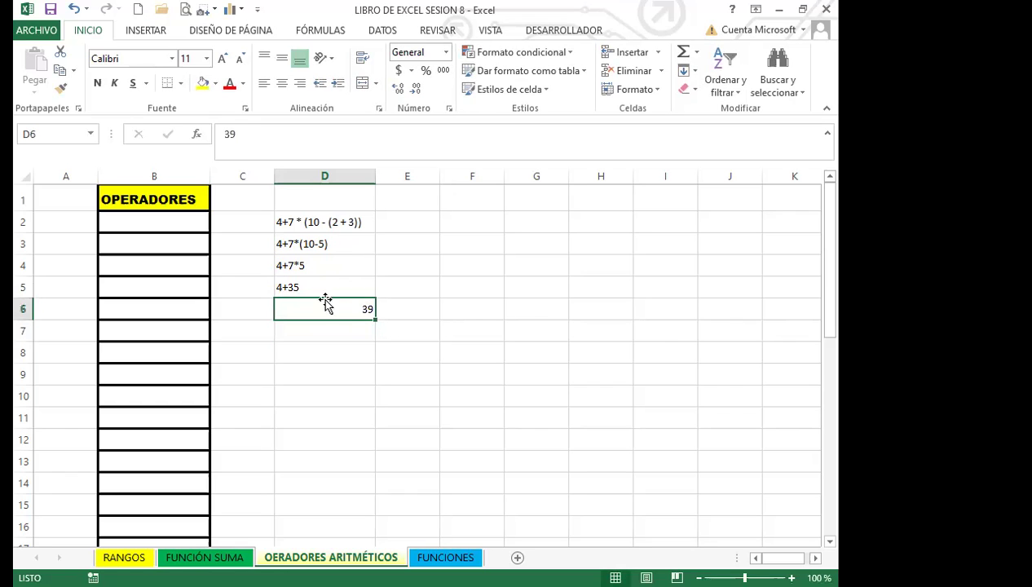
{"action": "left_click", "coordinate": [246, 86]}
{"action": "left_click", "coordinate": [281, 84]}
{"action": "left_click", "coordinate": [281, 57]}
{"action": "left_click", "coordinate": [97, 83]}
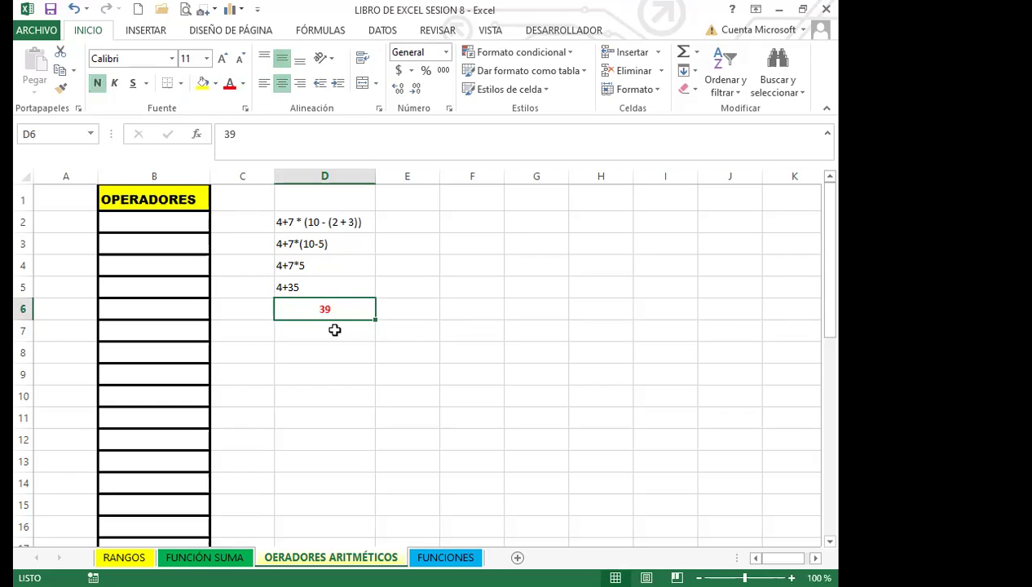
- Turn the text expression in cell D2 into the formula =4+7 *(10 -(2 + 3)), removing the spaces before both opening parentheses
{"action": "left_click", "coordinate": [345, 217]}
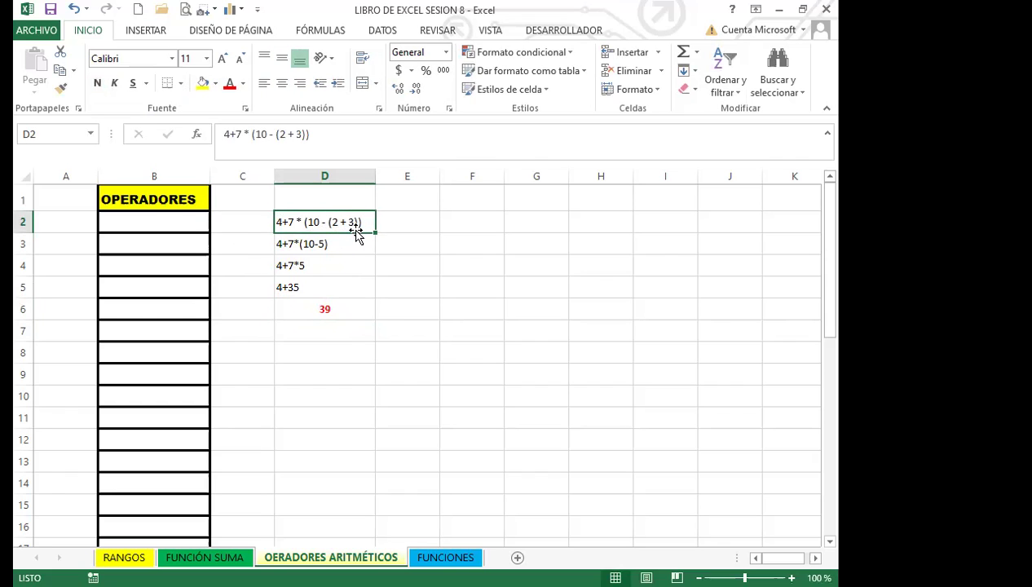
{"action": "double_click", "coordinate": [275, 221]}
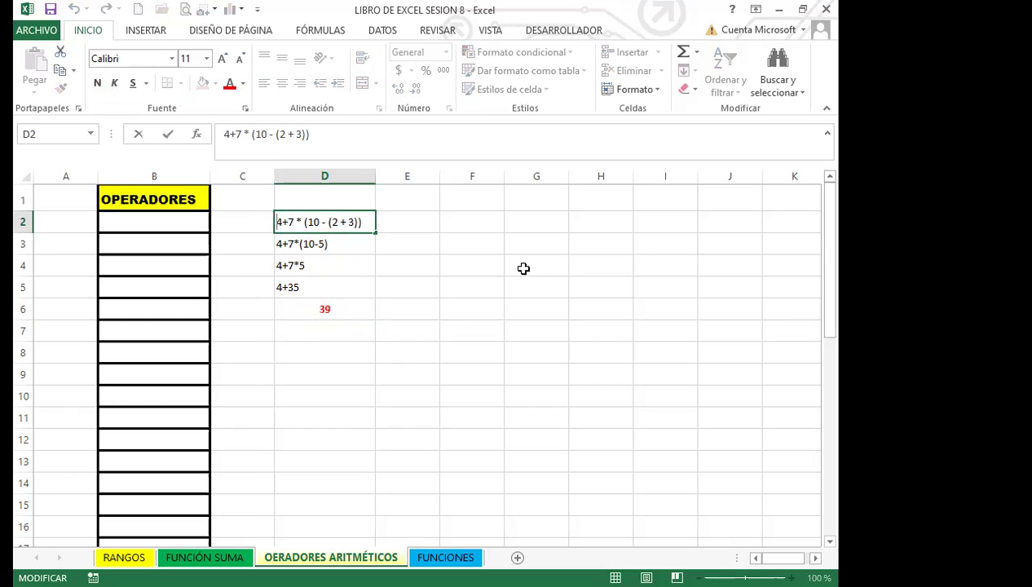
{"action": "type", "text": "="}
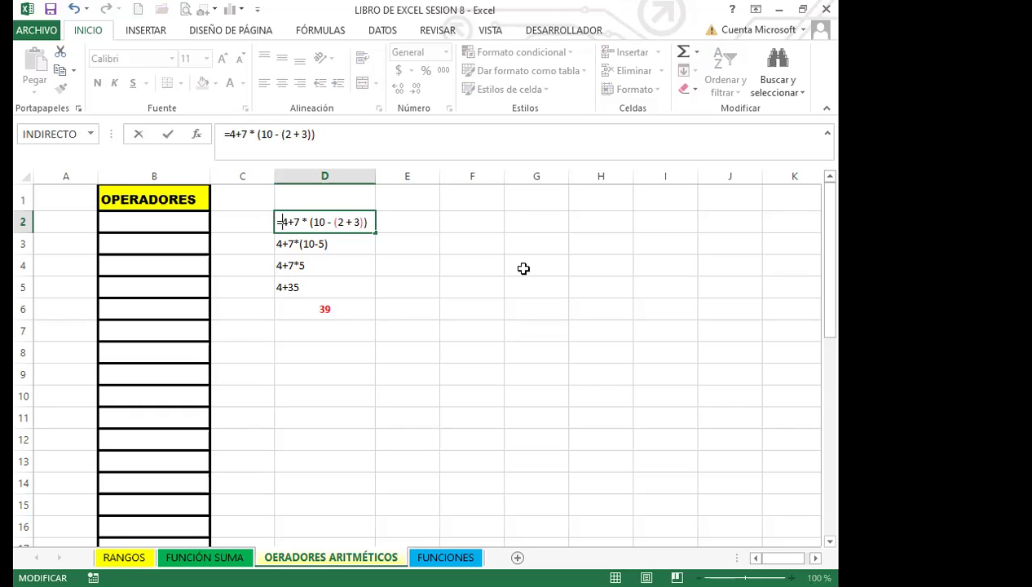
{"action": "left_click", "coordinate": [310, 221]}
{"action": "key", "text": "BackSpace"}
{"action": "left_click", "coordinate": [332, 222]}
{"action": "key", "text": "BackSpace"}
{"action": "key", "text": "Return"}
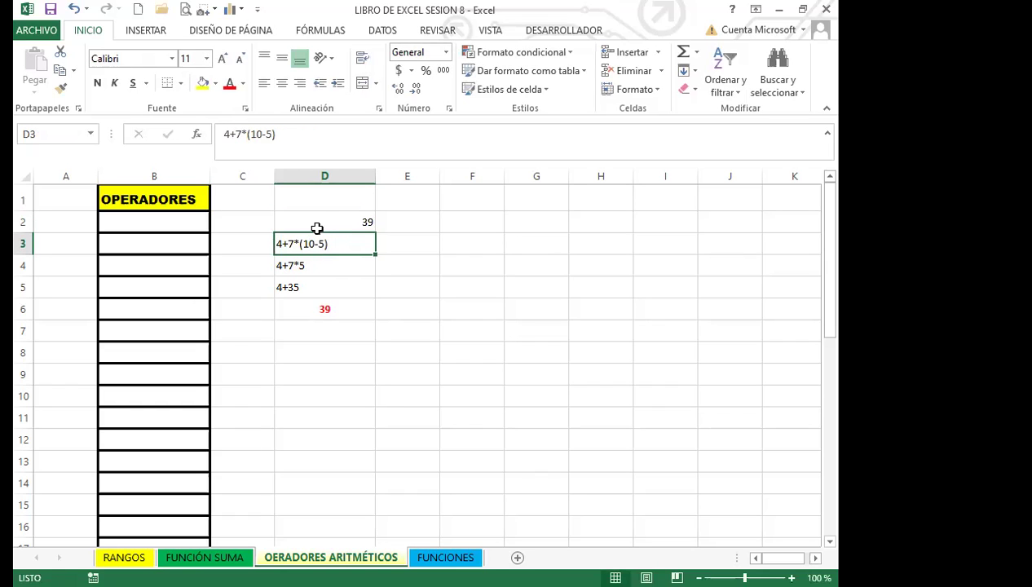
{"action": "left_click", "coordinate": [325, 223]}
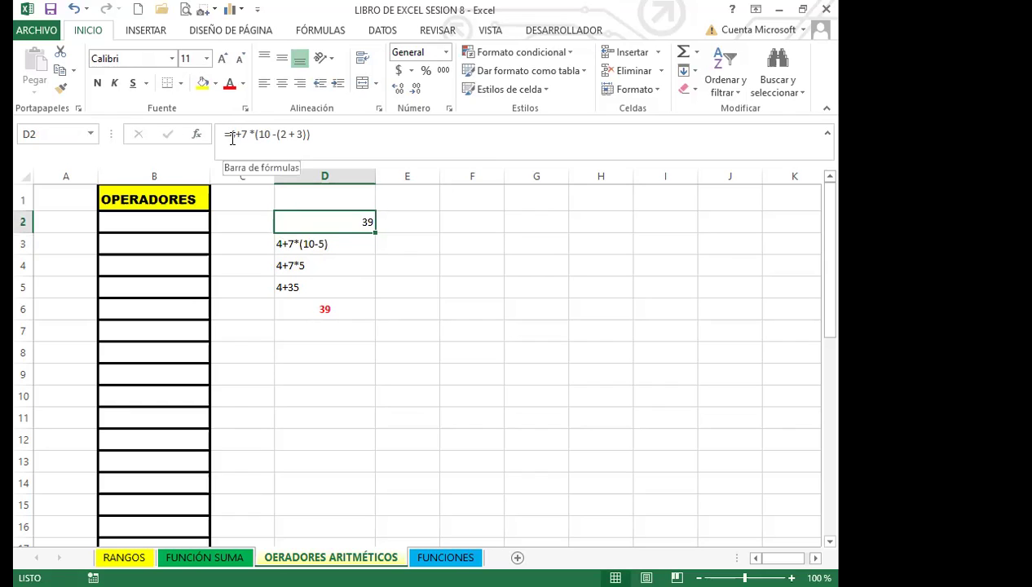
- Copy the formatting of cell D6 to cell D2 and fill D2 with yellow
{"action": "left_click", "coordinate": [326, 311]}
{"action": "left_click", "coordinate": [61, 87]}
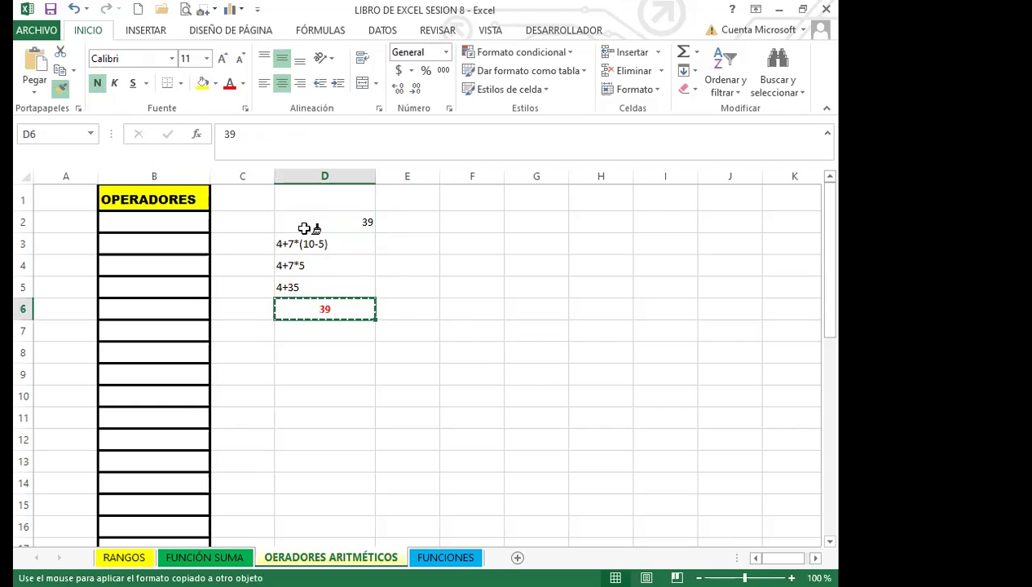
{"action": "left_click", "coordinate": [323, 222]}
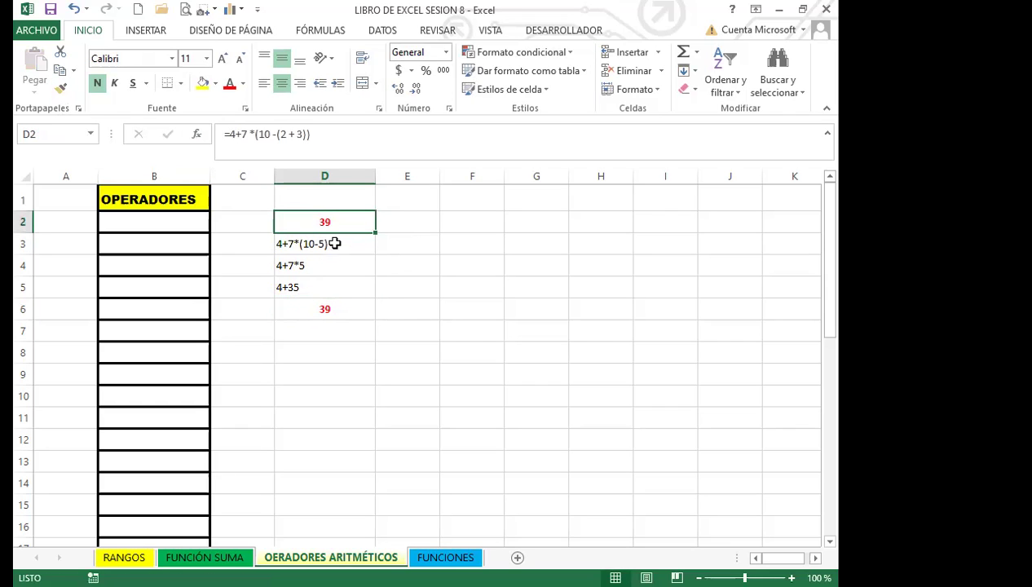
{"action": "left_click", "coordinate": [202, 83]}
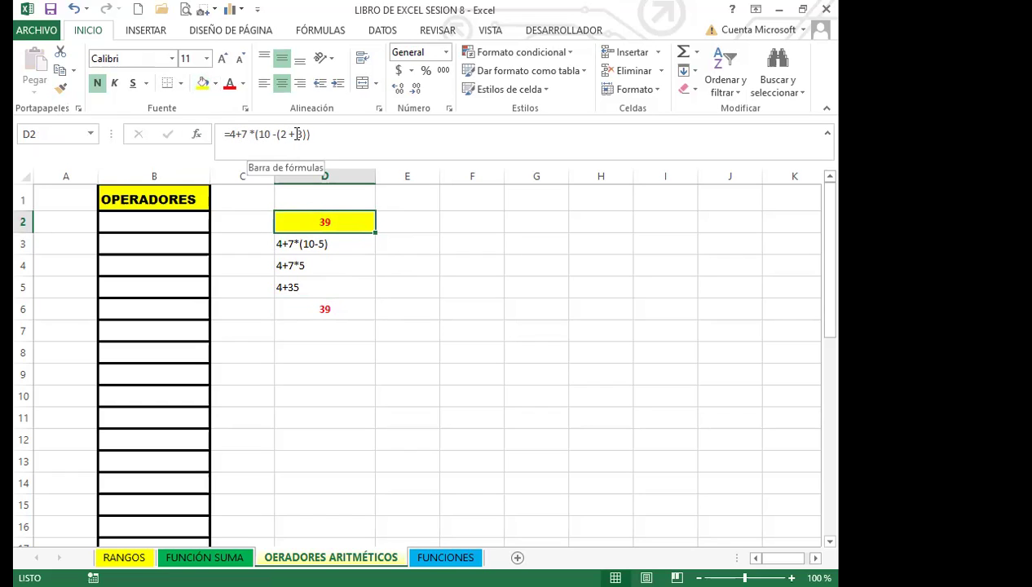
- Review the evaluation stages in D3 to D6 against the D2 formula, and switch to the presentation slide with the operator precedence examples
{"action": "left_click", "coordinate": [321, 245]}
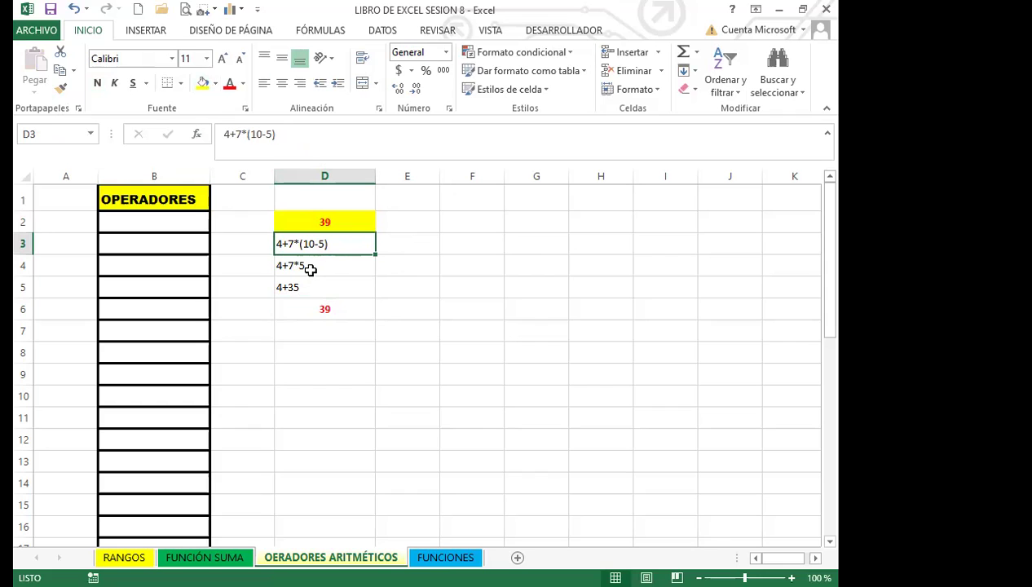
{"action": "left_click", "coordinate": [311, 269]}
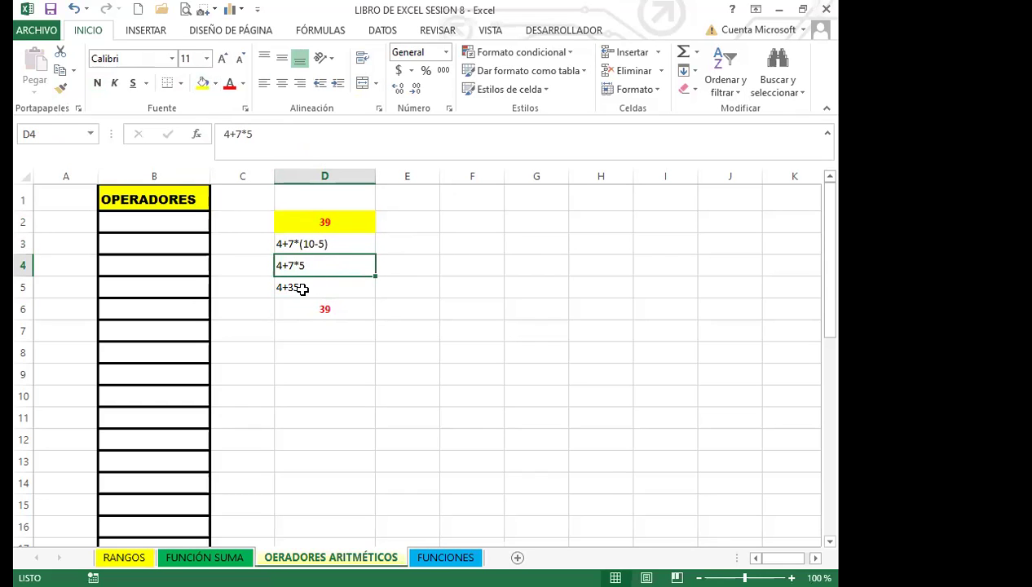
{"action": "left_click", "coordinate": [302, 289]}
{"action": "left_click", "coordinate": [308, 309]}
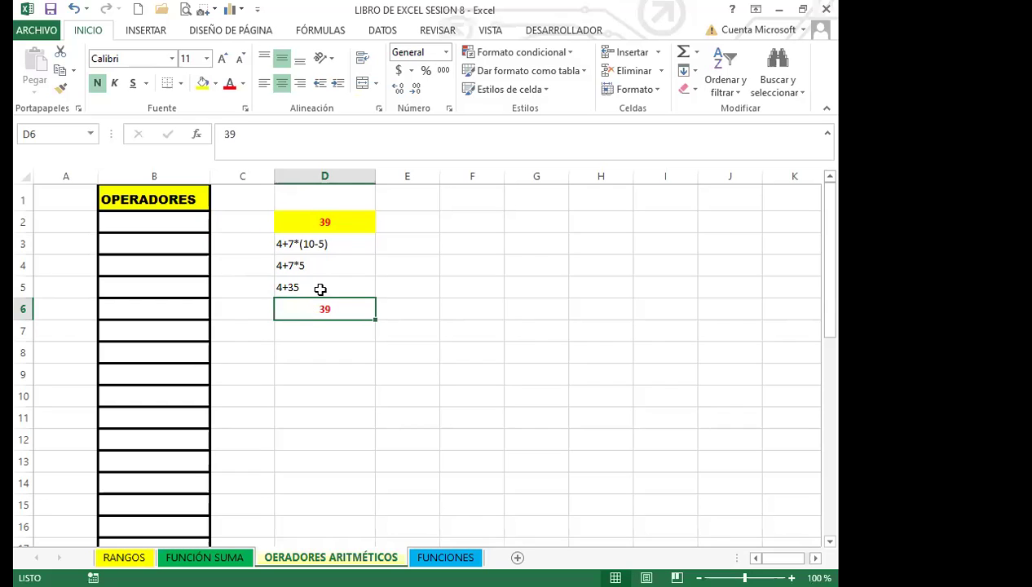
{"action": "left_click", "coordinate": [355, 230]}
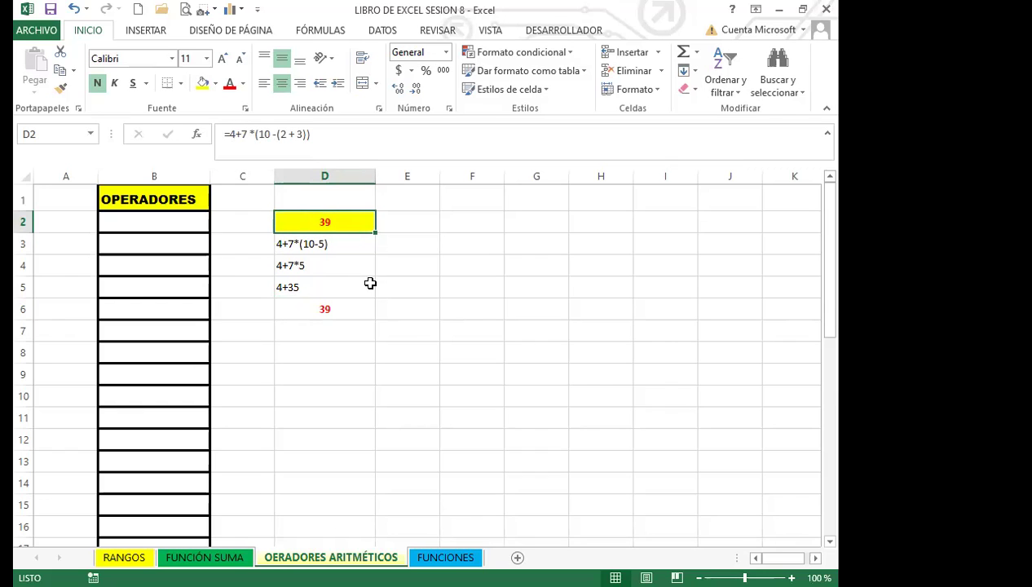
{"action": "left_click_drag", "start_coordinate": [343, 242], "coordinate": [344, 286]}
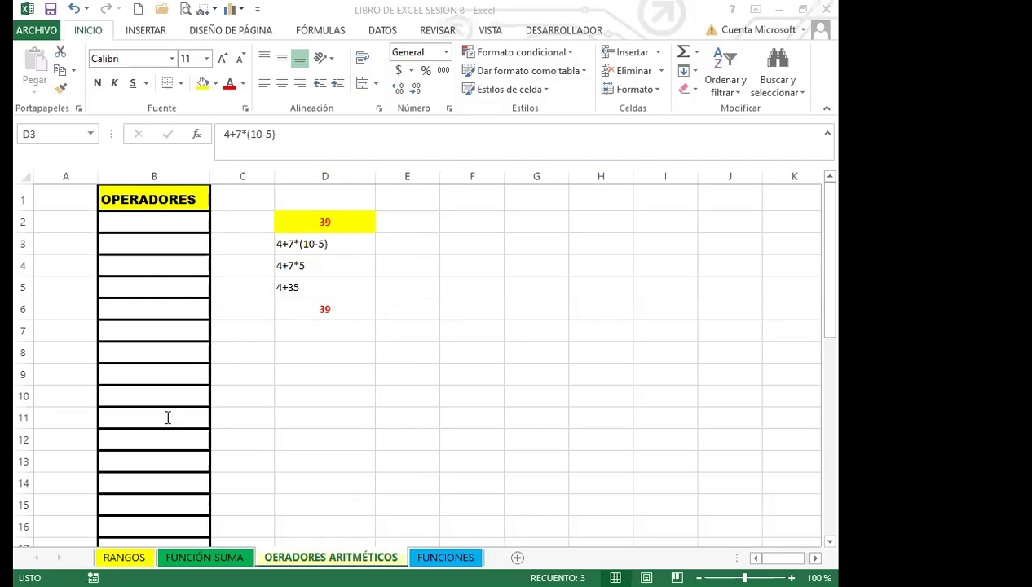
{"action": "key", "text": "alt+Tab"}
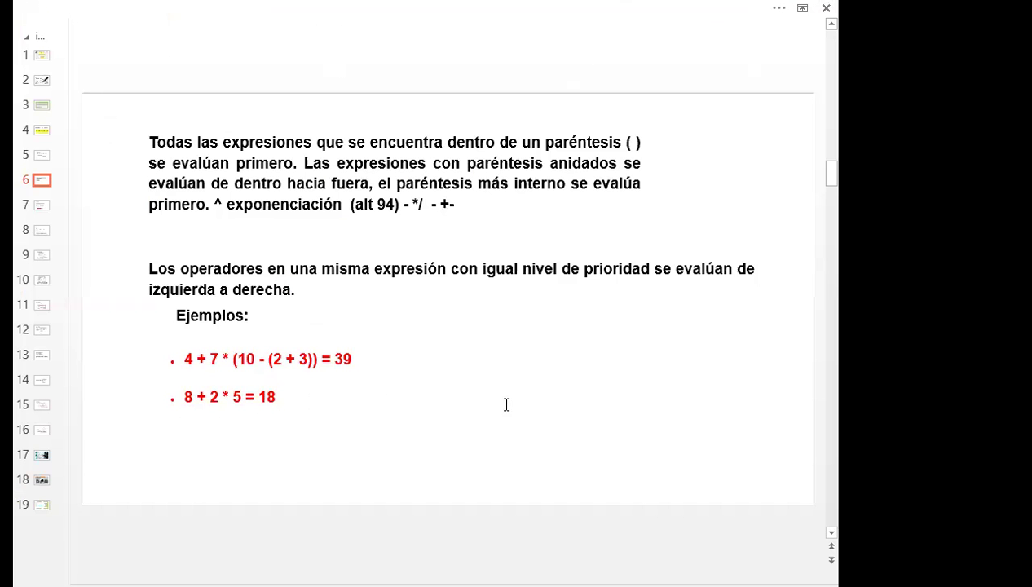
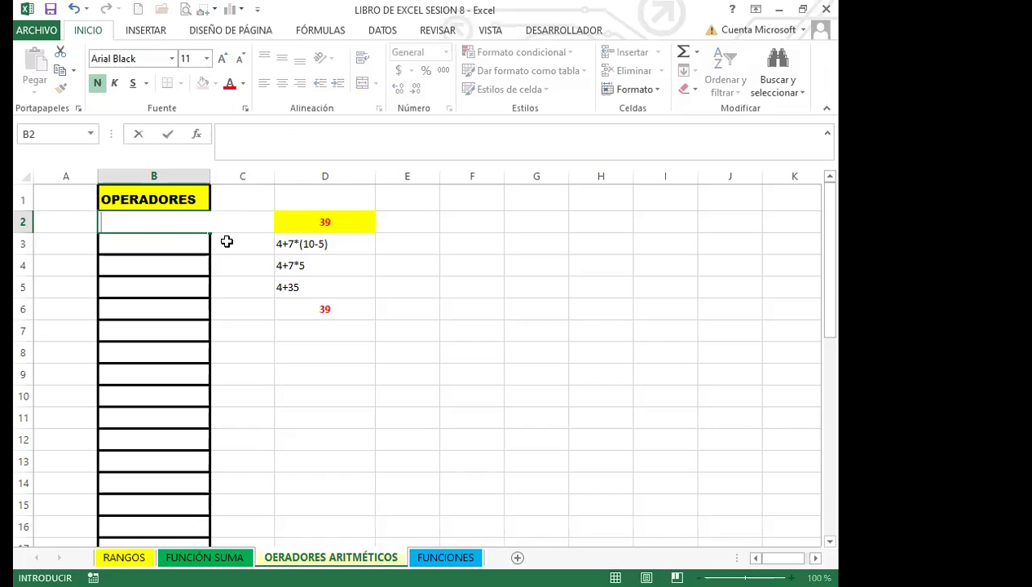
- Set the font colour of cells B2 to B13 to red and select cell B2
{"action": "left_click_drag", "start_coordinate": [166, 224], "coordinate": [179, 460]}
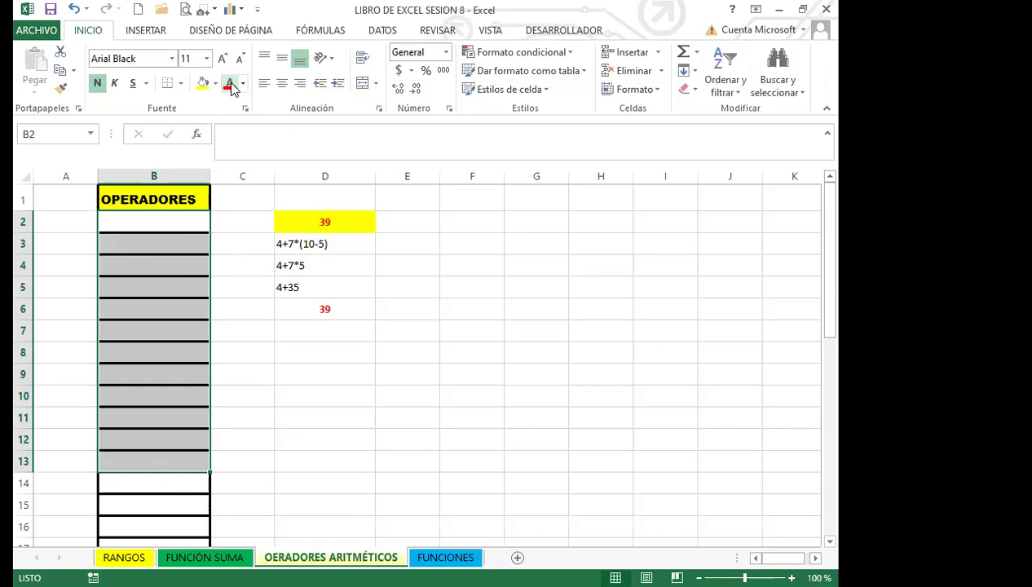
{"action": "left_click", "coordinate": [169, 220]}
{"action": "type", "text": "=8+"}
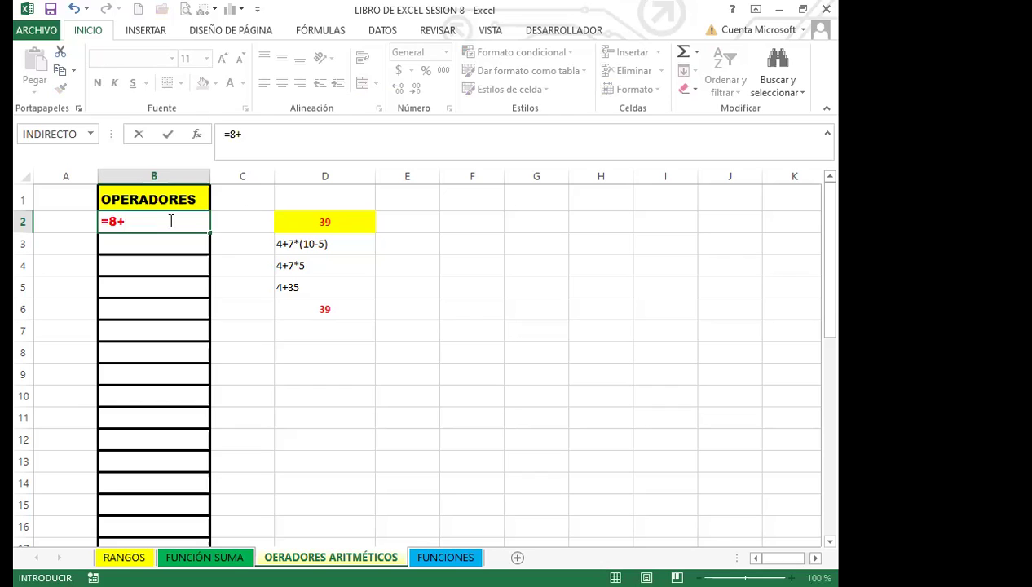
{"action": "key", "text": "BackSpace"}
{"action": "key", "text": "BackSpace"}
{"action": "key", "text": "BackSpace"}
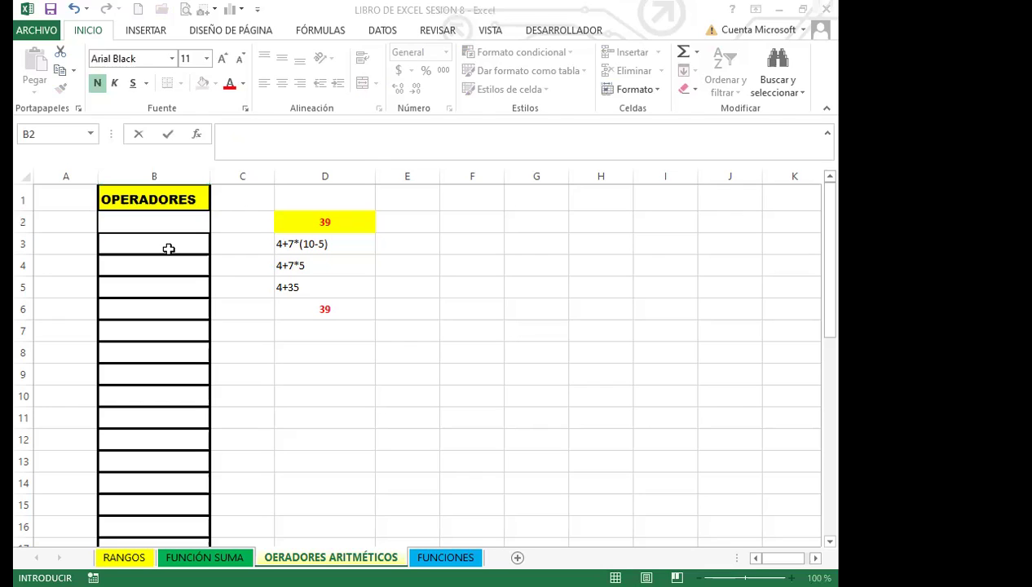
- Enter the formula =8+2*5 in cell B2 and reselect the cell to show its formula
{"action": "type", "text": "=8+2*5"}
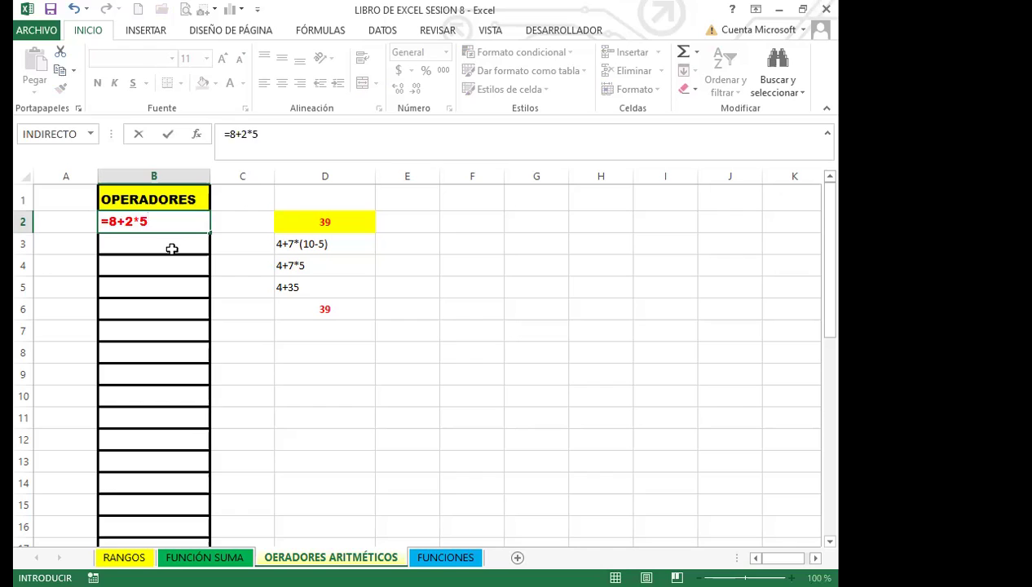
{"action": "key", "text": "Return"}
{"action": "left_click", "coordinate": [181, 221]}
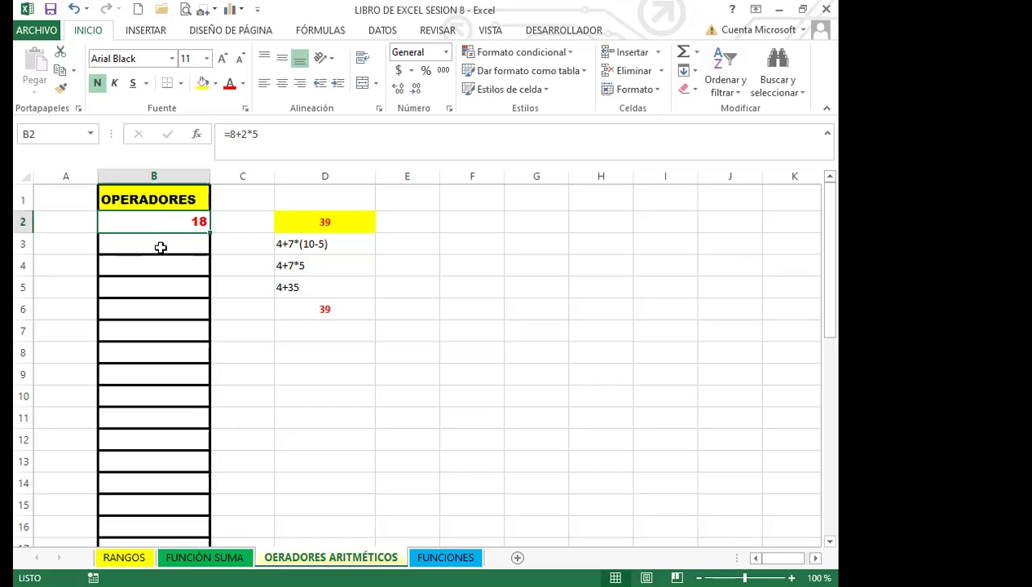
- Centre the contents of cells B2 to B14 horizontally and vertically, and select cell B2
{"action": "left_click_drag", "start_coordinate": [161, 229], "coordinate": [156, 482]}
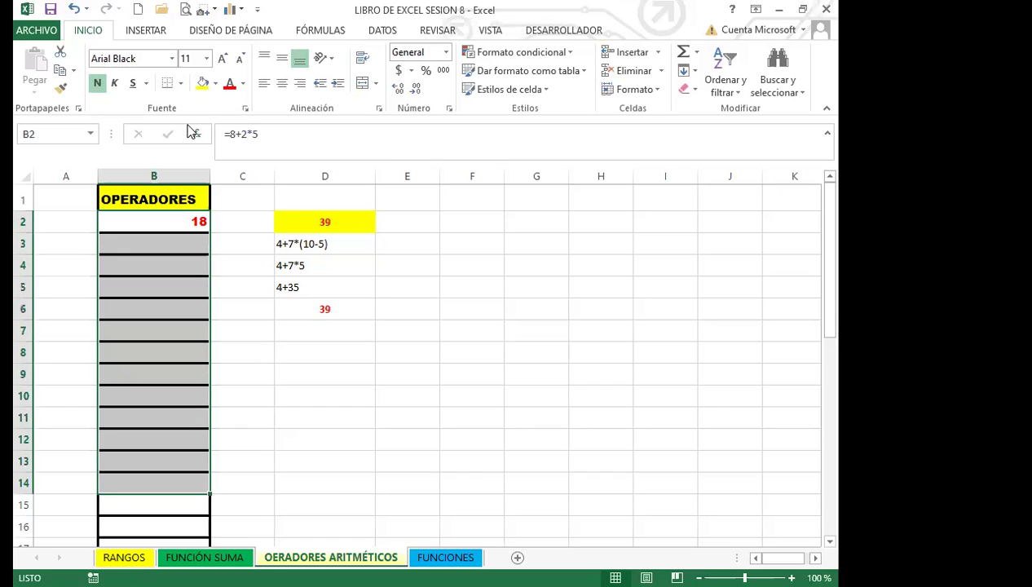
{"action": "left_click", "coordinate": [282, 83]}
{"action": "left_click", "coordinate": [281, 58]}
{"action": "left_click", "coordinate": [183, 241]}
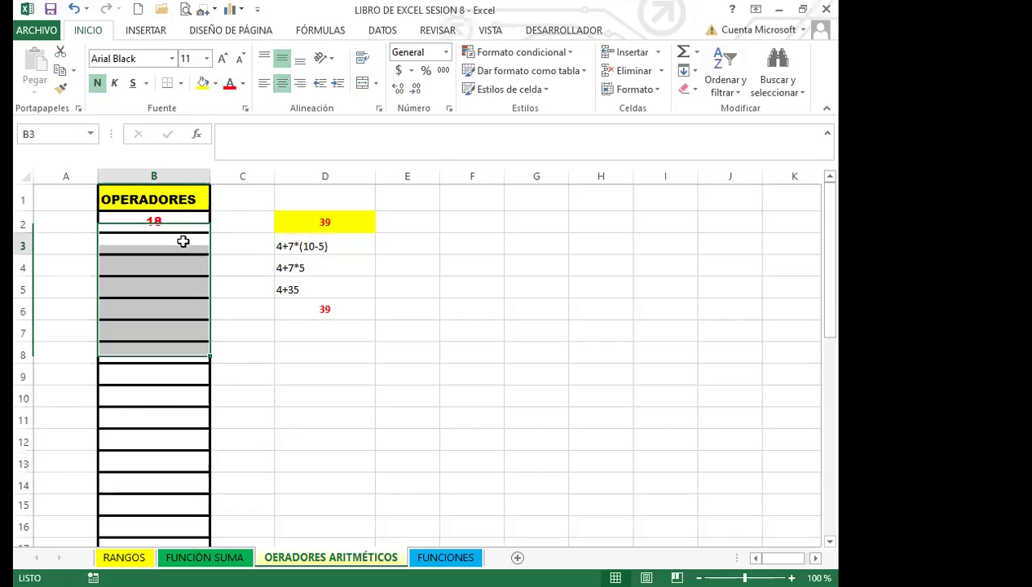
{"action": "left_click", "coordinate": [181, 221]}
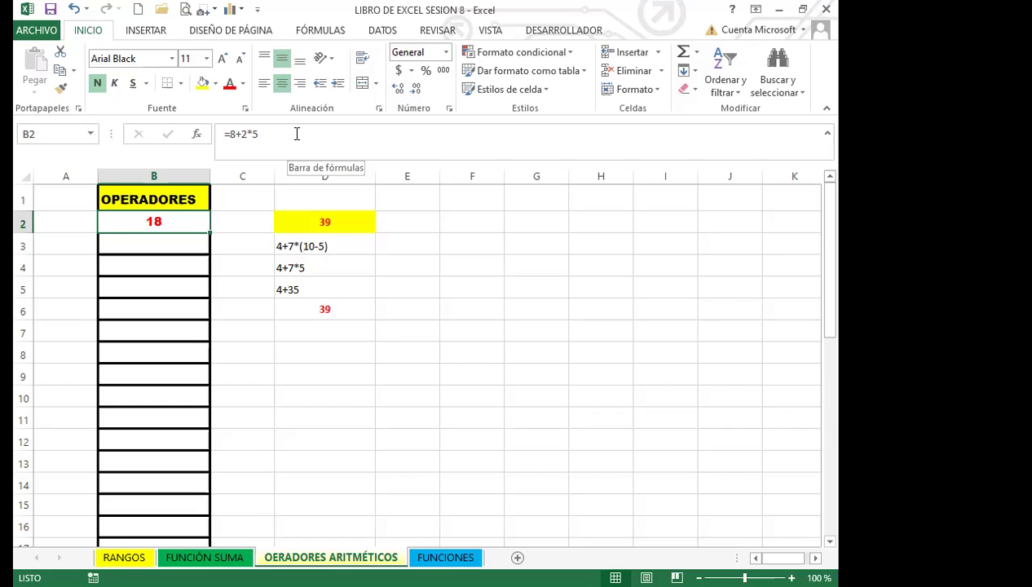
- Examine the formula in cell B2, both inside the cell and in the formula bar, leaving it unchanged
{"action": "double_click", "coordinate": [180, 220]}
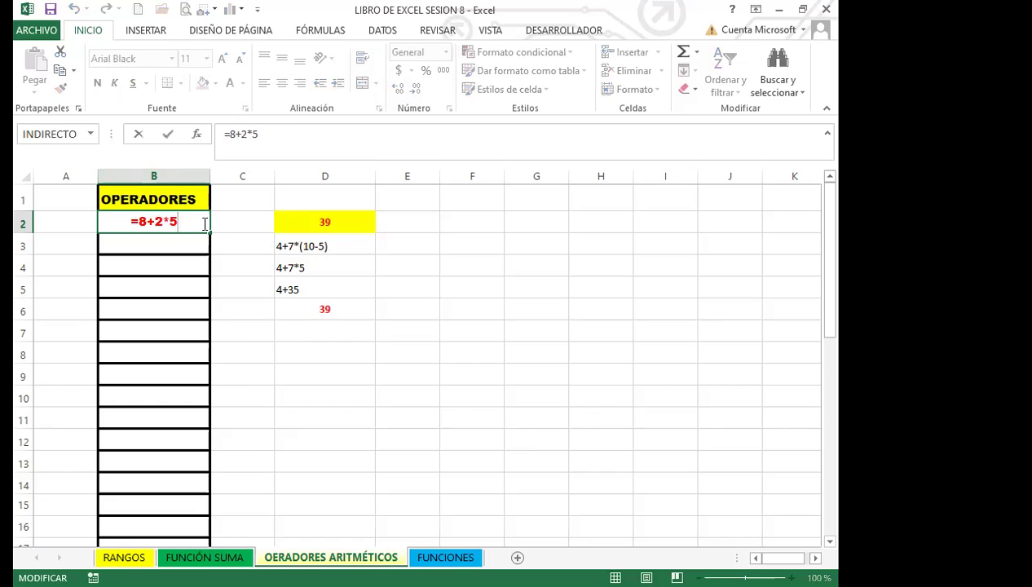
{"action": "key", "text": "Return"}
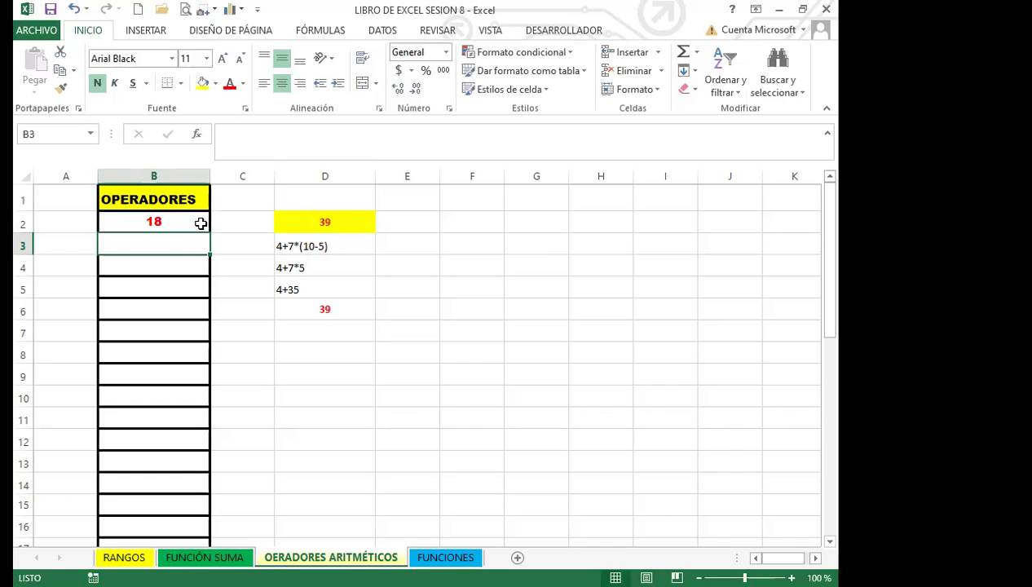
{"action": "left_click", "coordinate": [201, 224]}
{"action": "left_click", "coordinate": [277, 135]}
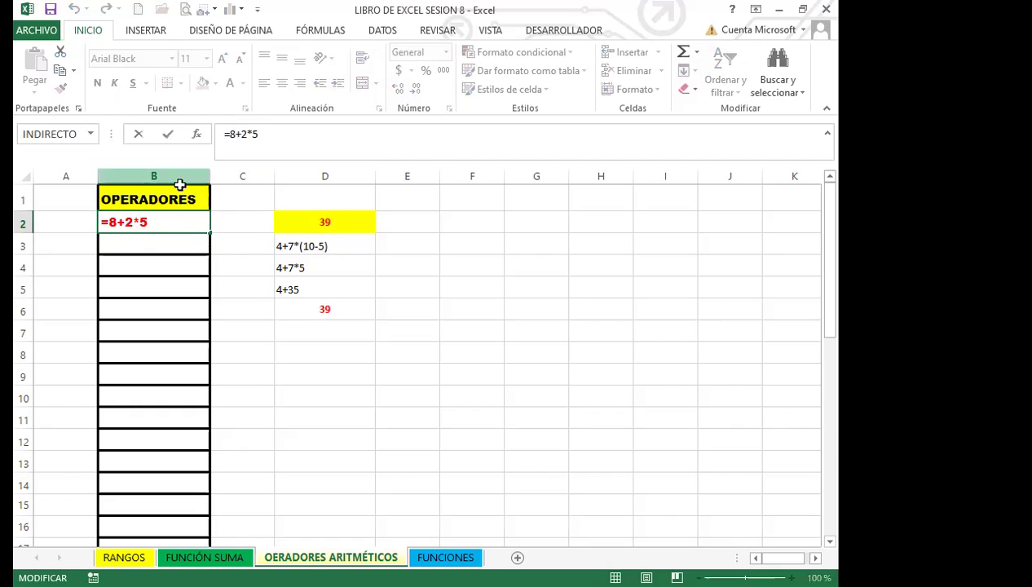
{"action": "left_click", "coordinate": [178, 236]}
{"action": "left_click", "coordinate": [176, 216]}
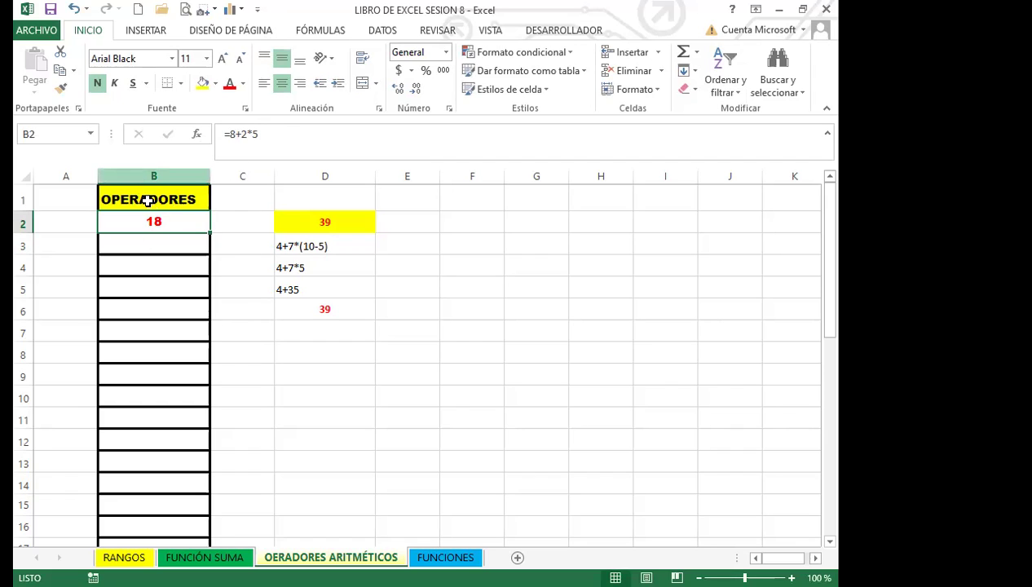
- Compare the formulas of cells B2 and D2 and review the intermediate stages in D3 to D5
{"action": "left_click", "coordinate": [326, 224]}
{"action": "left_click", "coordinate": [179, 222]}
{"action": "left_click", "coordinate": [356, 219]}
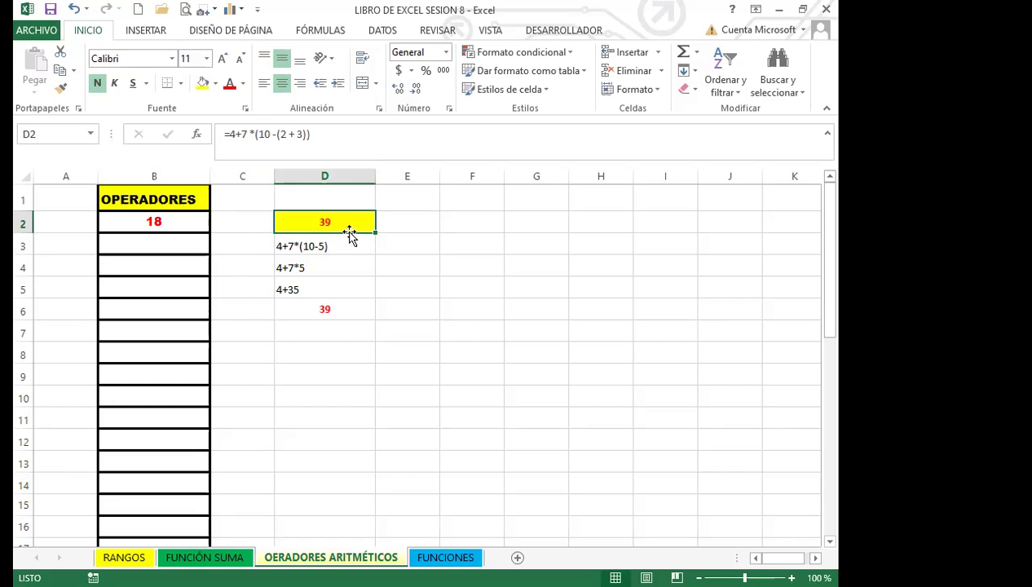
{"action": "left_click_drag", "start_coordinate": [341, 248], "coordinate": [346, 291]}
- Step through the complete evaluation of the D2 formula with Evaluate Formula and close the evaluation
{"action": "left_click", "coordinate": [344, 223]}
{"action": "left_click", "coordinate": [318, 31]}
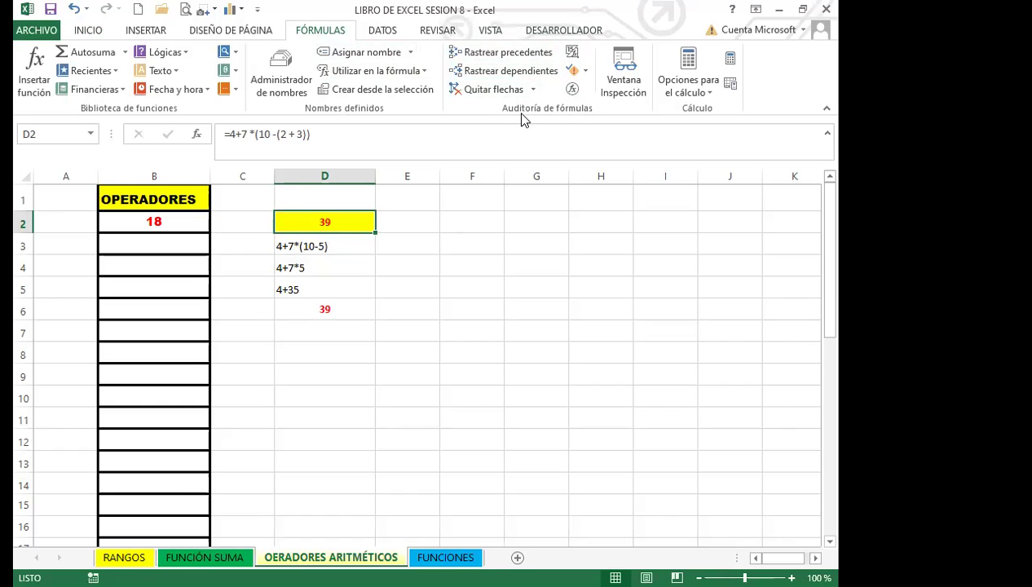
{"action": "left_click", "coordinate": [573, 89]}
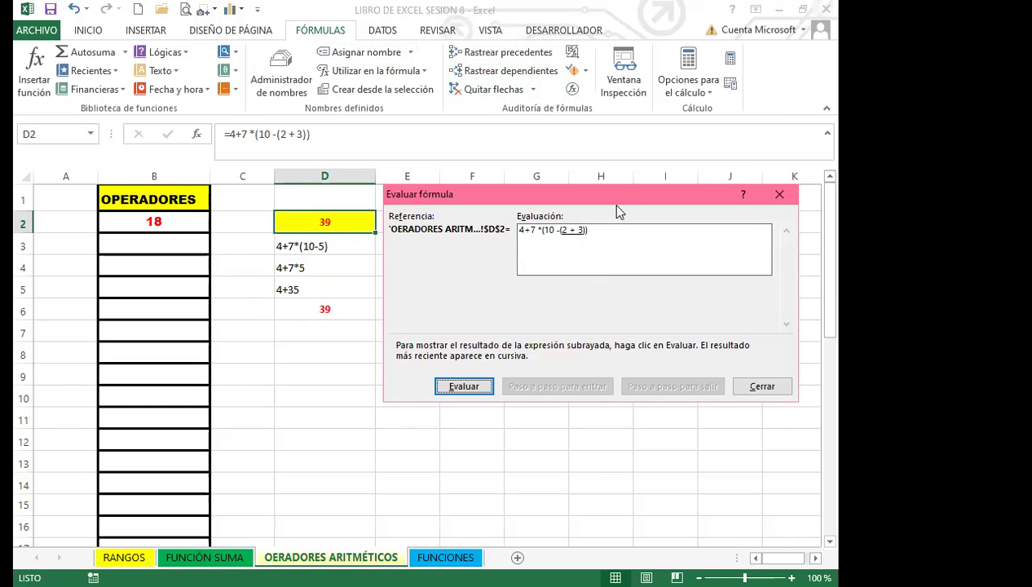
{"action": "left_click_drag", "start_coordinate": [512, 194], "coordinate": [359, 141]}
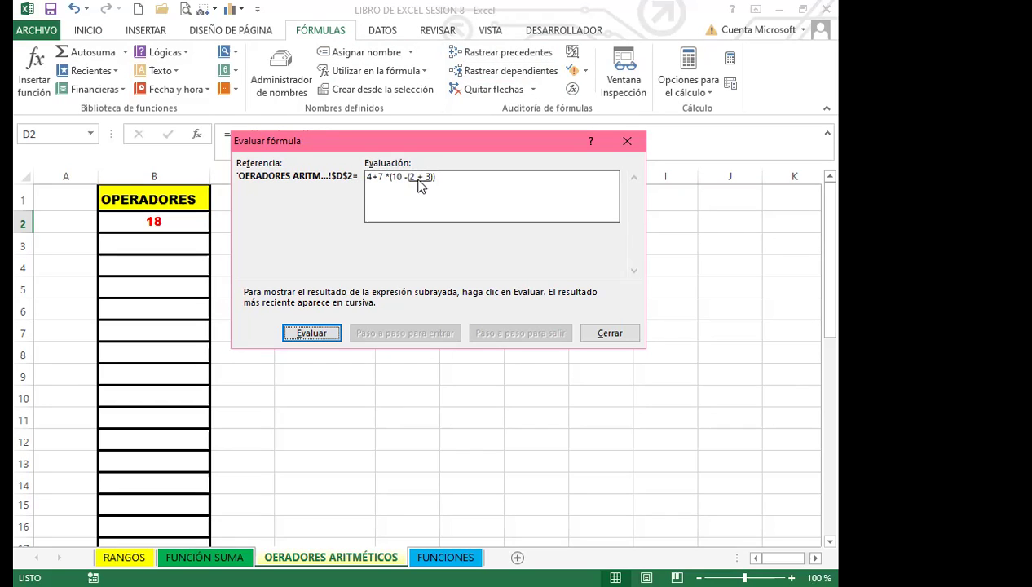
{"action": "left_click", "coordinate": [312, 334]}
{"action": "left_click", "coordinate": [312, 334]}
{"action": "left_click", "coordinate": [312, 335]}
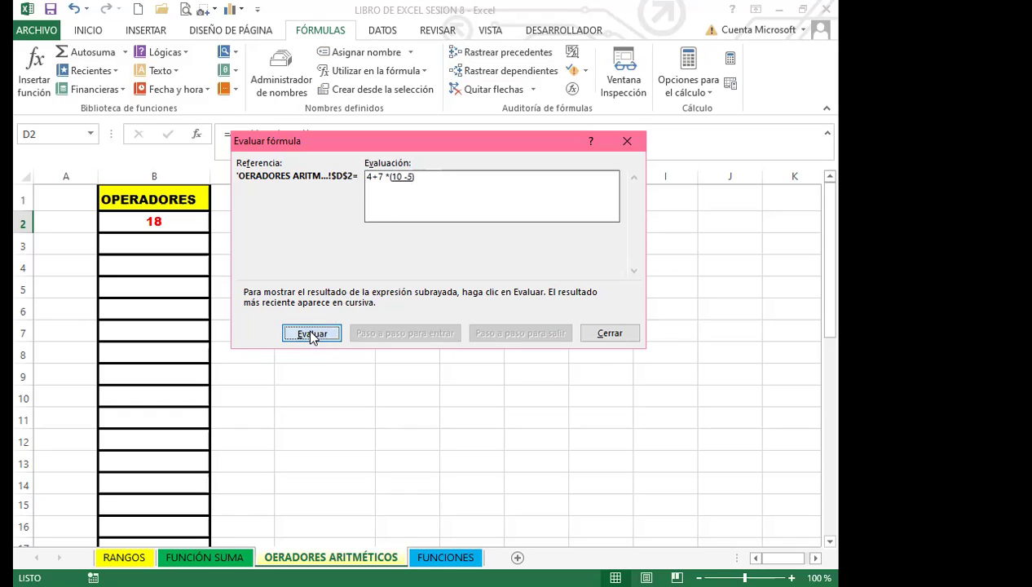
{"action": "left_click", "coordinate": [312, 334]}
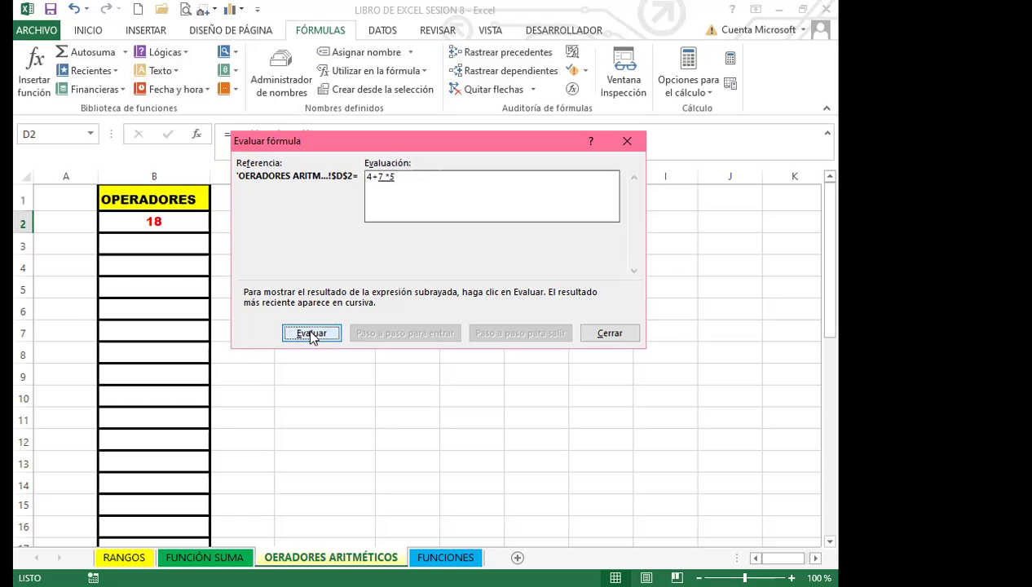
{"action": "left_click", "coordinate": [312, 334]}
{"action": "left_click", "coordinate": [312, 334]}
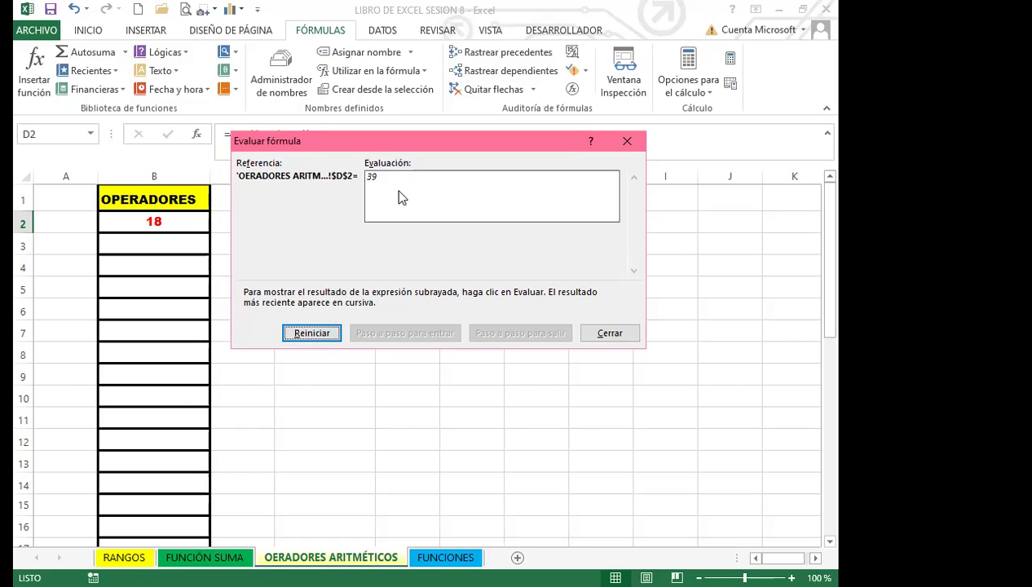
{"action": "left_click", "coordinate": [628, 142]}
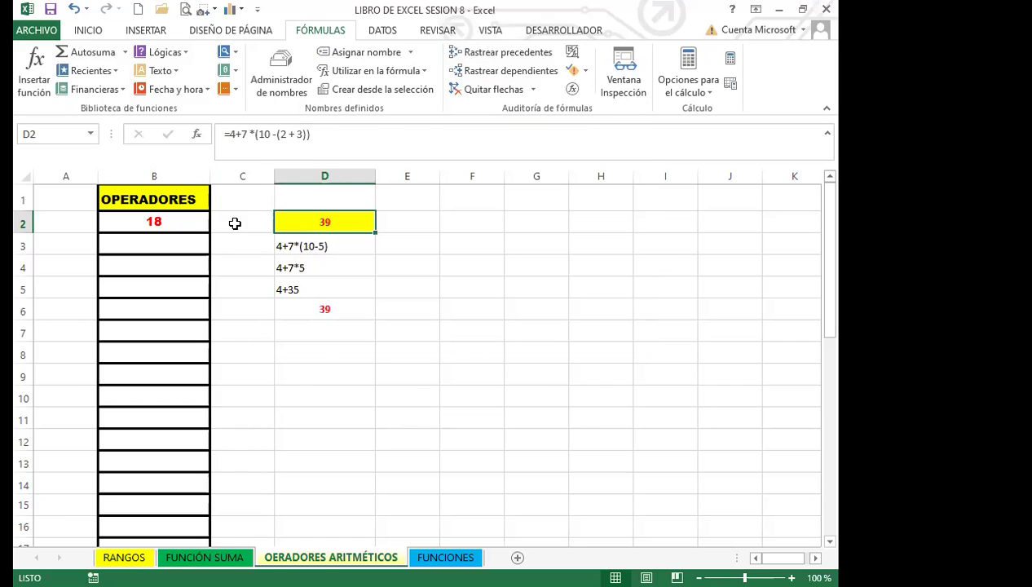
- Evaluate the B2 formula stage by stage with Evaluate Formula, and close the dialog
{"action": "left_click", "coordinate": [168, 222]}
{"action": "left_click", "coordinate": [574, 90]}
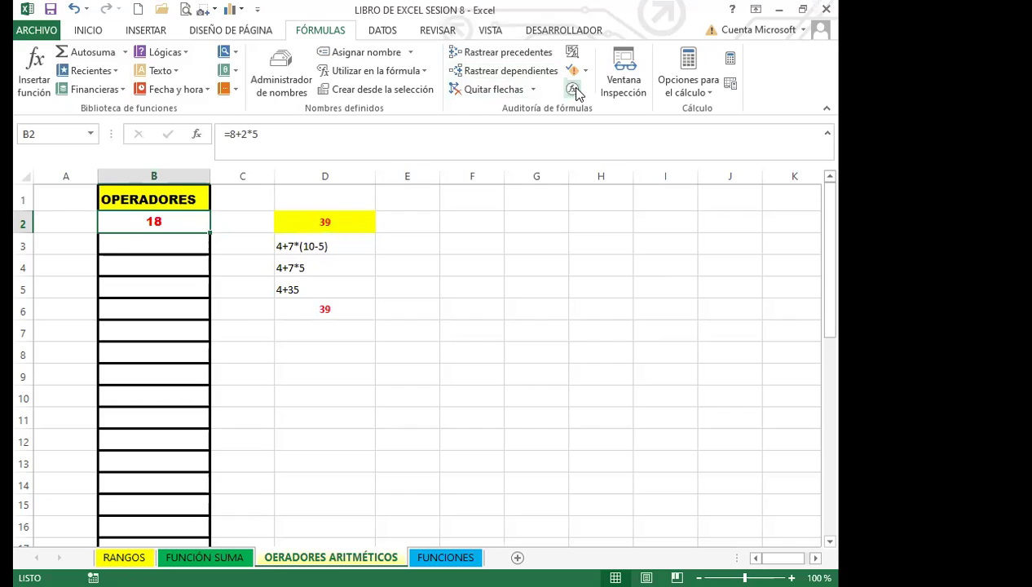
{"action": "left_click", "coordinate": [316, 336]}
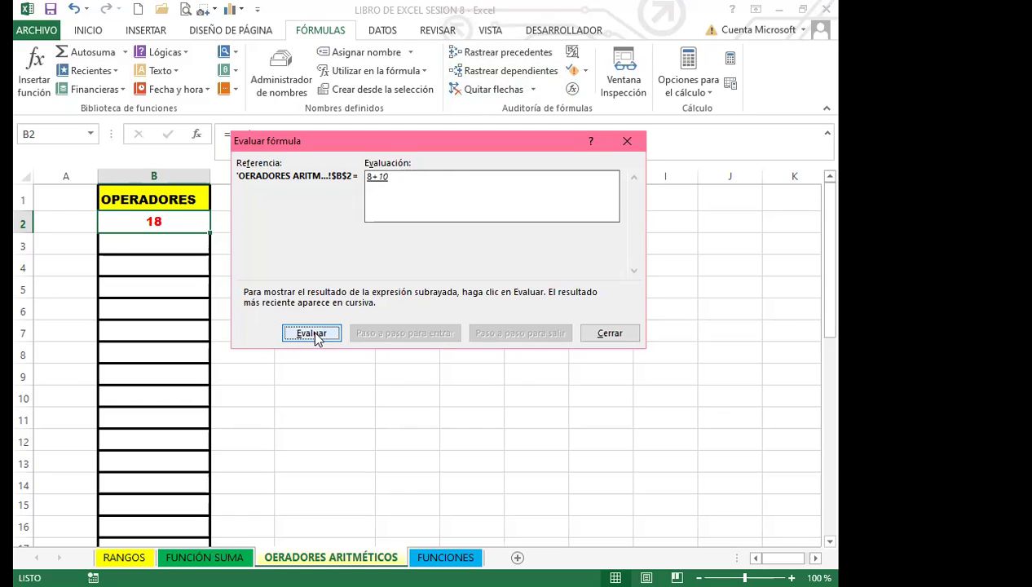
{"action": "left_click", "coordinate": [316, 335]}
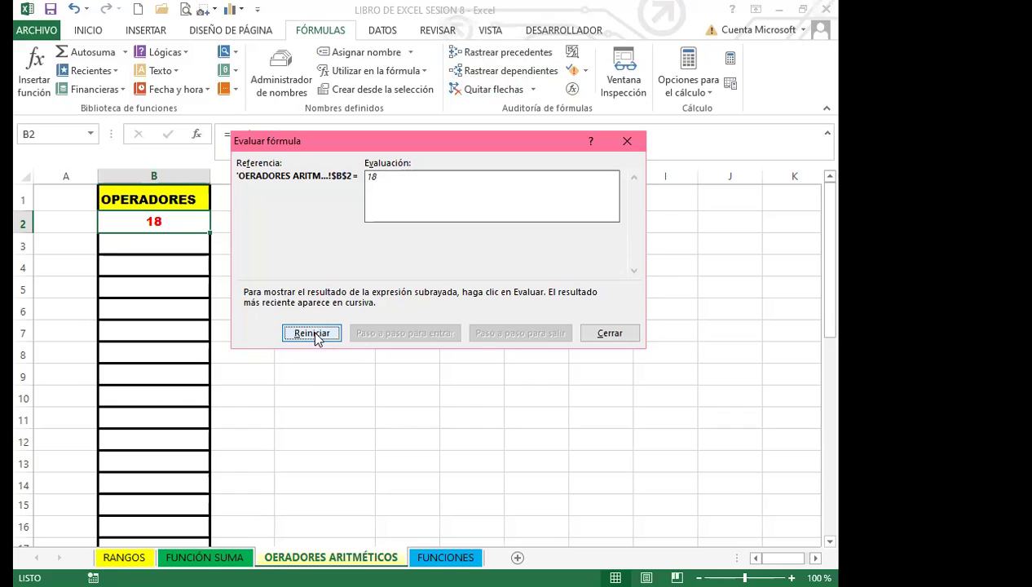
{"action": "left_click", "coordinate": [611, 334]}
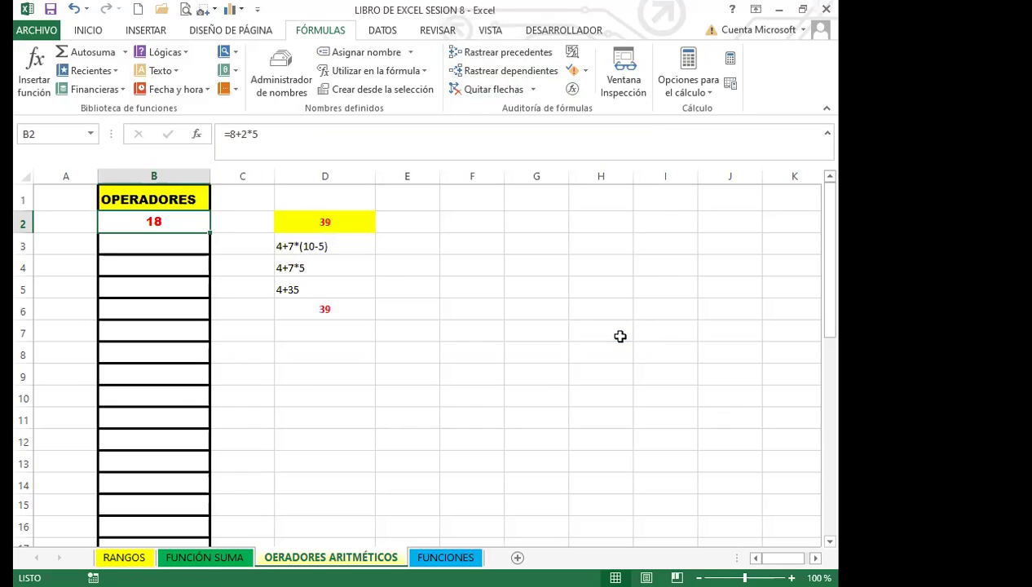
- Enter the formula =12/8*7-10+25 in cell B3
{"action": "left_click", "coordinate": [160, 241]}
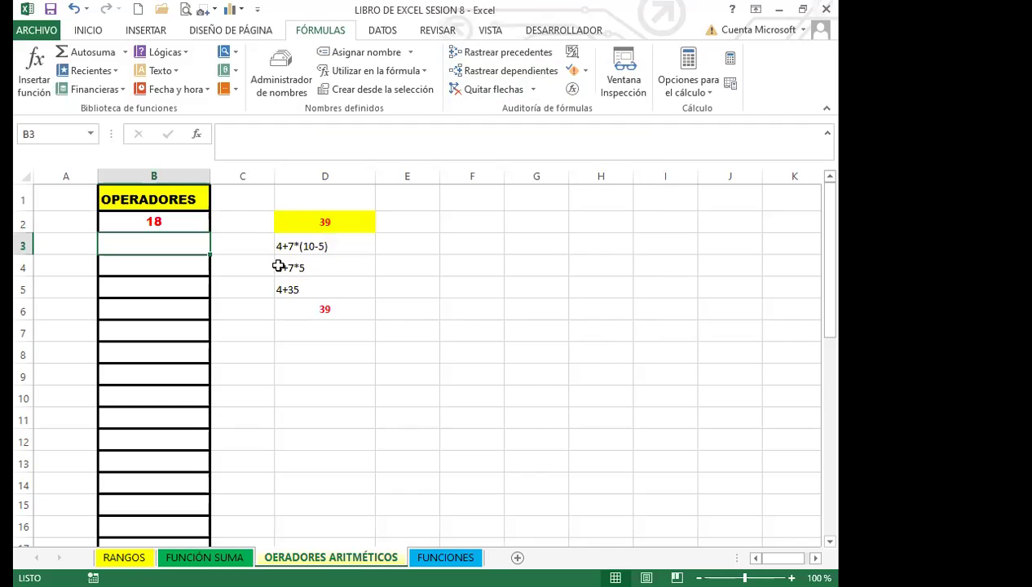
{"action": "type", "text": "=12"}
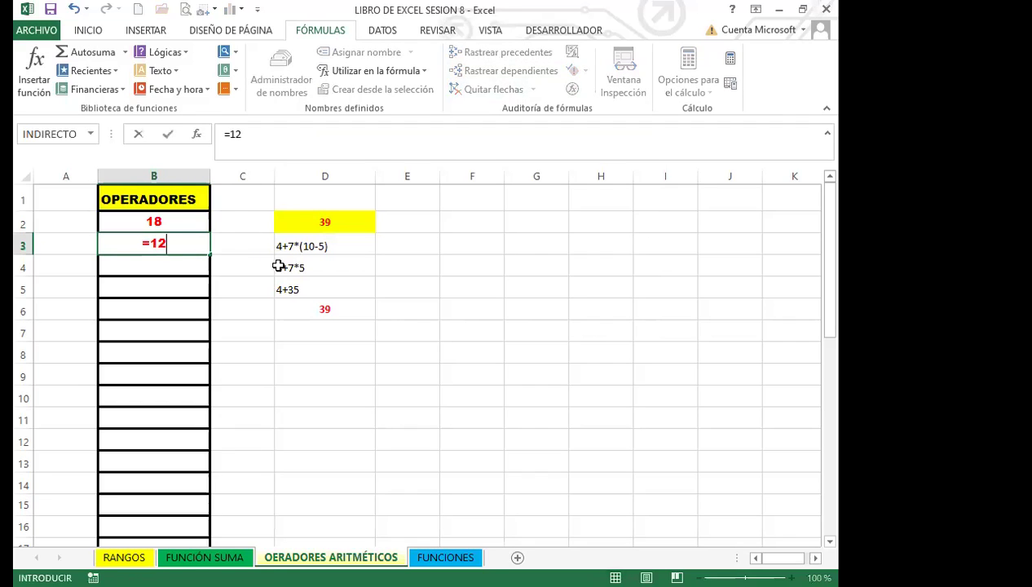
{"action": "type", "text": "/8*"}
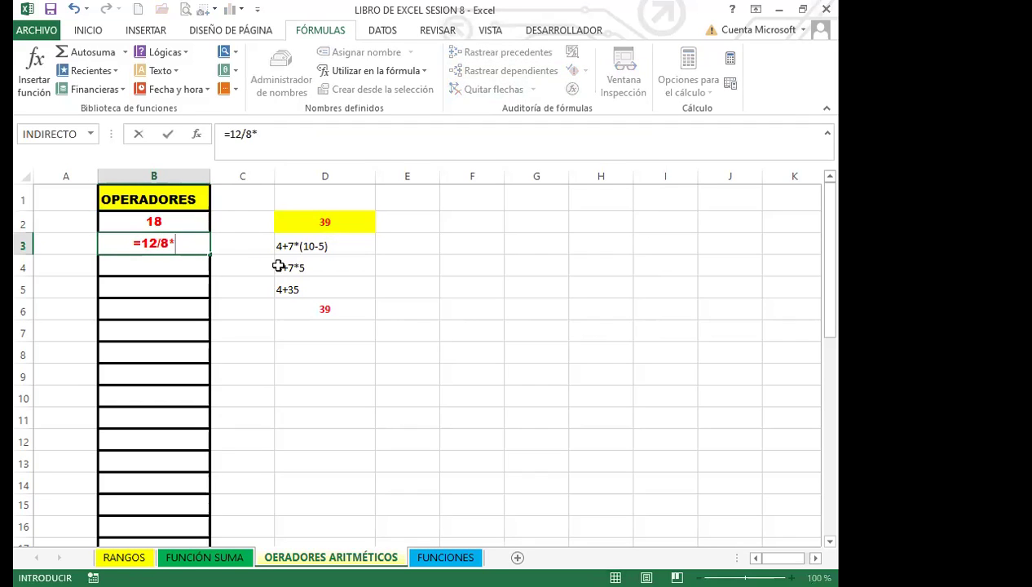
{"action": "type", "text": "7-10"}
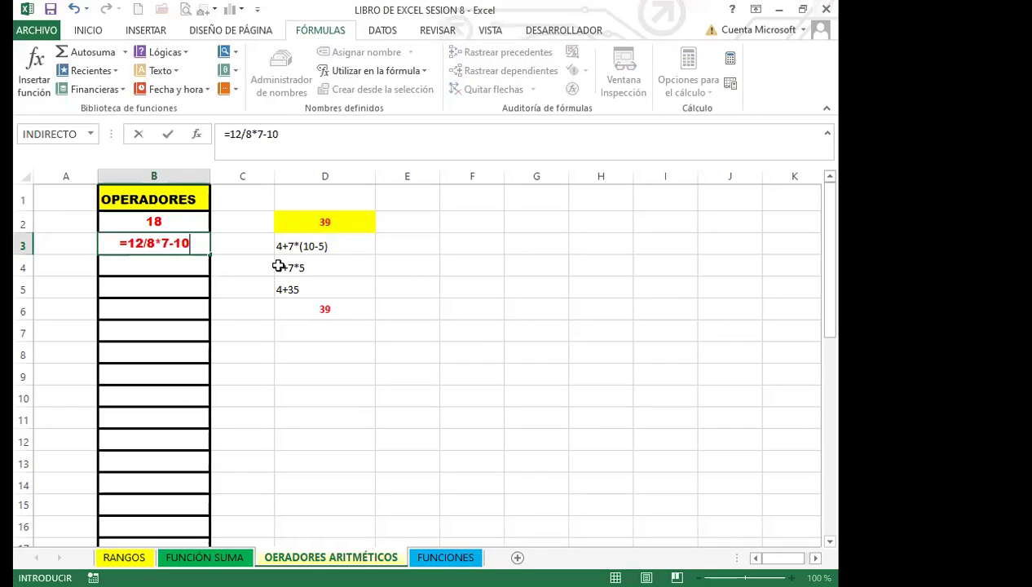
{"action": "type", "text": "+25"}
{"action": "key", "text": "Return"}
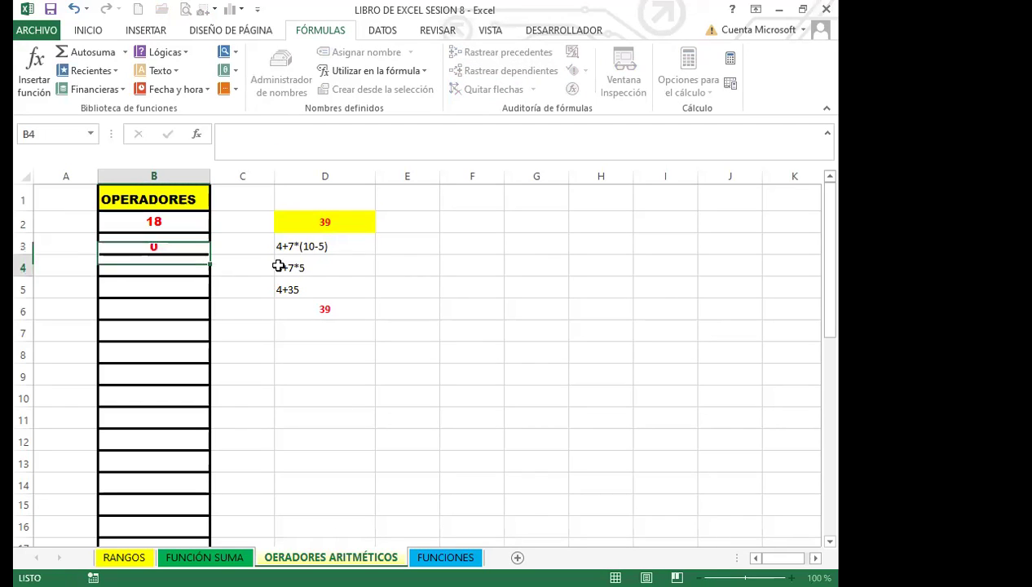
- Square the last term of the B3 formula so it reads =12/8*7-10+25^2
{"action": "left_click", "coordinate": [153, 246]}
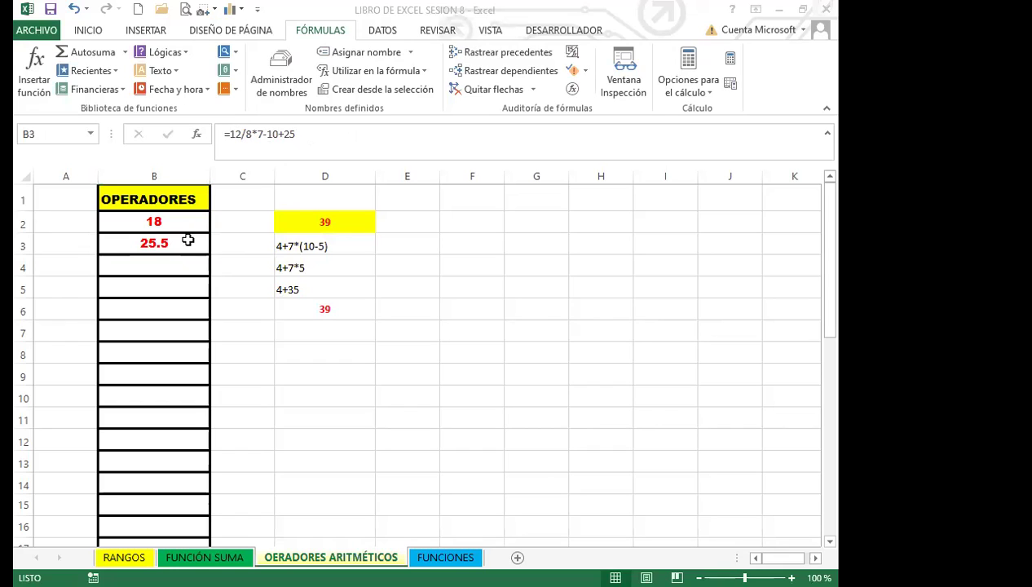
{"action": "left_click", "coordinate": [299, 134]}
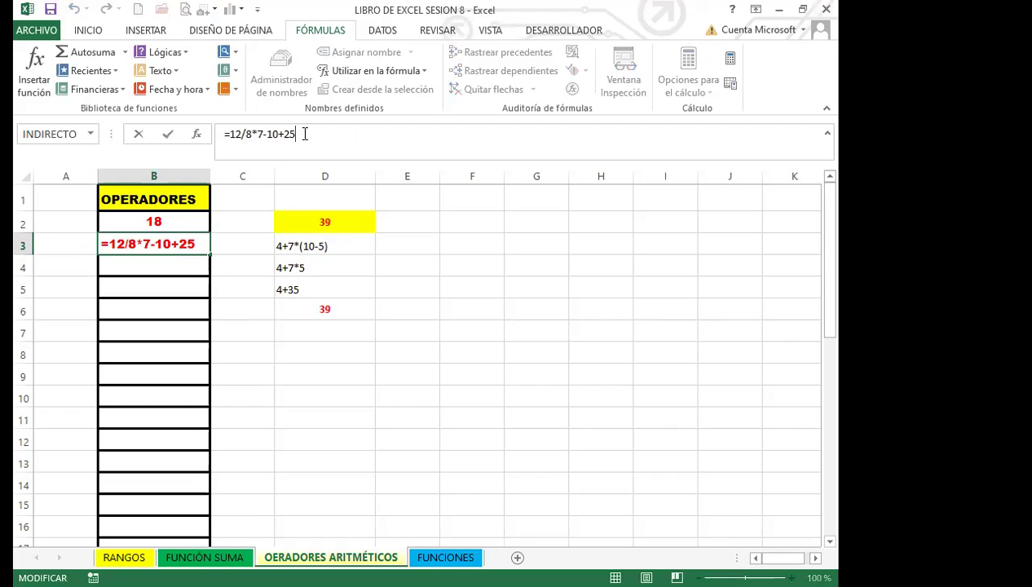
{"action": "type", "text": "^2"}
{"action": "key", "text": "Return"}
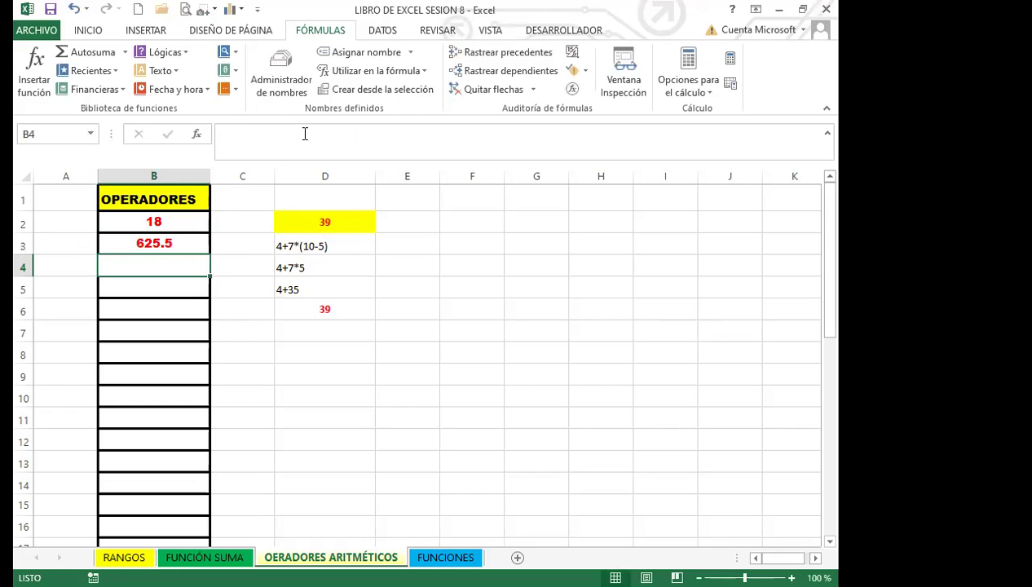
- Step through the B3 formula with Evaluate Formula up to the final addition, and close the dialog
{"action": "left_click", "coordinate": [176, 241]}
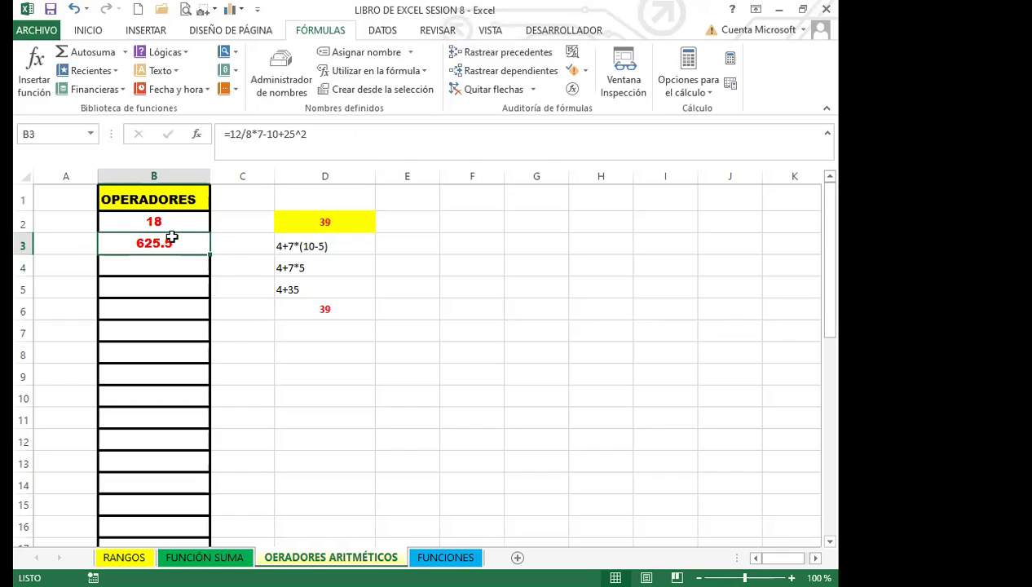
{"action": "left_click", "coordinate": [573, 89]}
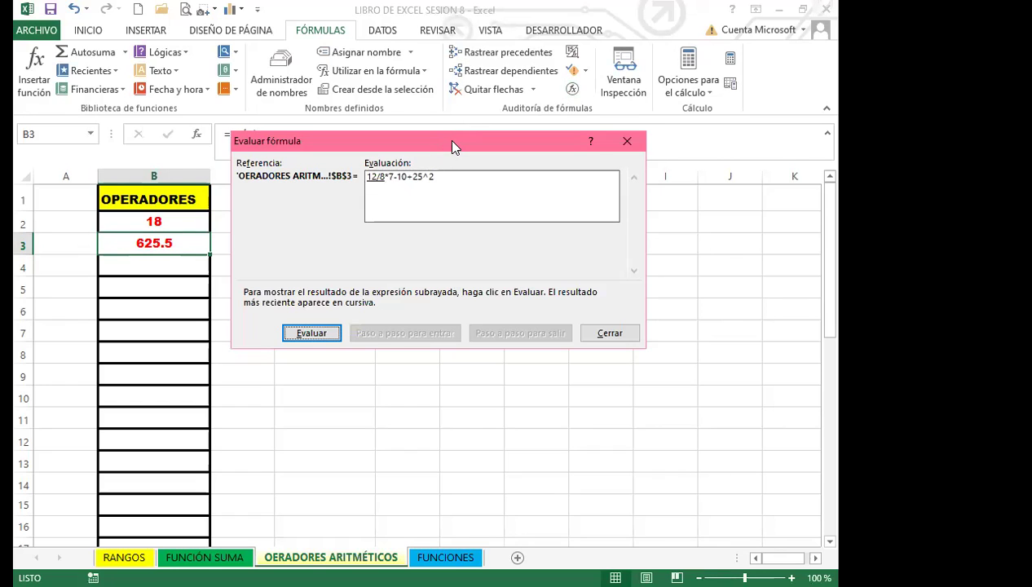
{"action": "left_click_drag", "start_coordinate": [433, 140], "coordinate": [527, 186]}
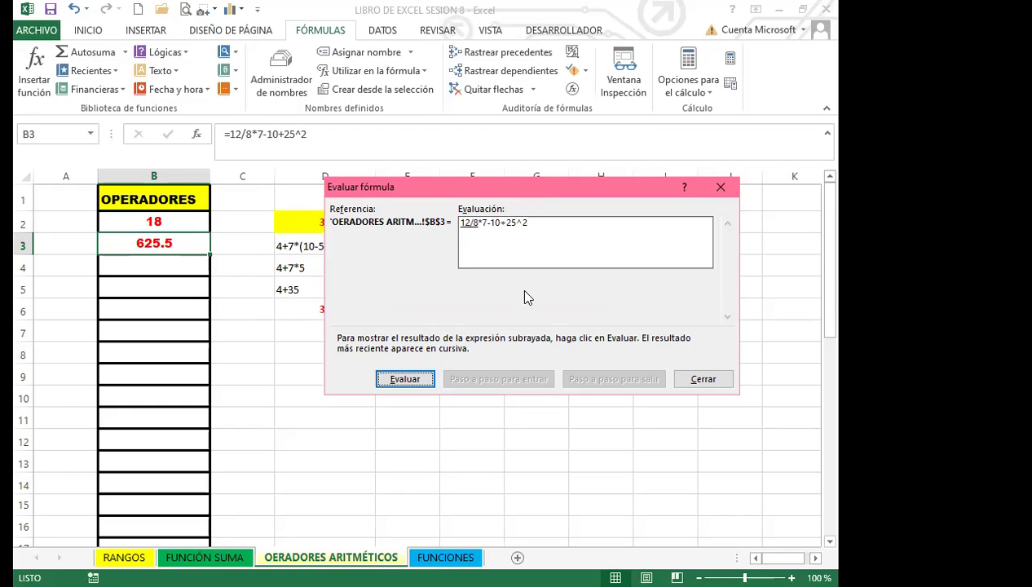
{"action": "left_click", "coordinate": [410, 383]}
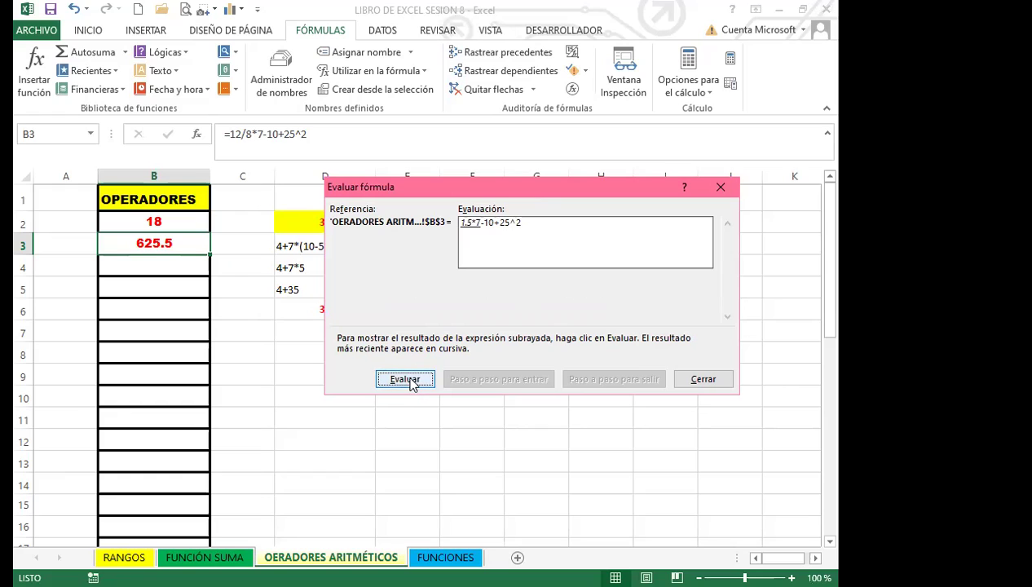
{"action": "left_click", "coordinate": [405, 379]}
{"action": "left_click", "coordinate": [405, 379]}
{"action": "left_click", "coordinate": [411, 381]}
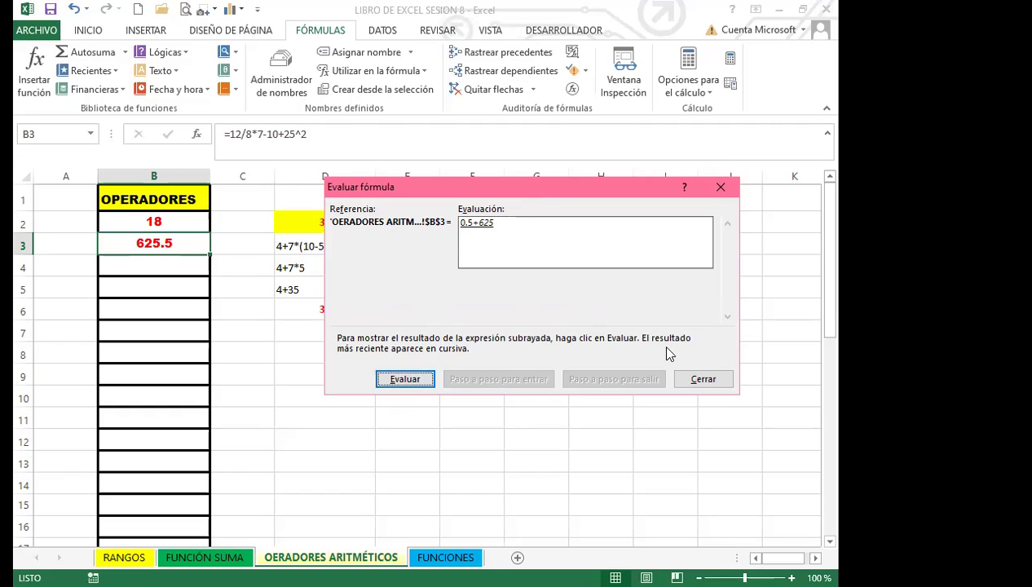
{"action": "left_click", "coordinate": [702, 380]}
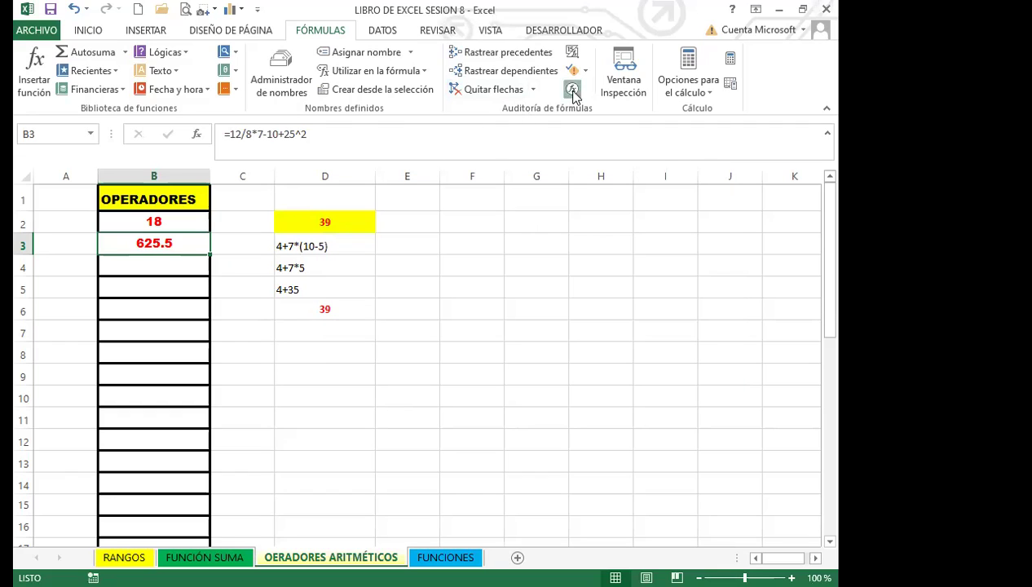
- Evaluate the B3 formula =12/8*7-10+25^2 stage by stage through to its final result, and close the dialog
{"action": "left_click", "coordinate": [571, 89]}
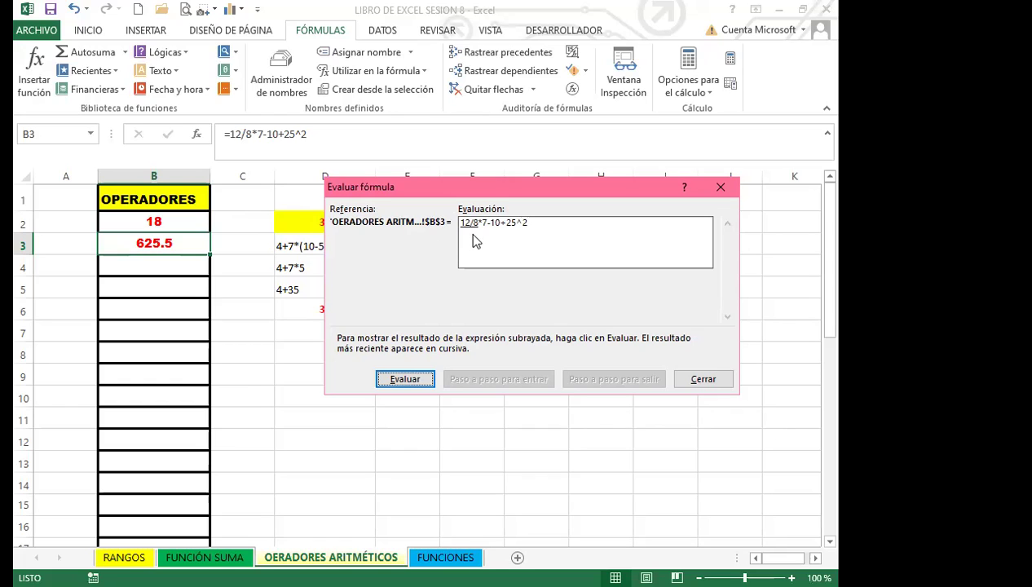
{"action": "left_click", "coordinate": [415, 382]}
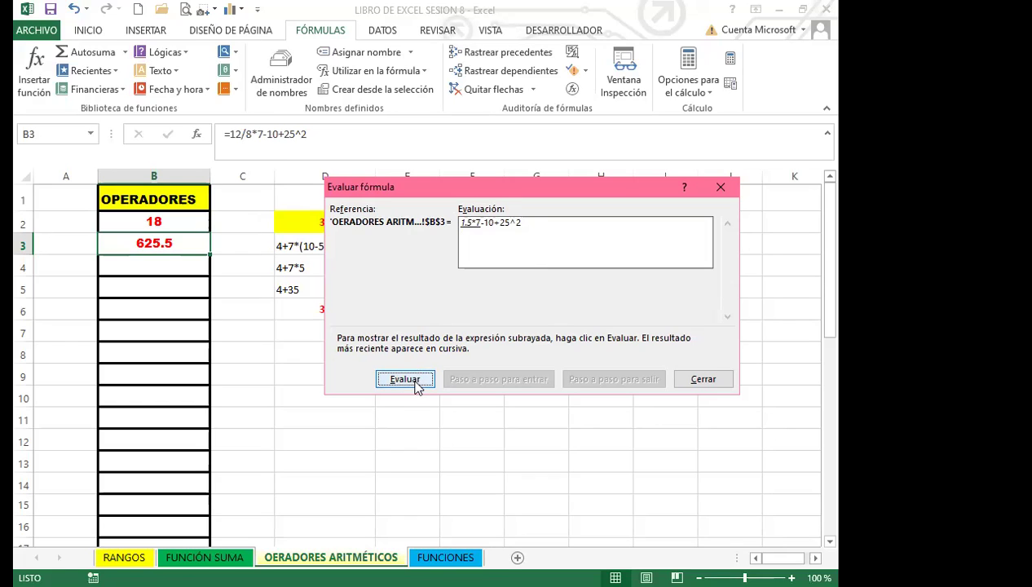
{"action": "left_click", "coordinate": [416, 383]}
{"action": "left_click", "coordinate": [415, 383]}
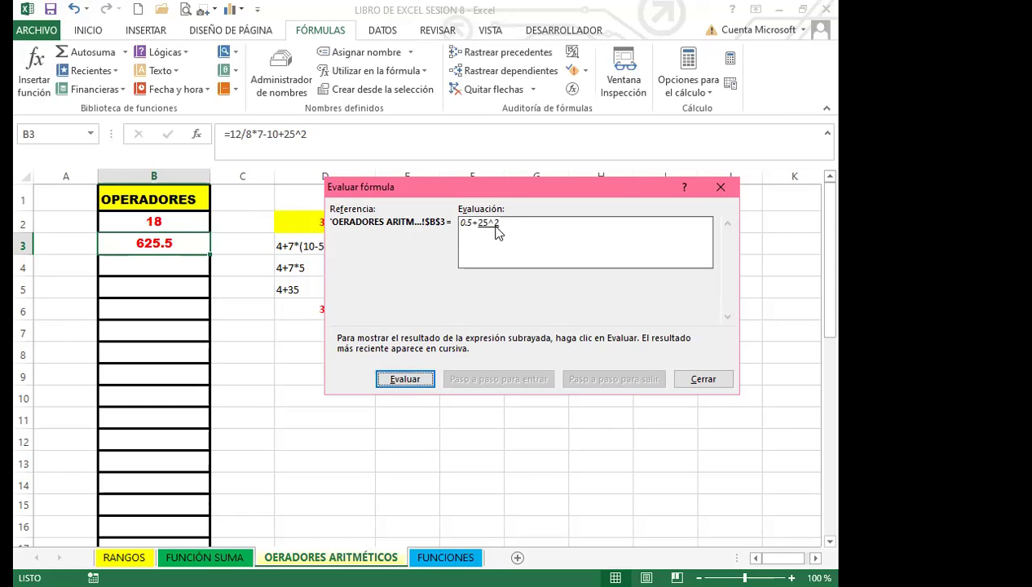
{"action": "left_click", "coordinate": [410, 383]}
{"action": "left_click", "coordinate": [405, 380]}
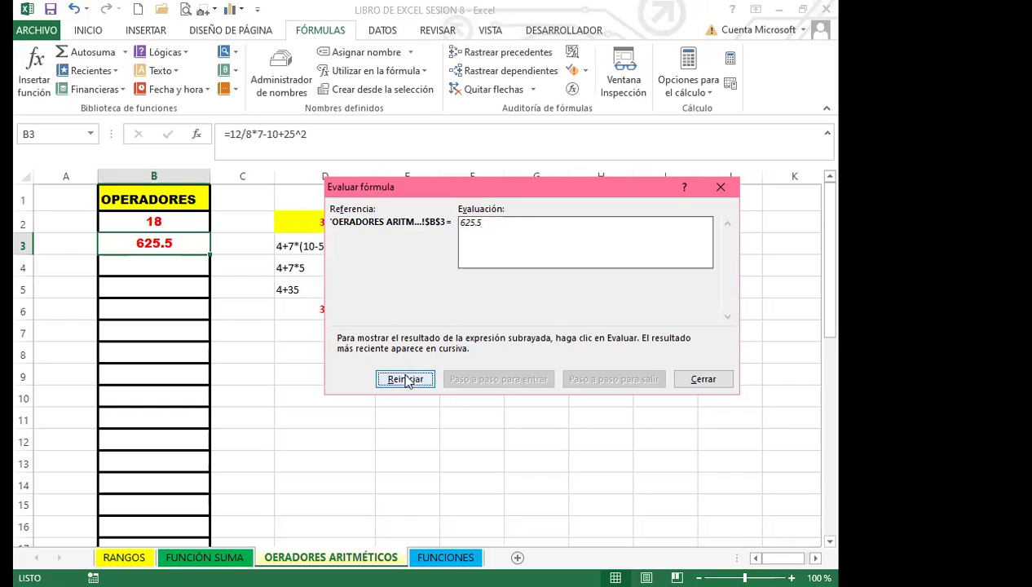
{"action": "left_click", "coordinate": [720, 189]}
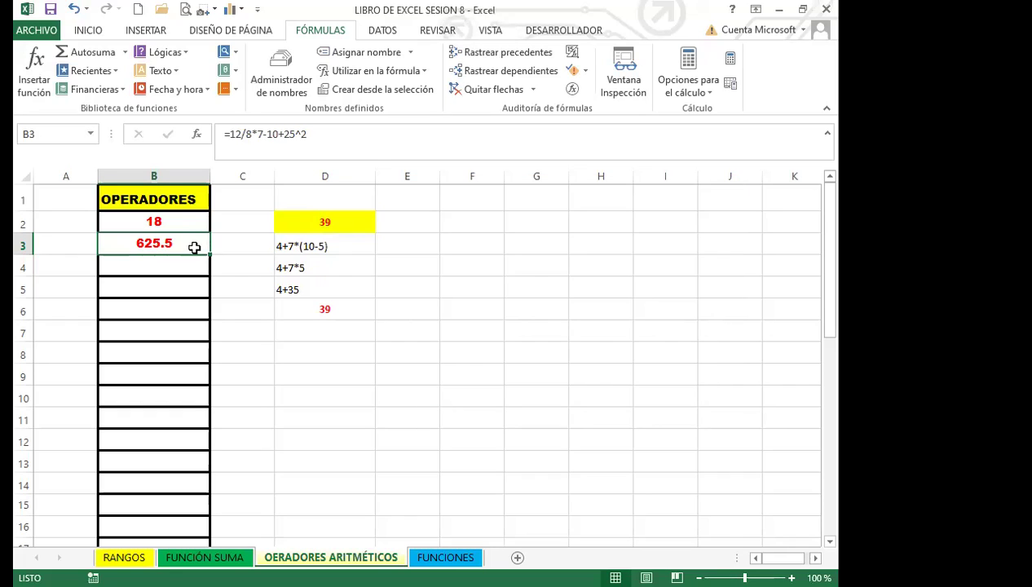
- Enter the formula =125/7/4 in cell B4
{"action": "left_click", "coordinate": [186, 267]}
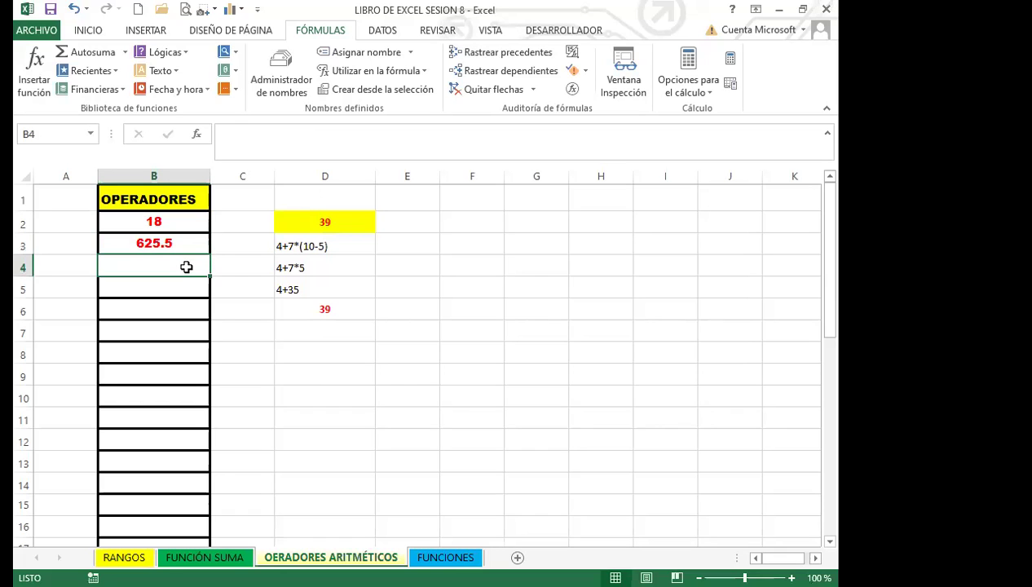
{"action": "type", "text": "="}
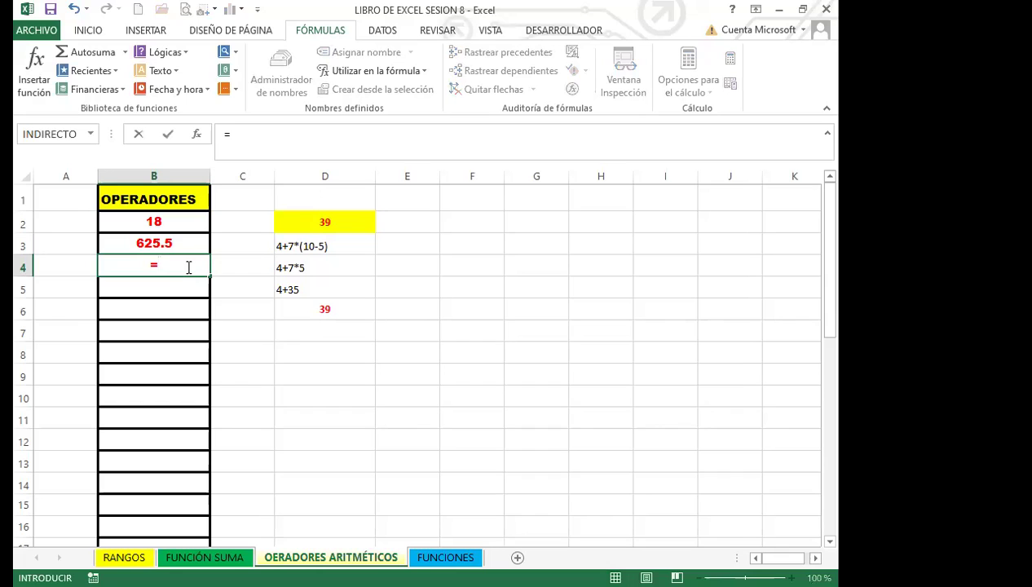
{"action": "type", "text": "125/7/"}
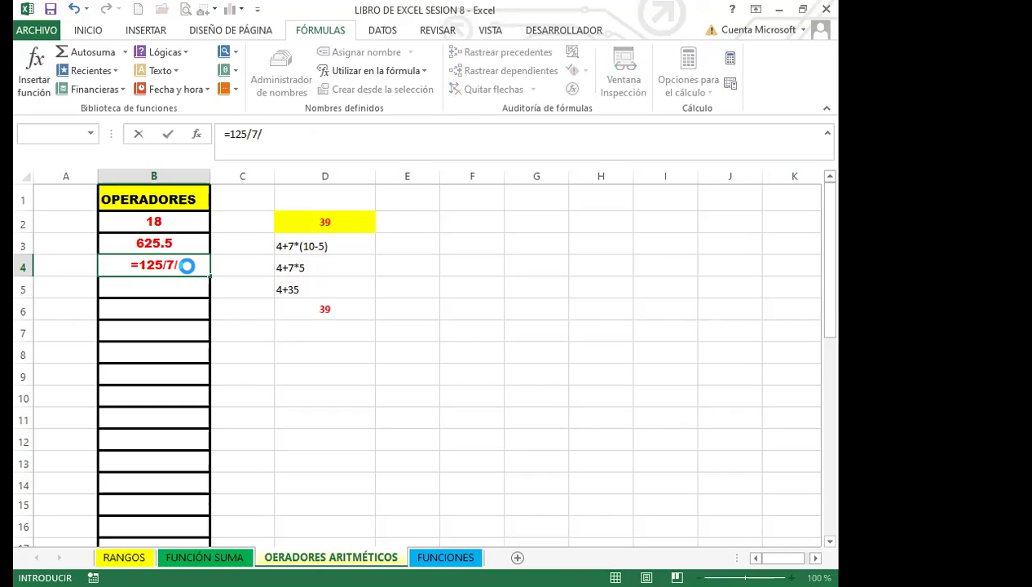
{"action": "key", "text": "Return"}
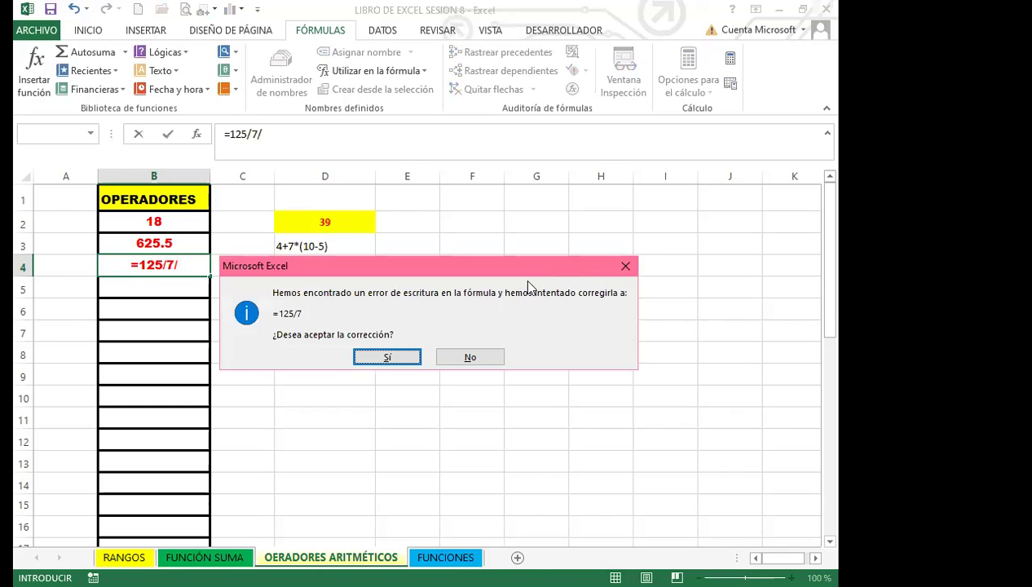
{"action": "left_click", "coordinate": [626, 267]}
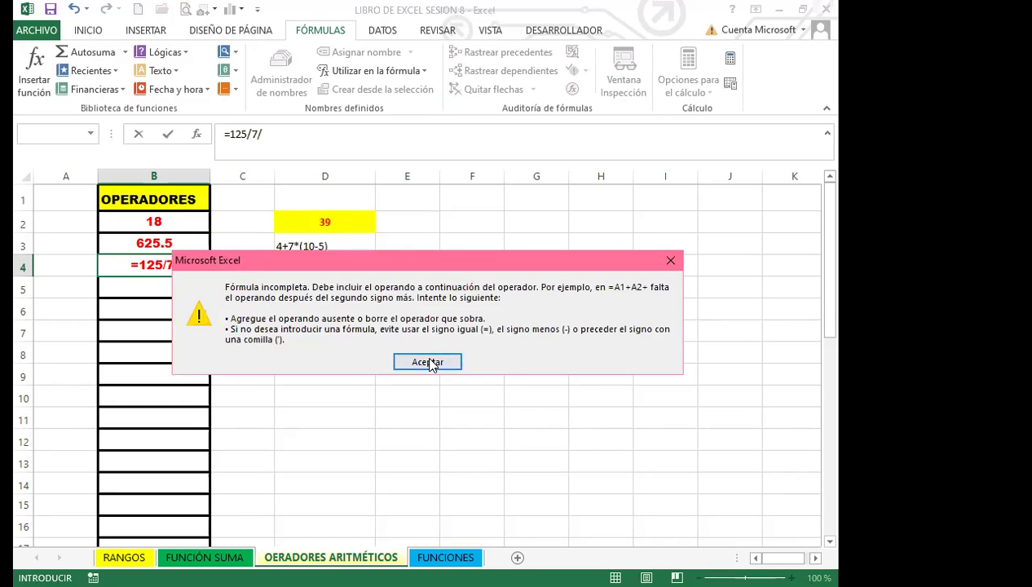
{"action": "left_click", "coordinate": [426, 359]}
{"action": "type", "text": "4"}
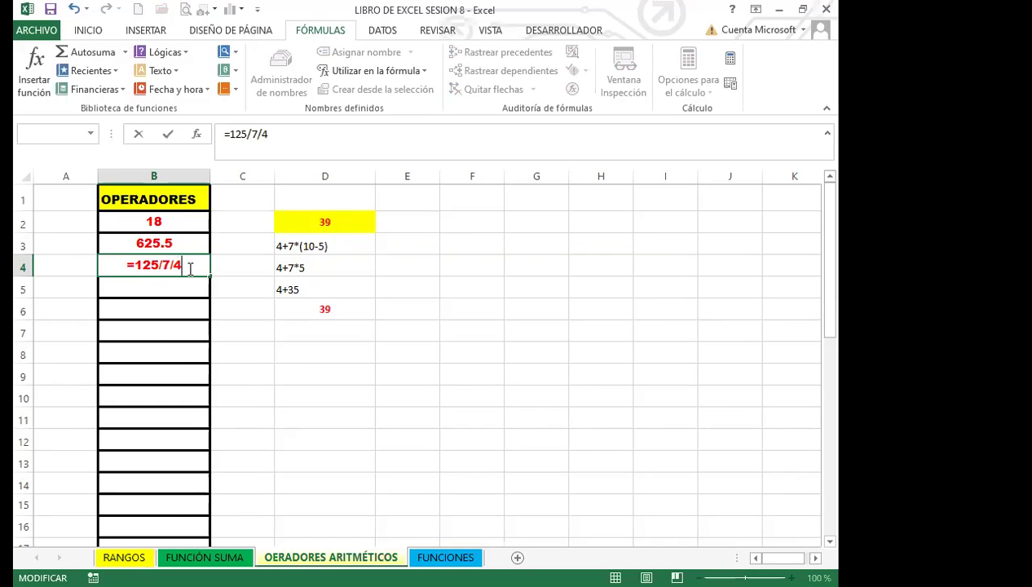
{"action": "key", "text": "Return"}
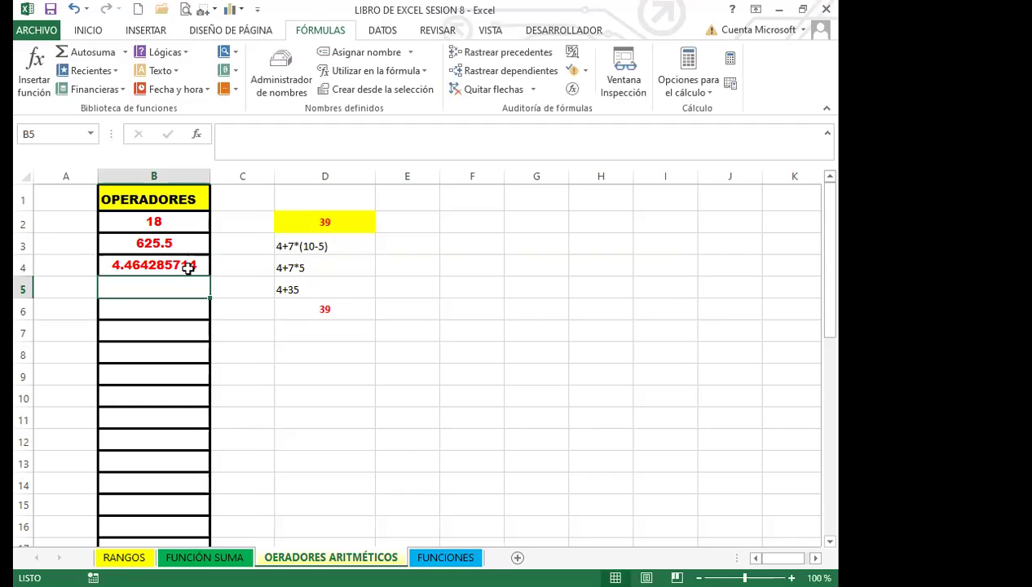
{"action": "left_click", "coordinate": [189, 269]}
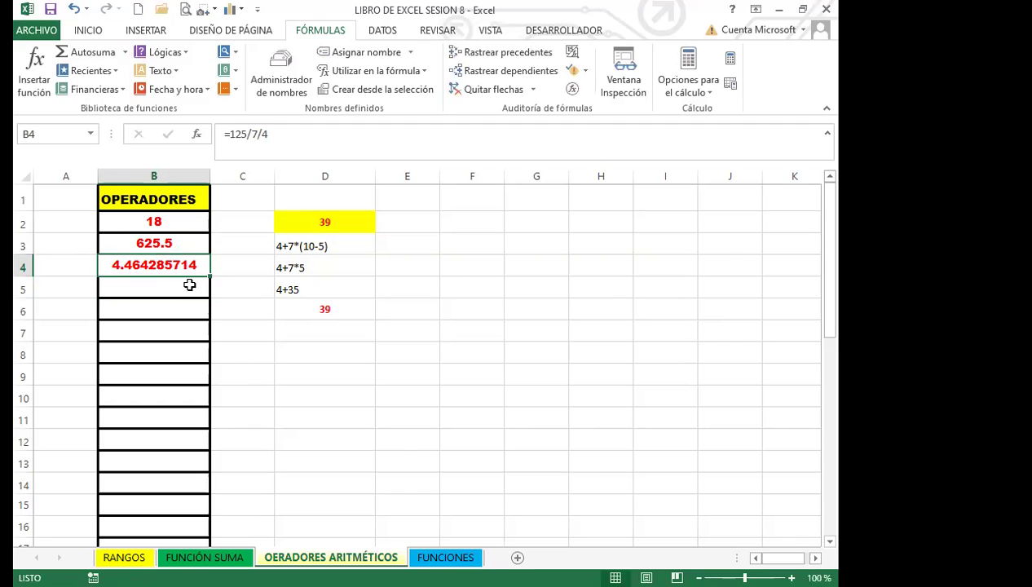
{"action": "left_click", "coordinate": [191, 288]}
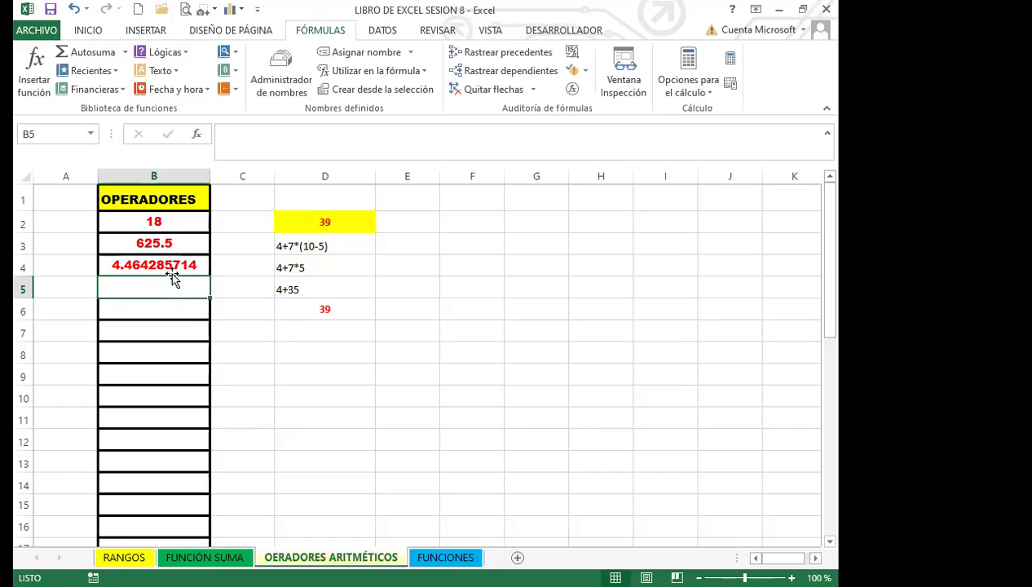
{"action": "left_click", "coordinate": [173, 271]}
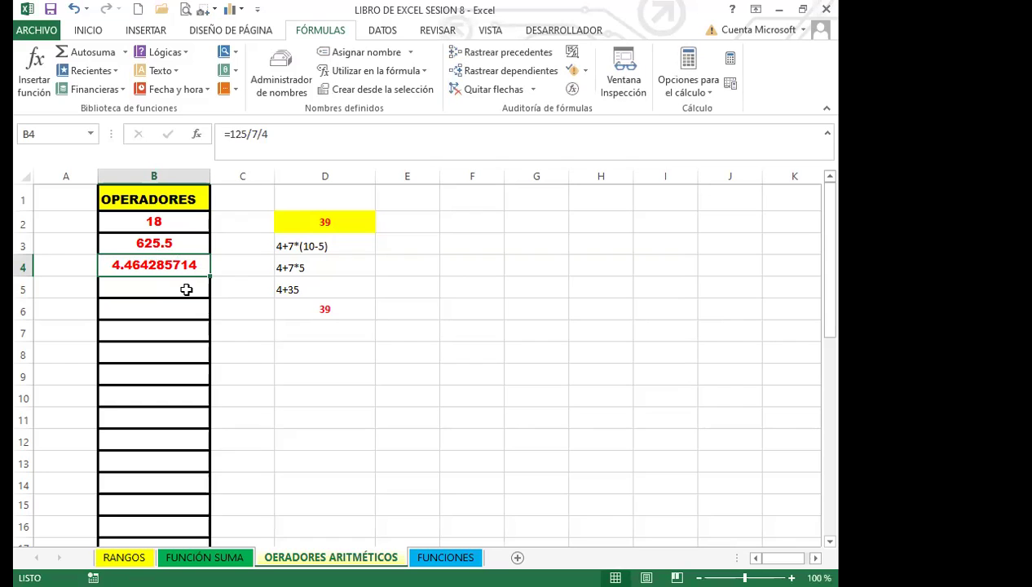
- Enter the formula =4^10 in cell B5
{"action": "left_click", "coordinate": [186, 290]}
{"action": "type", "text": "="}
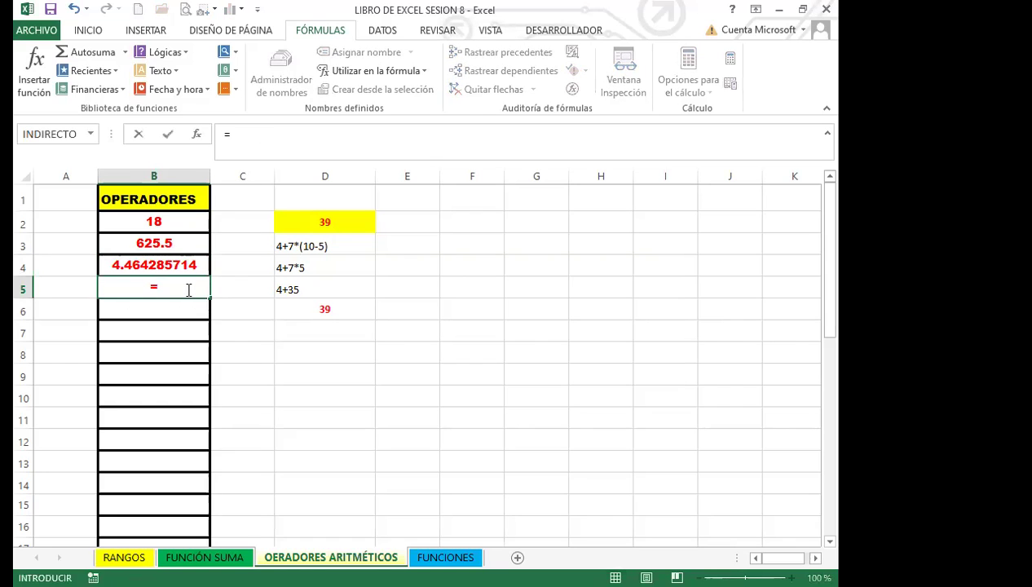
{"action": "type", "text": "4"}
{"action": "key", "text": "alt"}
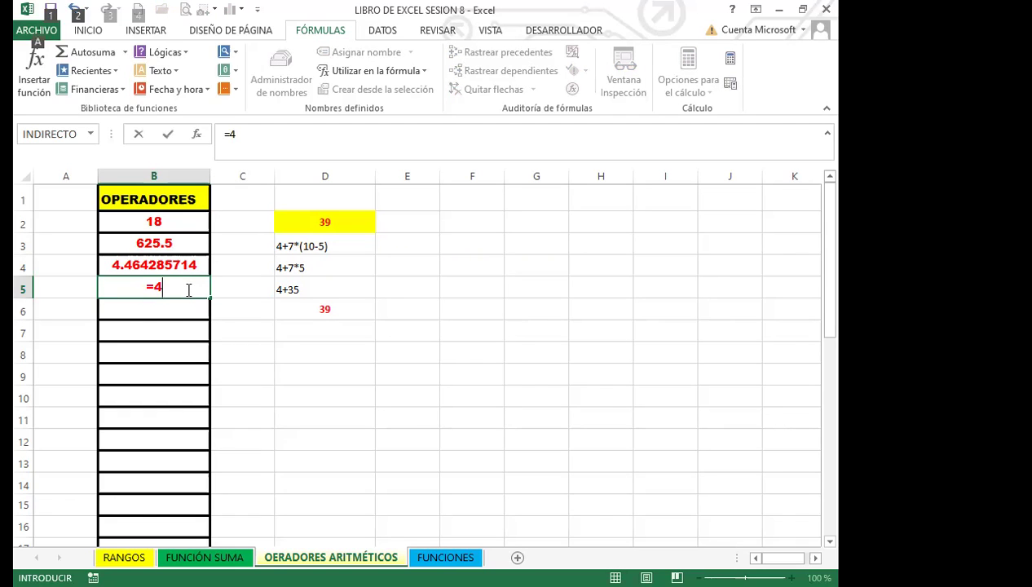
{"action": "type", "text": "^10"}
{"action": "key", "text": "Return"}
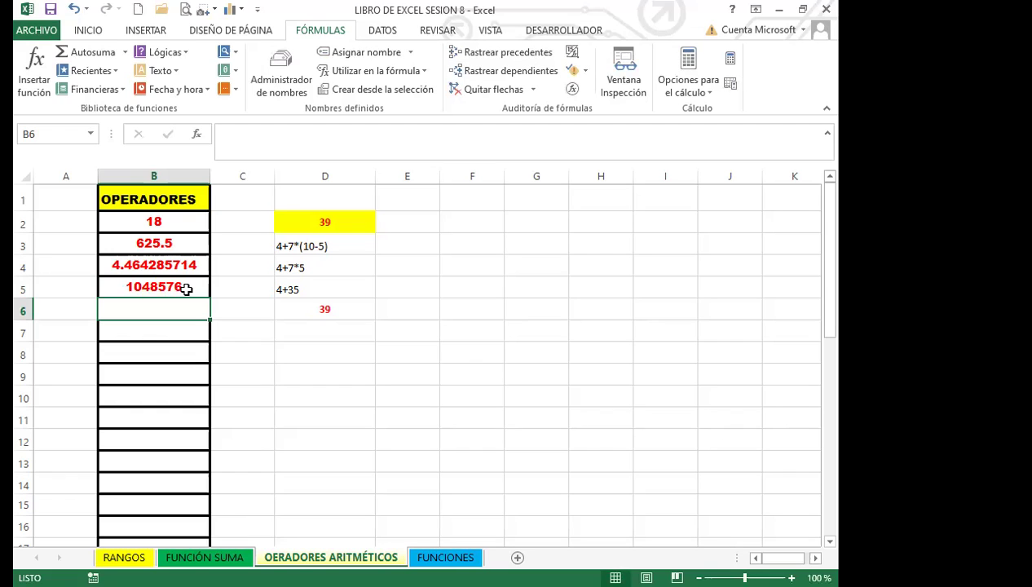
- Enter the formula =100+20+2+4 in cell B6
{"action": "type", "text": "="}
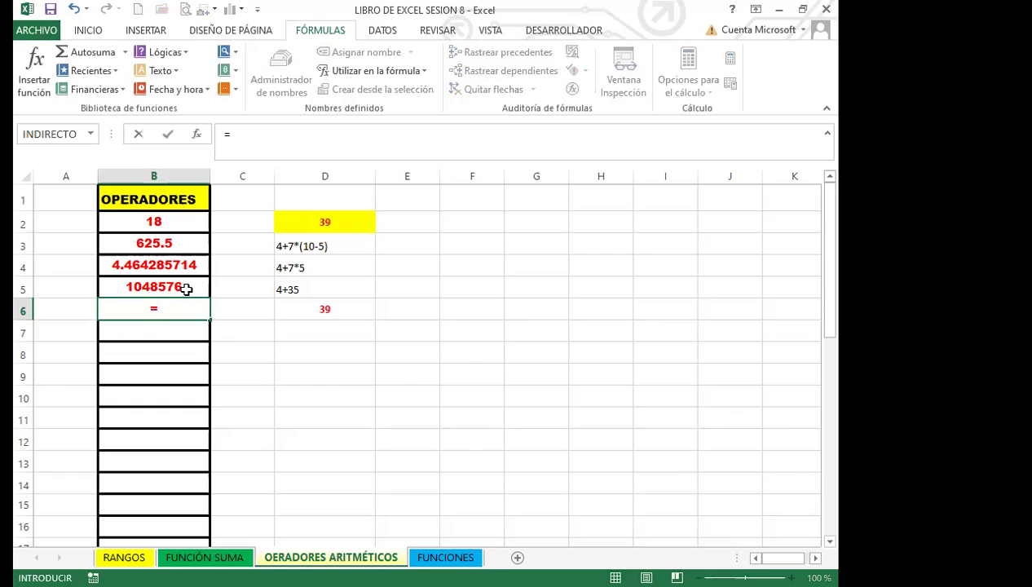
{"action": "type", "text": "100+"}
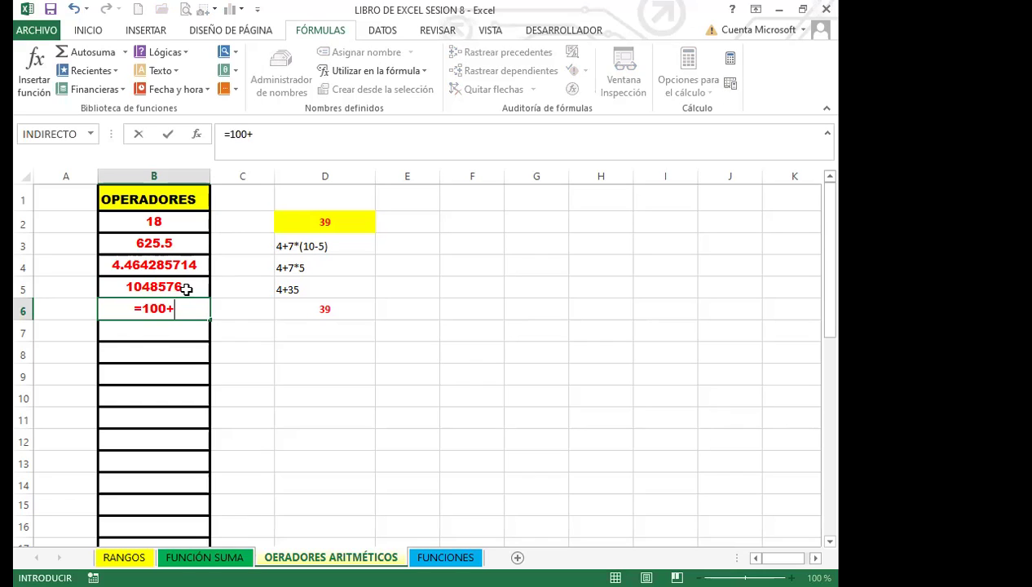
{"action": "type", "text": "20+2+"}
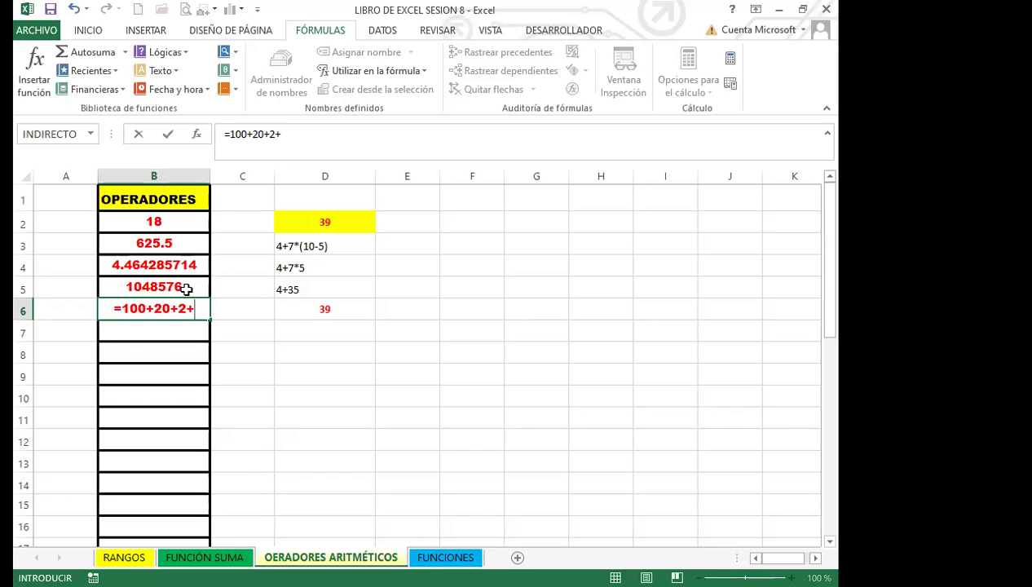
{"action": "type", "text": "4"}
{"action": "key", "text": "Return"}
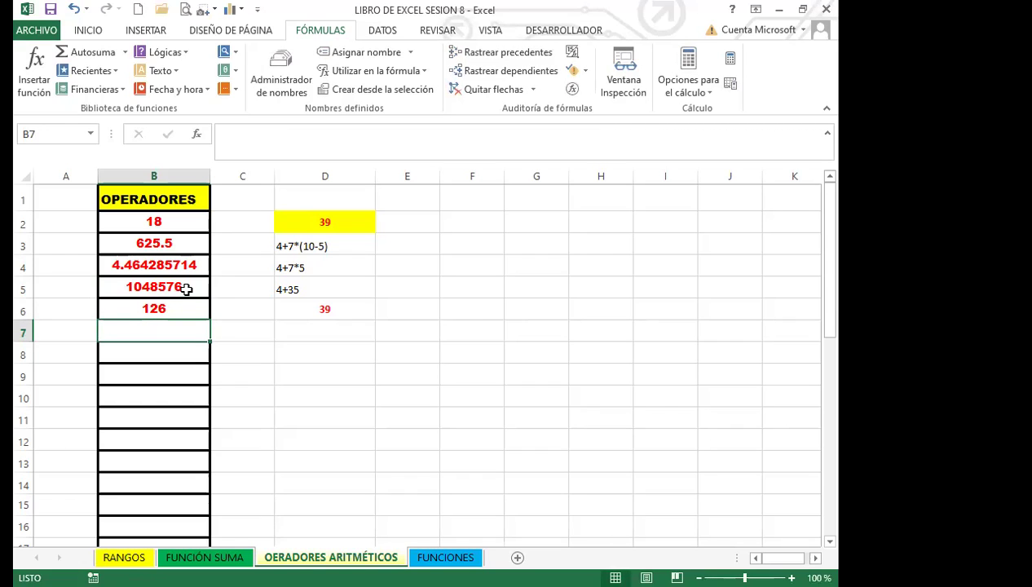
- Review the formulas in cells B6, B5 and B4
{"action": "left_click", "coordinate": [187, 309]}
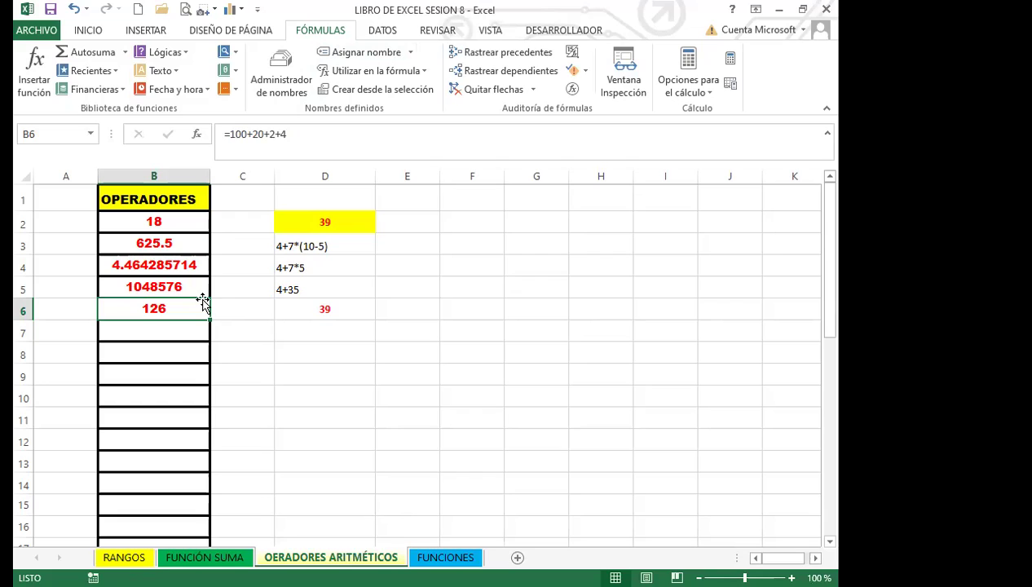
{"action": "left_click", "coordinate": [172, 281]}
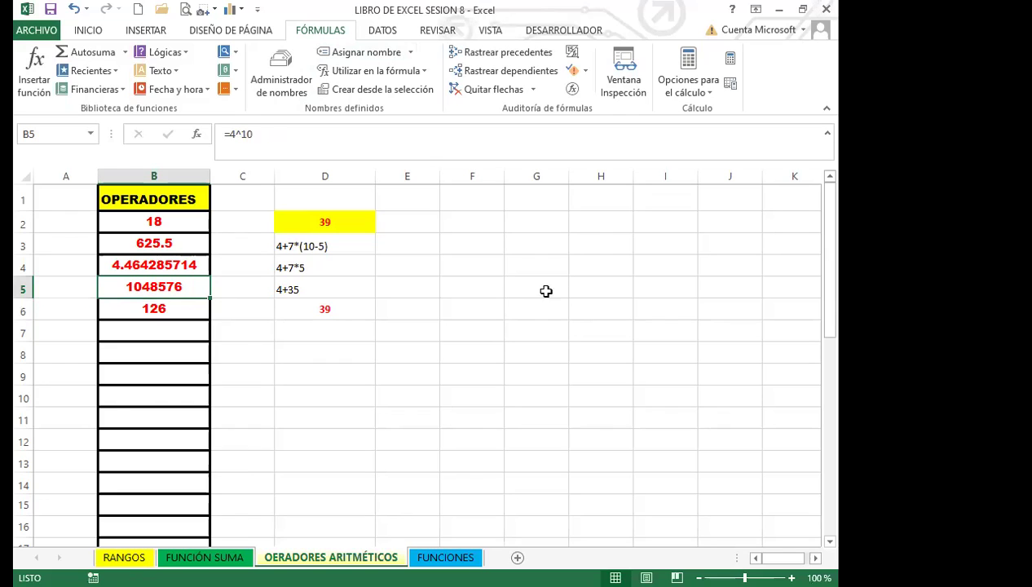
{"action": "left_click", "coordinate": [165, 264]}
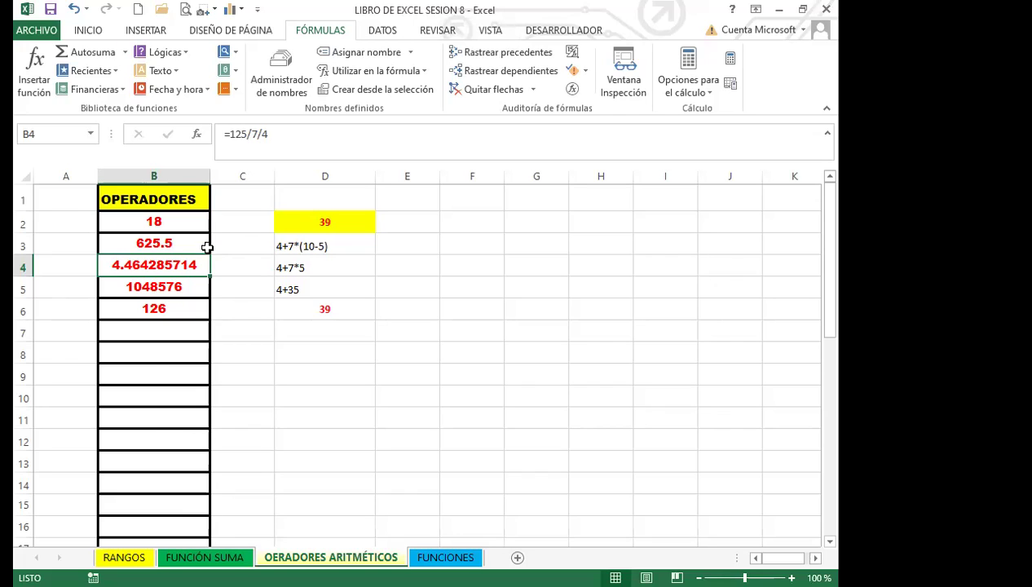
- Examine the number pairs in columns B and C of exercise rows 24, 27, 30 and 33, and the yellow cell D24
{"action": "scroll", "coordinate": [194, 416], "scroll_direction": "down", "scroll_amount": 3}
{"action": "scroll", "coordinate": [194, 416], "scroll_direction": "down", "scroll_amount": 4}
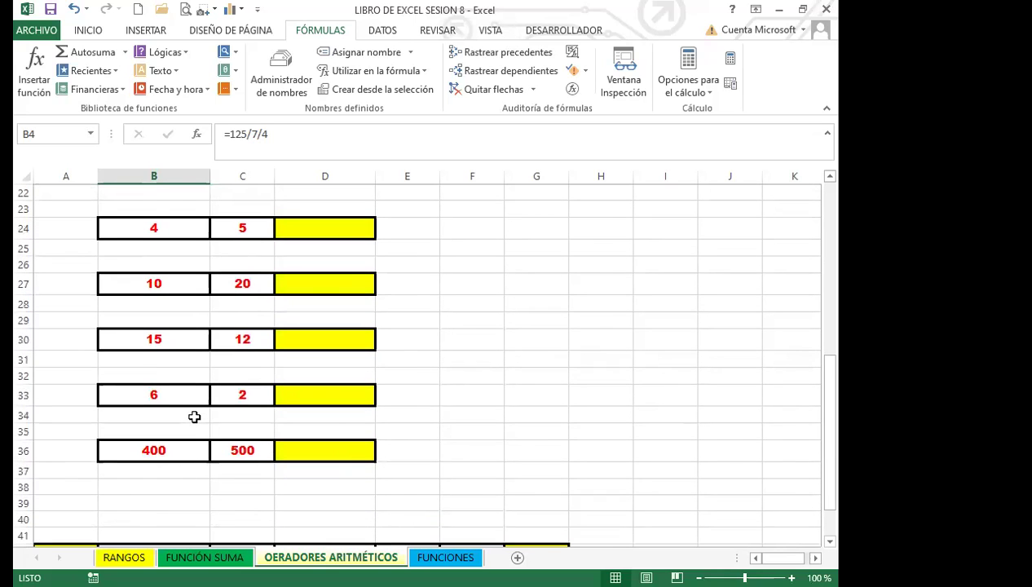
{"action": "left_click", "coordinate": [318, 232]}
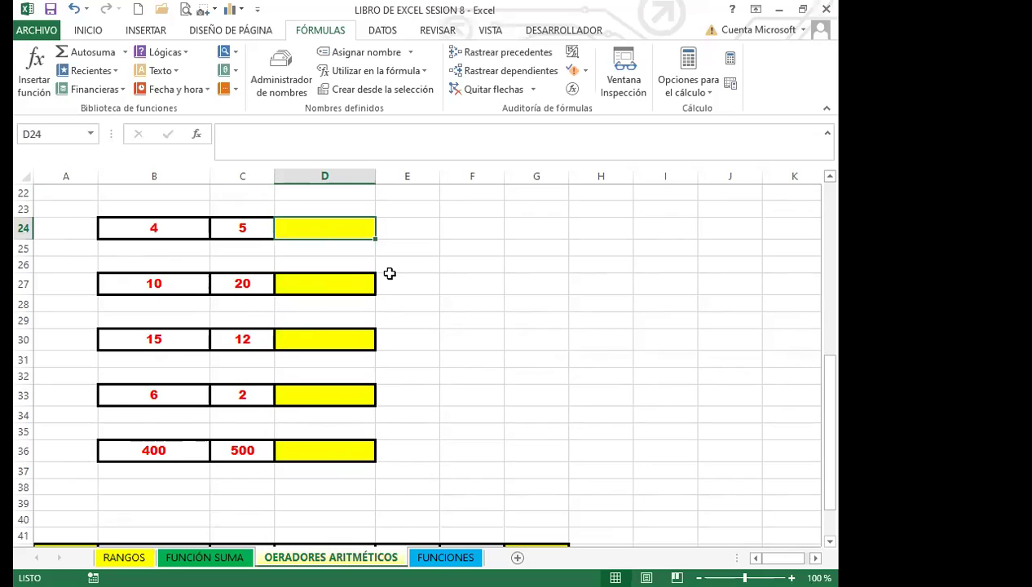
{"action": "left_click", "coordinate": [168, 228]}
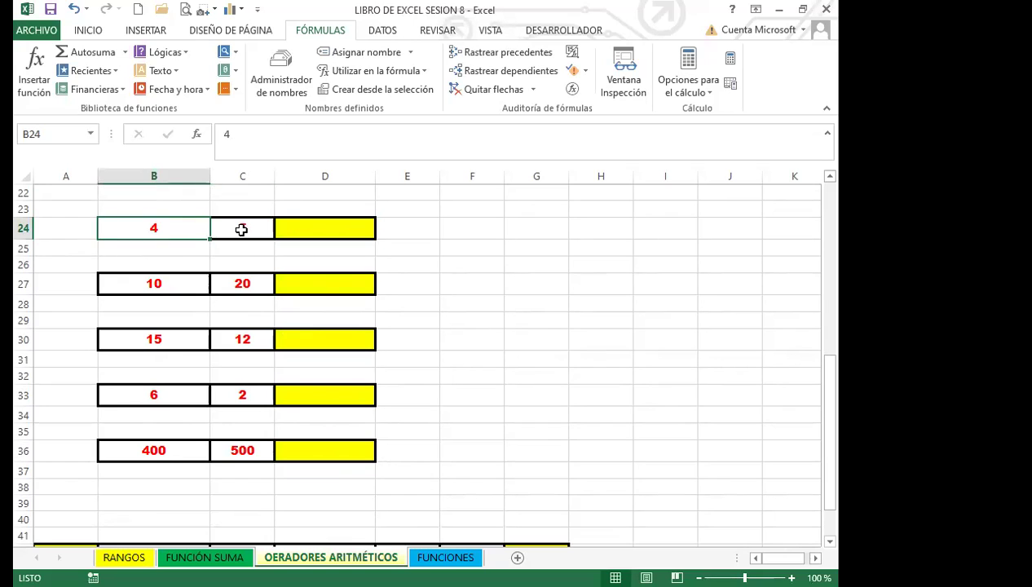
{"action": "left_click", "coordinate": [240, 228]}
{"action": "left_click", "coordinate": [249, 134]}
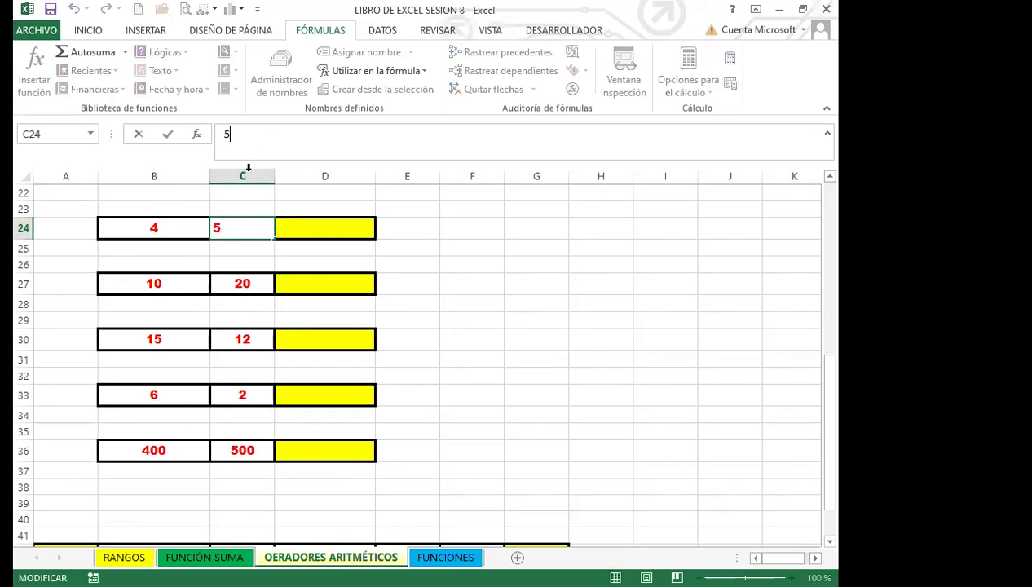
{"action": "left_click", "coordinate": [236, 243]}
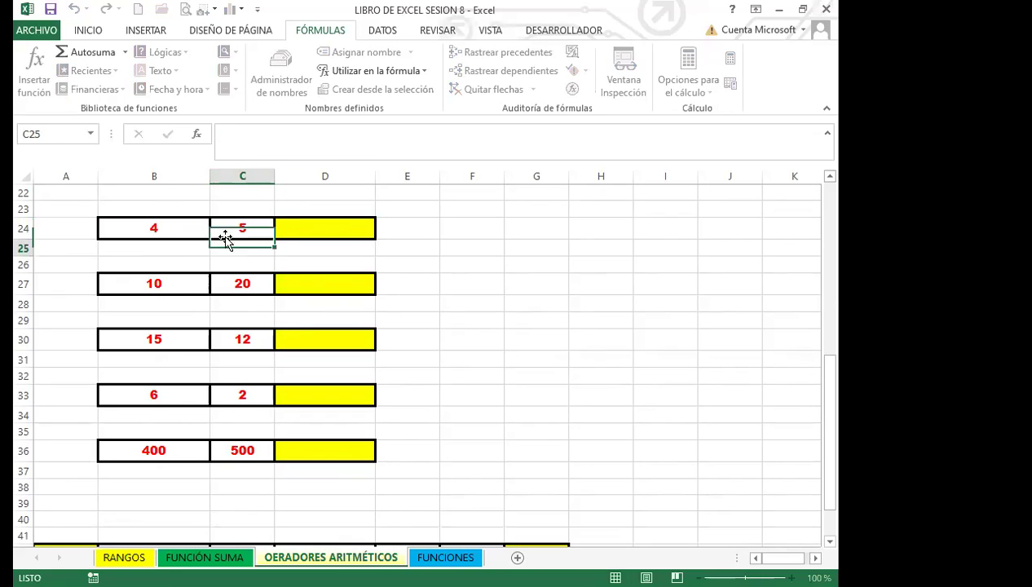
{"action": "left_click", "coordinate": [171, 230]}
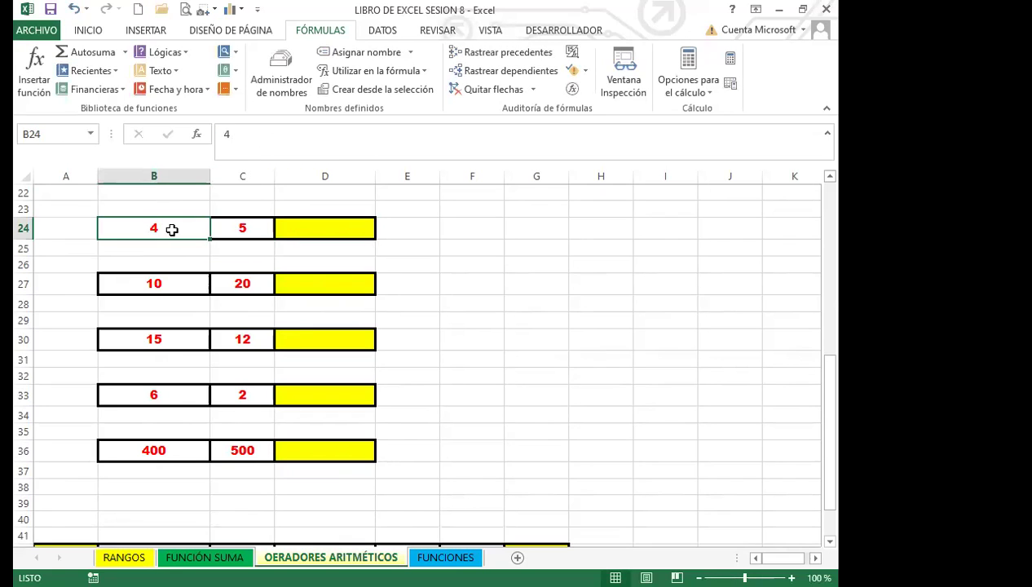
{"action": "left_click", "coordinate": [306, 228]}
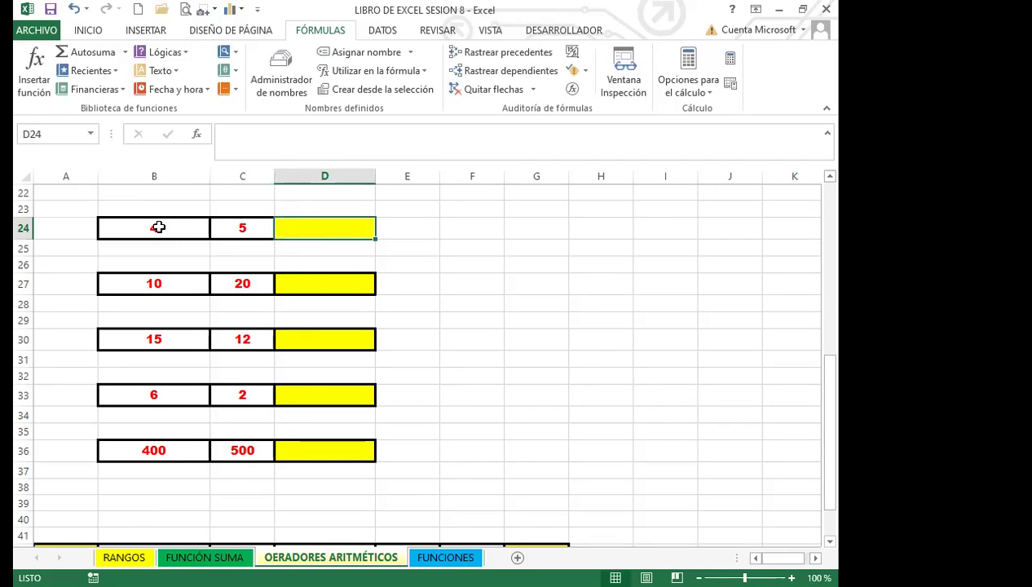
{"action": "left_click", "coordinate": [158, 227]}
{"action": "left_click", "coordinate": [261, 227]}
{"action": "left_click", "coordinate": [188, 281]}
{"action": "left_click", "coordinate": [241, 277]}
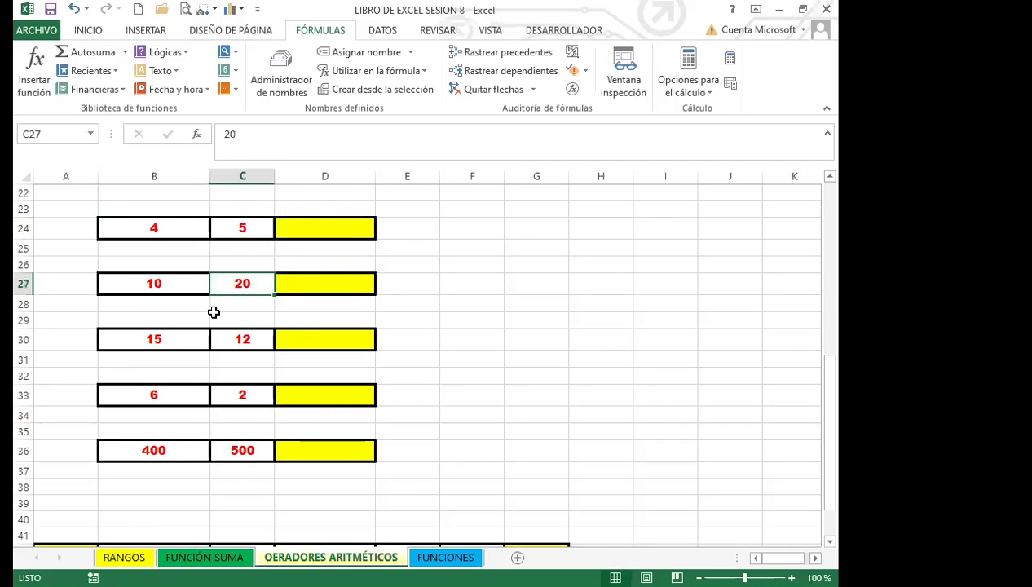
{"action": "left_click", "coordinate": [147, 339]}
{"action": "left_click", "coordinate": [245, 335]}
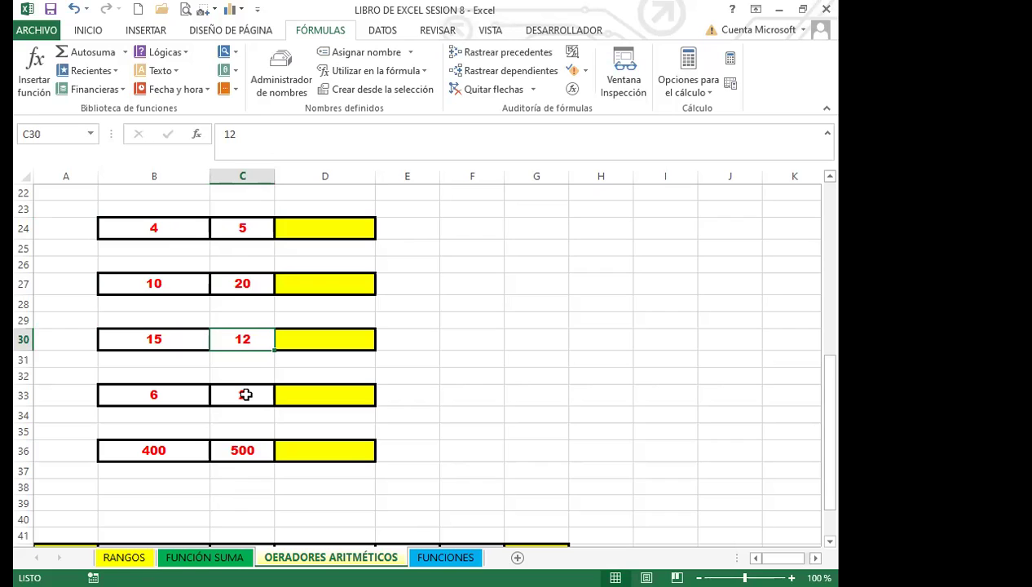
{"action": "key", "text": "Down"}
{"action": "key", "text": "Down"}
{"action": "key", "text": "Down"}
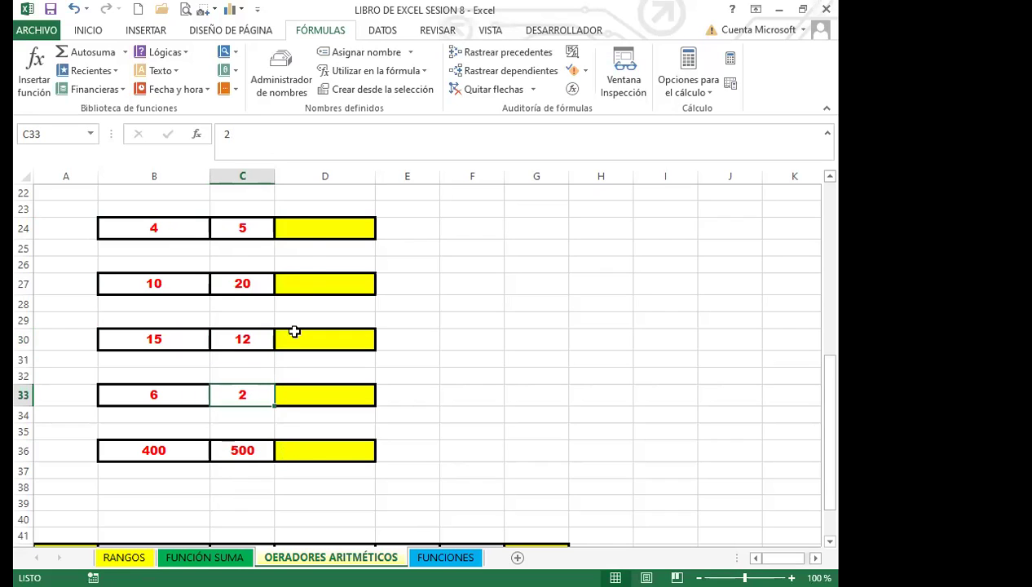
- Enter a formula in cell D24 that multiplies the row's pair by cell reference, =B24*C24
{"action": "left_click", "coordinate": [323, 229]}
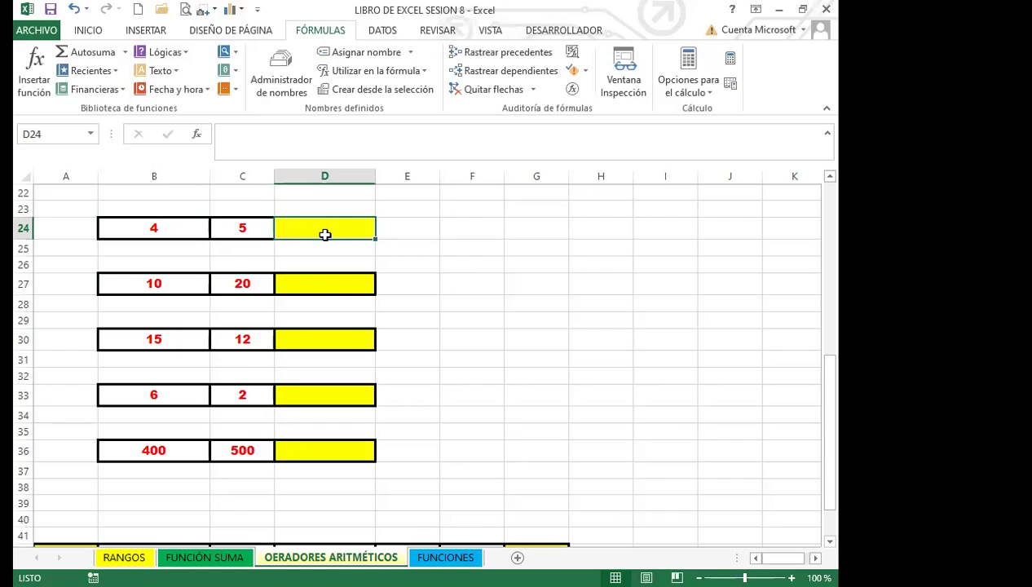
{"action": "type", "text": "="}
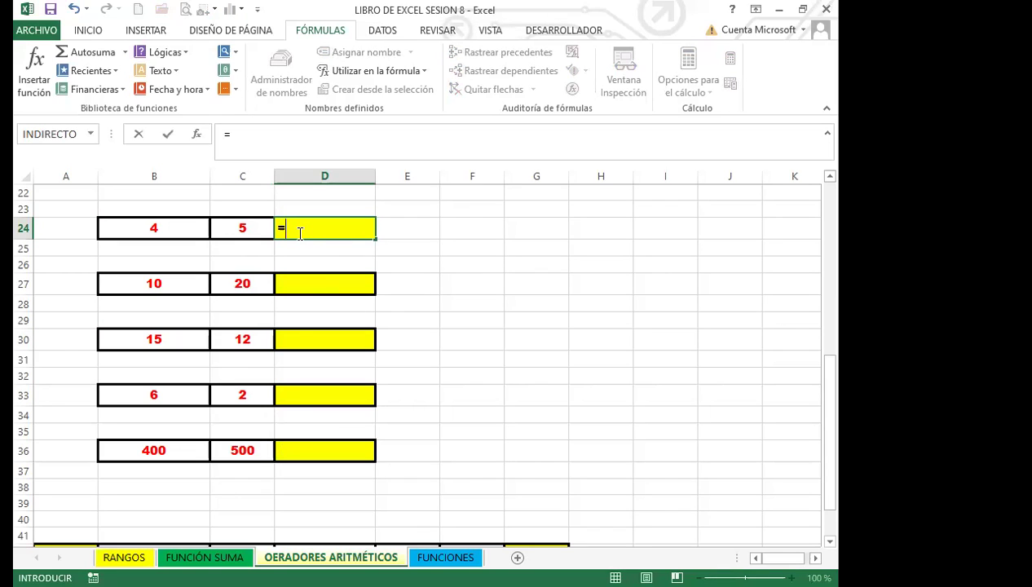
{"action": "left_click", "coordinate": [168, 224]}
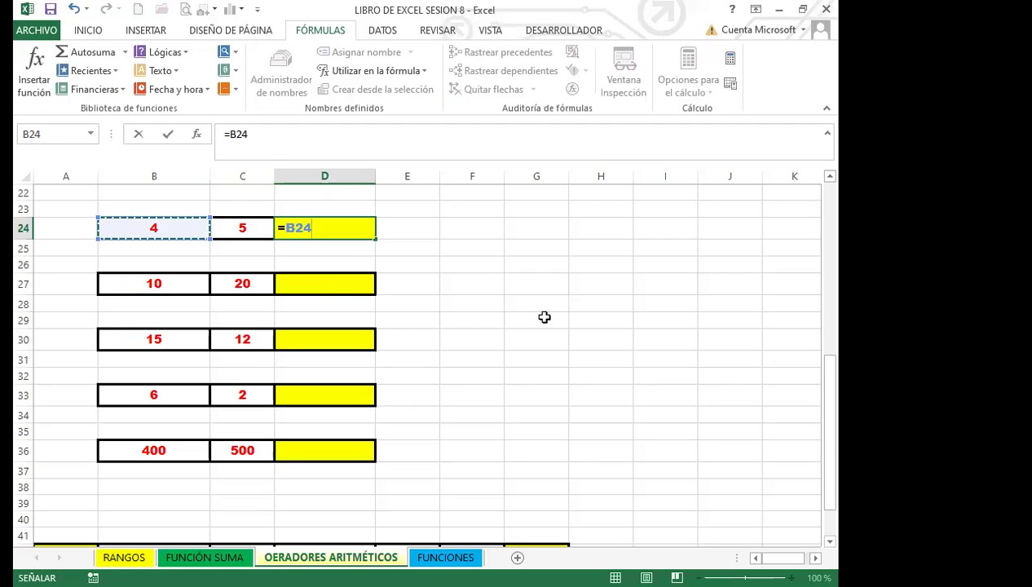
{"action": "type", "text": "*"}
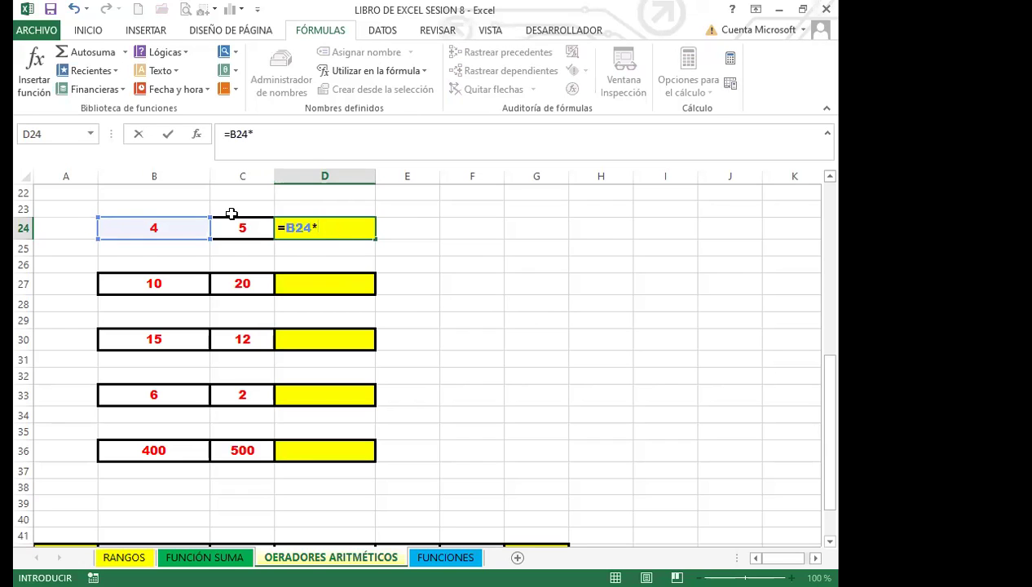
{"action": "left_click", "coordinate": [248, 231]}
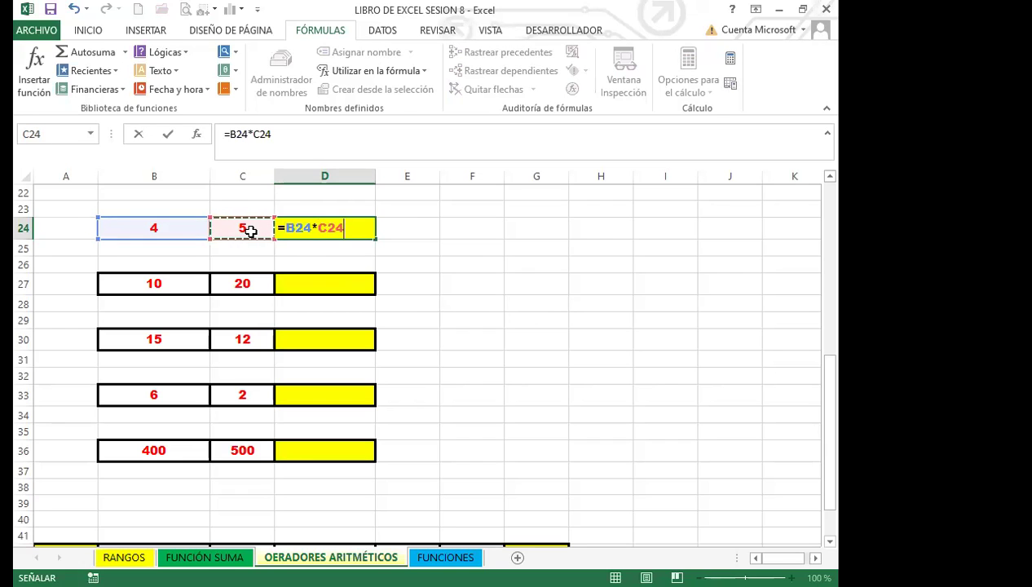
{"action": "key", "text": "Return"}
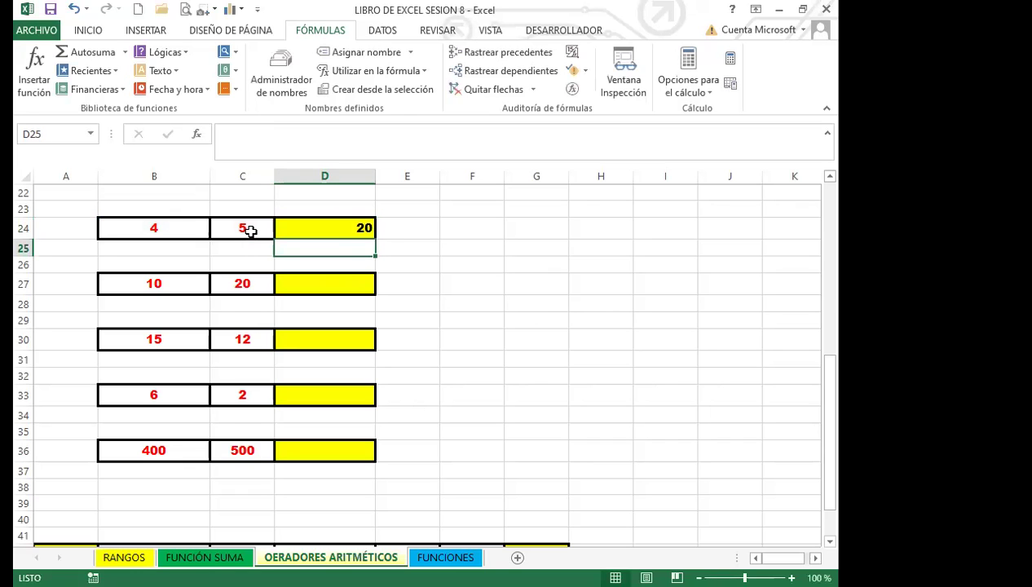
- Compare the cell-reference formula in D24 with the constant-number formula in B5
{"action": "left_click", "coordinate": [331, 229]}
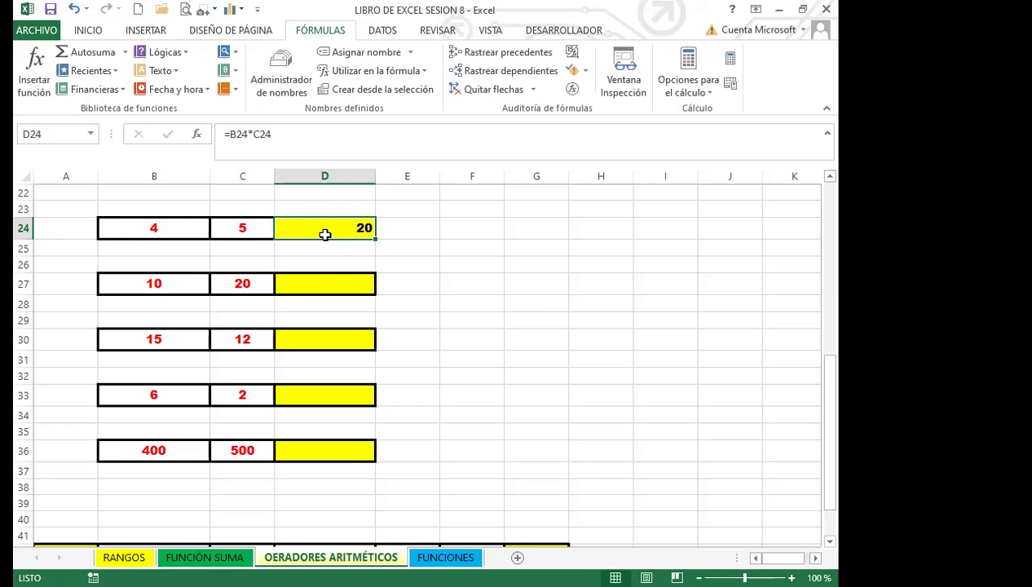
{"action": "scroll", "coordinate": [231, 257], "scroll_direction": "up", "scroll_amount": 7}
{"action": "left_click", "coordinate": [157, 287]}
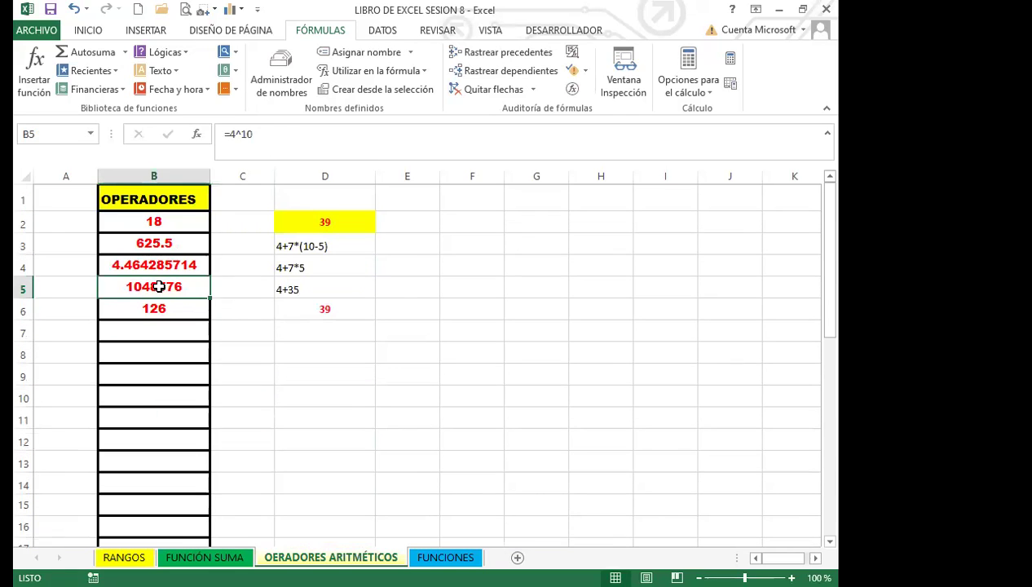
{"action": "scroll", "coordinate": [332, 399], "scroll_direction": "down", "scroll_amount": 4}
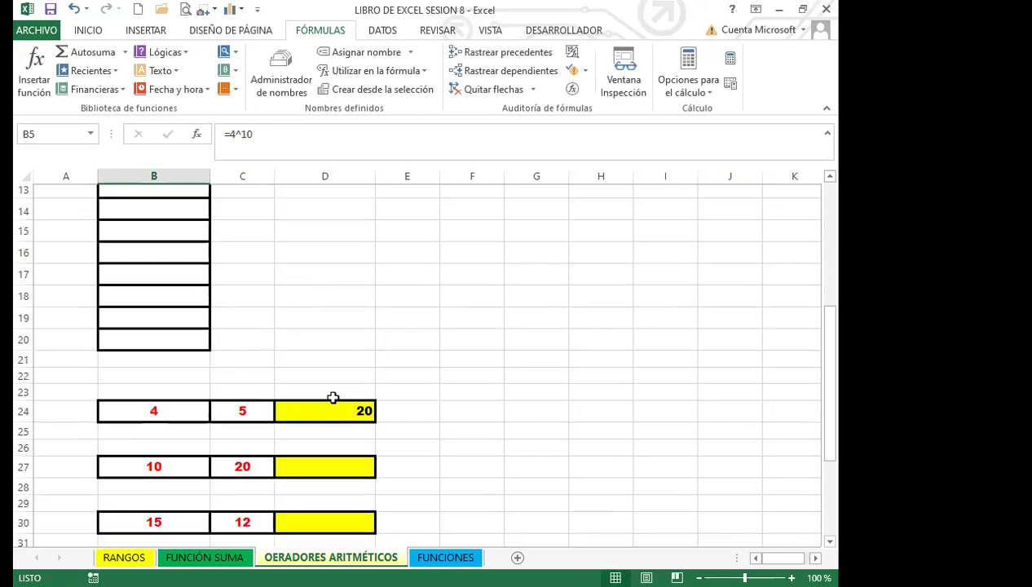
{"action": "scroll", "coordinate": [332, 398], "scroll_direction": "down", "scroll_amount": 1}
{"action": "left_click", "coordinate": [331, 353]}
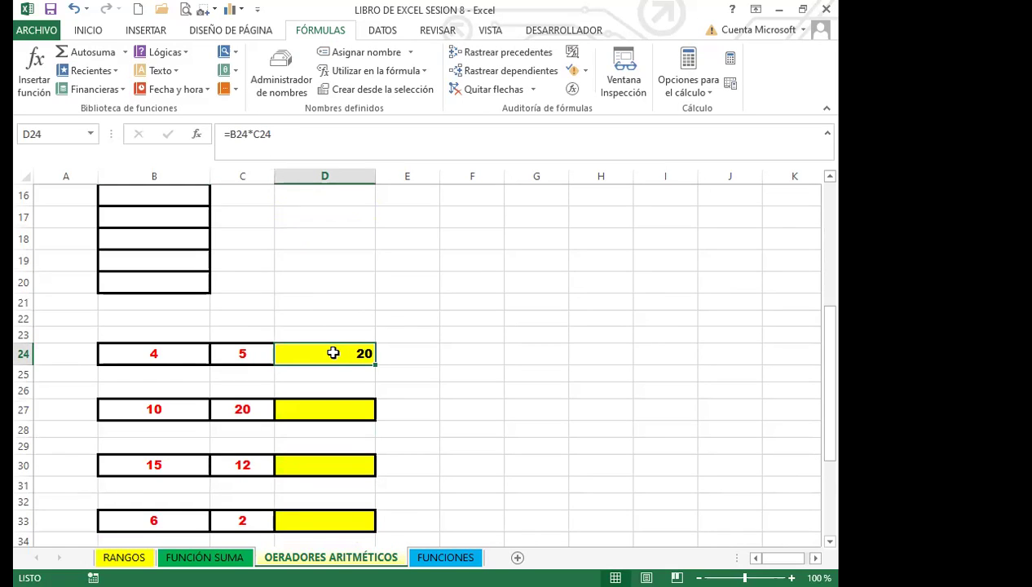
- Enter the division formula =B27/C27 in cell D27 and check it
{"action": "scroll", "coordinate": [333, 353], "scroll_direction": "down", "scroll_amount": 1}
{"action": "left_click", "coordinate": [324, 351]}
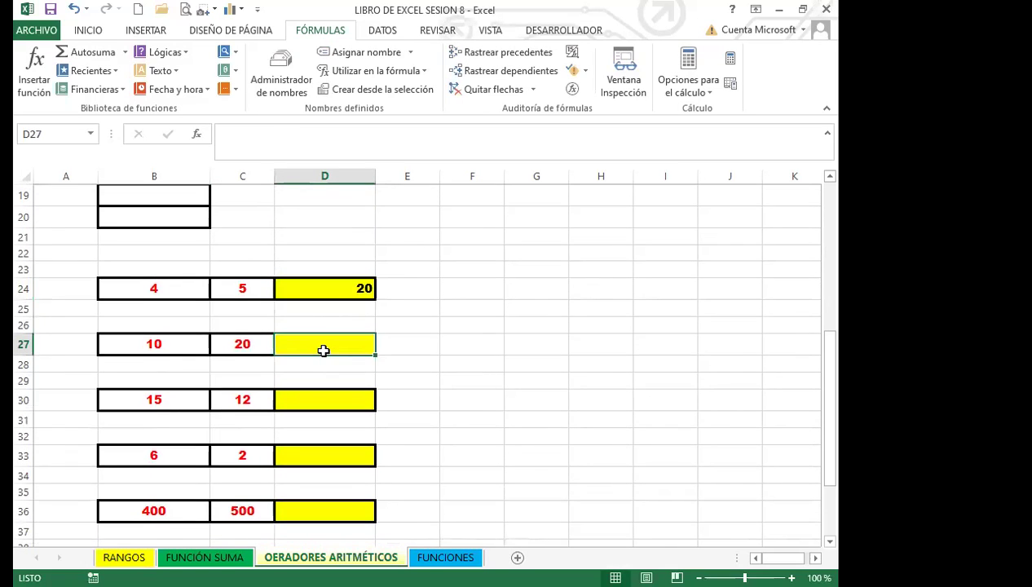
{"action": "type", "text": "="}
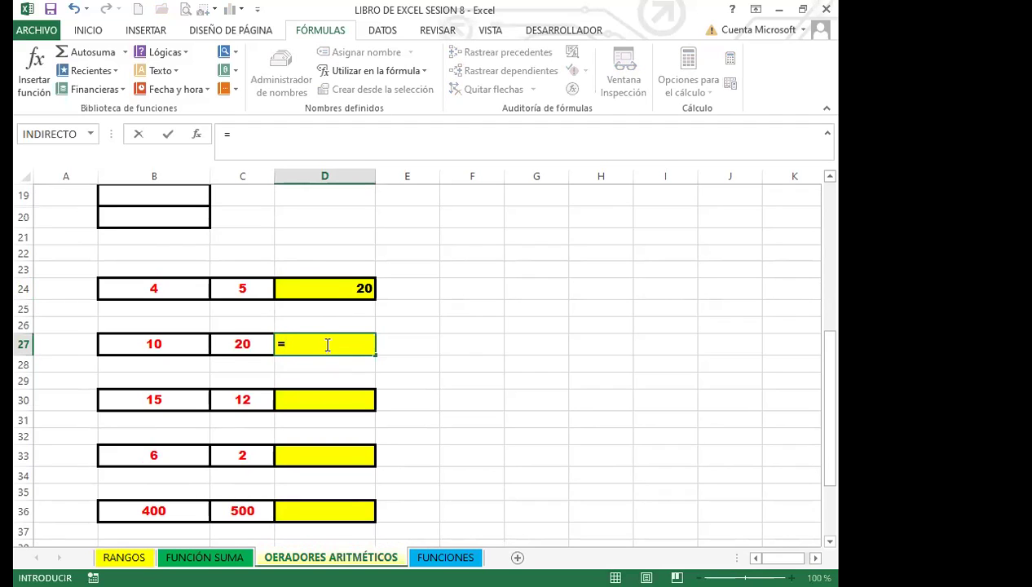
{"action": "left_click", "coordinate": [152, 343]}
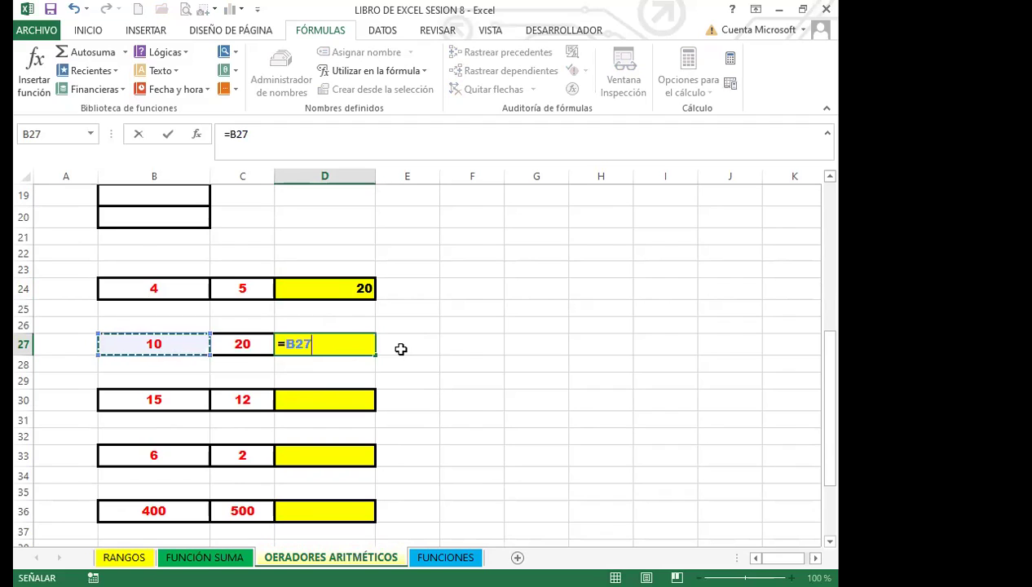
{"action": "type", "text": "/"}
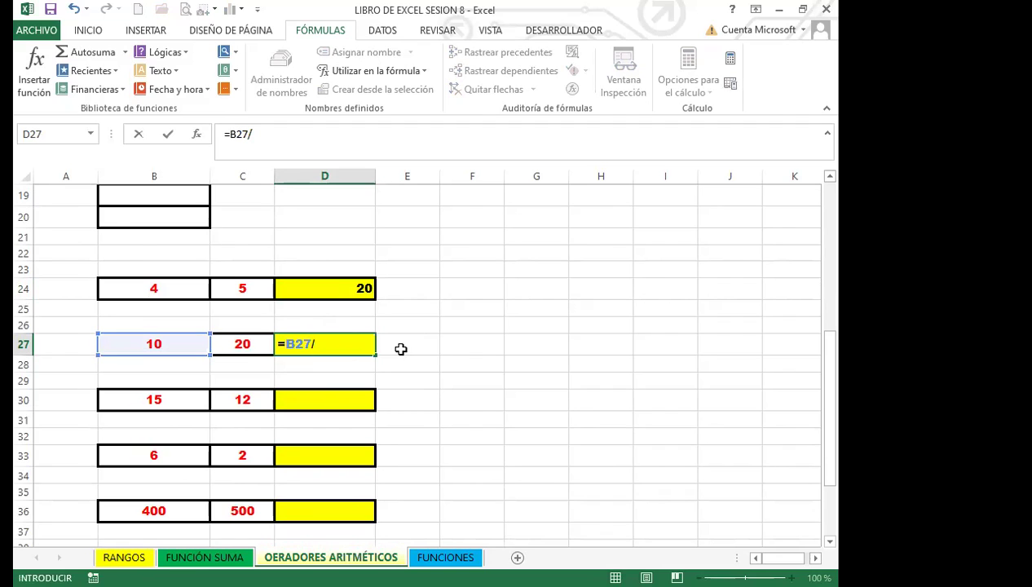
{"action": "left_click", "coordinate": [239, 345]}
{"action": "key", "text": "Return"}
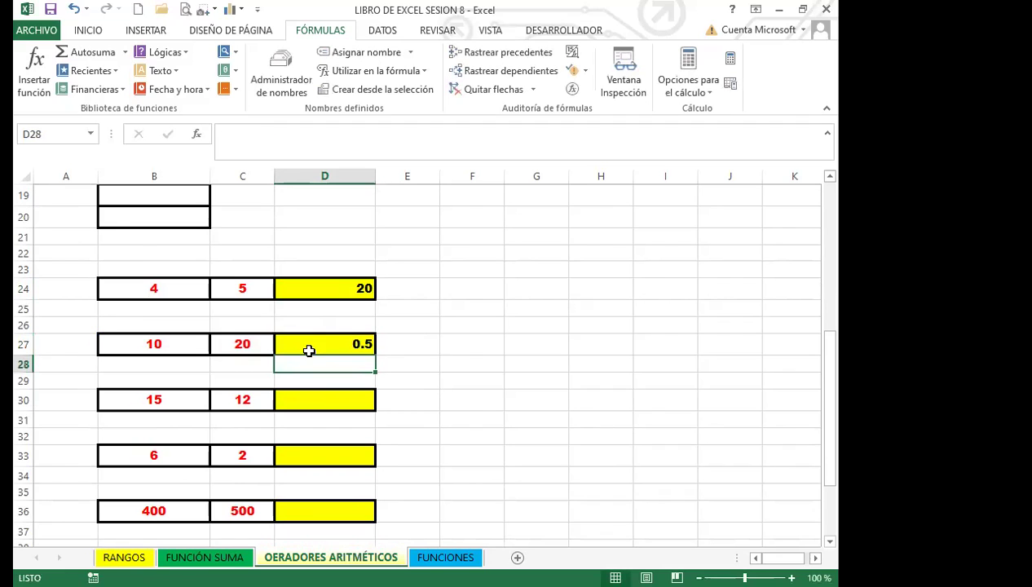
{"action": "left_click", "coordinate": [311, 340]}
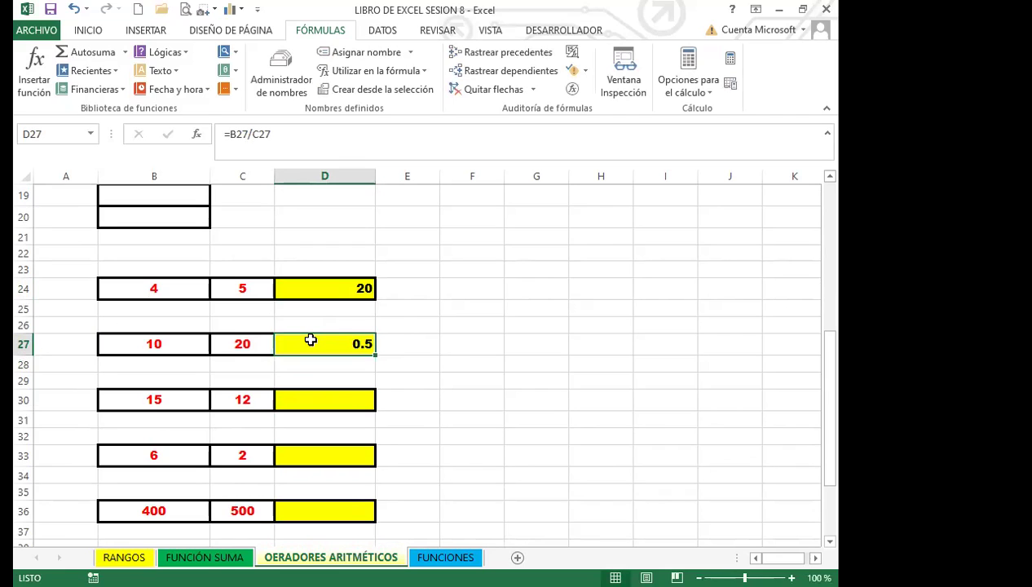
- Enter the addition formula =B30+C30 in cell D30, referencing the pair in that row
{"action": "left_click", "coordinate": [337, 399]}
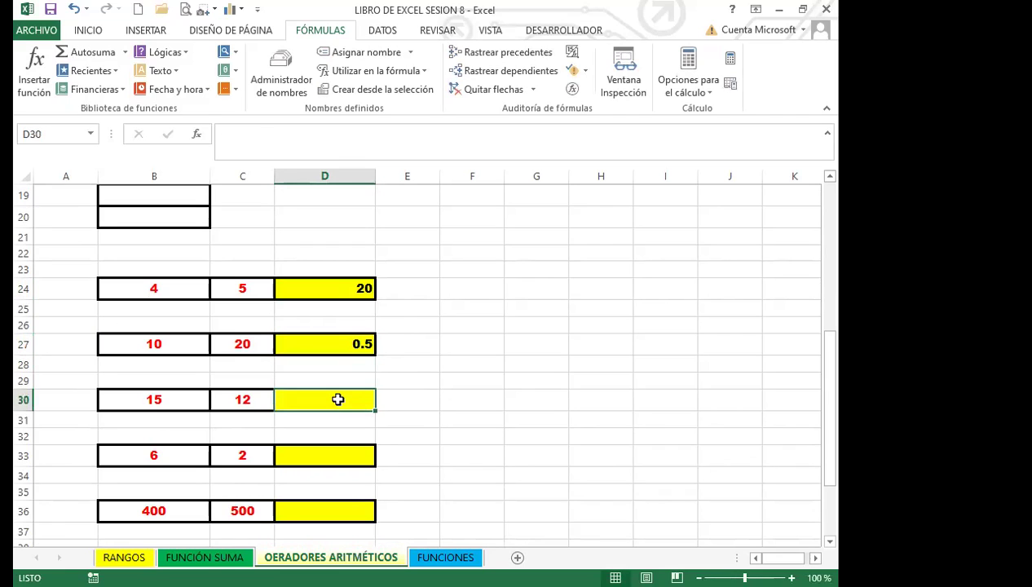
{"action": "type", "text": "="}
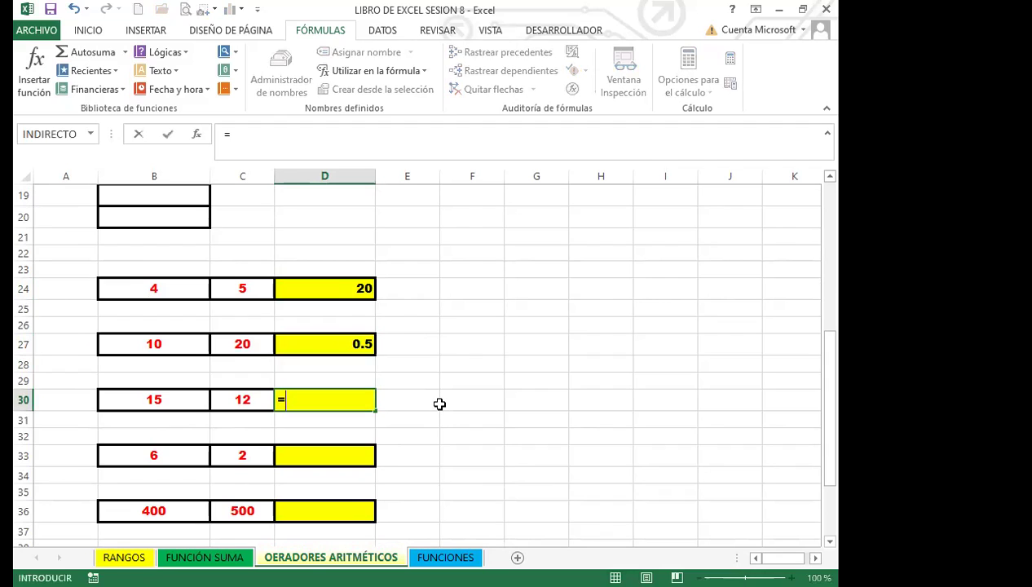
{"action": "left_click", "coordinate": [161, 395]}
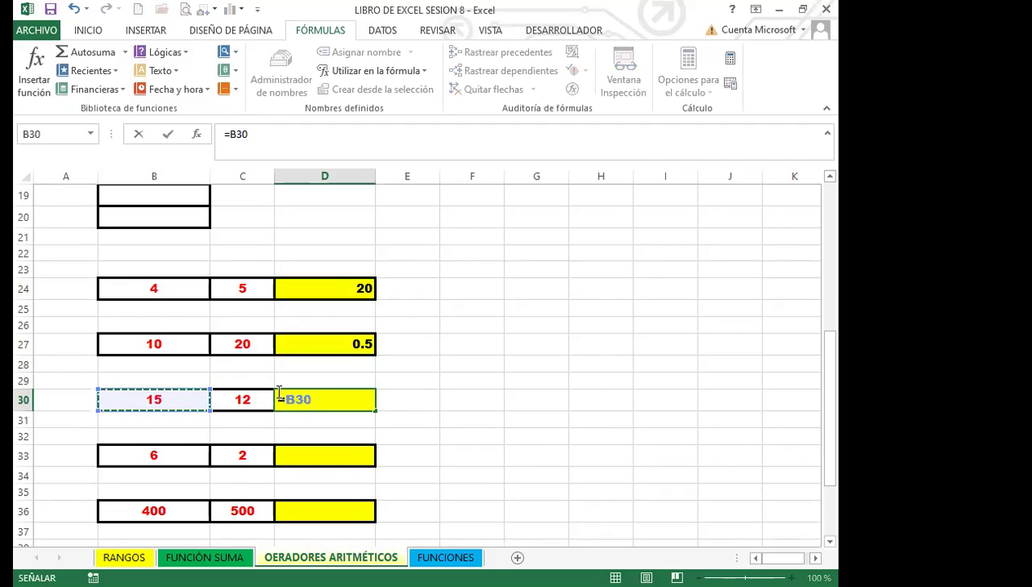
{"action": "type", "text": "+"}
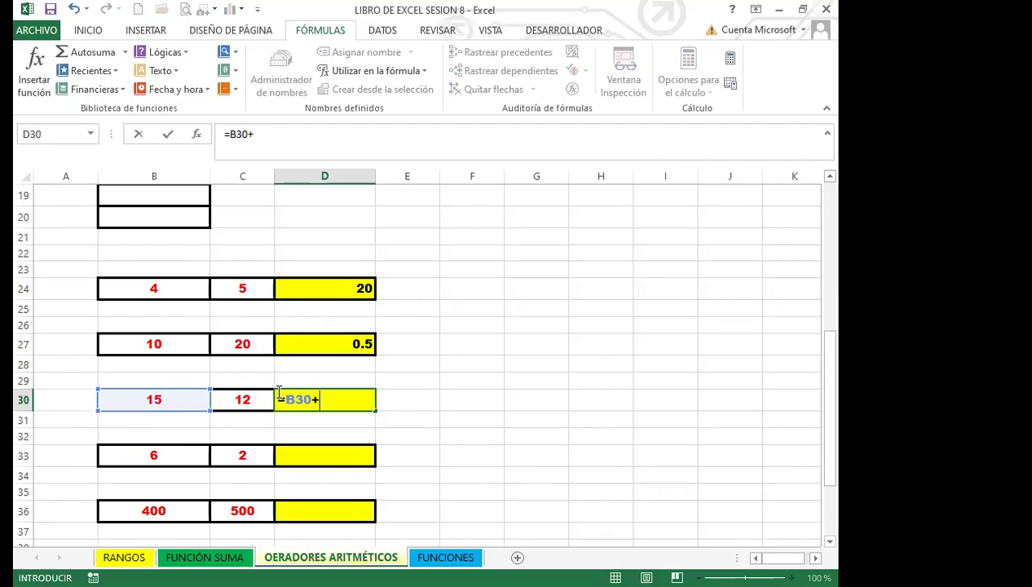
{"action": "left_click", "coordinate": [253, 399]}
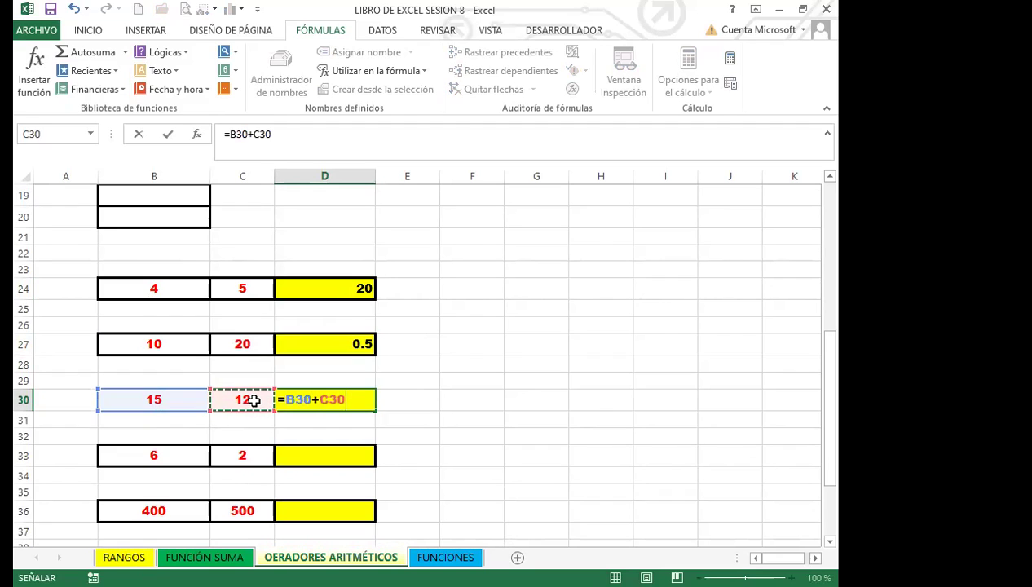
{"action": "key", "text": "Return"}
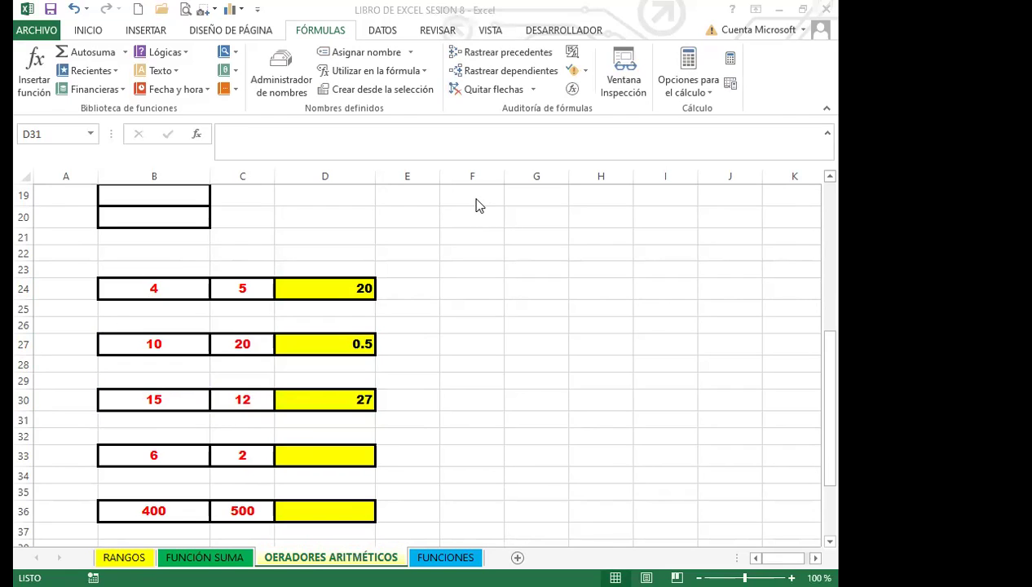
- Review the formula in cell D30 against the typed-number formula in cell B5
{"action": "left_click", "coordinate": [317, 400]}
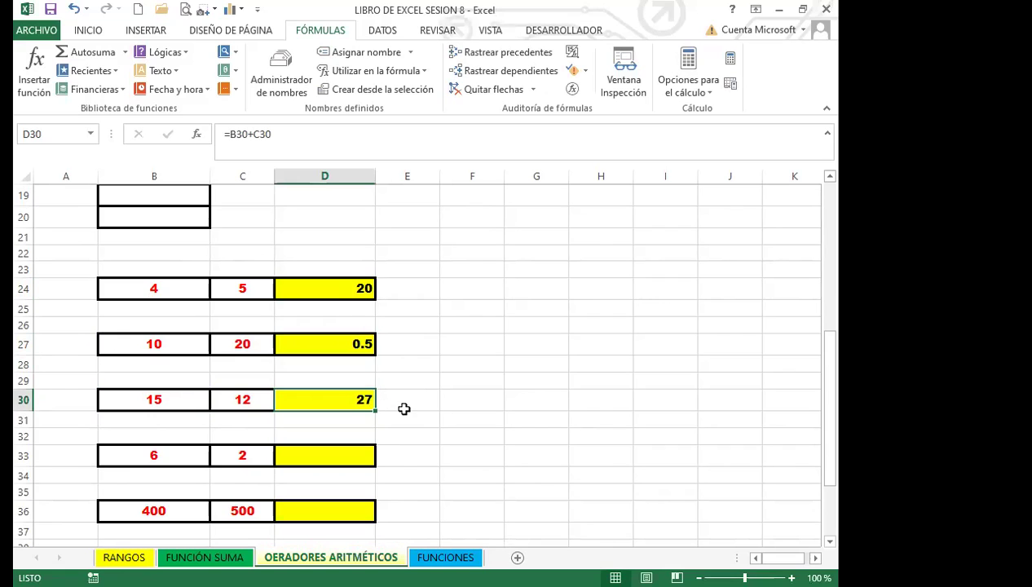
{"action": "scroll", "coordinate": [318, 366], "scroll_direction": "up", "scroll_amount": 6}
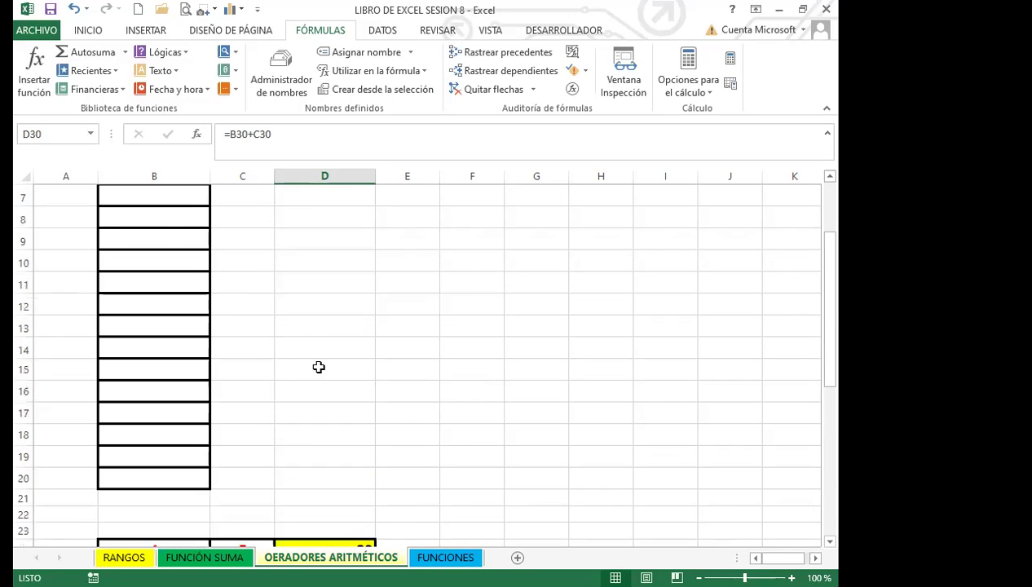
{"action": "left_click", "coordinate": [170, 295]}
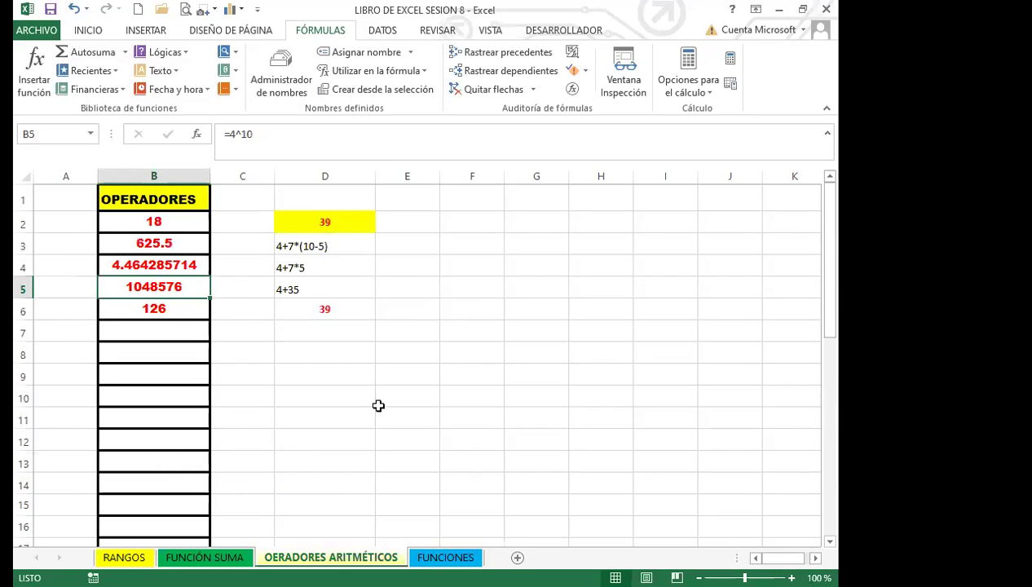
{"action": "scroll", "coordinate": [380, 402], "scroll_direction": "down", "scroll_amount": 3}
{"action": "scroll", "coordinate": [380, 402], "scroll_direction": "down", "scroll_amount": 3}
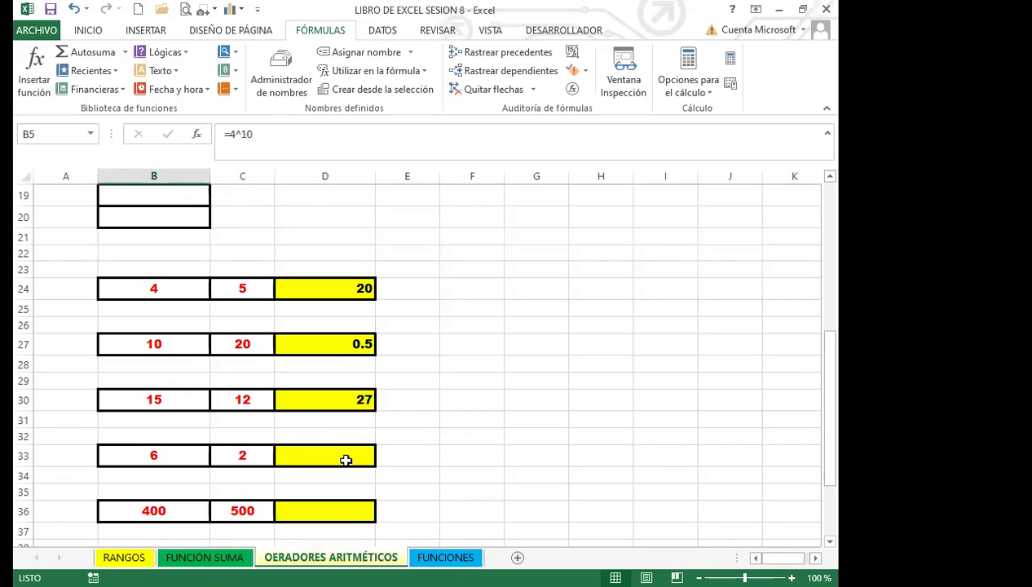
- Enter the exponent formula =B33^C33 in cell D33 and check it
{"action": "left_click", "coordinate": [343, 455]}
{"action": "scroll", "coordinate": [445, 437], "scroll_direction": "down", "scroll_amount": 1}
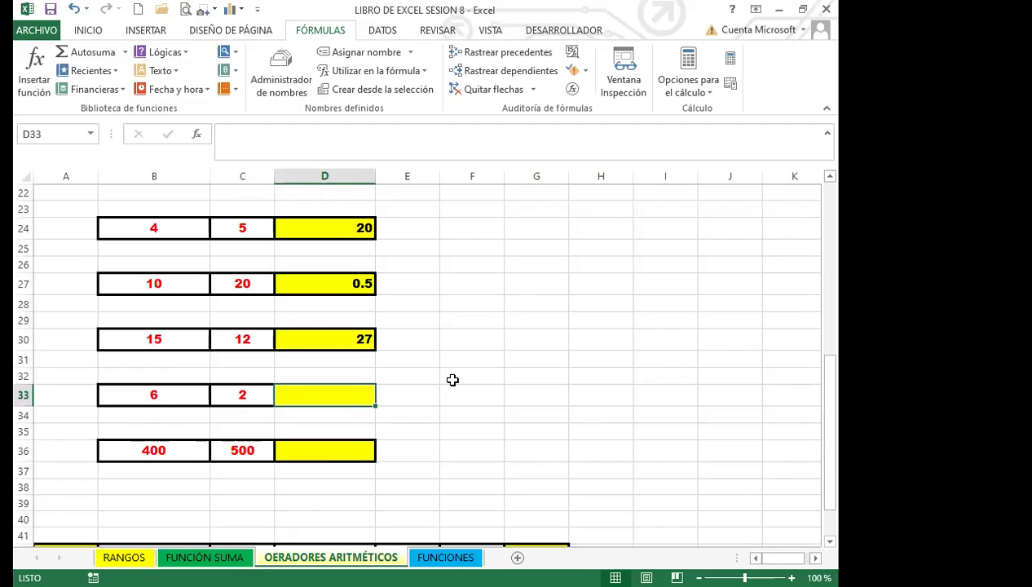
{"action": "type", "text": "="}
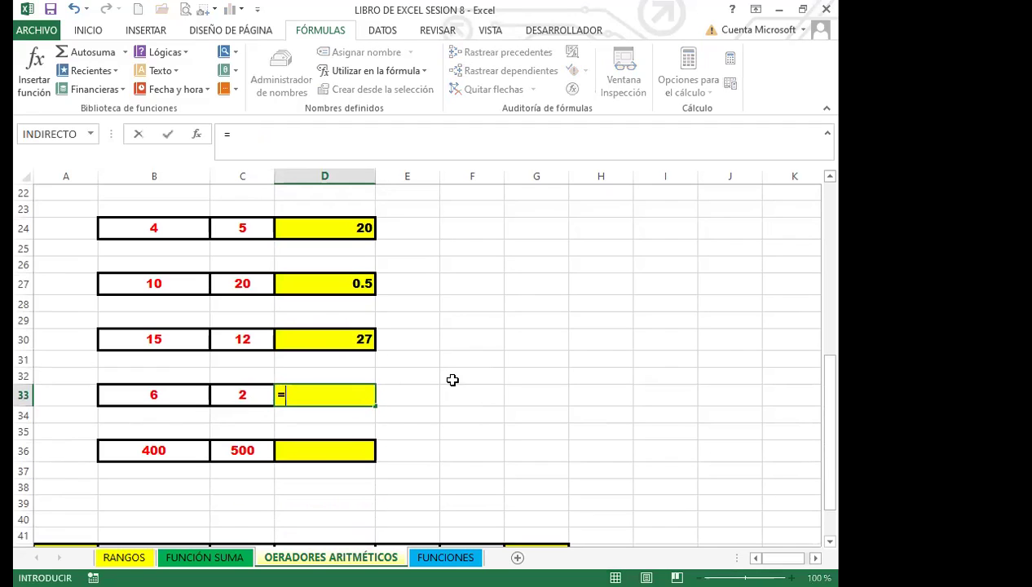
{"action": "left_click", "coordinate": [159, 390]}
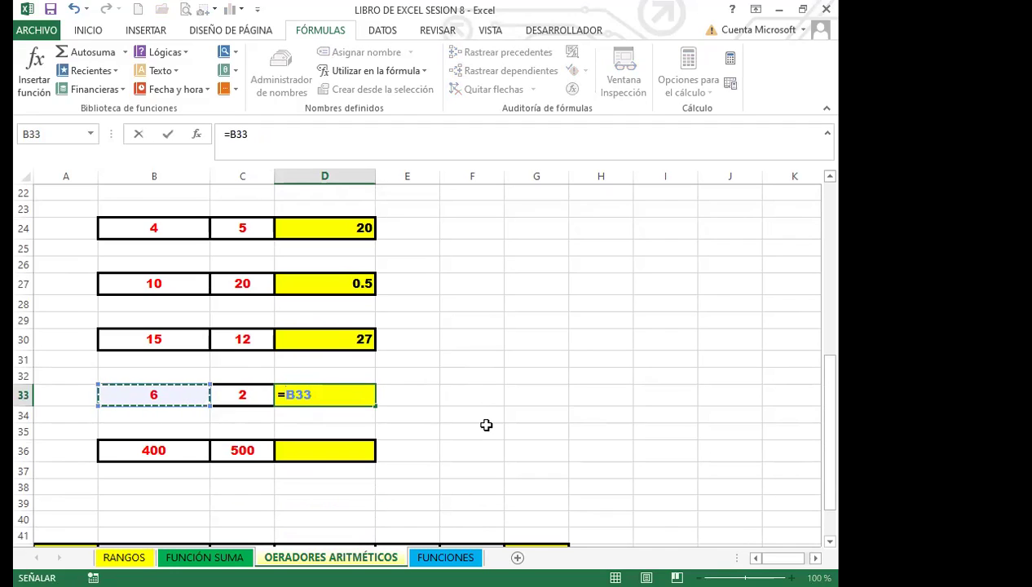
{"action": "type", "text": "^"}
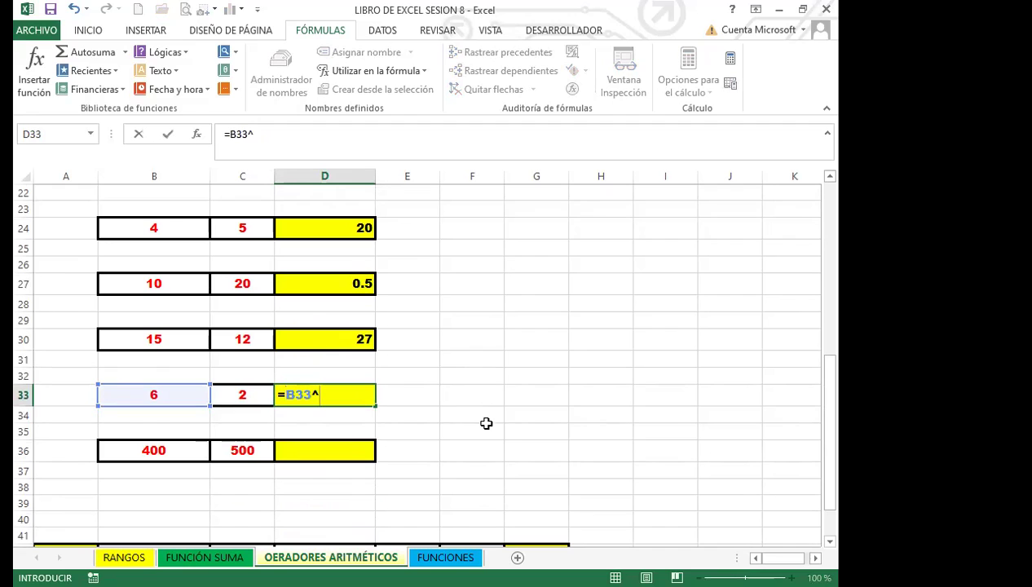
{"action": "left_click", "coordinate": [234, 394]}
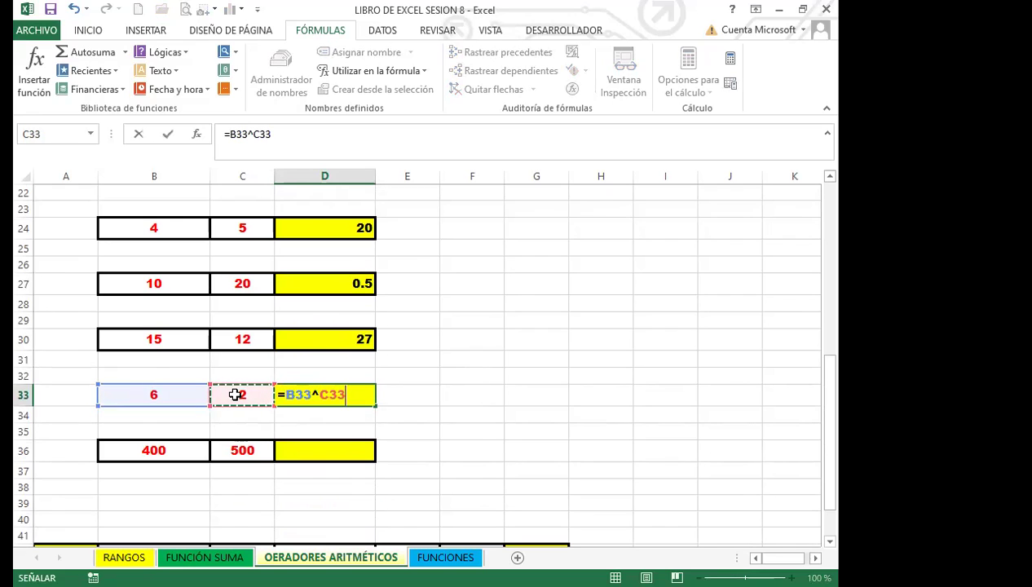
{"action": "key", "text": "Return"}
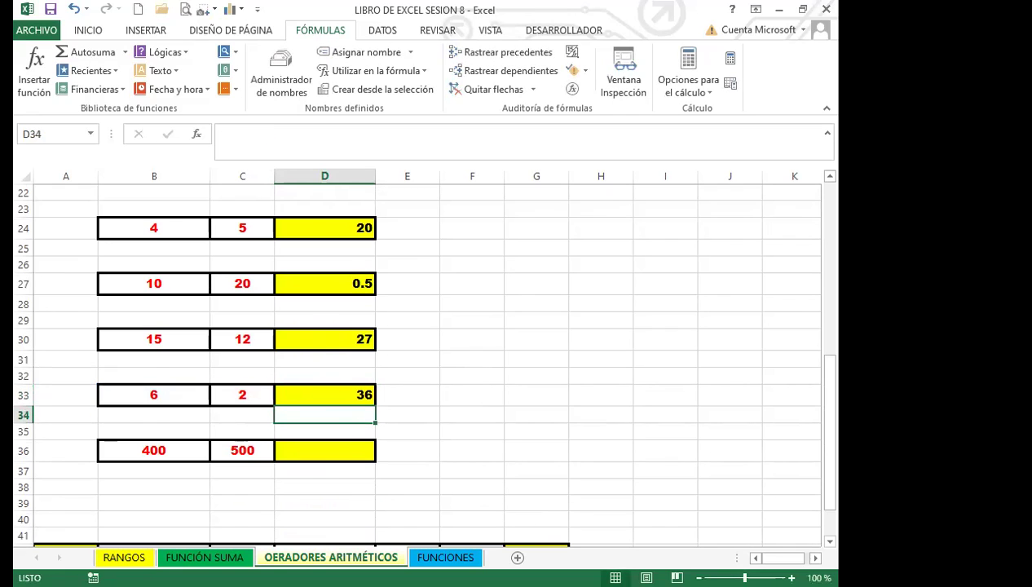
{"action": "left_click", "coordinate": [352, 395]}
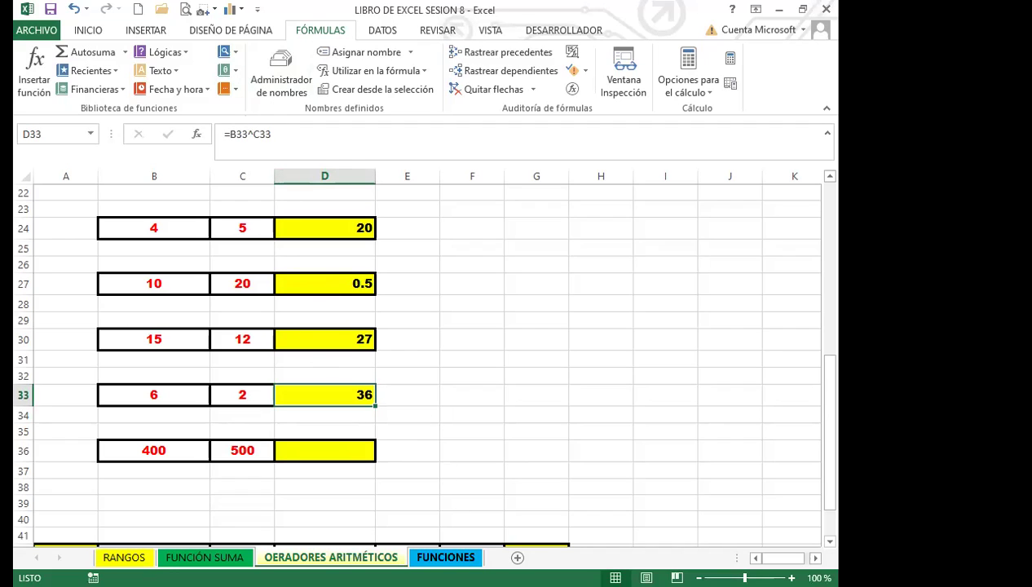
- Enter the subtraction formula =B36-C36 in cell D36 and check it
{"action": "left_click", "coordinate": [323, 443]}
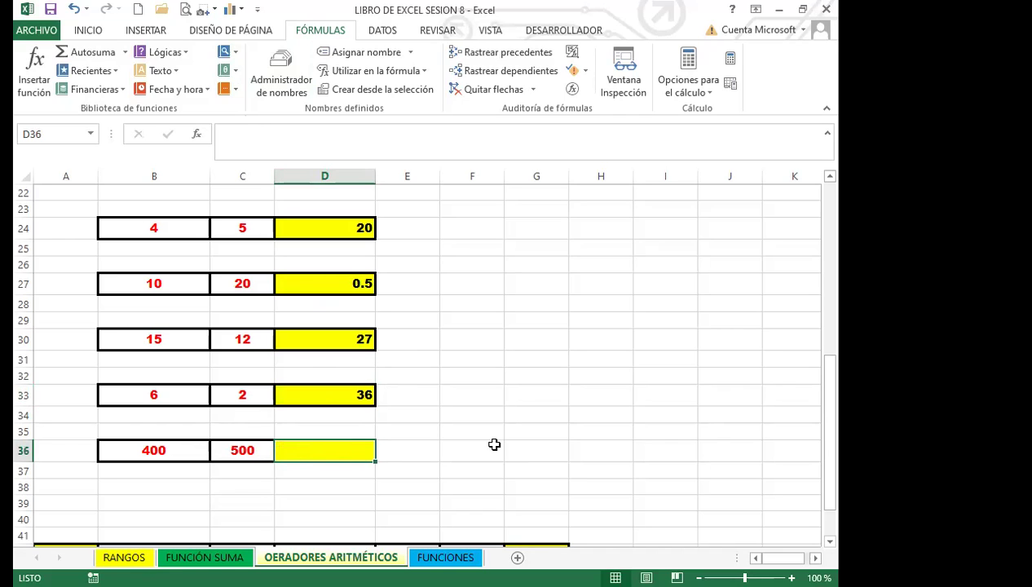
{"action": "type", "text": "="}
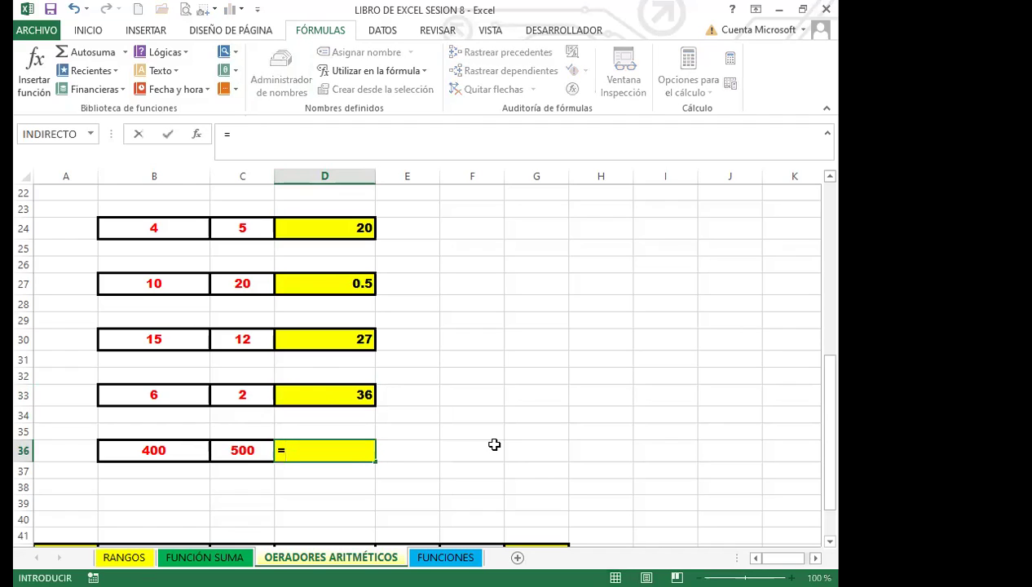
{"action": "left_click", "coordinate": [168, 449]}
{"action": "type", "text": "-"}
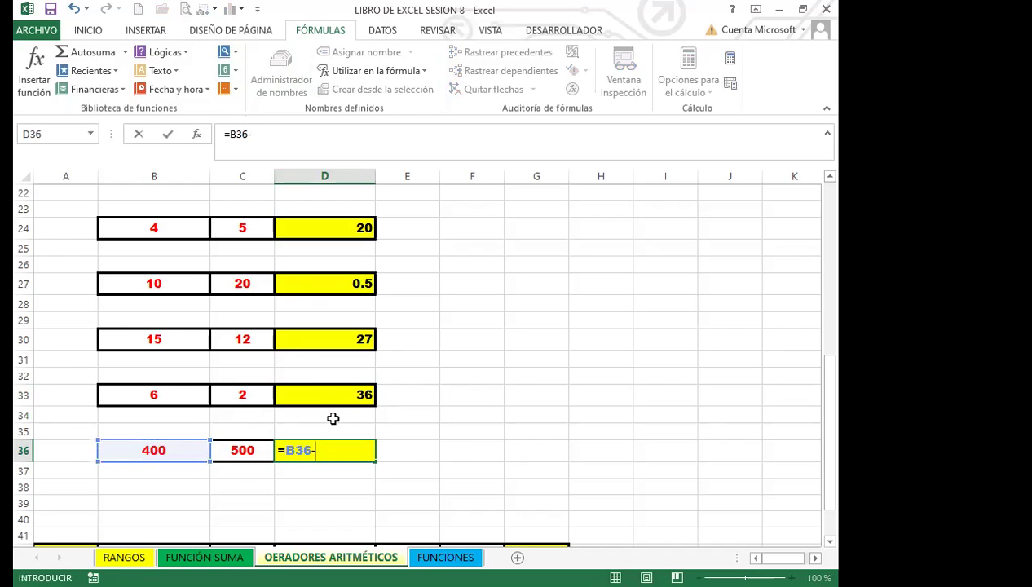
{"action": "left_click", "coordinate": [253, 449]}
{"action": "key", "text": "Return"}
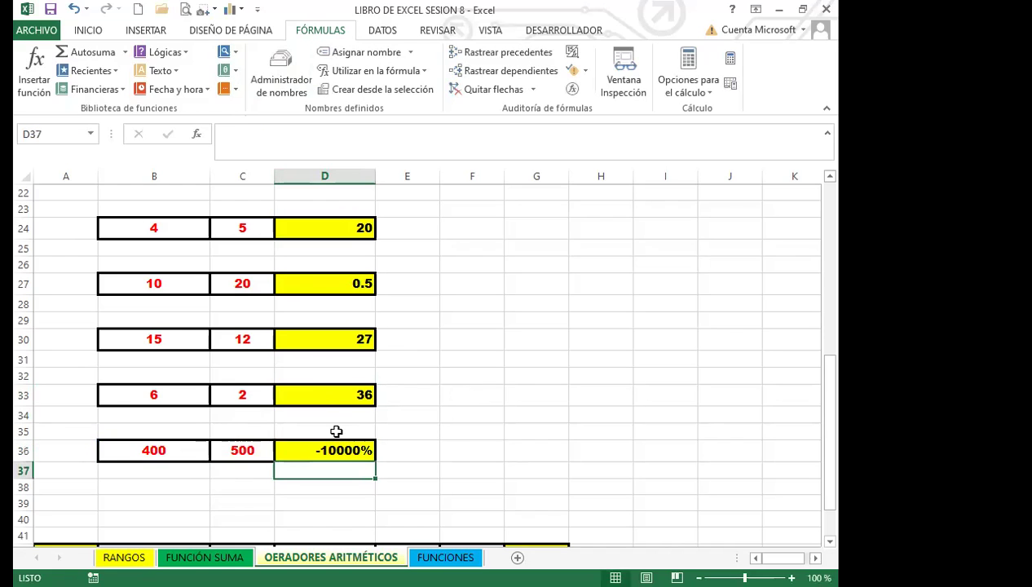
{"action": "left_click", "coordinate": [340, 450]}
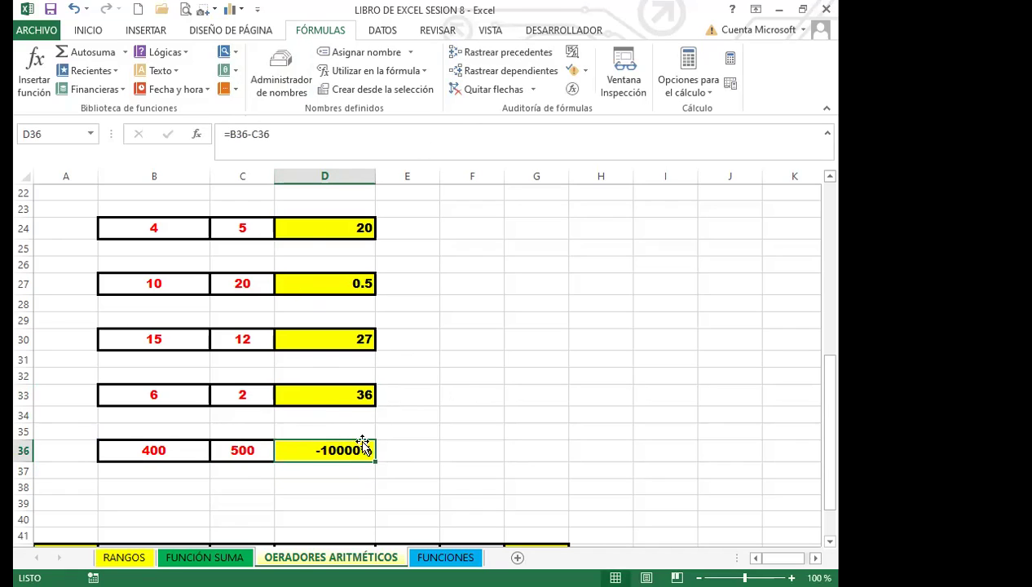
{"action": "left_click", "coordinate": [526, 337]}
- Copy the cell format of D33 onto D36 with Format Painter
{"action": "left_click", "coordinate": [318, 390]}
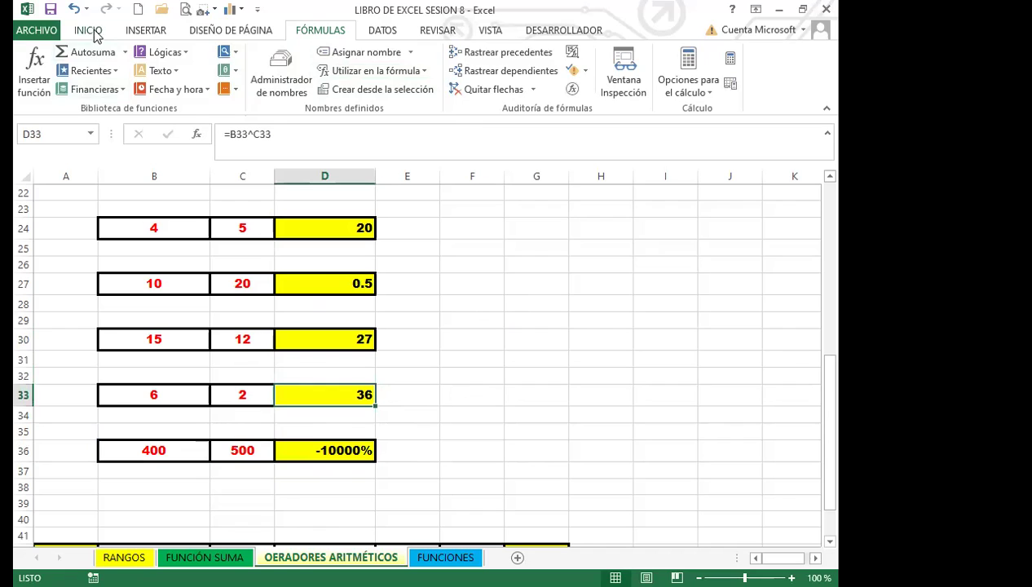
{"action": "left_click", "coordinate": [87, 30]}
{"action": "left_click", "coordinate": [60, 88]}
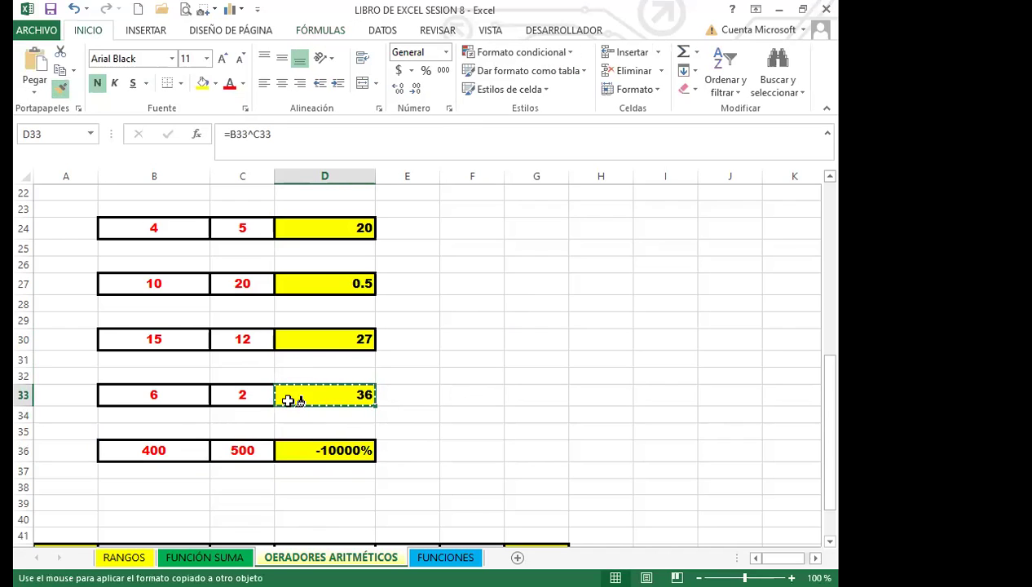
{"action": "left_click", "coordinate": [295, 452]}
{"action": "left_click", "coordinate": [379, 453]}
{"action": "key", "text": "Left"}
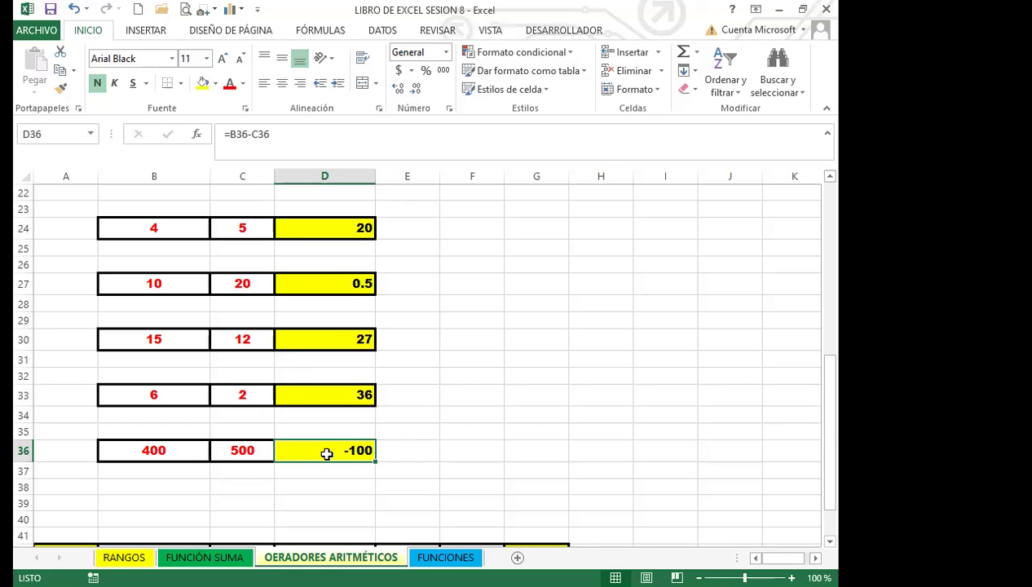
- Review the operands in B36 and C36 and the formulas in D36, D33, D30, D27 and D24
{"action": "left_click", "coordinate": [161, 453]}
{"action": "left_click", "coordinate": [252, 453]}
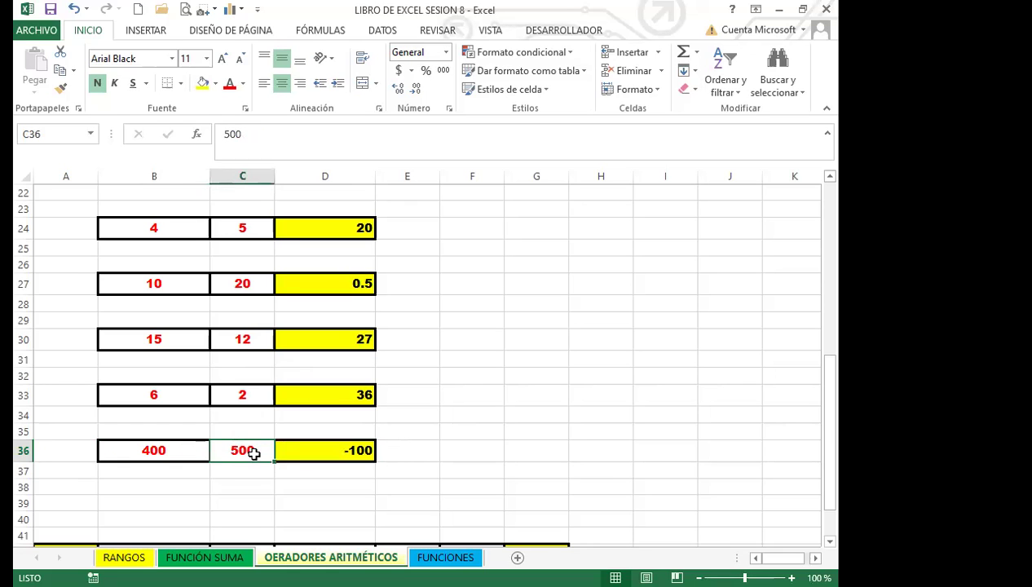
{"action": "left_click", "coordinate": [315, 451]}
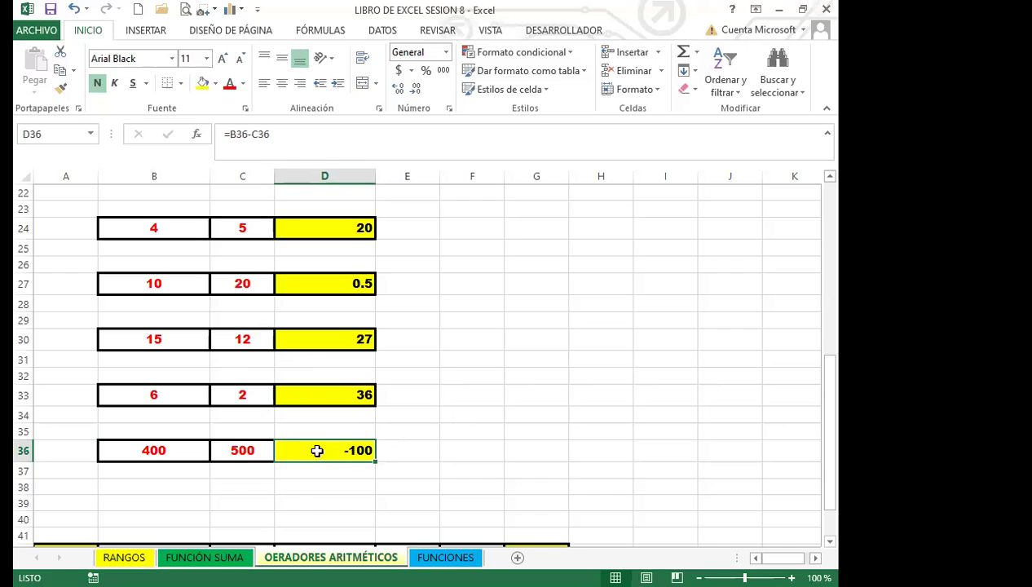
{"action": "left_click", "coordinate": [334, 395]}
{"action": "left_click", "coordinate": [324, 341]}
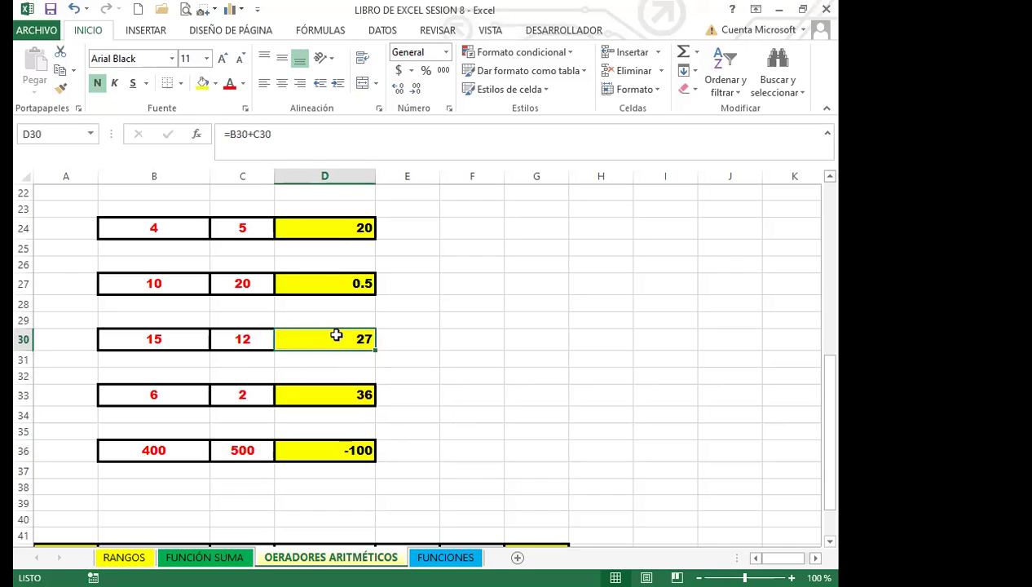
{"action": "left_click", "coordinate": [336, 287]}
{"action": "left_click", "coordinate": [334, 236]}
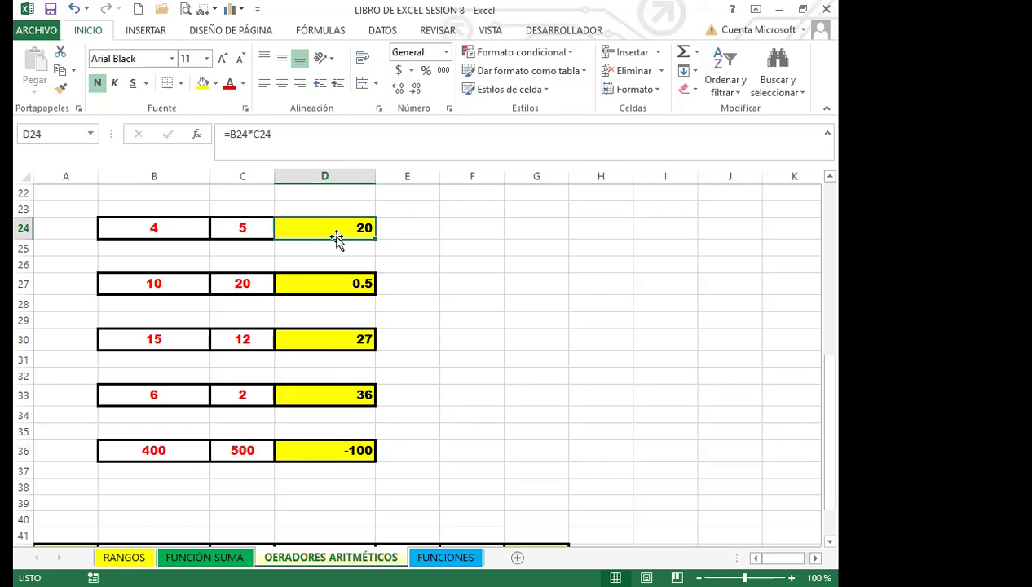
- Enter a formula in cell F24 that references the multiplication result, =D24
{"action": "left_click", "coordinate": [473, 228]}
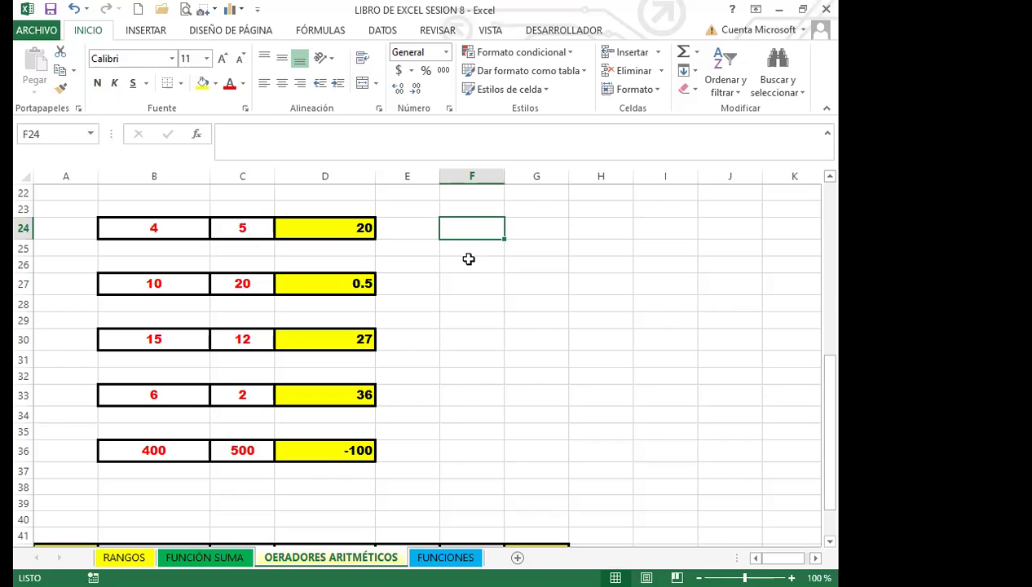
{"action": "type", "text": "="}
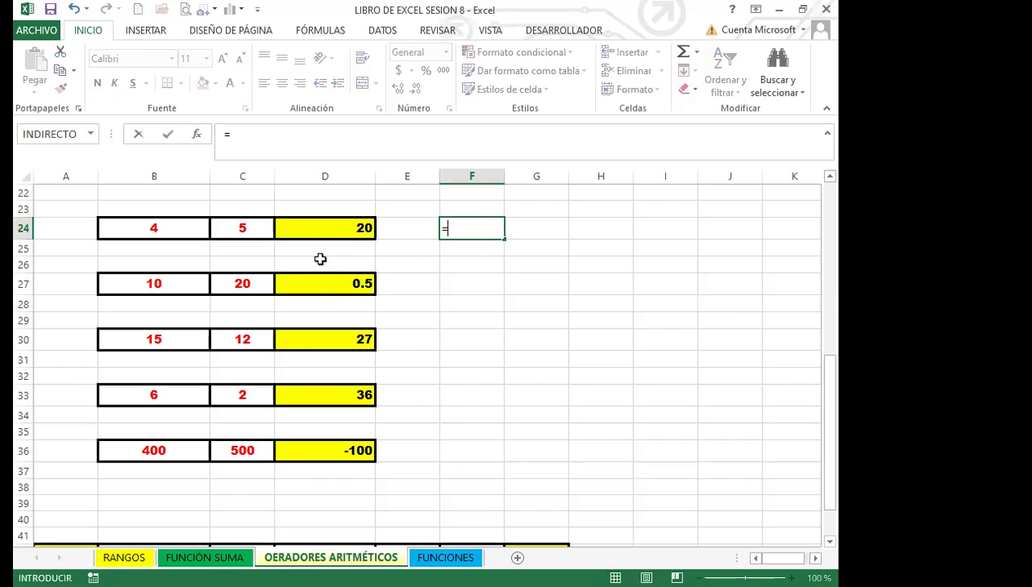
{"action": "left_click", "coordinate": [326, 226]}
{"action": "key", "text": "Return"}
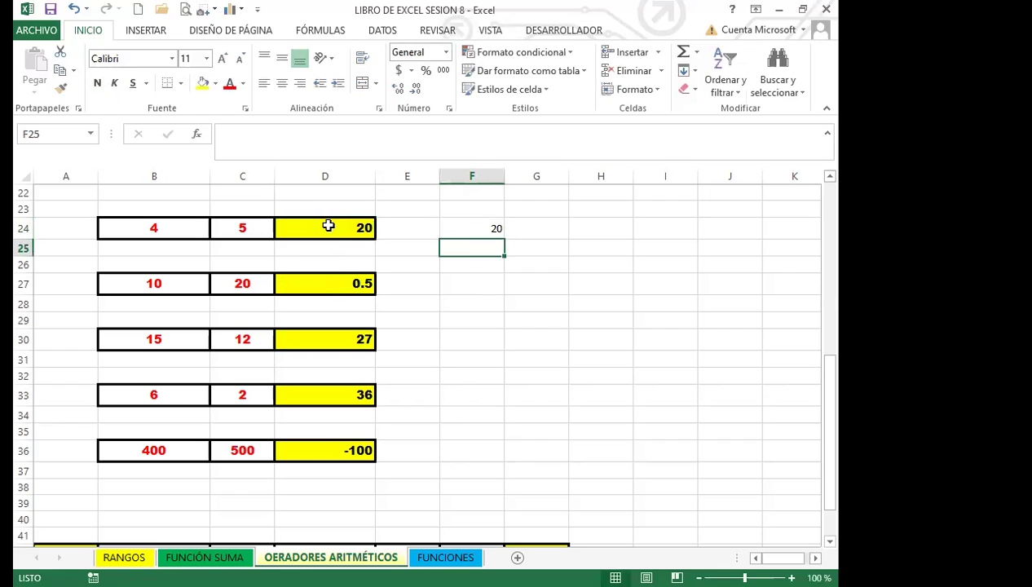
- Fill the =D24 reference from F24 down through F36, checking the adjusted reference in F25
{"action": "left_click", "coordinate": [468, 226]}
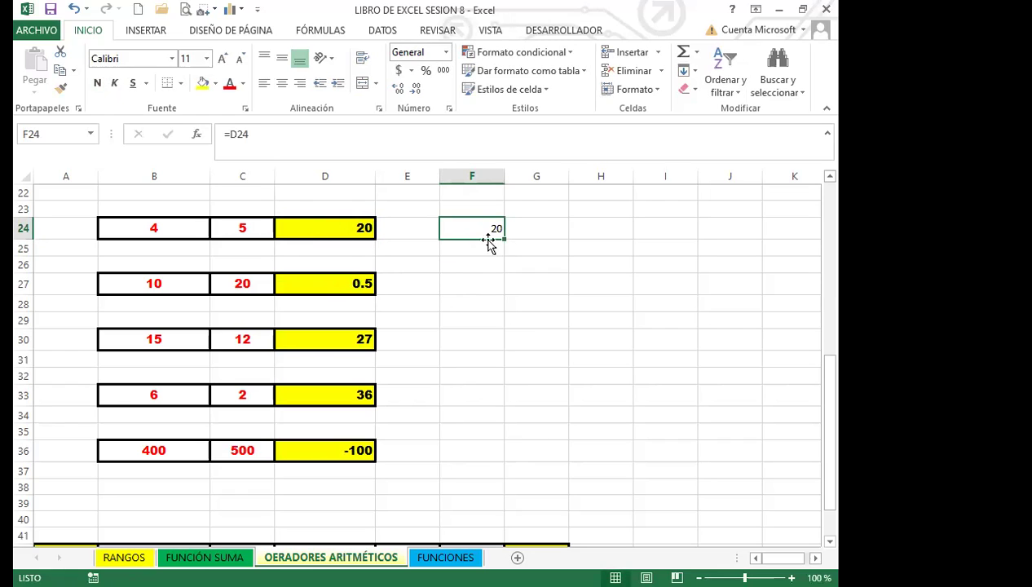
{"action": "left_click_drag", "start_coordinate": [502, 237], "coordinate": [501, 271]}
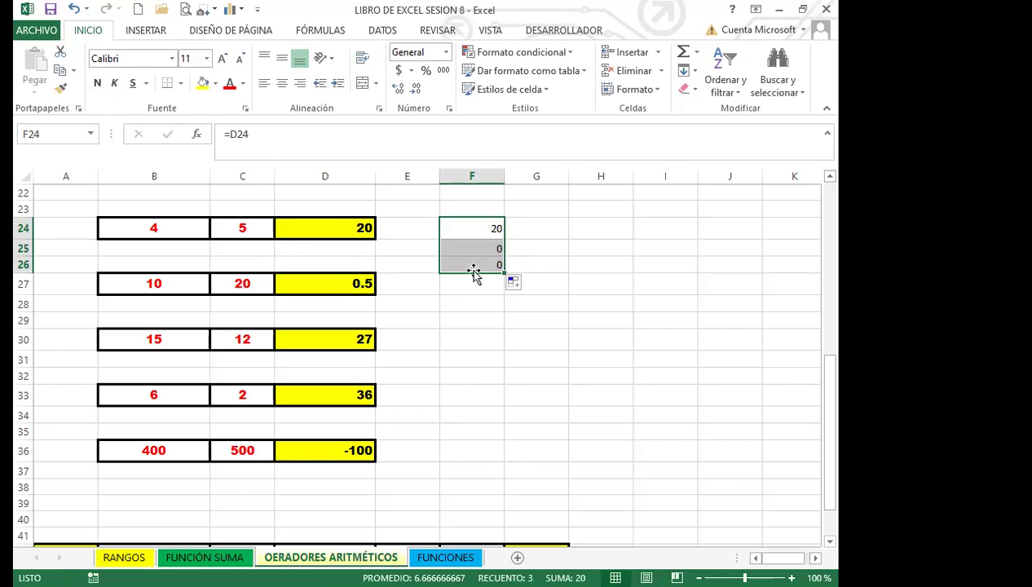
{"action": "left_click", "coordinate": [476, 250]}
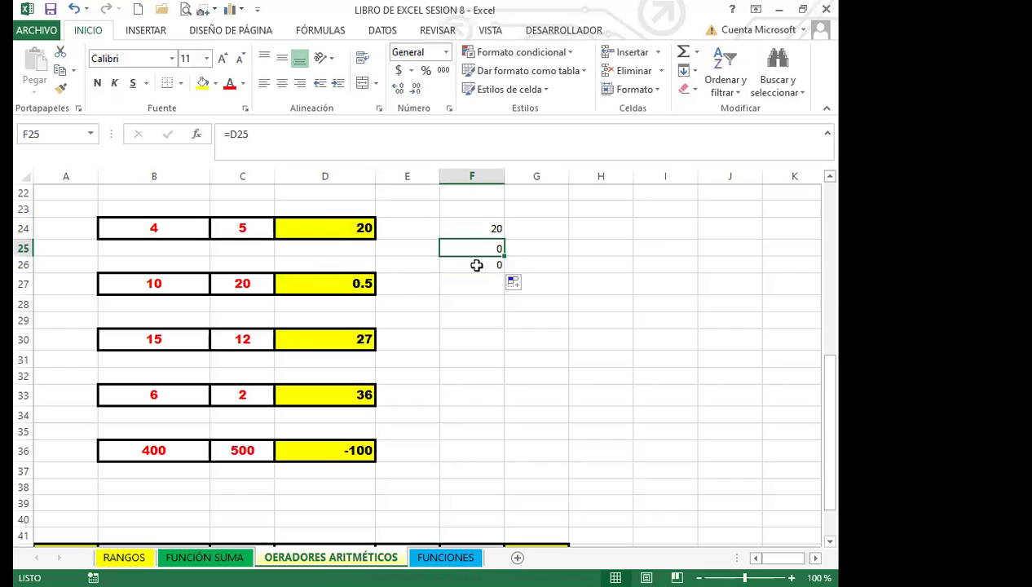
{"action": "left_click_drag", "start_coordinate": [487, 232], "coordinate": [497, 452]}
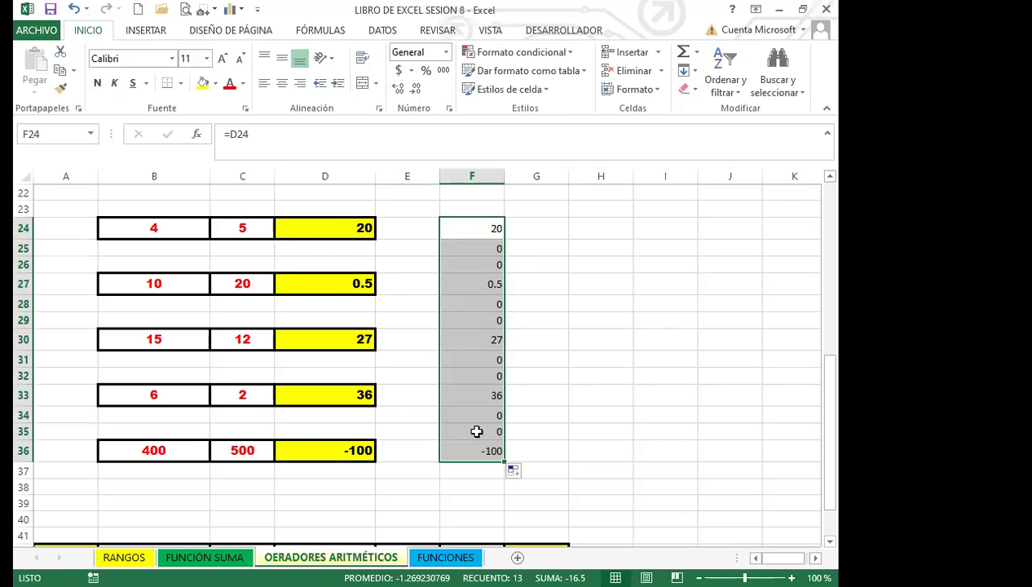
- Compare the filled references in cells F27 and F24
{"action": "left_click", "coordinate": [471, 284]}
{"action": "left_click", "coordinate": [468, 229]}
{"action": "left_click", "coordinate": [471, 284]}
{"action": "left_click", "coordinate": [475, 230]}
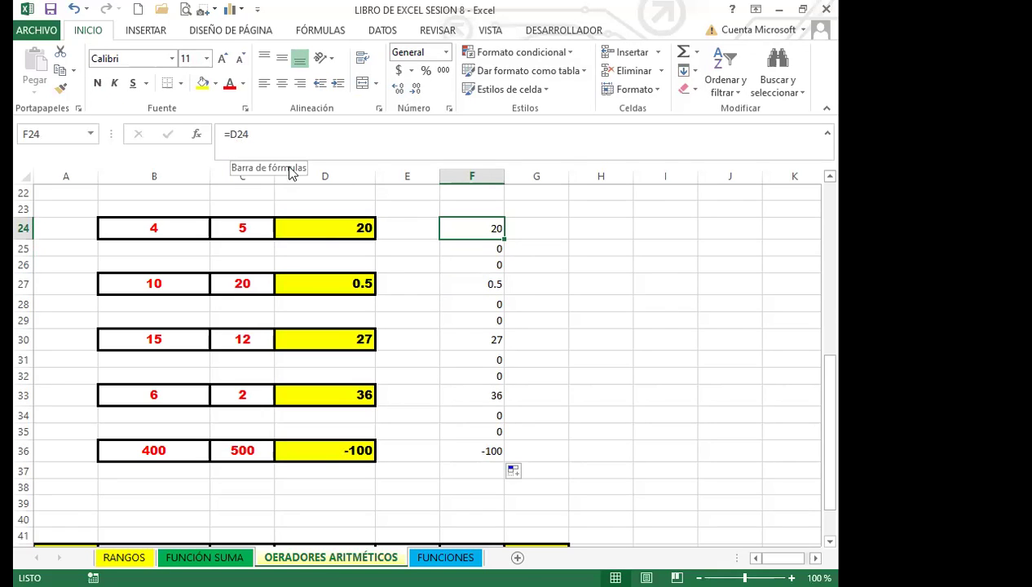
- Enter the plain number 20 in G24, try filling it down through G36, and clear that range
{"action": "left_click", "coordinate": [536, 230]}
{"action": "type", "text": "20"}
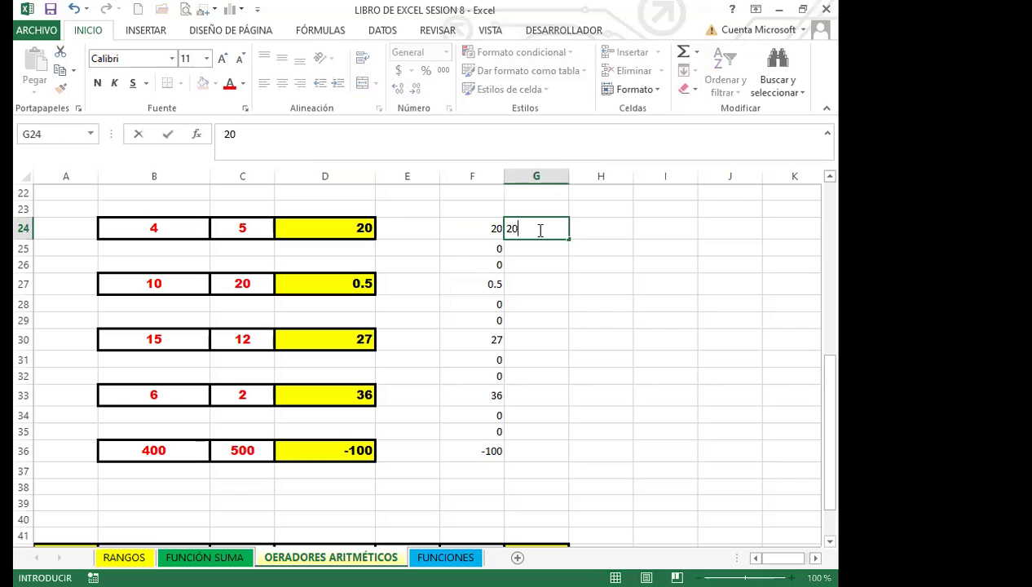
{"action": "key", "text": "Return"}
{"action": "left_click", "coordinate": [536, 233]}
{"action": "left_click", "coordinate": [572, 249]}
{"action": "left_click", "coordinate": [561, 235]}
{"action": "left_click_drag", "start_coordinate": [568, 243], "coordinate": [571, 458]}
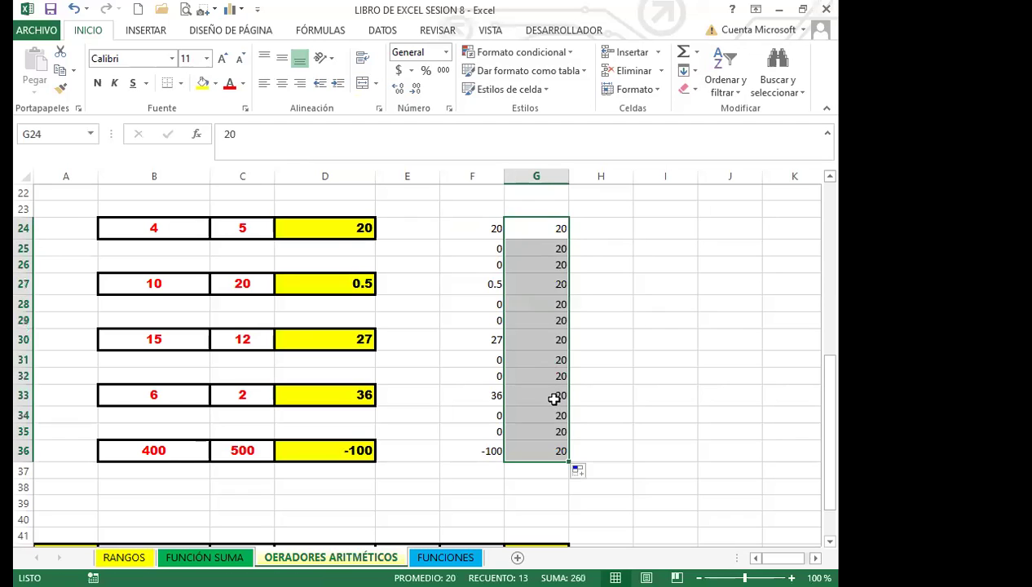
{"action": "key", "text": "Delete"}
- Repeat the fill of the F24 reference down through F36 and check the reference in F36
{"action": "left_click", "coordinate": [476, 227]}
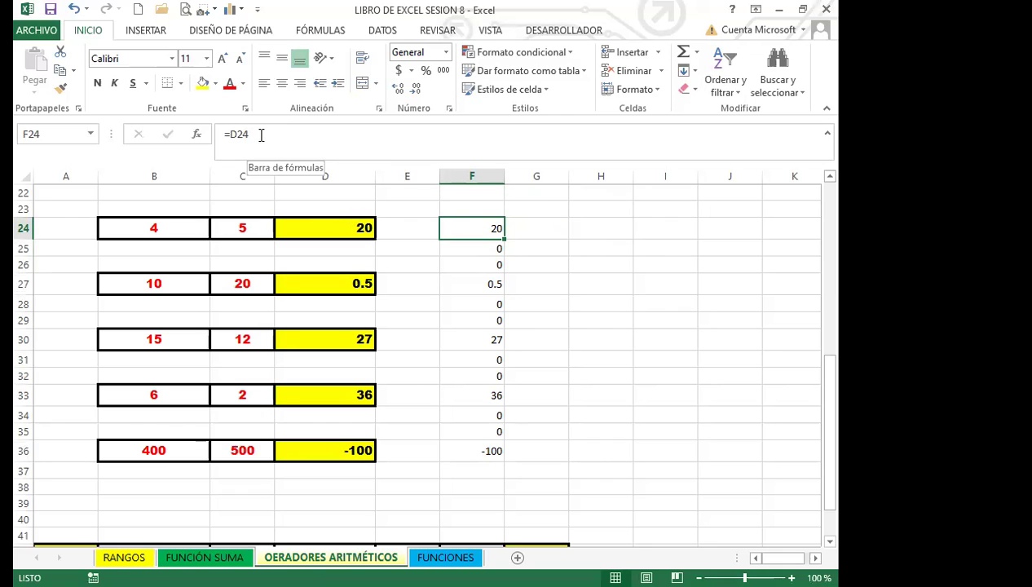
{"action": "left_click_drag", "start_coordinate": [504, 238], "coordinate": [519, 455]}
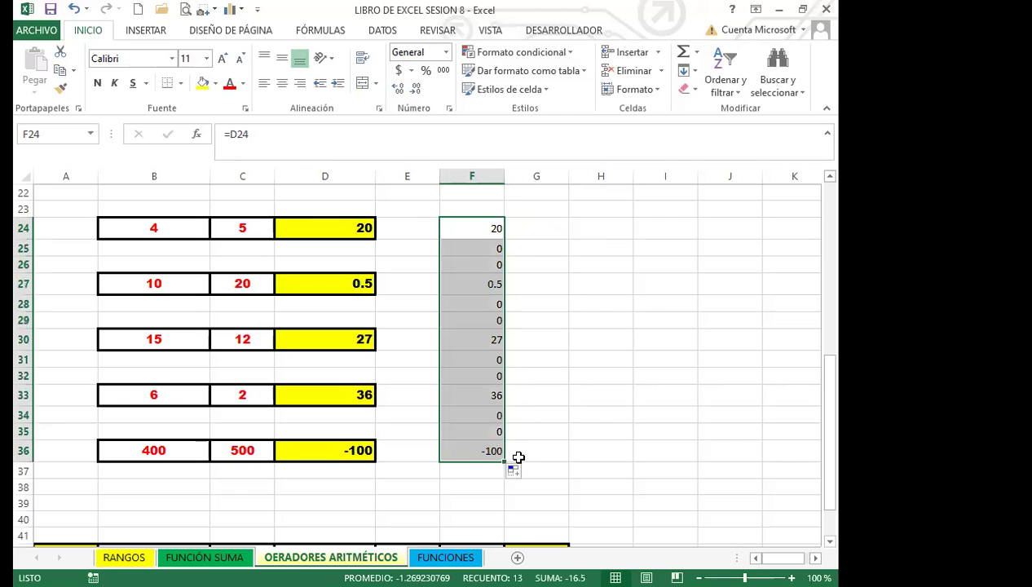
{"action": "left_click", "coordinate": [472, 445]}
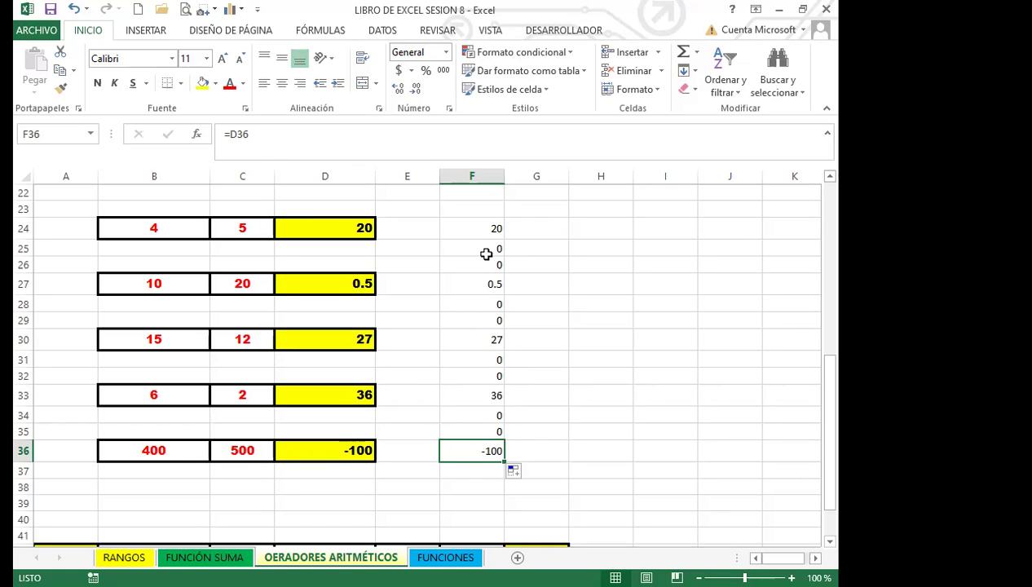
{"action": "left_click", "coordinate": [477, 228]}
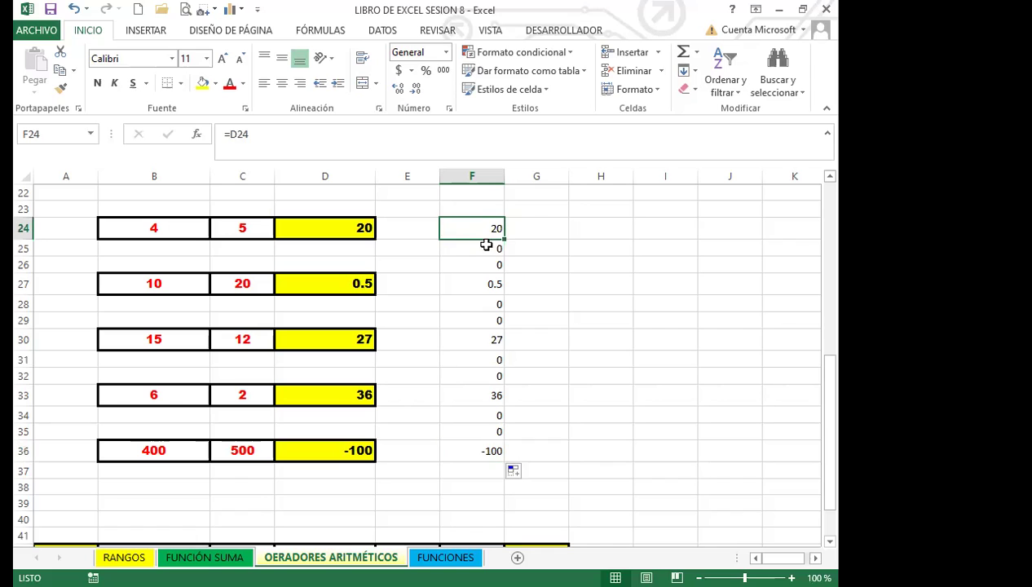
{"action": "left_click_drag", "start_coordinate": [505, 241], "coordinate": [505, 466]}
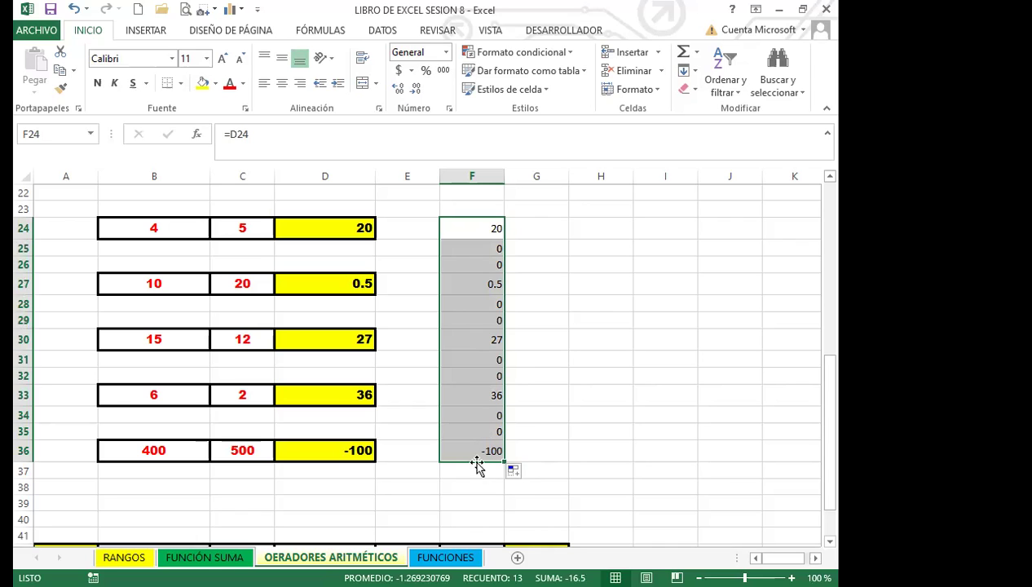
- Clear the references to blank rows in F34:F35, F31:F32, F28:F29 and F25:F26
{"action": "left_click_drag", "start_coordinate": [475, 417], "coordinate": [477, 428]}
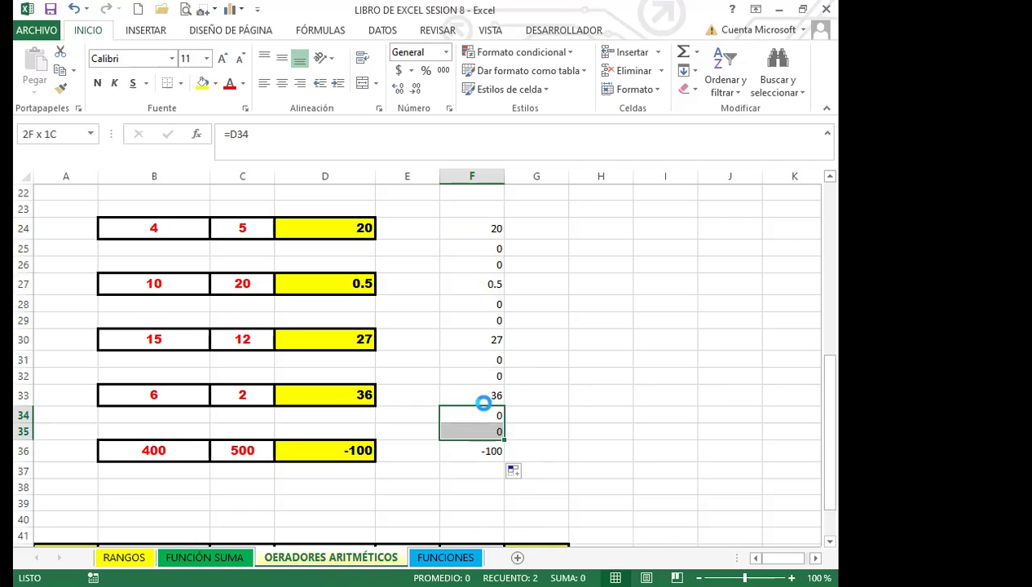
{"action": "key", "text": "Delete"}
{"action": "left_click_drag", "start_coordinate": [481, 360], "coordinate": [481, 376]}
{"action": "key", "text": "Delete"}
{"action": "left_click_drag", "start_coordinate": [479, 305], "coordinate": [479, 320]}
{"action": "key", "text": "Delete"}
{"action": "left_click_drag", "start_coordinate": [477, 248], "coordinate": [478, 264]}
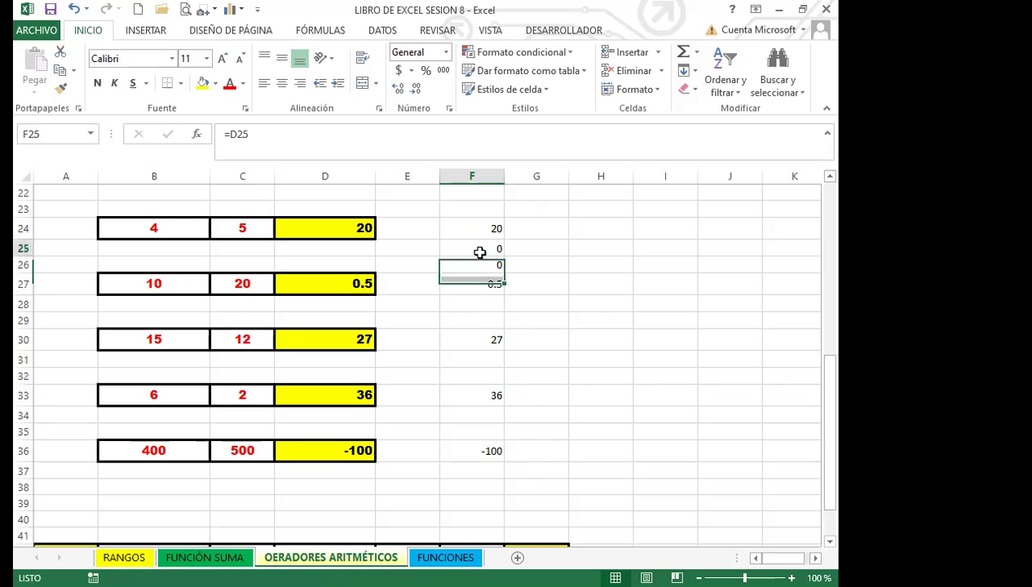
{"action": "key", "text": "Delete"}
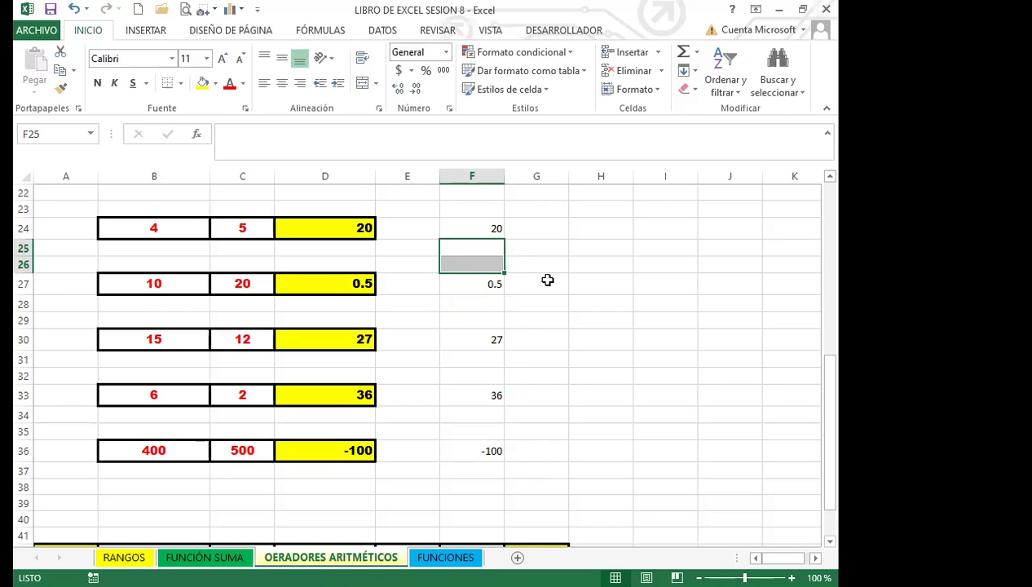
- Undo the clearing of F25:F26, enter 10 in cell D25 and check the linked cell F25
{"action": "key", "text": "ctrl+v"}
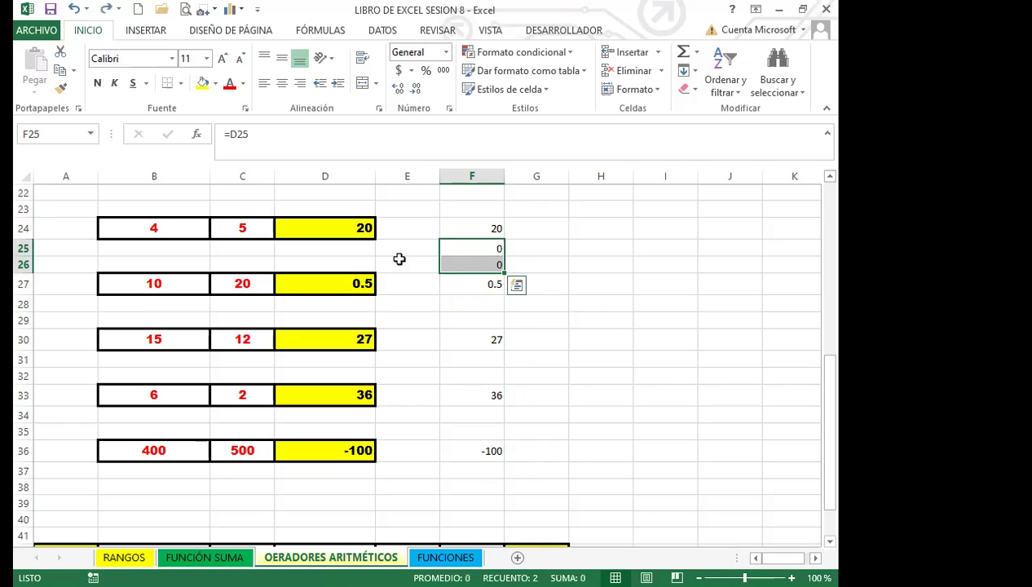
{"action": "left_click", "coordinate": [346, 251]}
{"action": "type", "text": "10"}
{"action": "key", "text": "Return"}
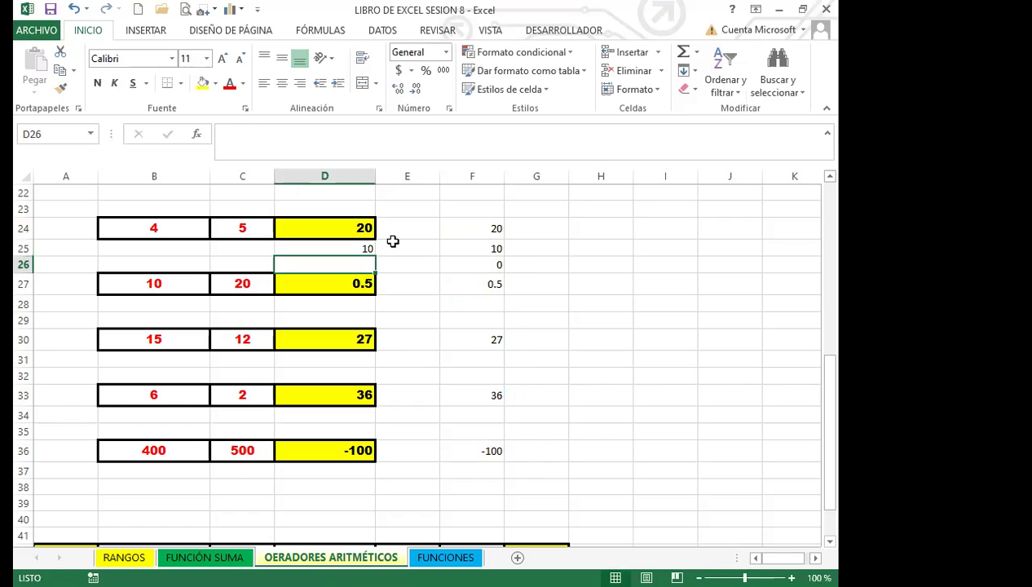
{"action": "left_click", "coordinate": [472, 248]}
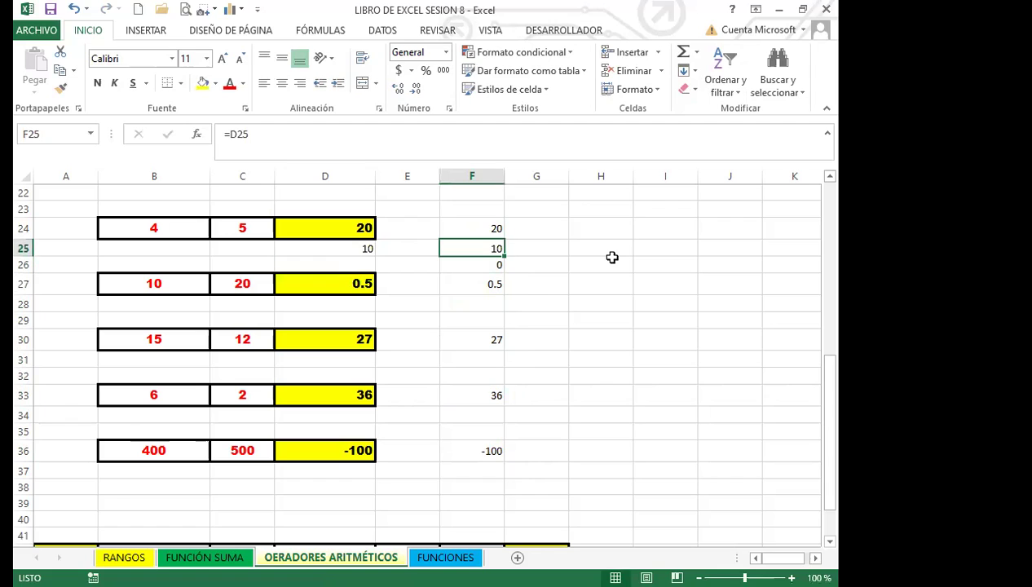
- Change the dividend in cell B27 to 20
{"action": "left_click", "coordinate": [178, 286]}
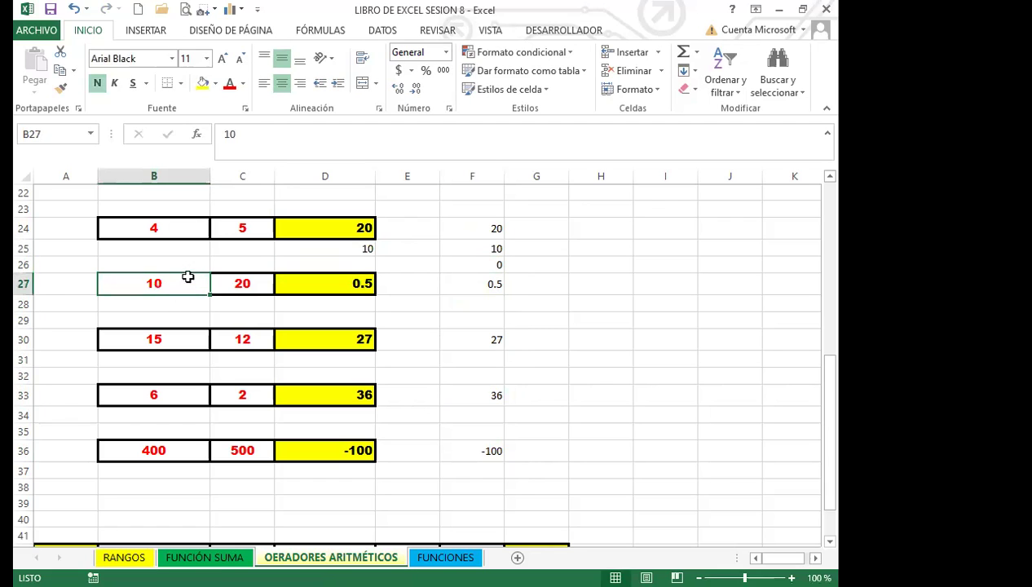
{"action": "type", "text": "20"}
{"action": "key", "text": "Return"}
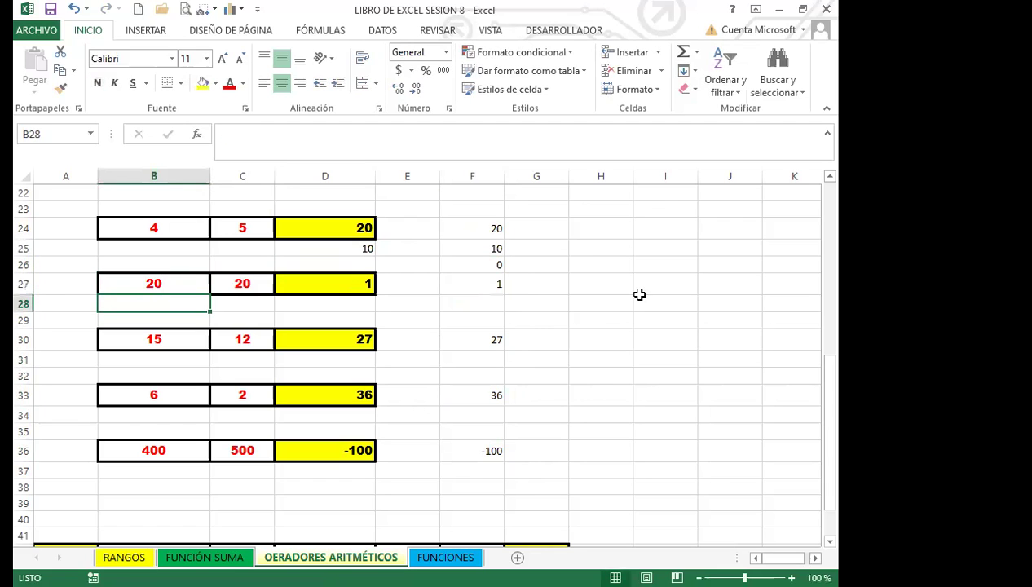
- Check the division formula in D27 and the reference in its linked cell F27
{"action": "left_click", "coordinate": [320, 283]}
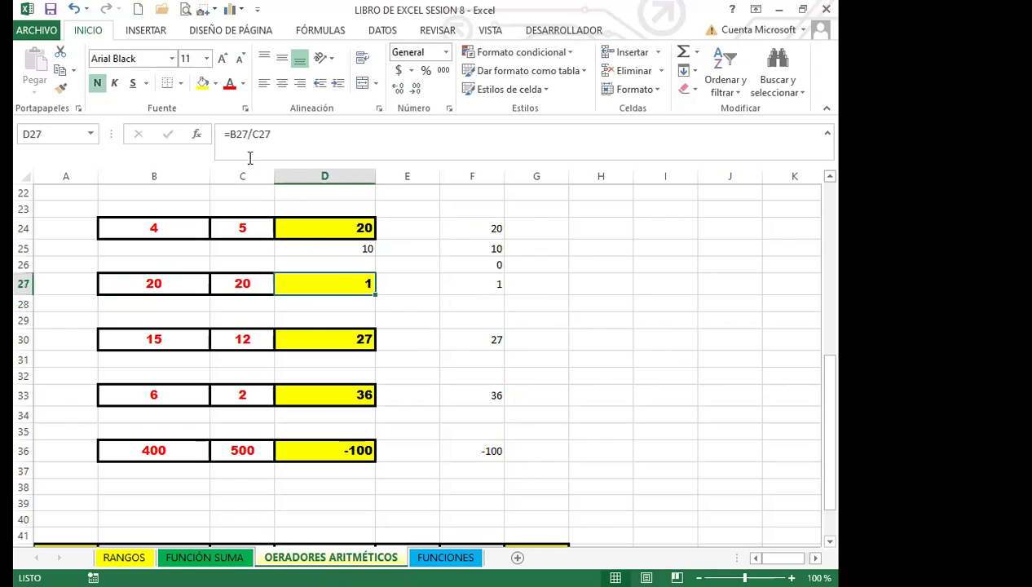
{"action": "left_click", "coordinate": [486, 284]}
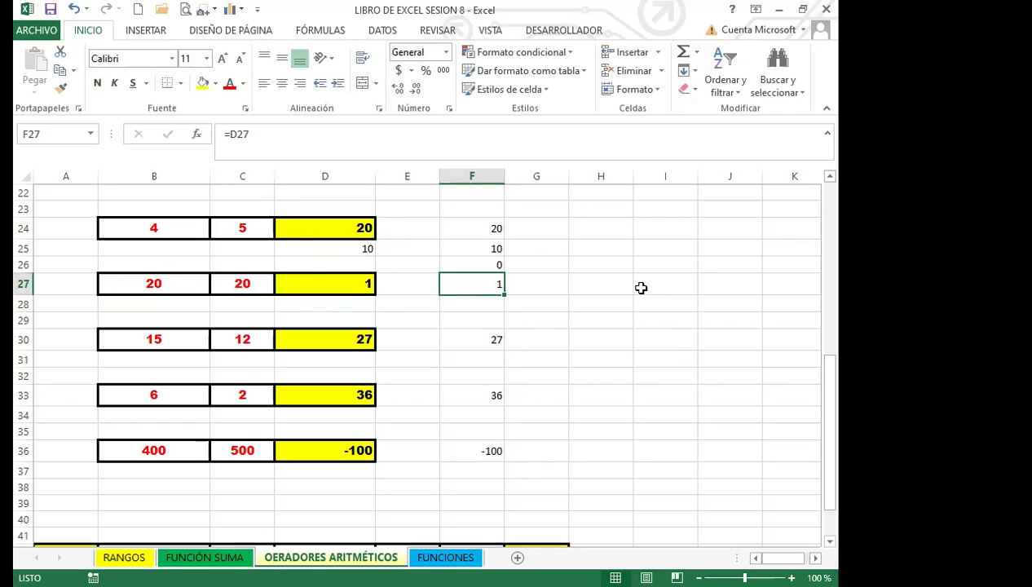
- Change the value in cell B36 to 800 and check the linked cell F36
{"action": "left_click", "coordinate": [147, 455]}
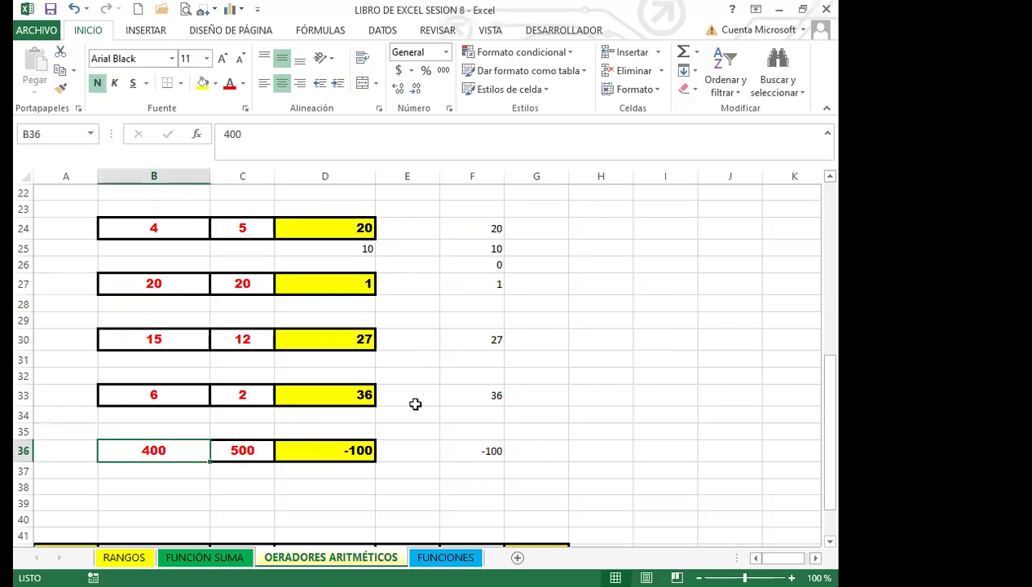
{"action": "type", "text": "800"}
{"action": "key", "text": "Return"}
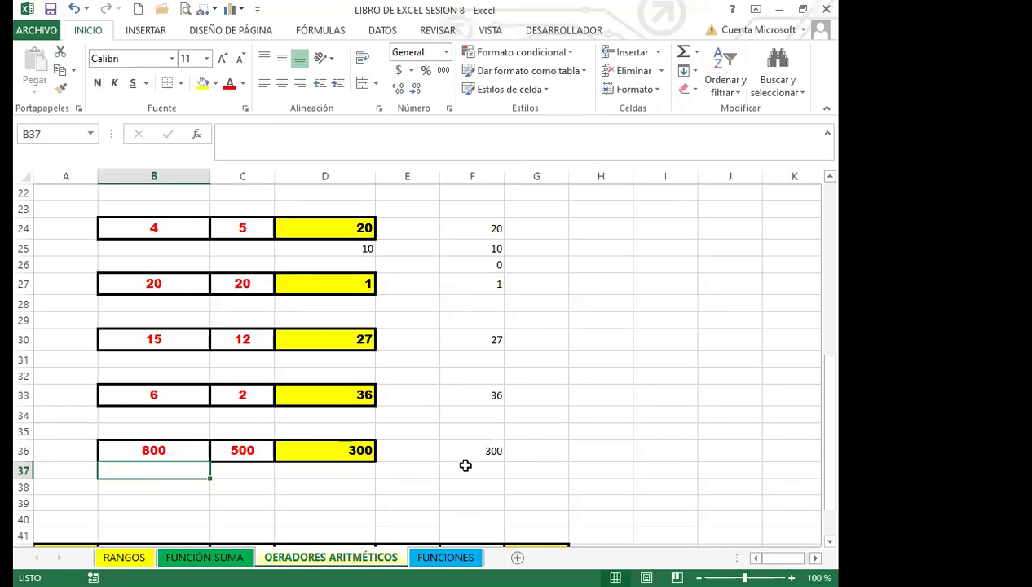
{"action": "left_click", "coordinate": [472, 453]}
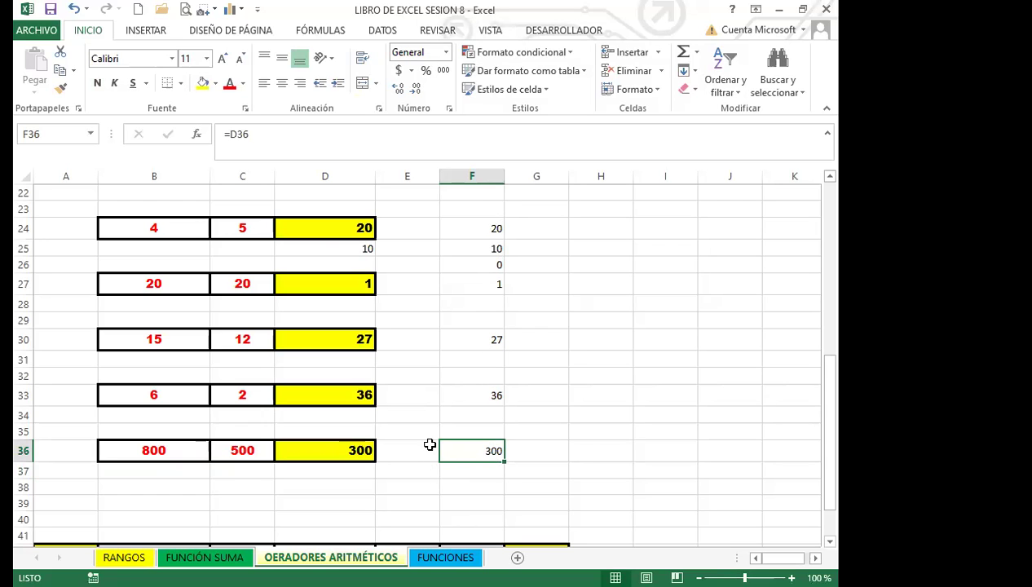
- Fill the F24 reference down through F36 again and check the source formula in F24
{"action": "left_click", "coordinate": [487, 229]}
{"action": "left_click_drag", "start_coordinate": [504, 239], "coordinate": [493, 454]}
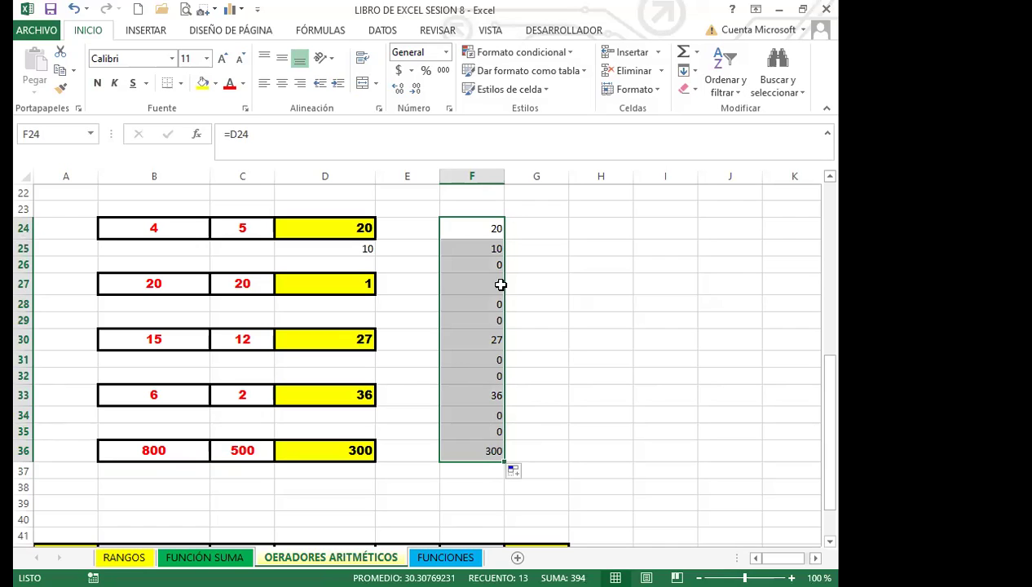
{"action": "left_click", "coordinate": [479, 230]}
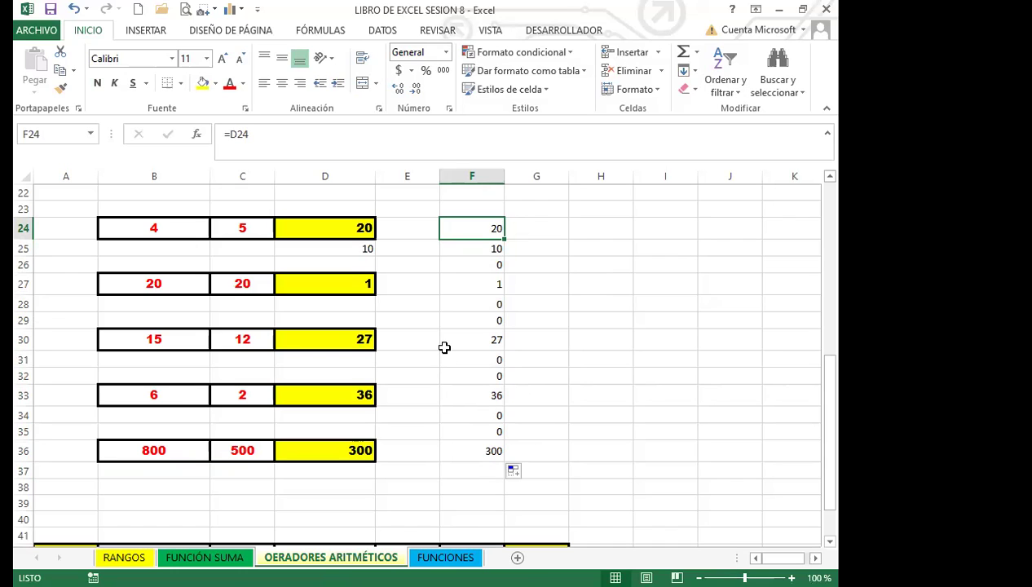
- Clear the filled references in F25:F36, keeping only the one in F24
{"action": "left_click_drag", "start_coordinate": [477, 248], "coordinate": [485, 452]}
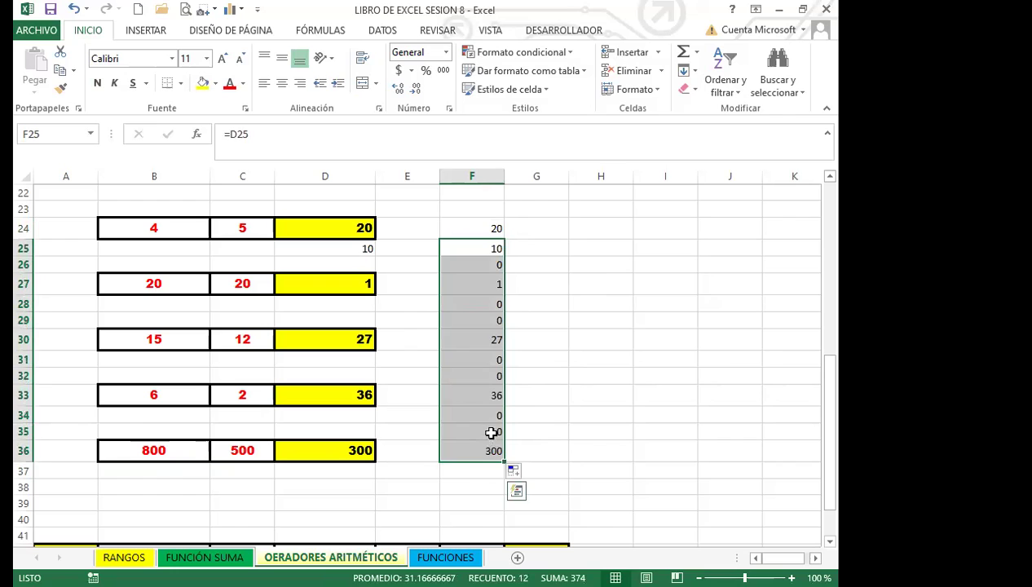
{"action": "key", "text": "Delete"}
{"action": "left_click", "coordinate": [484, 229]}
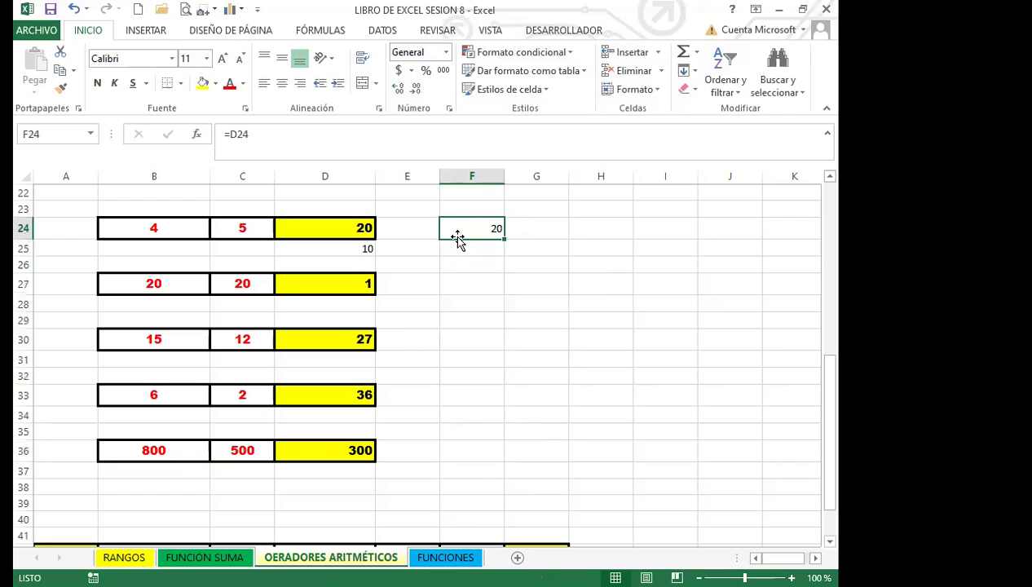
- Enter the formula =F24-1 in cell G25 and fill it down through G31
{"action": "left_click", "coordinate": [554, 247]}
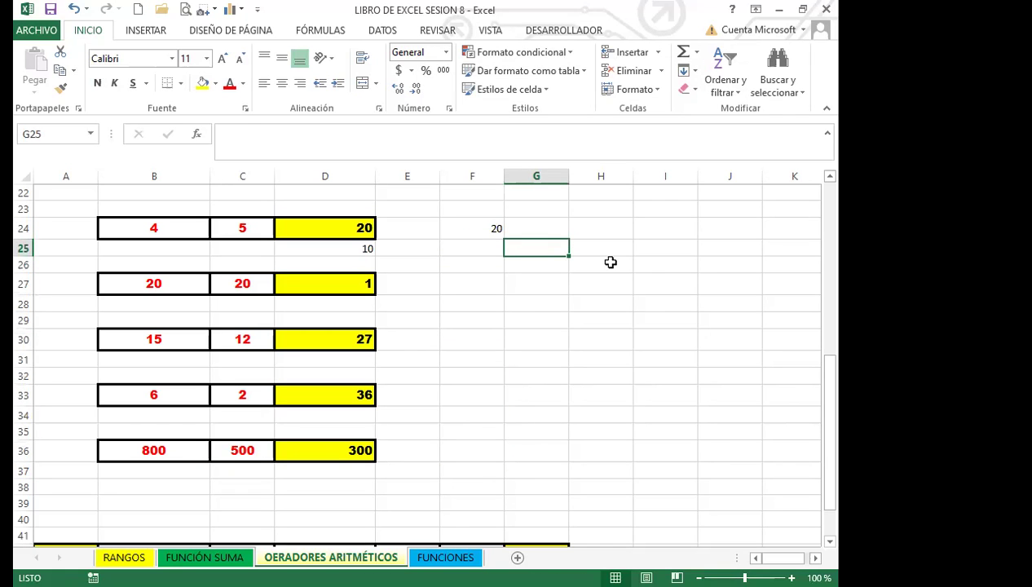
{"action": "type", "text": "="}
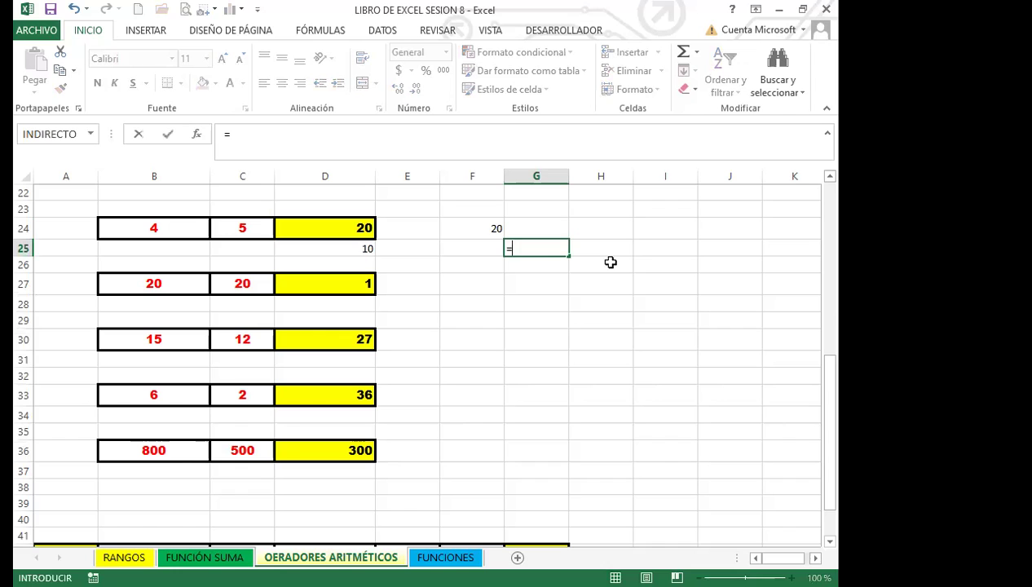
{"action": "left_click", "coordinate": [494, 230]}
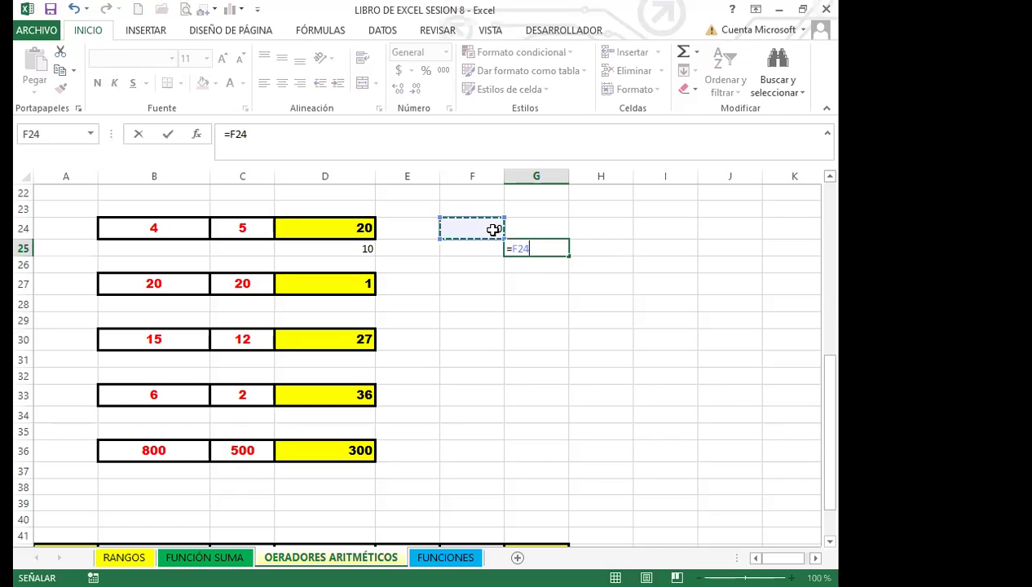
{"action": "type", "text": "-1"}
{"action": "key", "text": "Return"}
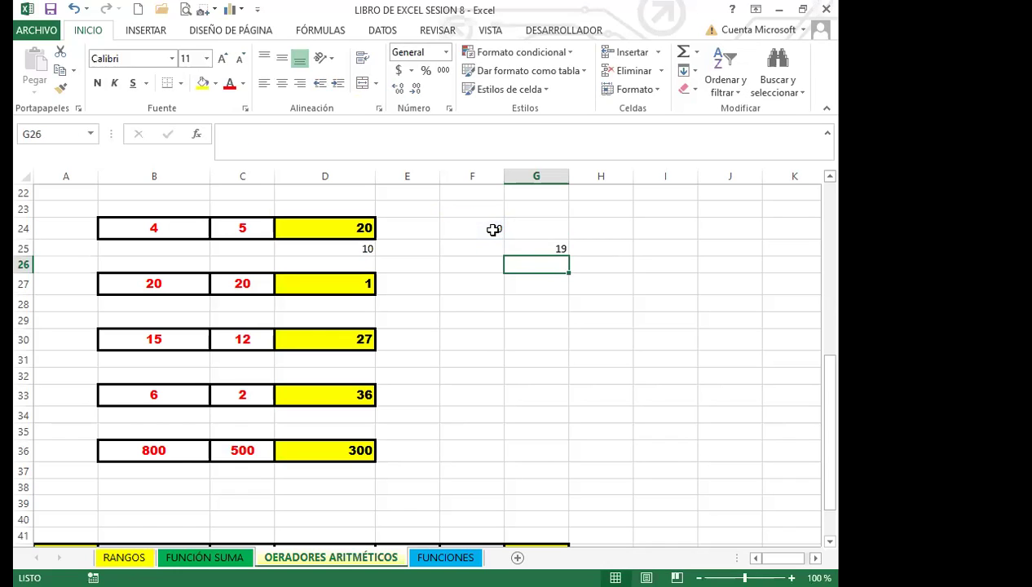
{"action": "left_click", "coordinate": [542, 250]}
{"action": "left_click_drag", "start_coordinate": [568, 255], "coordinate": [570, 353]}
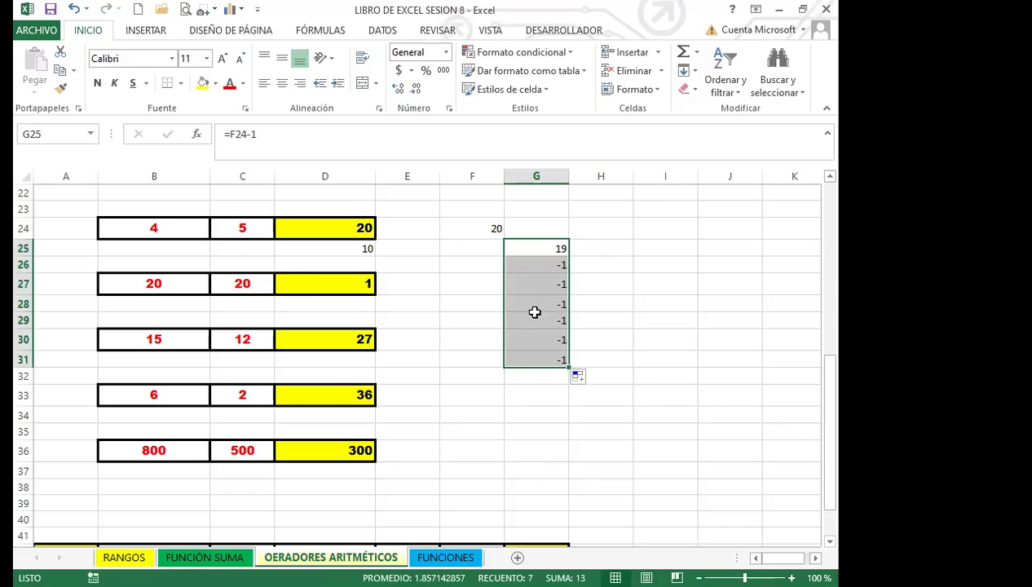
- Clear the copied formulas one by one from G26 through G31
{"action": "left_click", "coordinate": [545, 265]}
{"action": "key", "text": "Delete"}
{"action": "left_click", "coordinate": [546, 285]}
{"action": "key", "text": "Delete"}
{"action": "left_click", "coordinate": [546, 304]}
{"action": "key", "text": "Delete"}
{"action": "left_click", "coordinate": [546, 322]}
{"action": "key", "text": "Delete"}
{"action": "left_click", "coordinate": [545, 341]}
{"action": "key", "text": "Delete"}
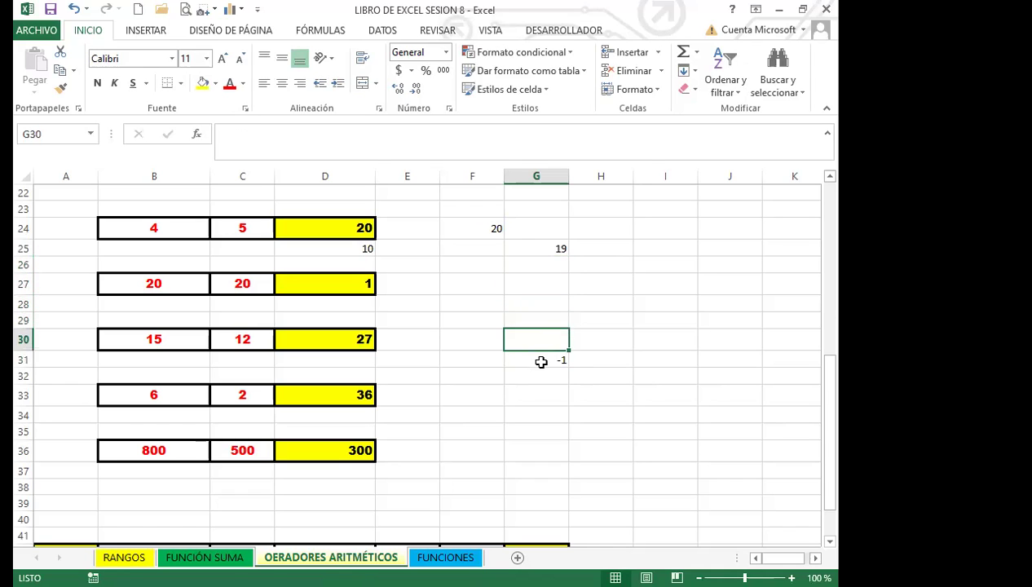
{"action": "left_click", "coordinate": [540, 359]}
{"action": "key", "text": "Delete"}
- Check the formula in G25 and the reference in the cell it depends on, F24
{"action": "left_click", "coordinate": [531, 286]}
{"action": "left_click", "coordinate": [511, 247]}
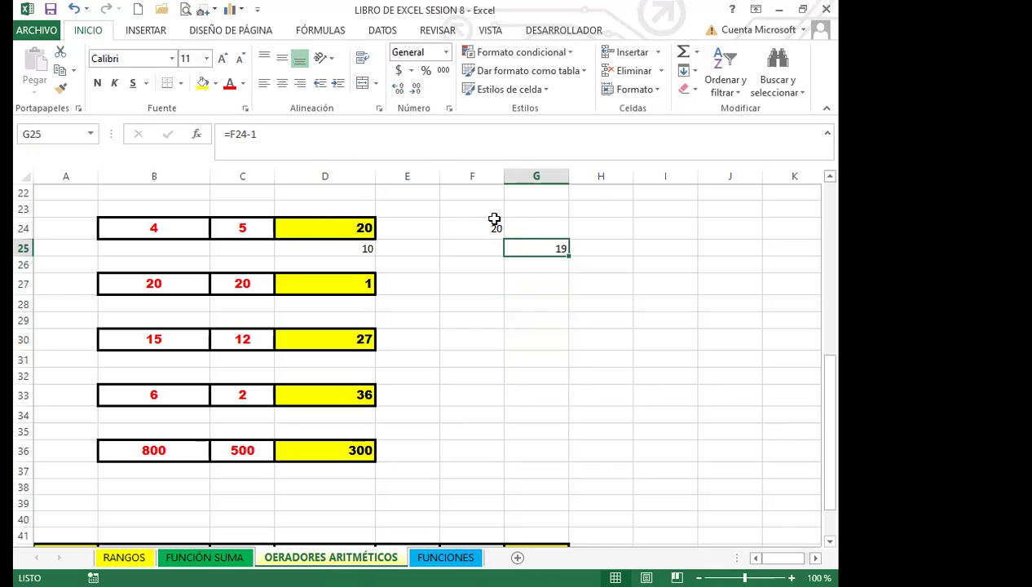
{"action": "left_click", "coordinate": [469, 230]}
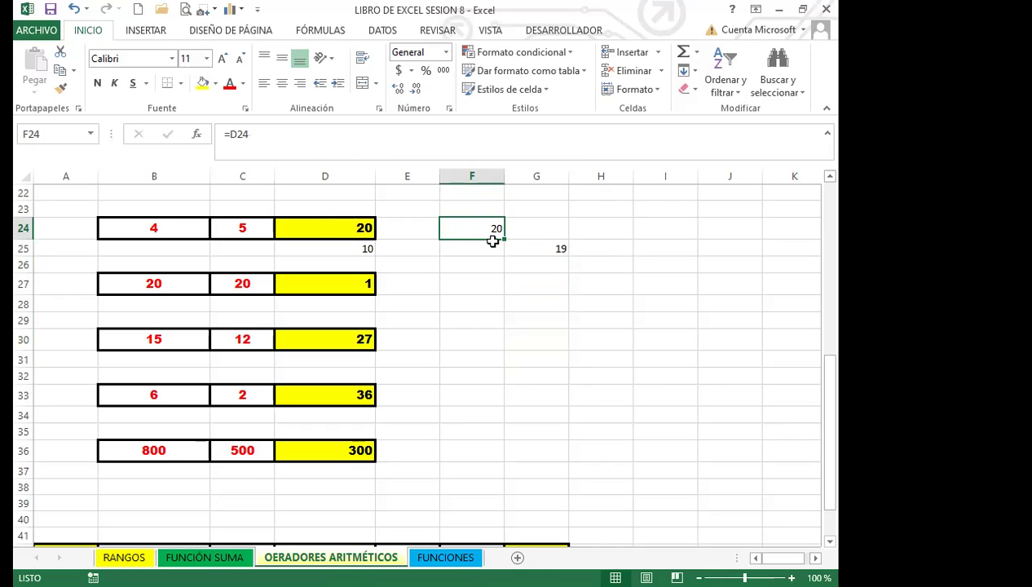
- Enter 19 in cell F25 and fill the F24:F25 pair down through F37
{"action": "left_click", "coordinate": [484, 250]}
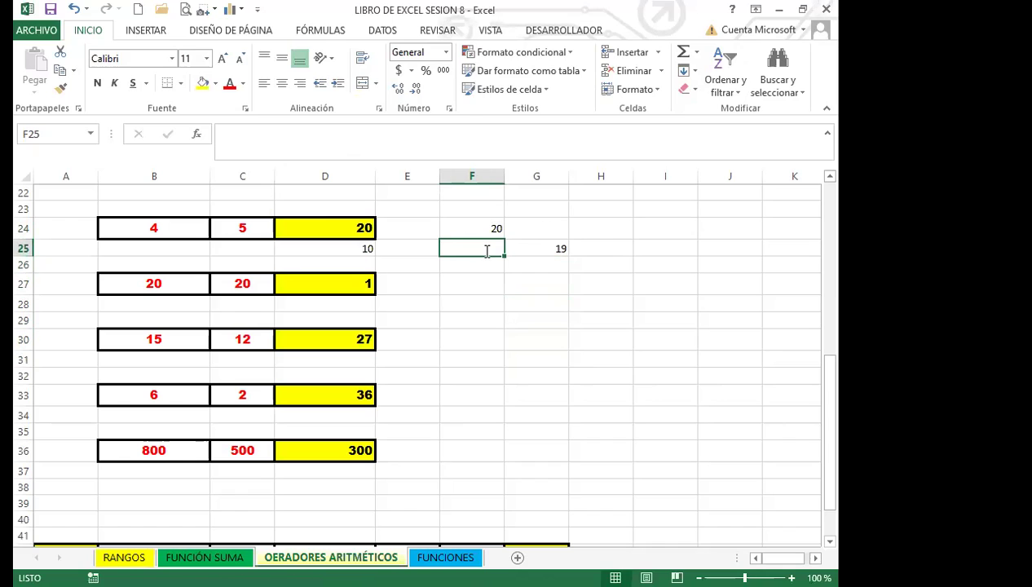
{"action": "type", "text": "19"}
{"action": "left_click", "coordinate": [509, 277]}
{"action": "left_click", "coordinate": [476, 227]}
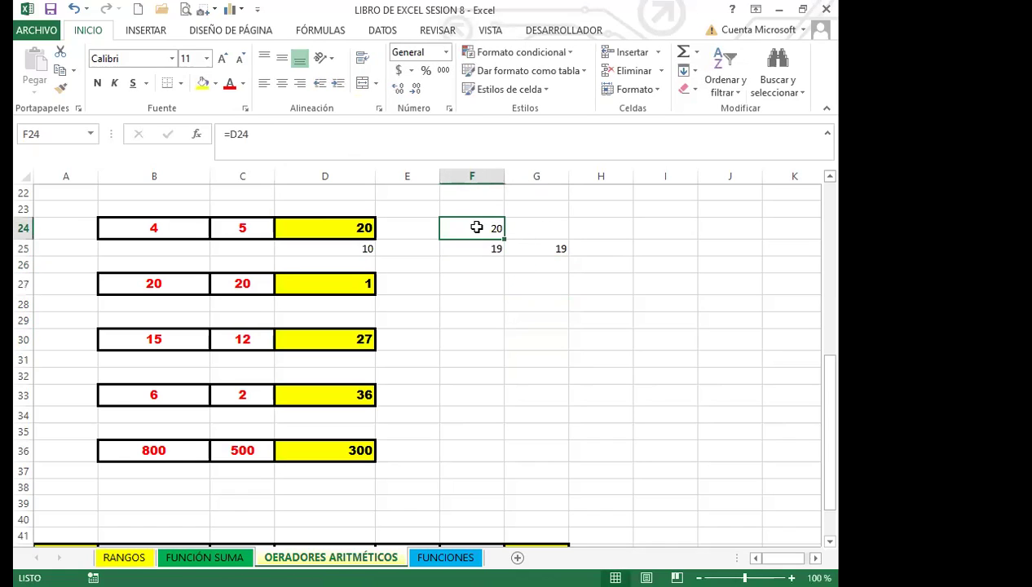
{"action": "left_click_drag", "start_coordinate": [476, 228], "coordinate": [475, 247]}
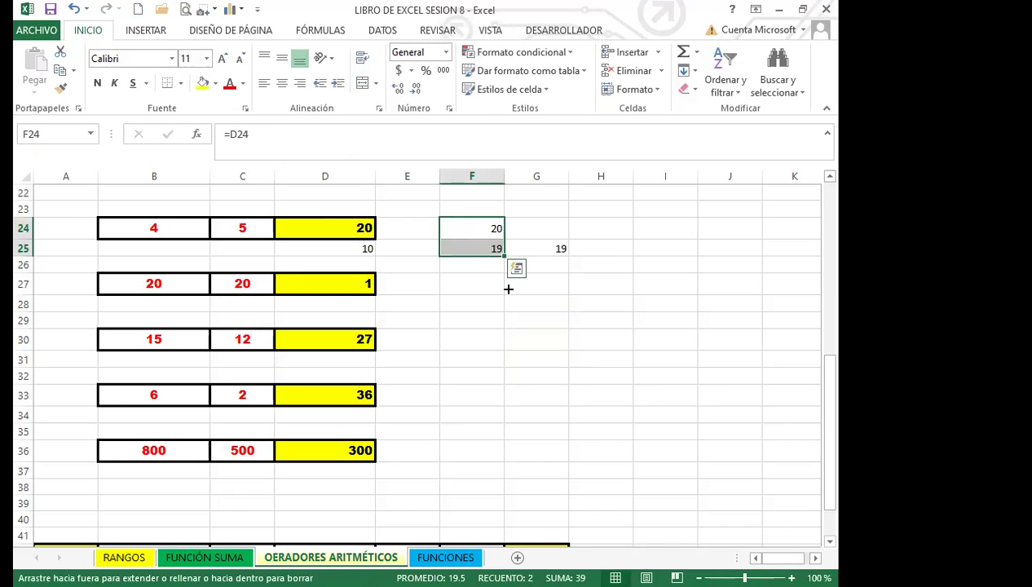
{"action": "left_click_drag", "start_coordinate": [521, 474], "coordinate": [521, 474]}
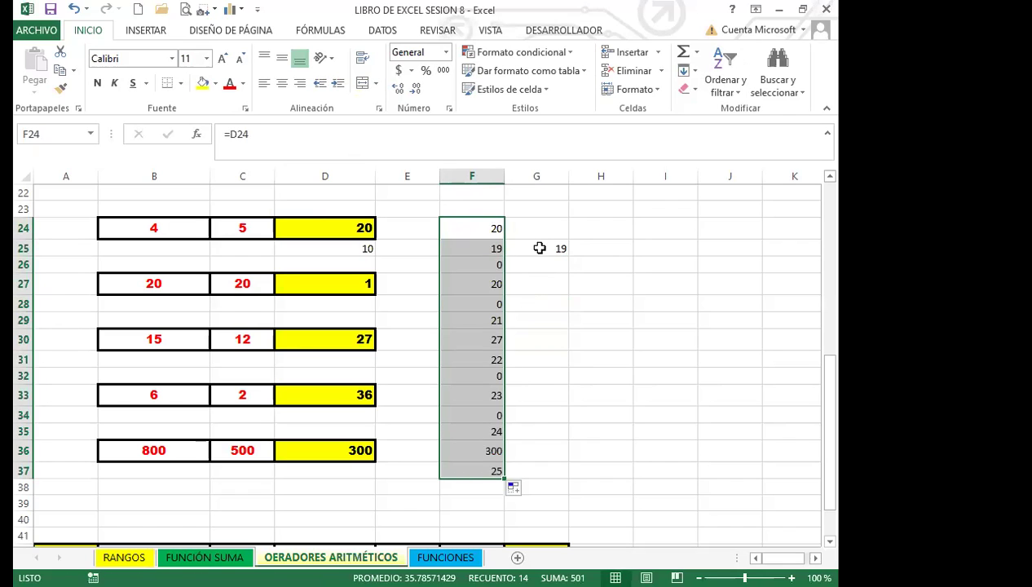
{"action": "left_click", "coordinate": [464, 259]}
{"action": "left_click_drag", "start_coordinate": [468, 232], "coordinate": [505, 285]}
{"action": "mouse_move", "coordinate": [487, 465]}
{"action": "left_mouse_down"}
{"action": "mouse_move", "coordinate": [482, 351]}
{"action": "mouse_move", "coordinate": [485, 471]}
{"action": "left_mouse_up"}
- Fill the G25 formula down through G36 and check the copy in G26
{"action": "left_click", "coordinate": [557, 248]}
{"action": "left_click_drag", "start_coordinate": [567, 258], "coordinate": [554, 450]}
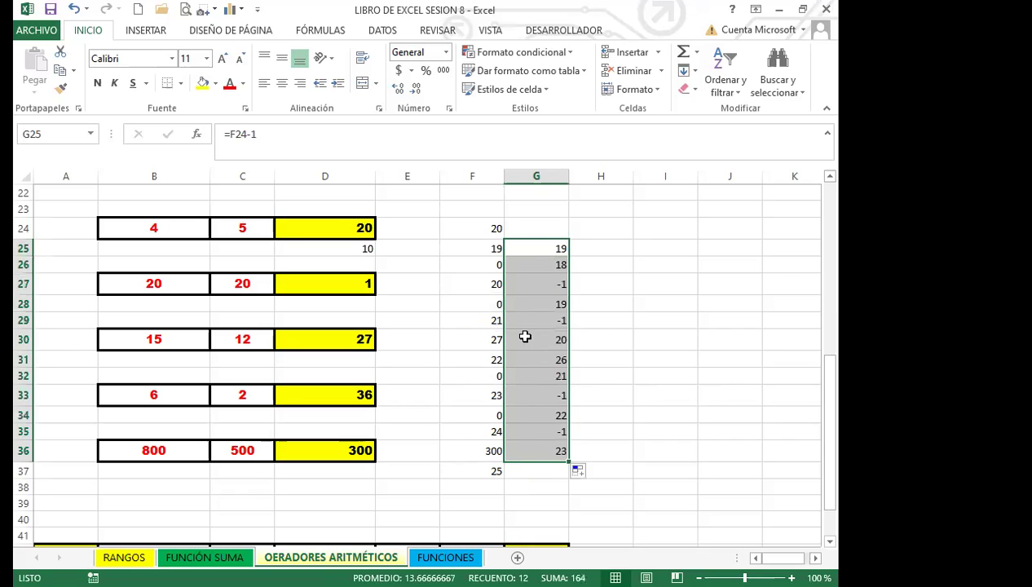
{"action": "left_click", "coordinate": [536, 267]}
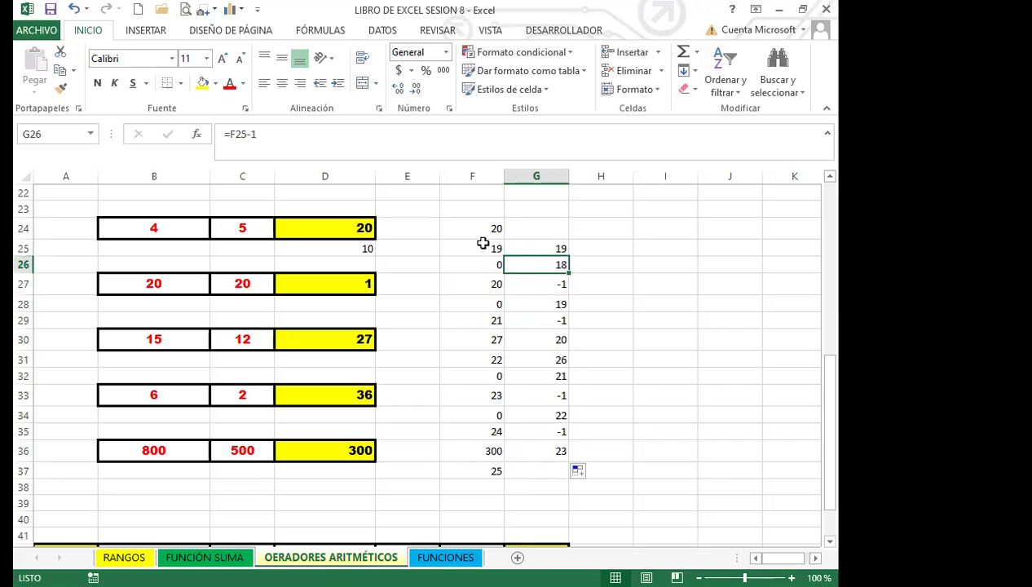
- Examine the row references in the copied formulas from G27 to G33, highlighting the cell that G33 refers to
{"action": "left_click", "coordinate": [539, 285]}
{"action": "left_click", "coordinate": [540, 306]}
{"action": "left_click", "coordinate": [543, 325]}
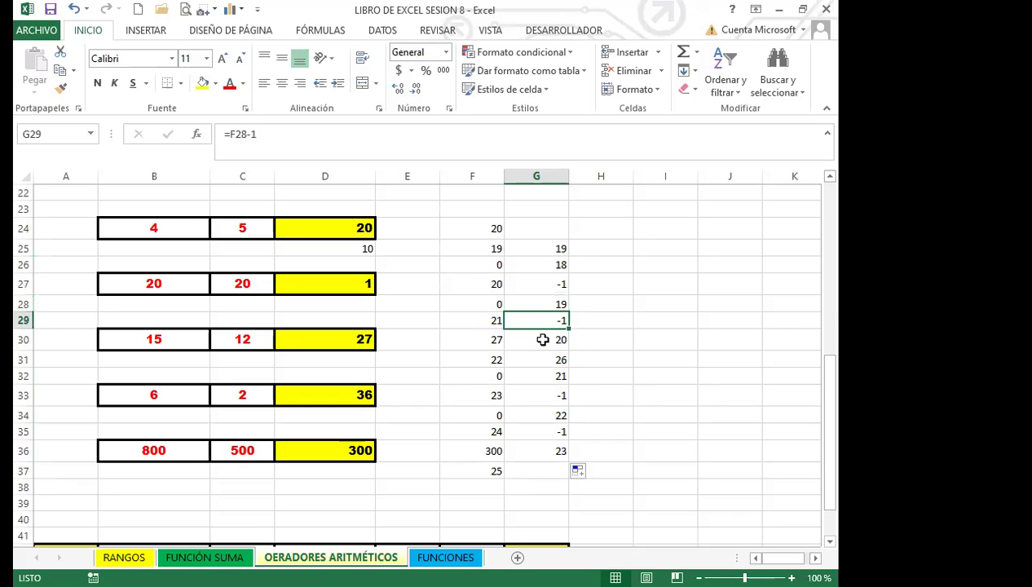
{"action": "left_click", "coordinate": [542, 342]}
{"action": "left_click", "coordinate": [540, 362]}
{"action": "left_click", "coordinate": [540, 391]}
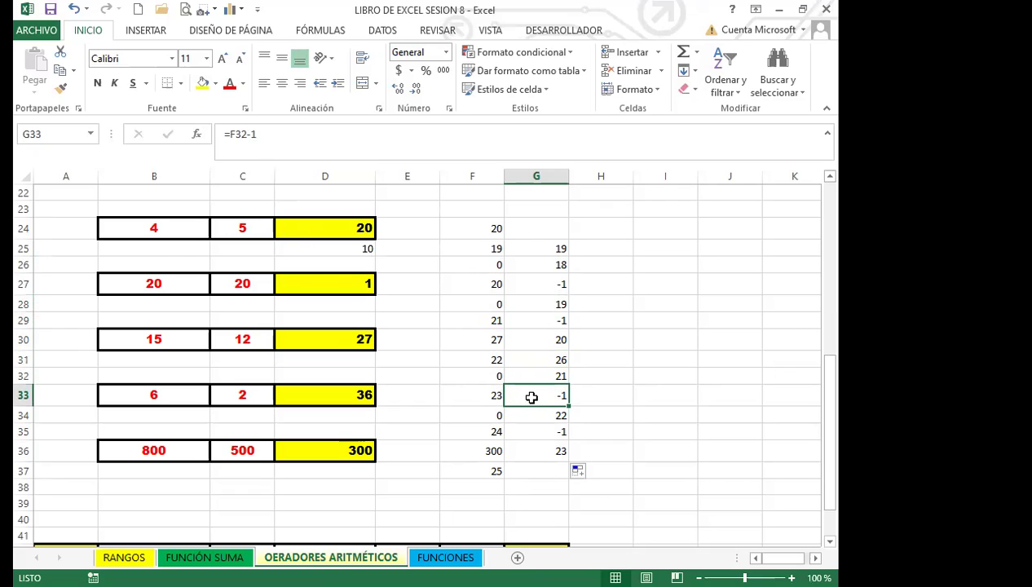
{"action": "left_click", "coordinate": [238, 135]}
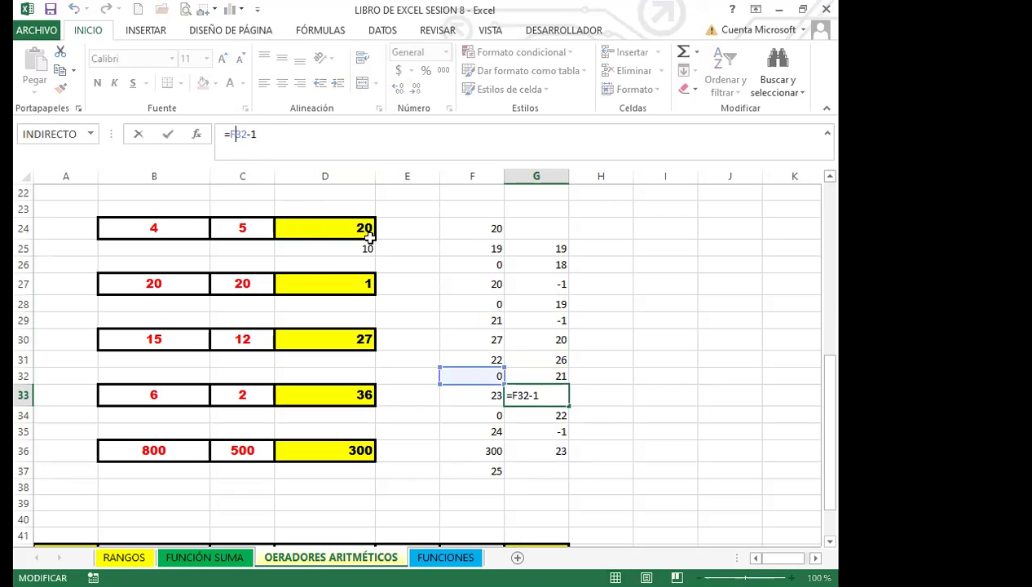
{"action": "key", "text": "Escape"}
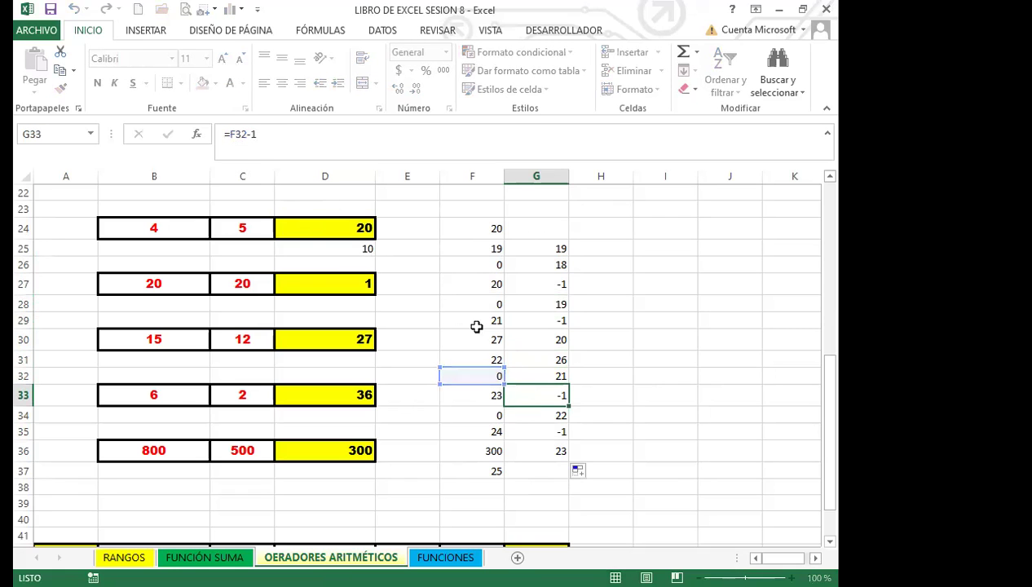
- Move the G25 formula up to G24, beside its source F24, and fill it down through G37
{"action": "left_click", "coordinate": [480, 231]}
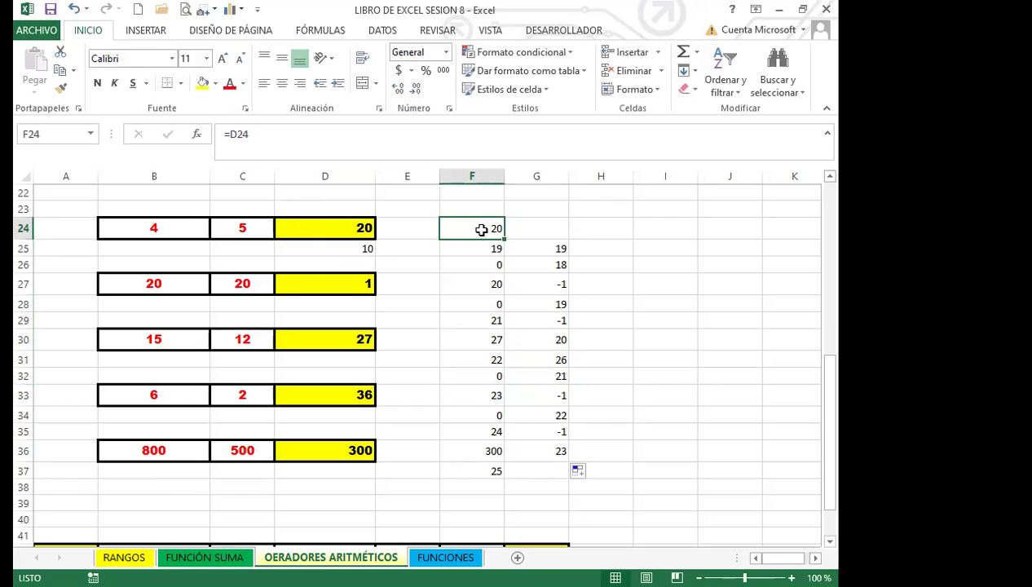
{"action": "left_click", "coordinate": [536, 248]}
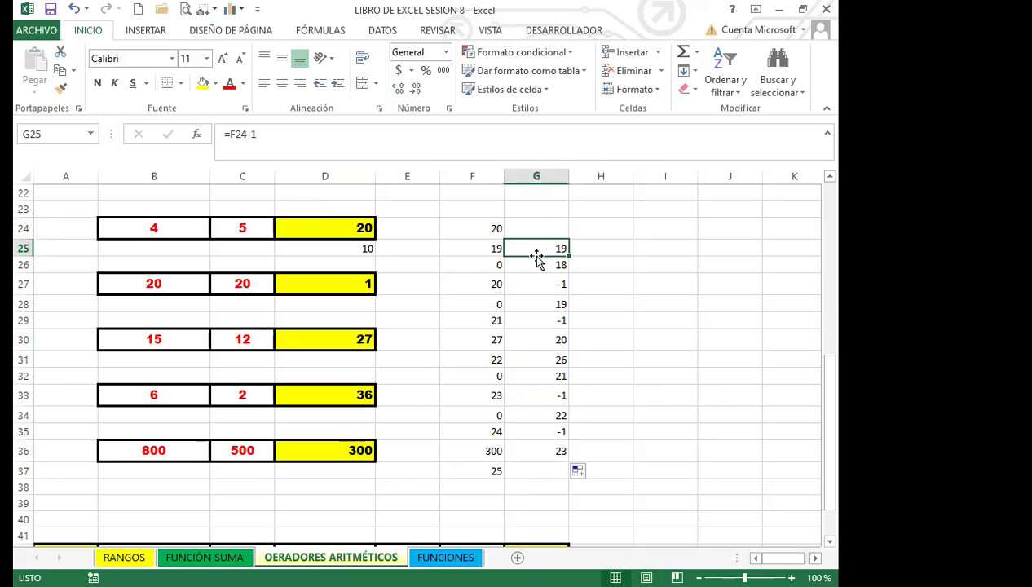
{"action": "left_click_drag", "start_coordinate": [554, 259], "coordinate": [569, 474]}
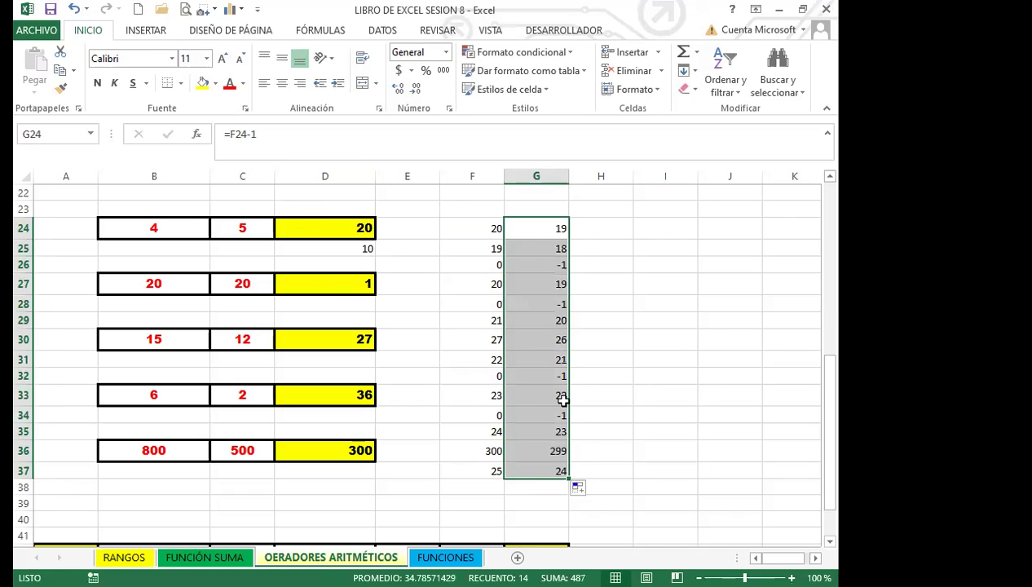
- Check the same-row references in the column G formulas at G25, G26, G28, G32, G33 and G35
{"action": "left_click", "coordinate": [531, 248]}
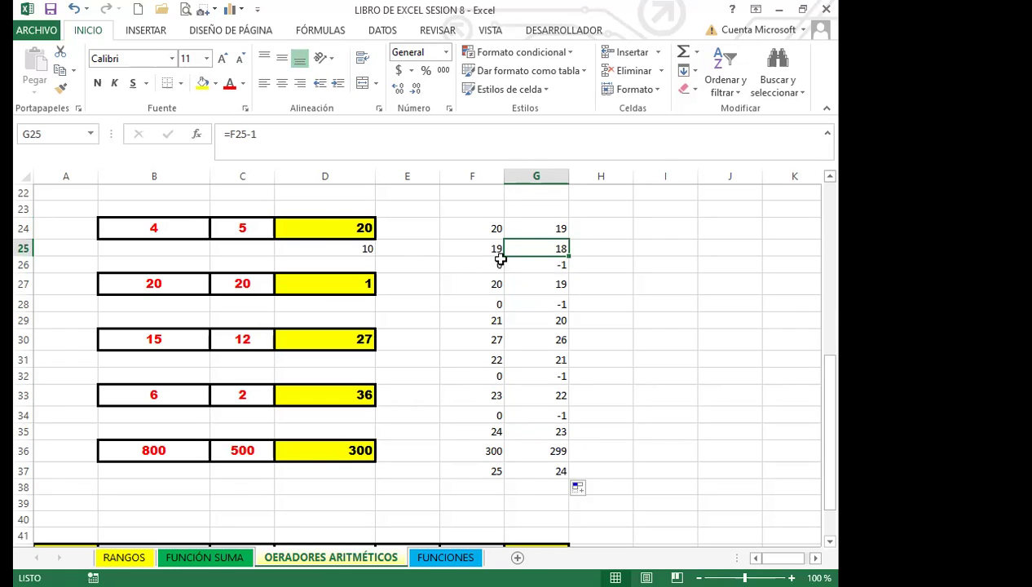
{"action": "left_click", "coordinate": [544, 266]}
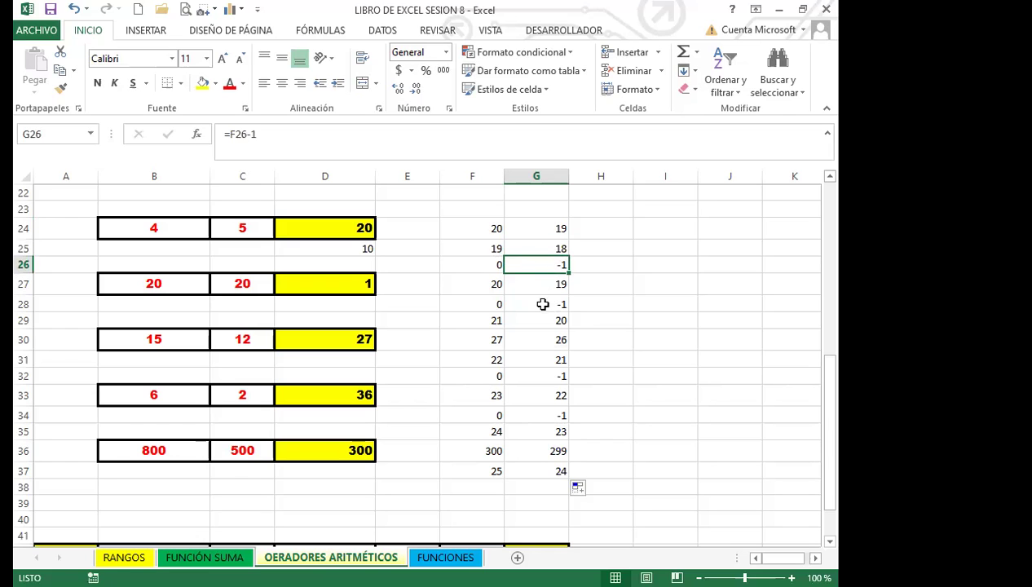
{"action": "left_click", "coordinate": [543, 302]}
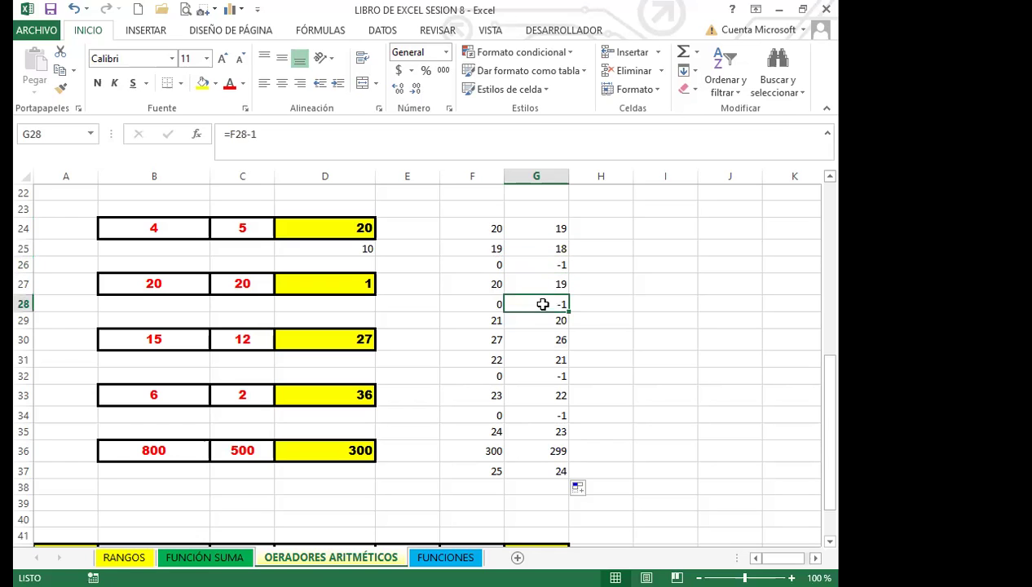
{"action": "left_click", "coordinate": [542, 375]}
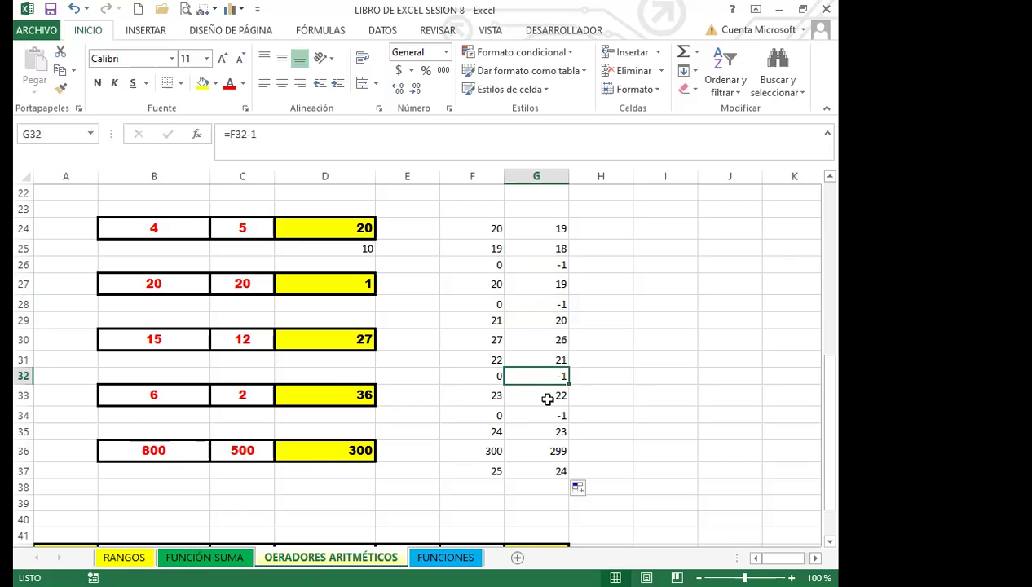
{"action": "left_click", "coordinate": [542, 397]}
{"action": "left_click", "coordinate": [545, 432]}
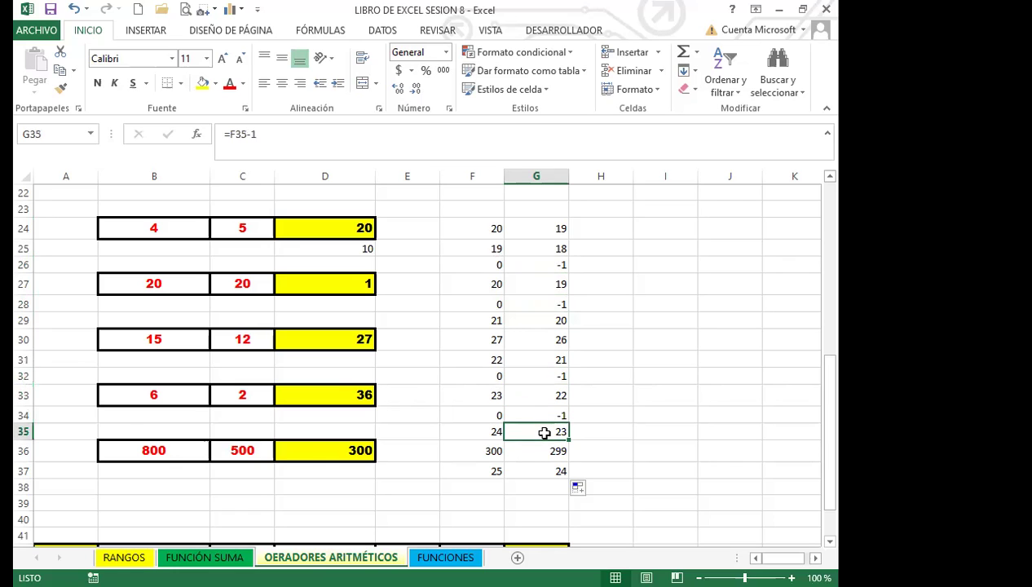
- Compare the typed-number formula in B5 with the operands and cell-reference formulas in row 24, from B24 to G24
{"action": "left_click", "coordinate": [552, 235]}
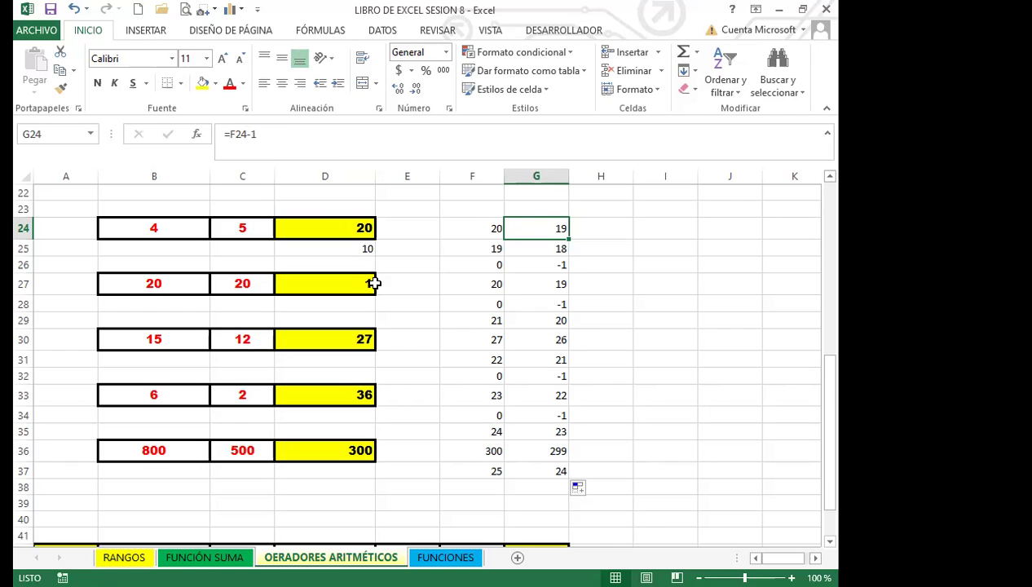
{"action": "scroll", "coordinate": [213, 323], "scroll_direction": "up", "scroll_amount": 7}
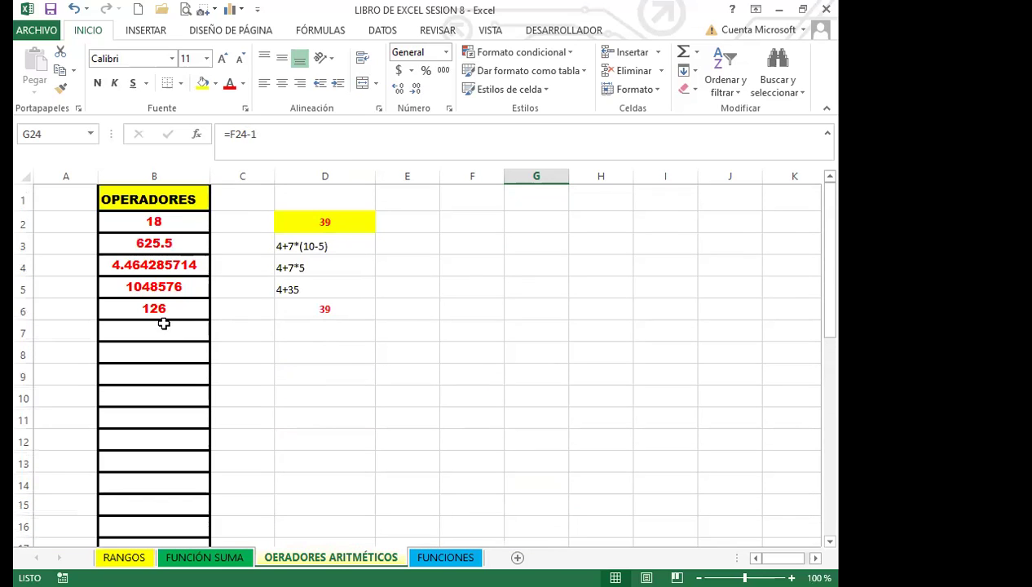
{"action": "left_click", "coordinate": [192, 287]}
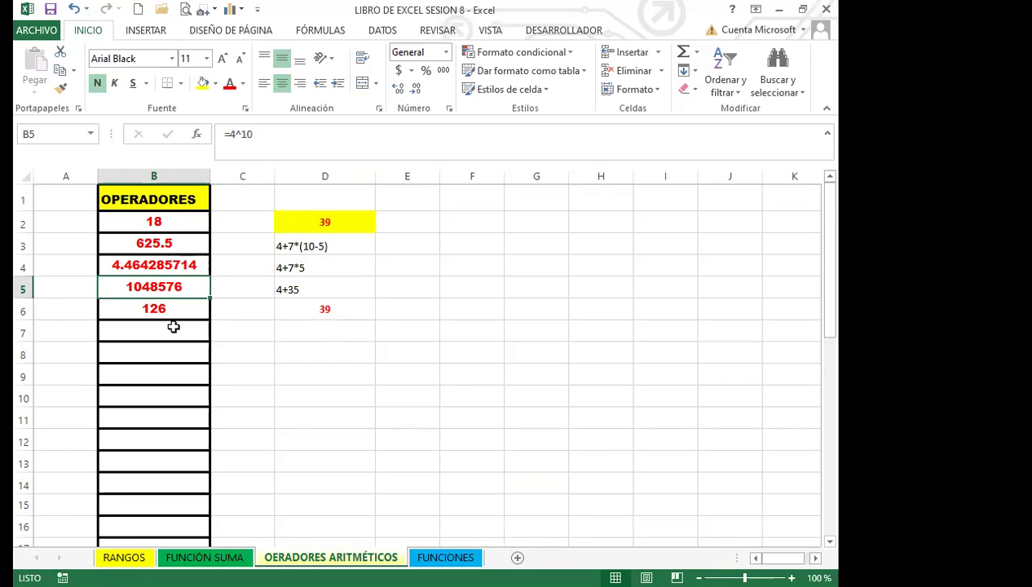
{"action": "scroll", "coordinate": [262, 447], "scroll_direction": "down", "scroll_amount": 6}
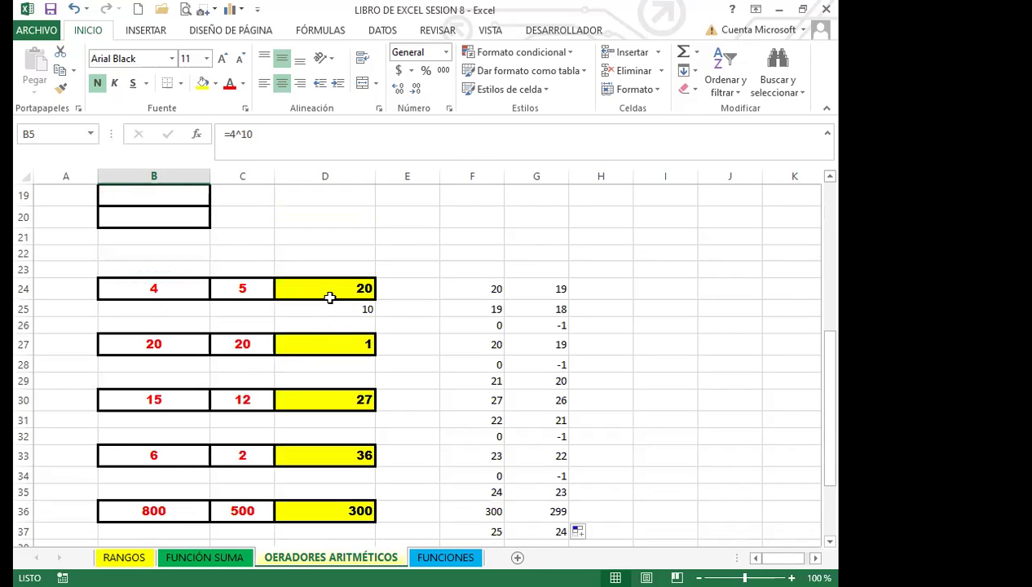
{"action": "left_click", "coordinate": [326, 291]}
{"action": "left_click", "coordinate": [155, 290]}
{"action": "left_click", "coordinate": [225, 292]}
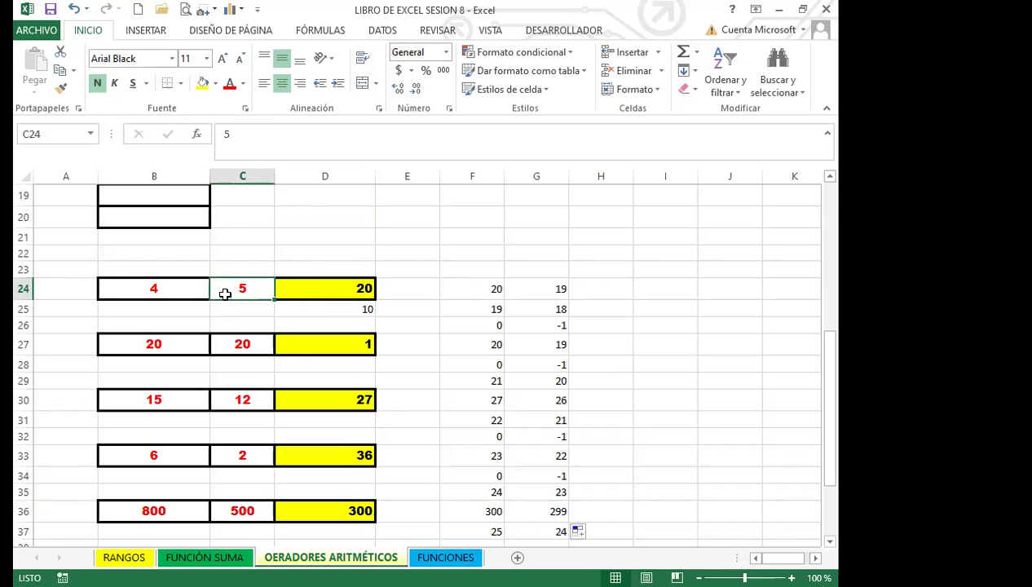
{"action": "left_click", "coordinate": [466, 292]}
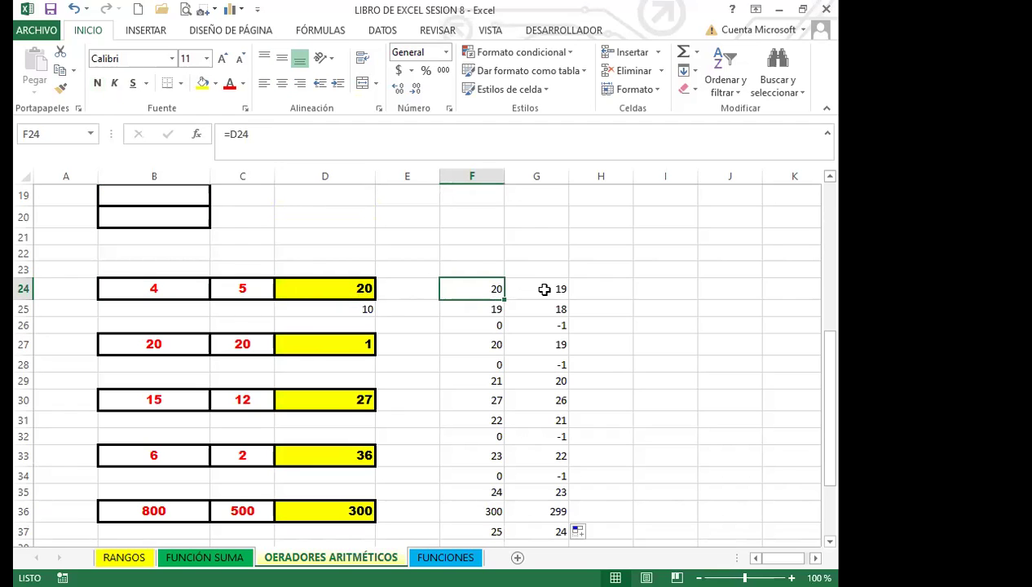
{"action": "left_click", "coordinate": [543, 286]}
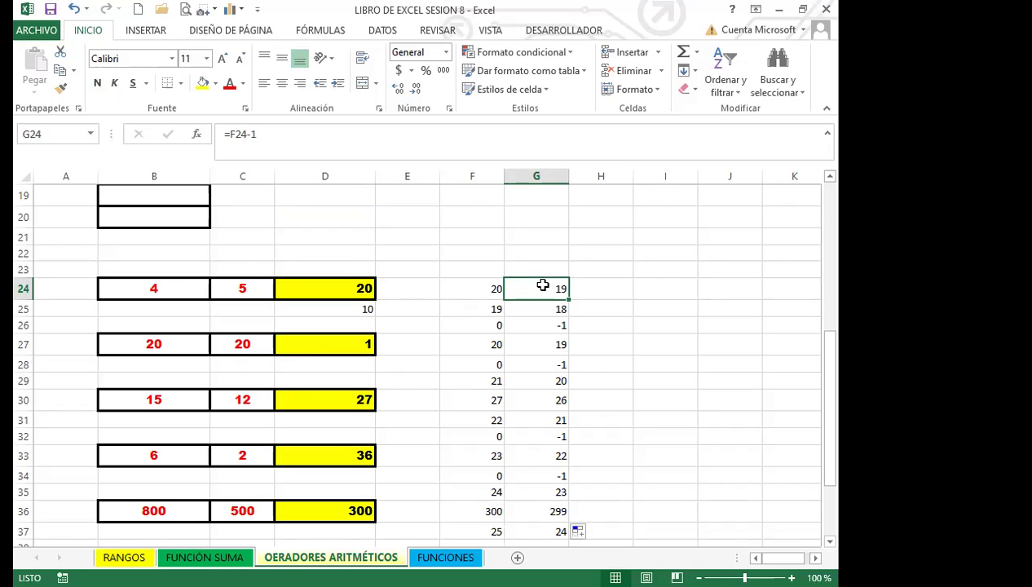
- Examine the copied formula in G37 and highlight the cell it refers to
{"action": "scroll", "coordinate": [525, 481], "scroll_direction": "down", "scroll_amount": 2}
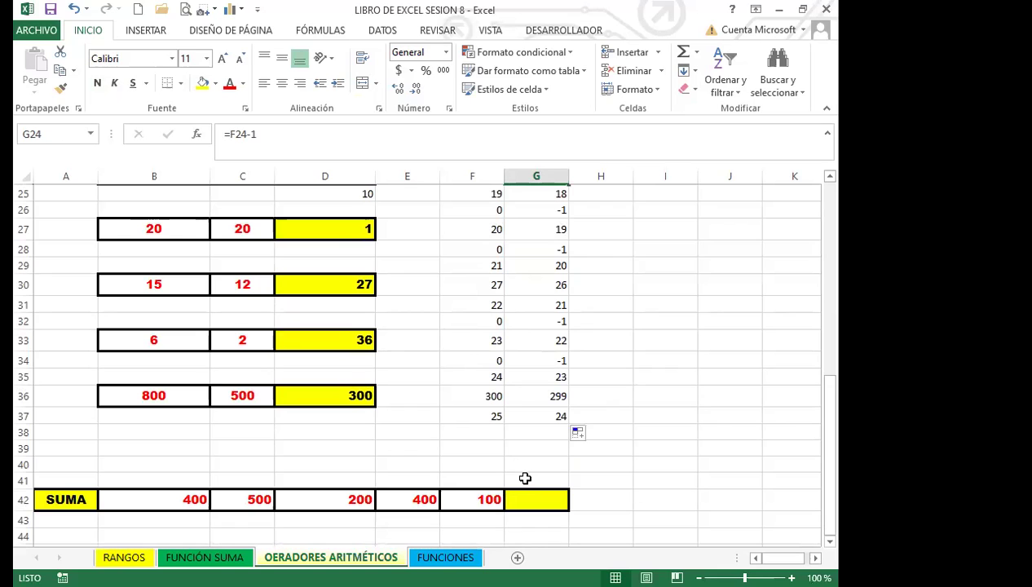
{"action": "left_click", "coordinate": [526, 416]}
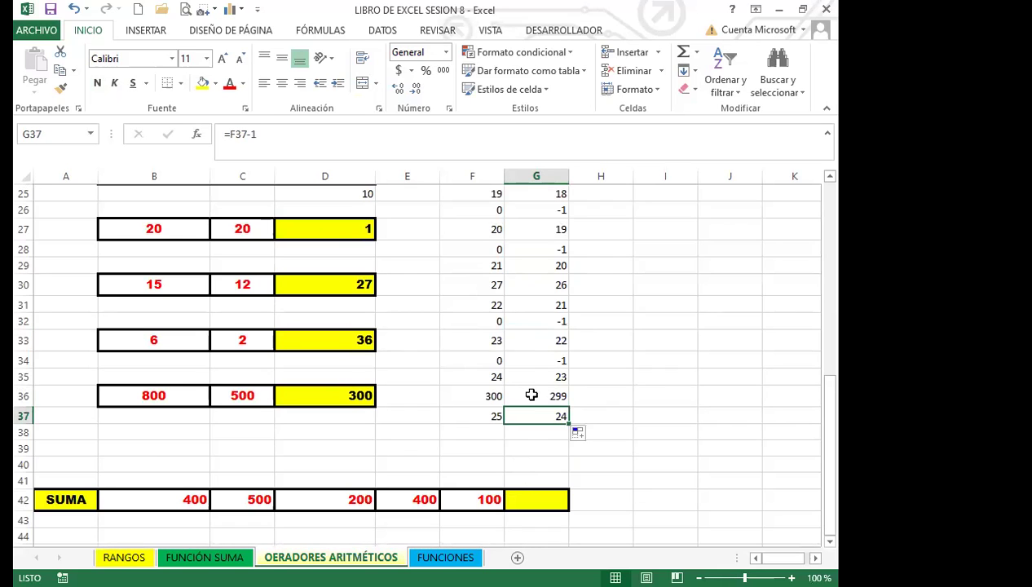
{"action": "scroll", "coordinate": [532, 395], "scroll_direction": "up", "scroll_amount": 3}
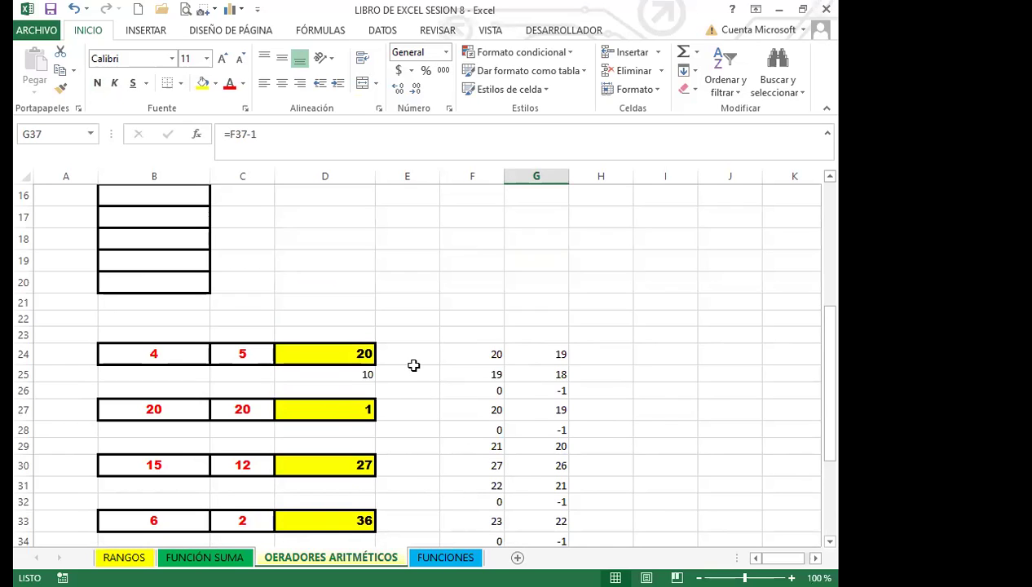
{"action": "scroll", "coordinate": [314, 433], "scroll_direction": "down", "scroll_amount": 4}
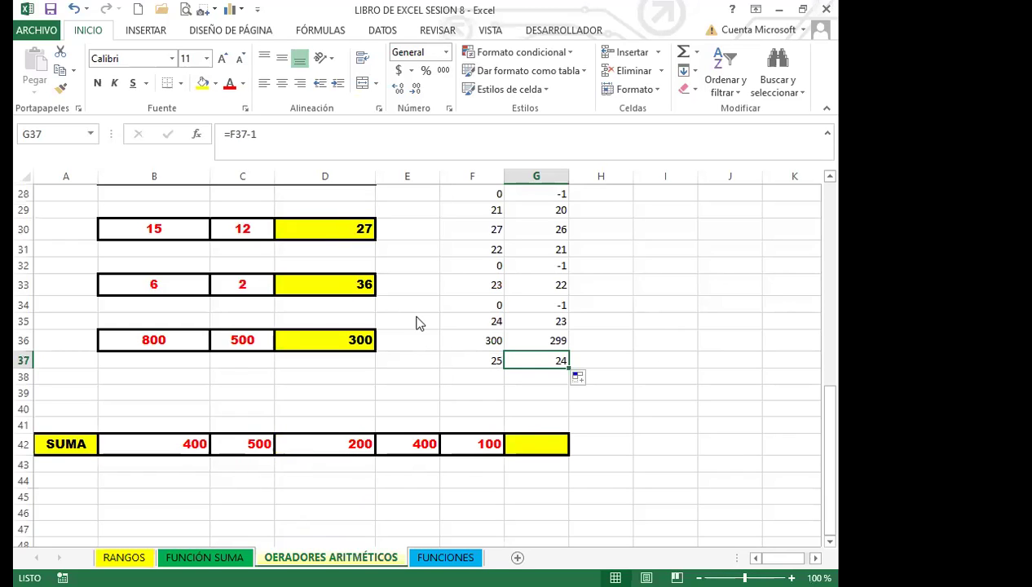
{"action": "key", "text": "F2"}
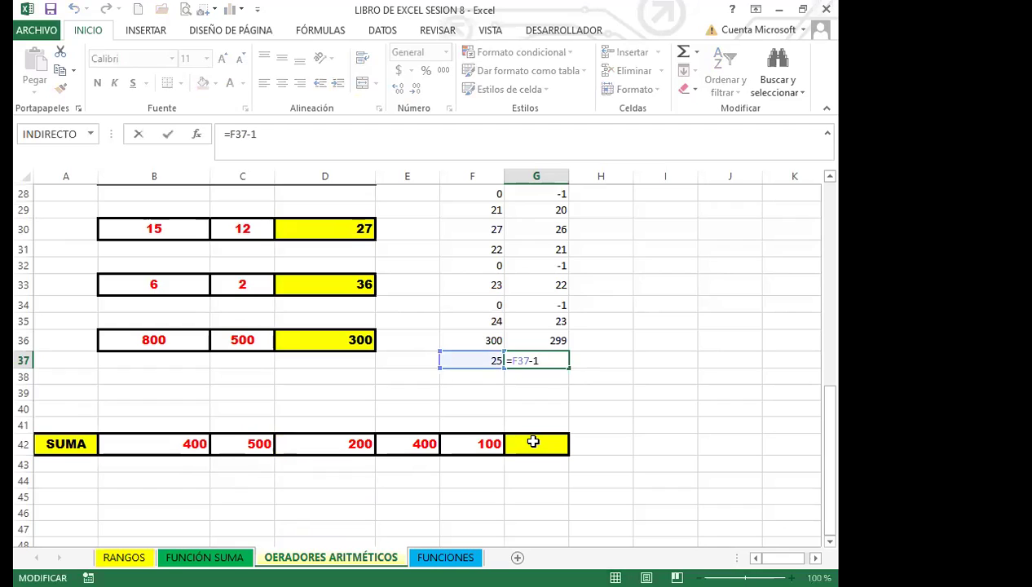
{"action": "key", "text": "Return"}
- Add the SUMA row values in G42 with the formula =B42+C42+D42+E42+F42 and review it
{"action": "left_click", "coordinate": [538, 447]}
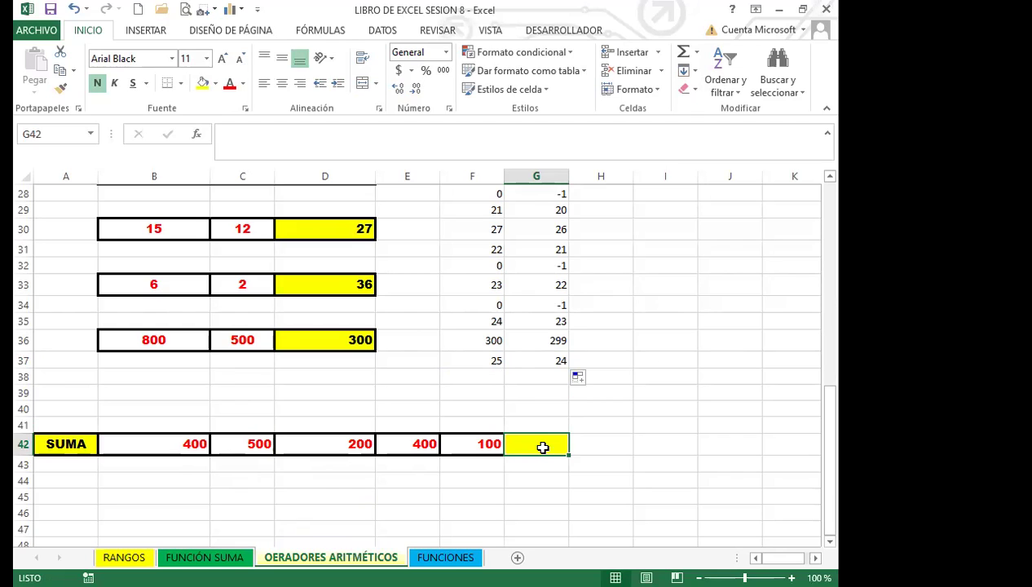
{"action": "type", "text": "="}
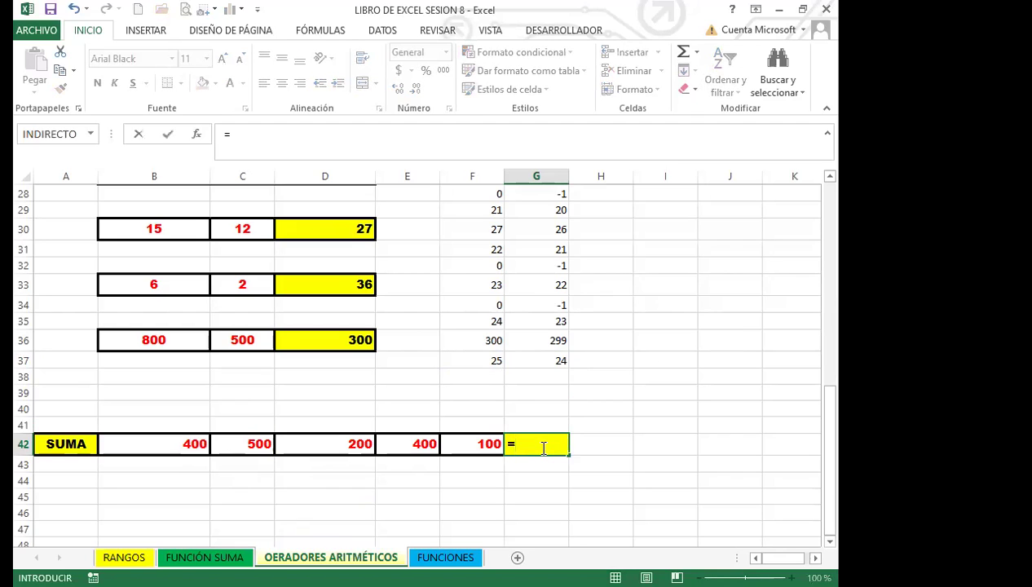
{"action": "left_click", "coordinate": [187, 441]}
{"action": "type", "text": "+"}
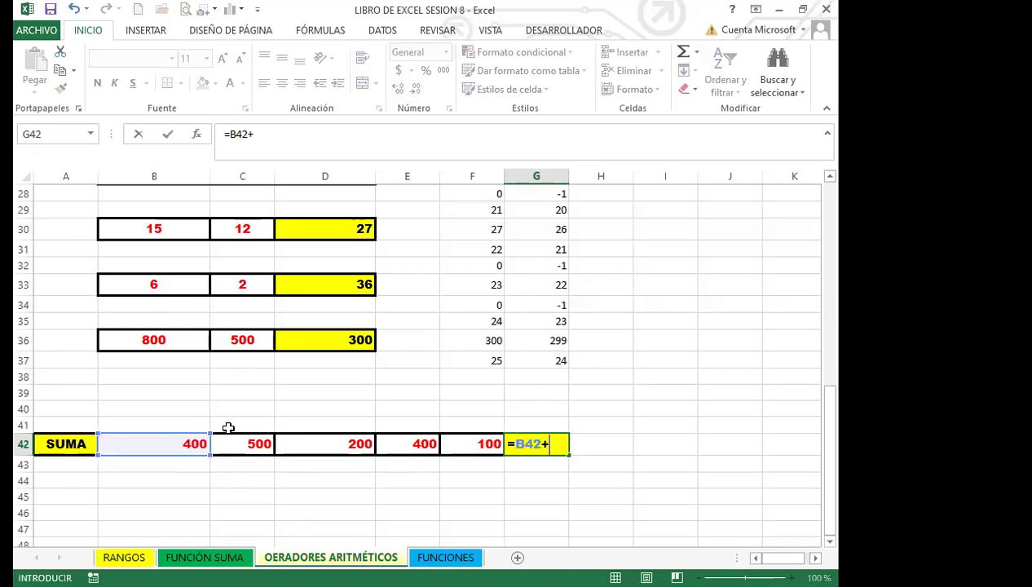
{"action": "left_click", "coordinate": [247, 446]}
{"action": "type", "text": "+"}
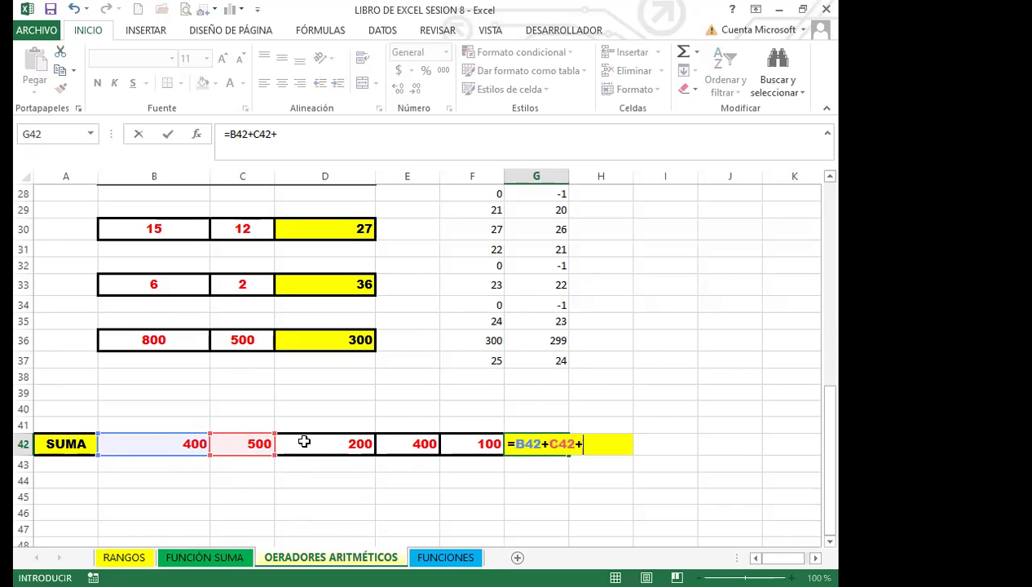
{"action": "left_click", "coordinate": [318, 444]}
{"action": "type", "text": "+"}
{"action": "left_click", "coordinate": [391, 446]}
{"action": "type", "text": "+"}
{"action": "left_click", "coordinate": [450, 443]}
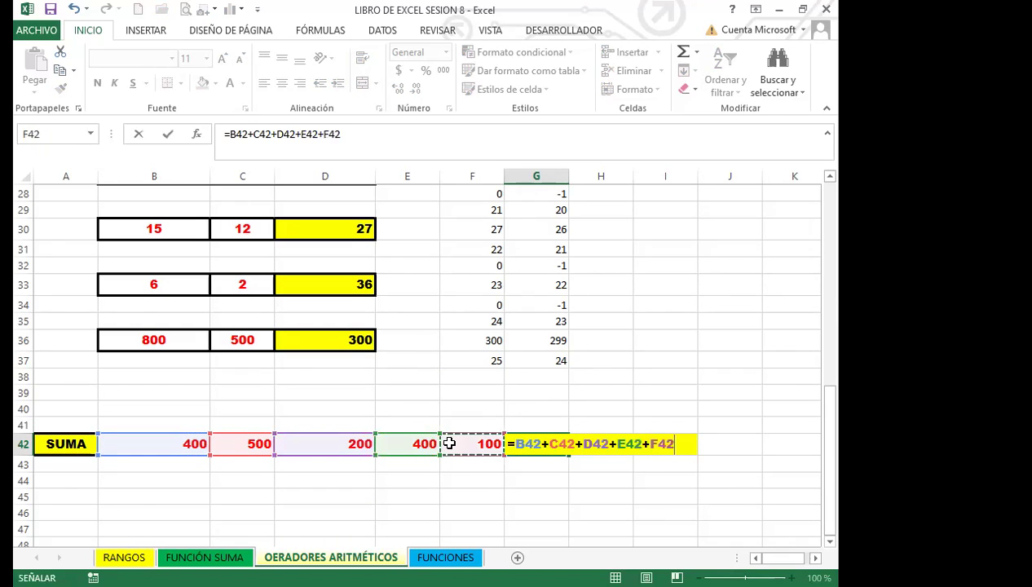
{"action": "key", "text": "Return"}
{"action": "left_click", "coordinate": [537, 443]}
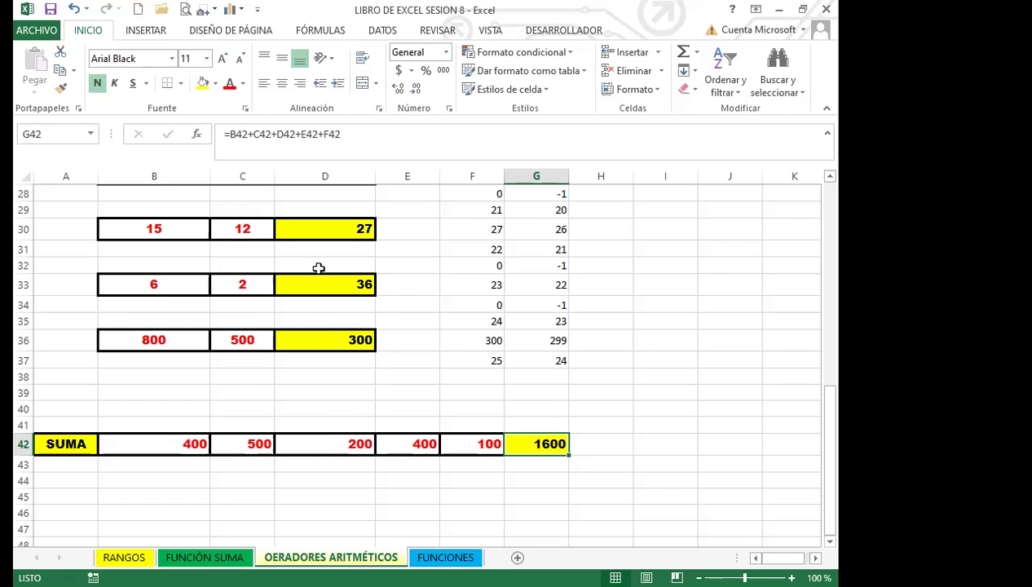
- Compare the two-cell addition in D30 and its operands B30 and C30 with the longer formula in G42
{"action": "left_click", "coordinate": [303, 229]}
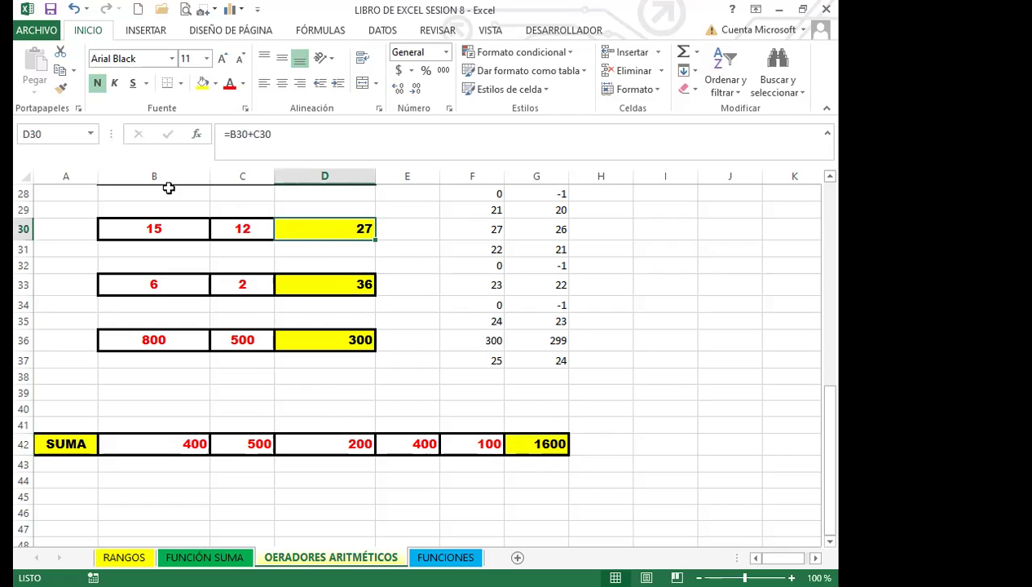
{"action": "left_click", "coordinate": [147, 228]}
{"action": "left_click", "coordinate": [231, 231]}
{"action": "left_click", "coordinate": [303, 230]}
{"action": "left_click", "coordinate": [524, 440]}
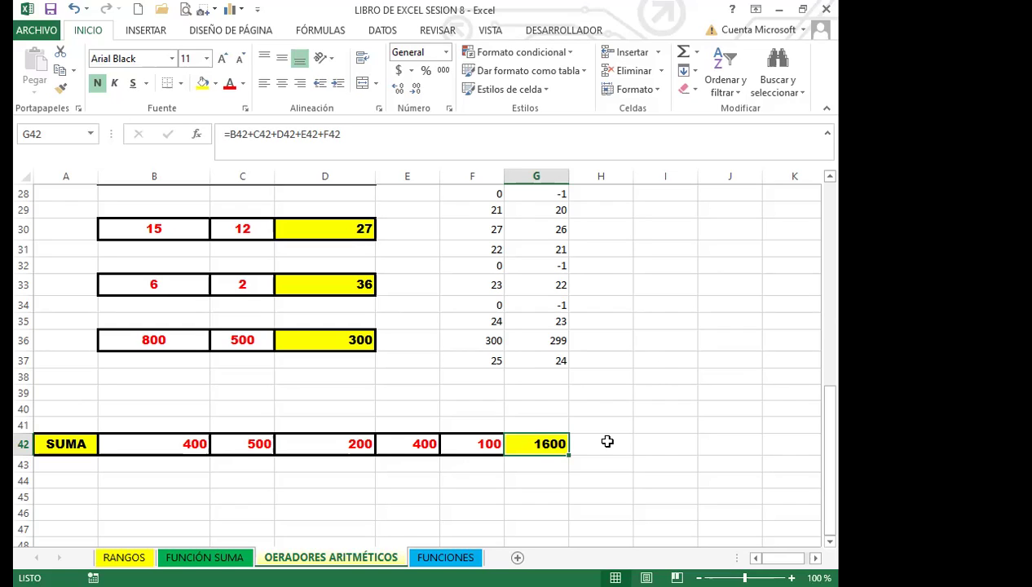
- Replace the G42 addition with an AutoSum of B42:F42, review the formula and clear the cell again
{"action": "key", "text": "Delete"}
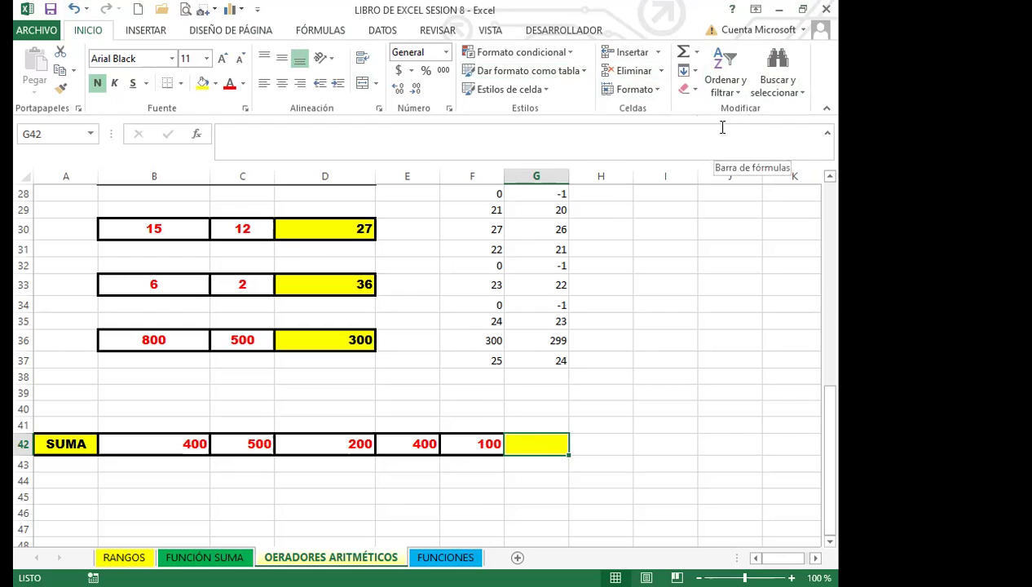
{"action": "left_click", "coordinate": [683, 54]}
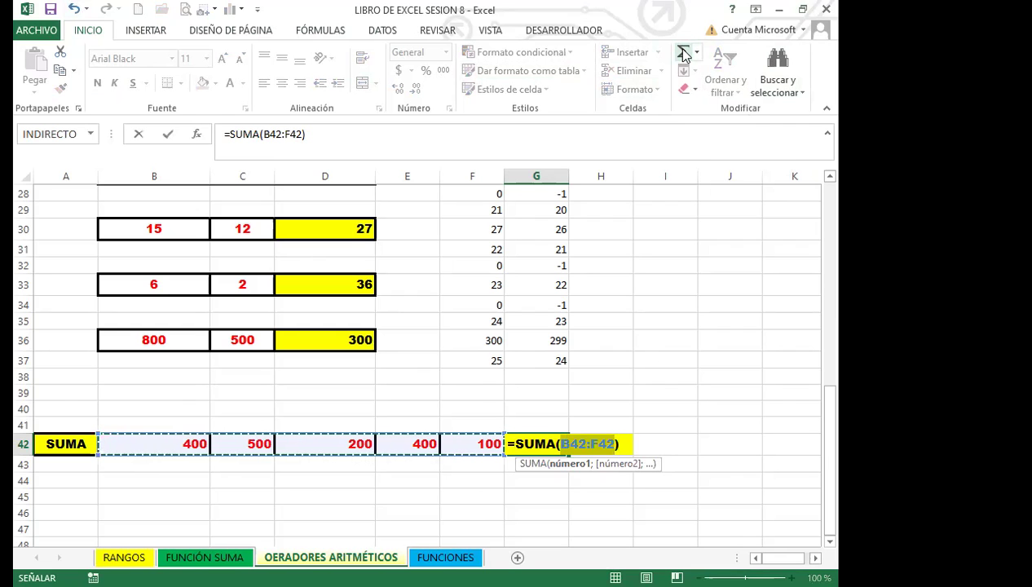
{"action": "key", "text": "Return"}
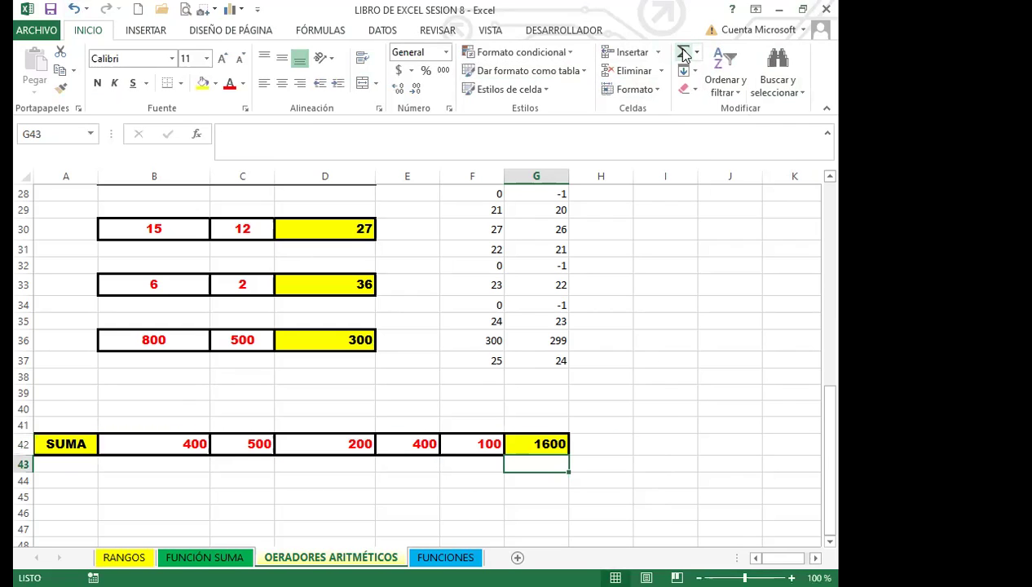
{"action": "left_click", "coordinate": [561, 441]}
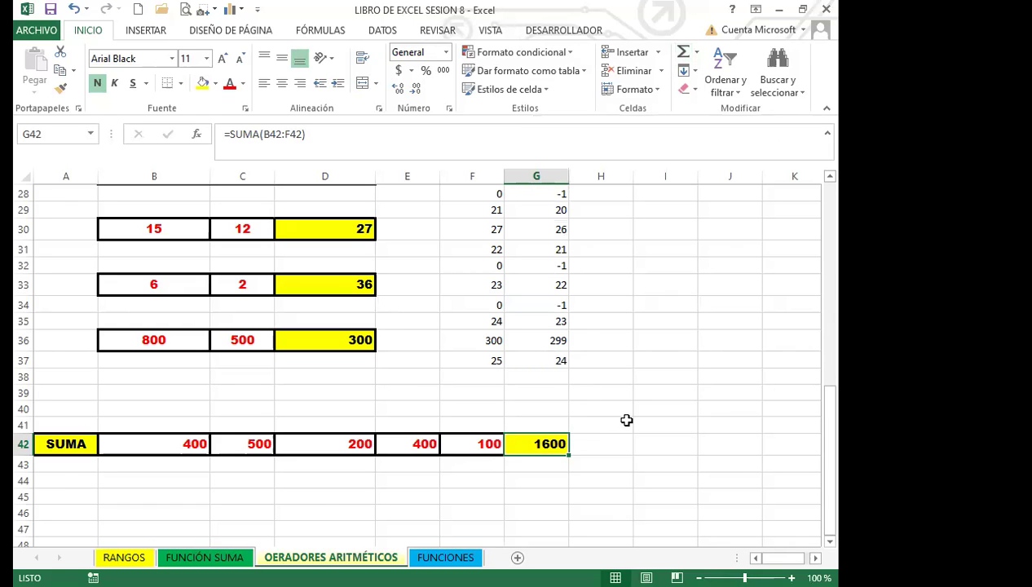
{"action": "key", "text": "Delete"}
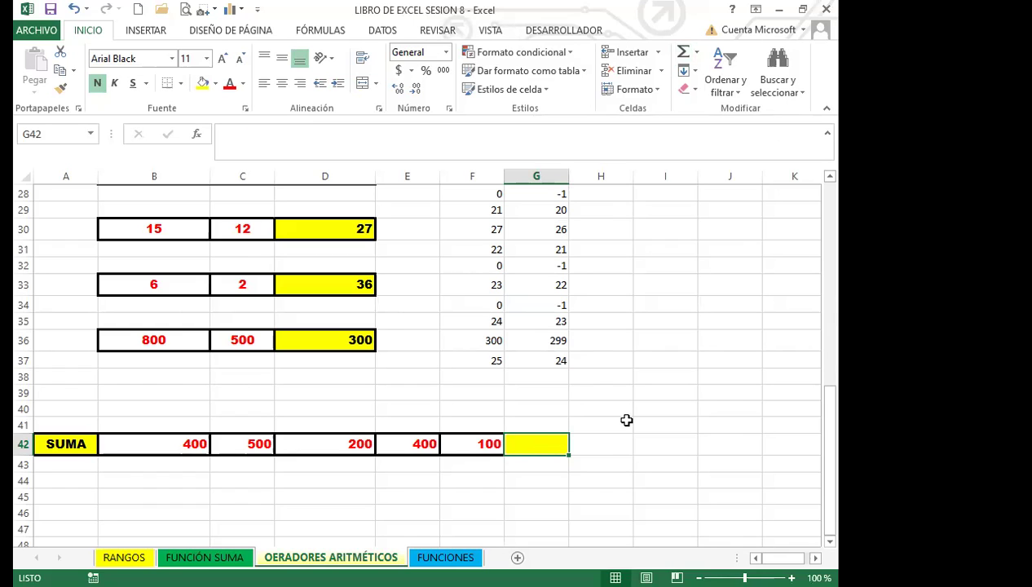
{"action": "key", "text": "alt+equal"}
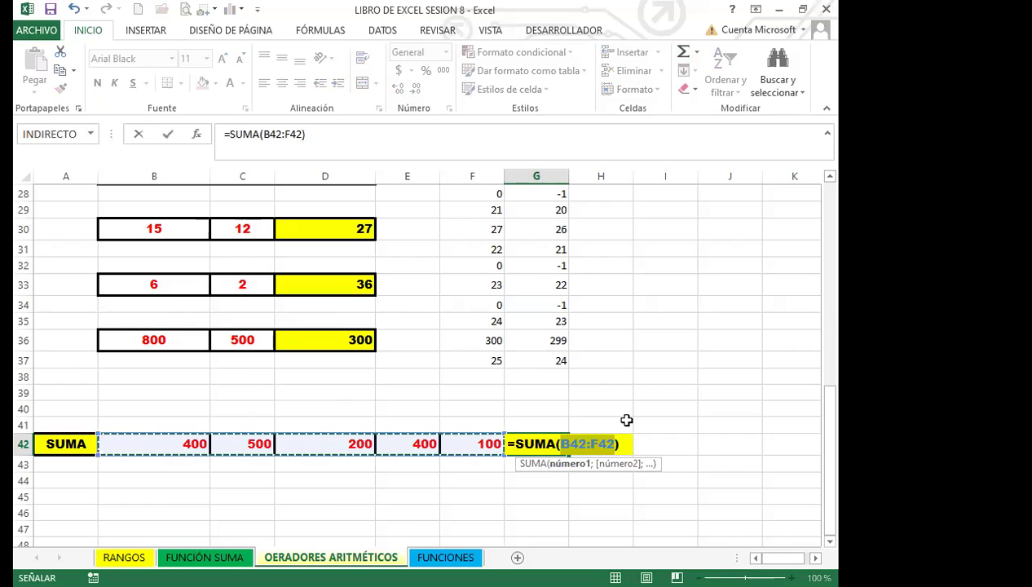
{"action": "key", "text": "Delete"}
{"action": "key", "text": "Delete"}
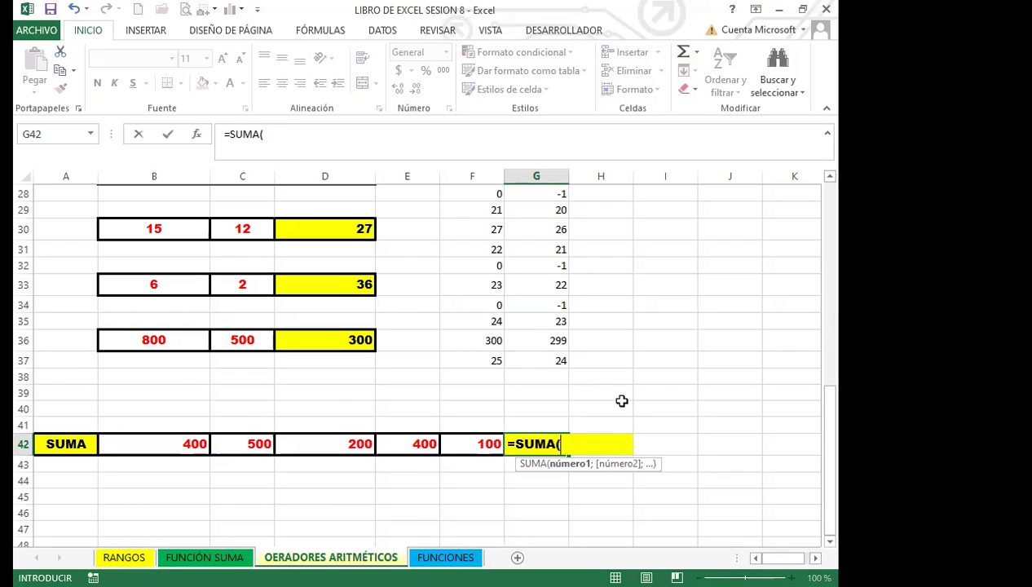
{"action": "key", "text": "Escape"}
{"action": "left_click", "coordinate": [617, 376]}
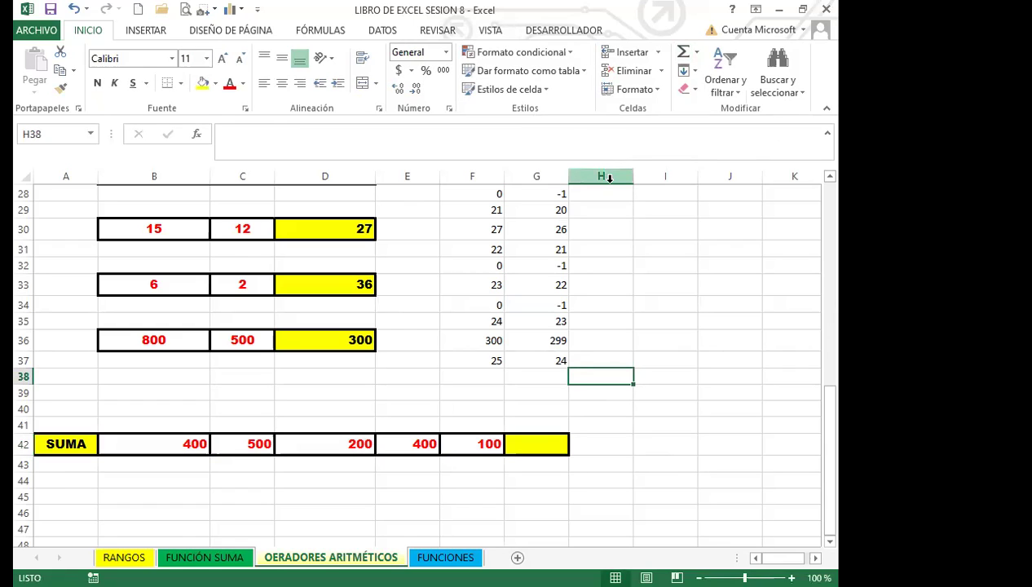
- Total the SUMA row in G42 with AutoSum, using =SUMA(B42:F42), and review the formula
{"action": "left_click", "coordinate": [536, 434]}
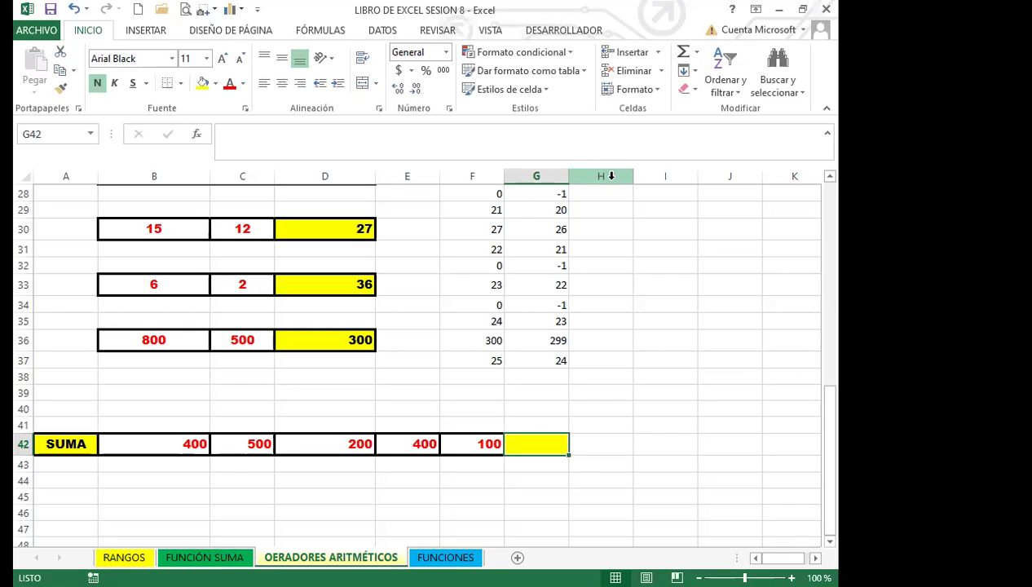
{"action": "key", "text": "alt+equal"}
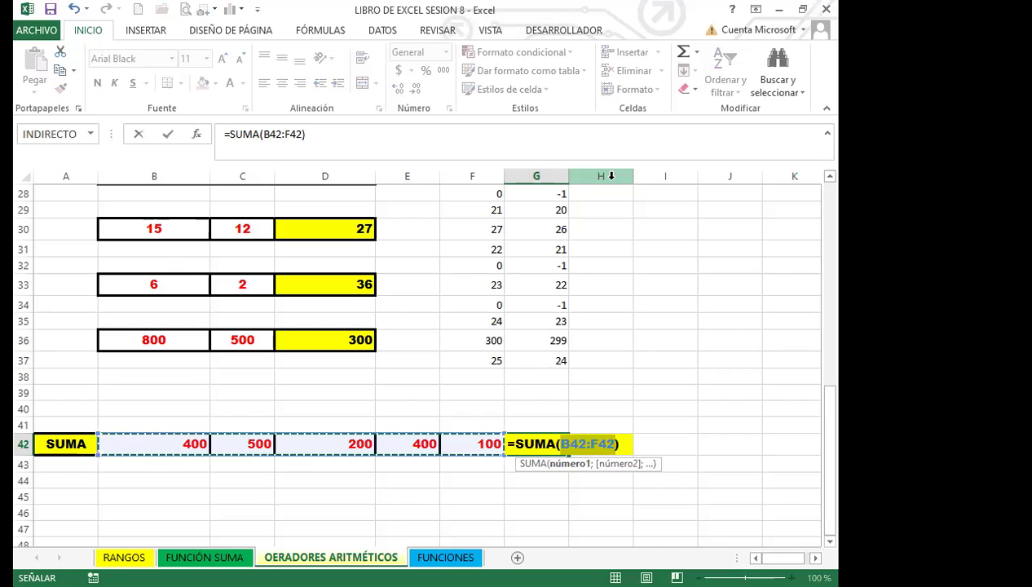
{"action": "key", "text": "Return"}
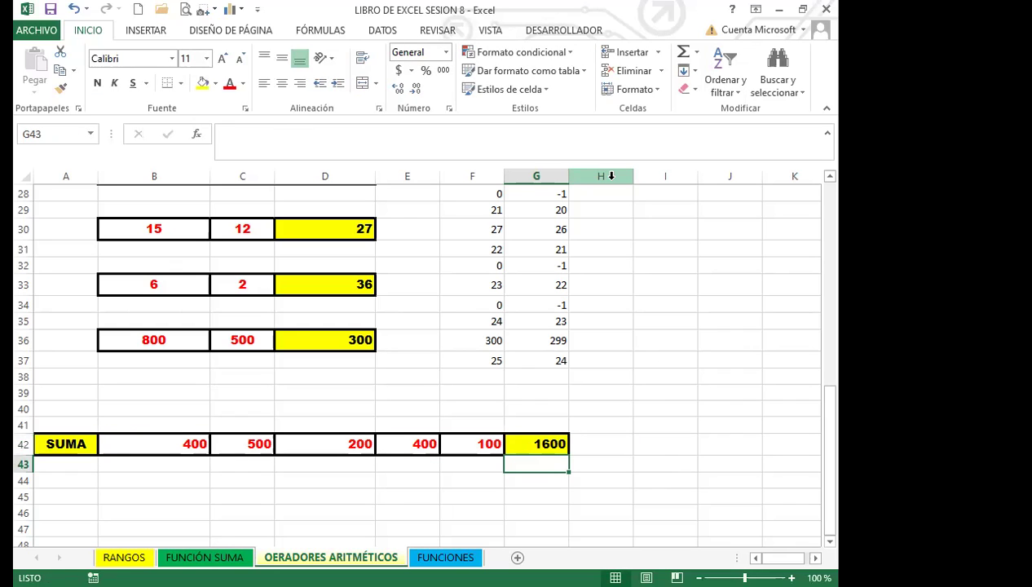
{"action": "key", "text": "Up"}
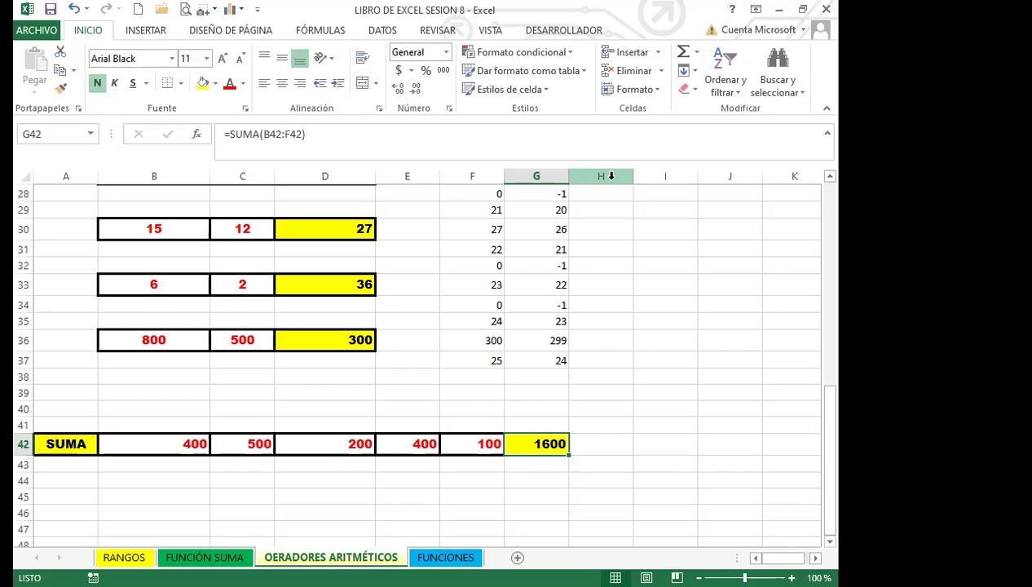
- Insert an AutoSum in H42 with the suggested reference, =SUMA(G42)
{"action": "left_click", "coordinate": [598, 446]}
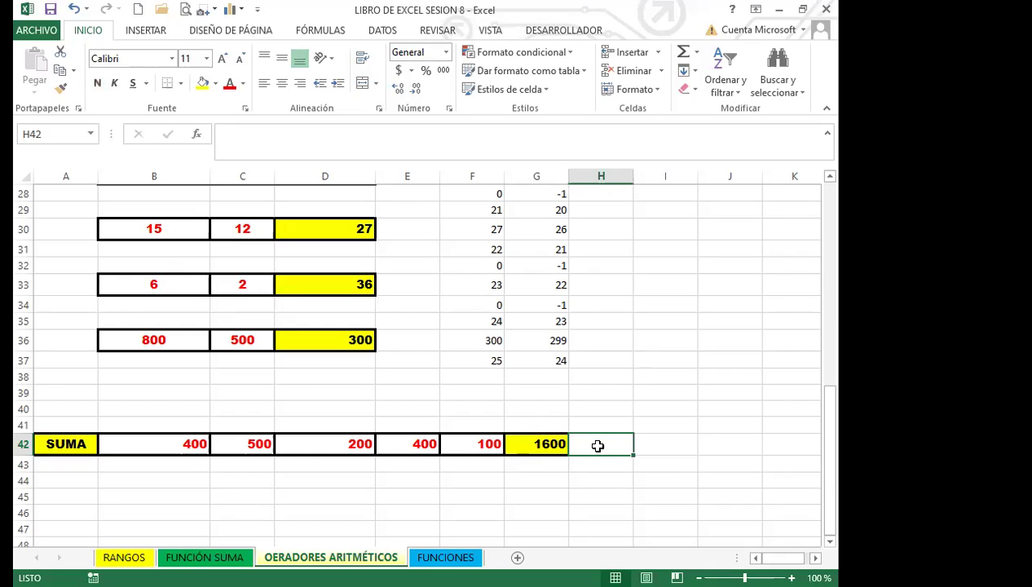
{"action": "key", "text": "alt+equal"}
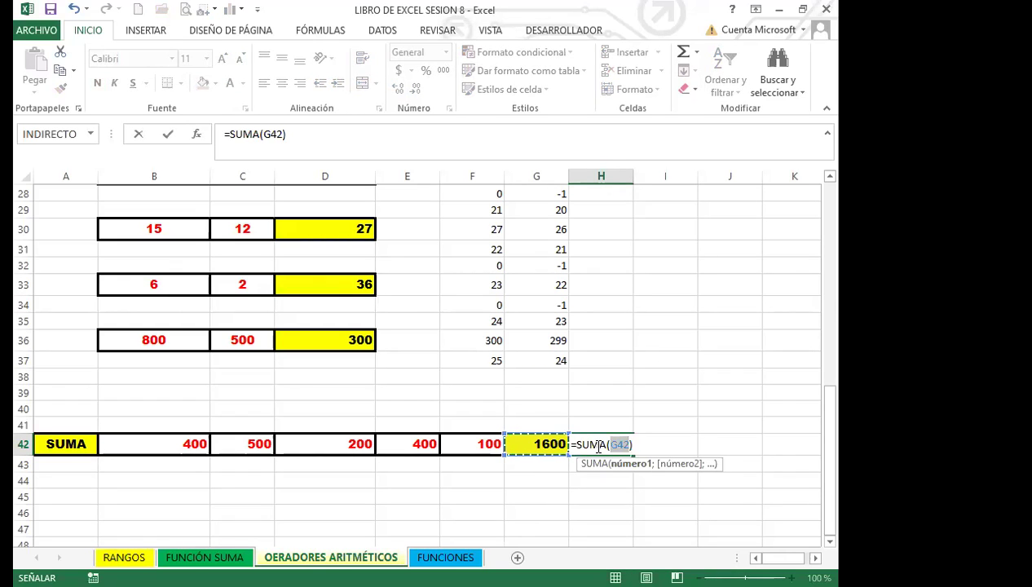
{"action": "key", "text": "Return"}
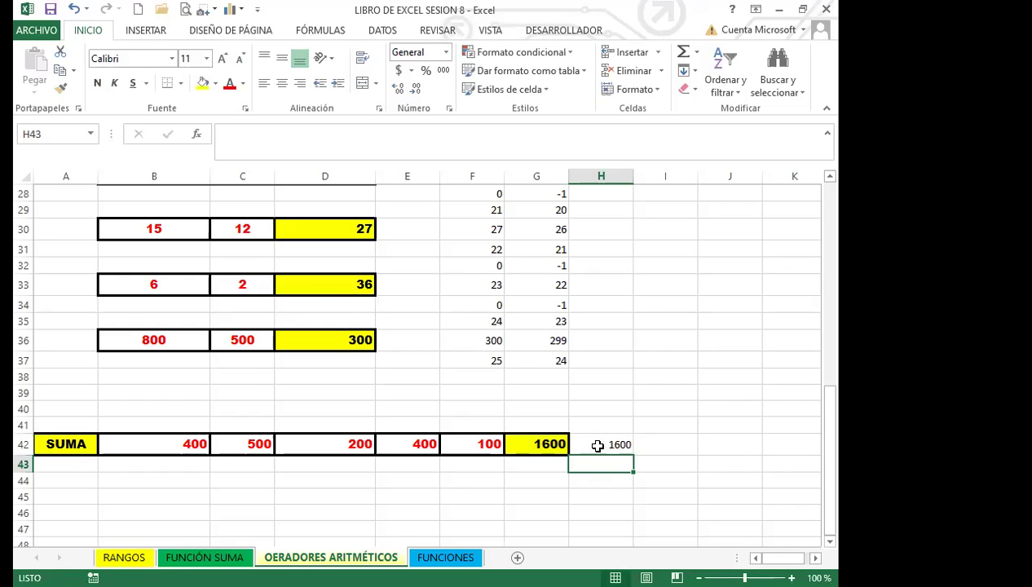
- Clear the AutoSum formula from H42, beside the SUMA row's total
{"action": "left_click", "coordinate": [597, 445]}
{"action": "key", "text": "Delete"}
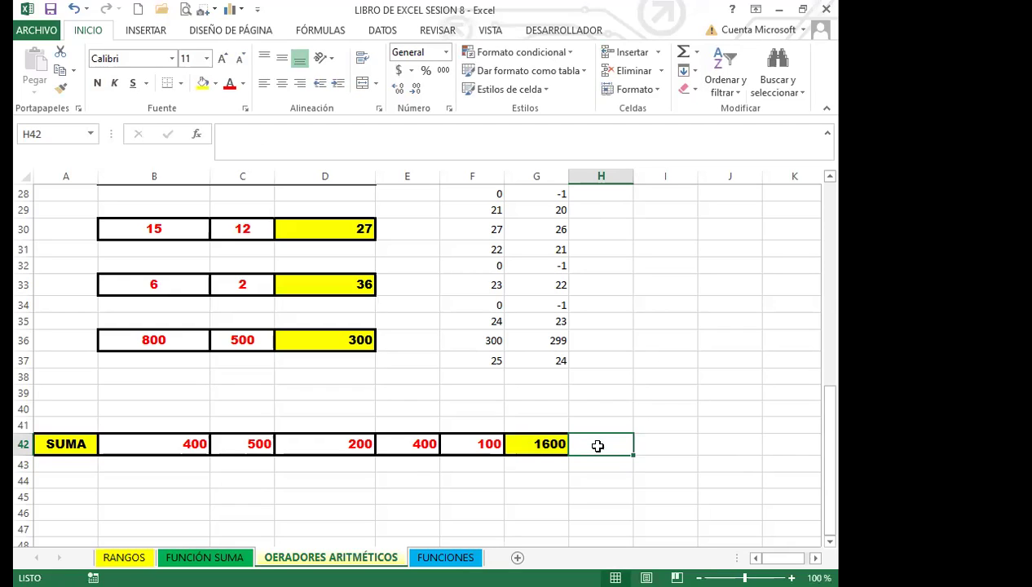
{"action": "left_click", "coordinate": [324, 35]}
{"action": "left_click", "coordinate": [385, 36]}
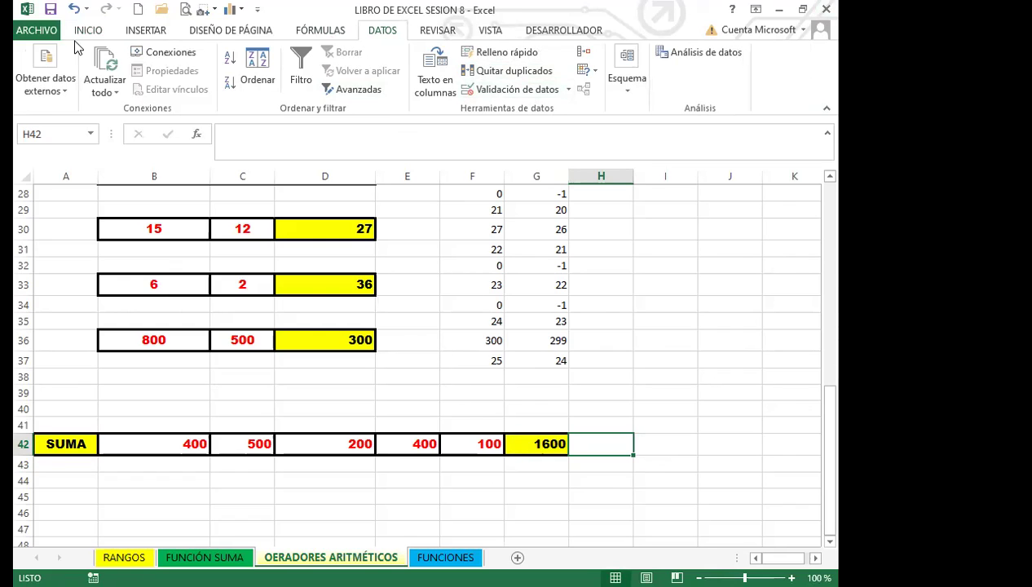
{"action": "left_click", "coordinate": [97, 30]}
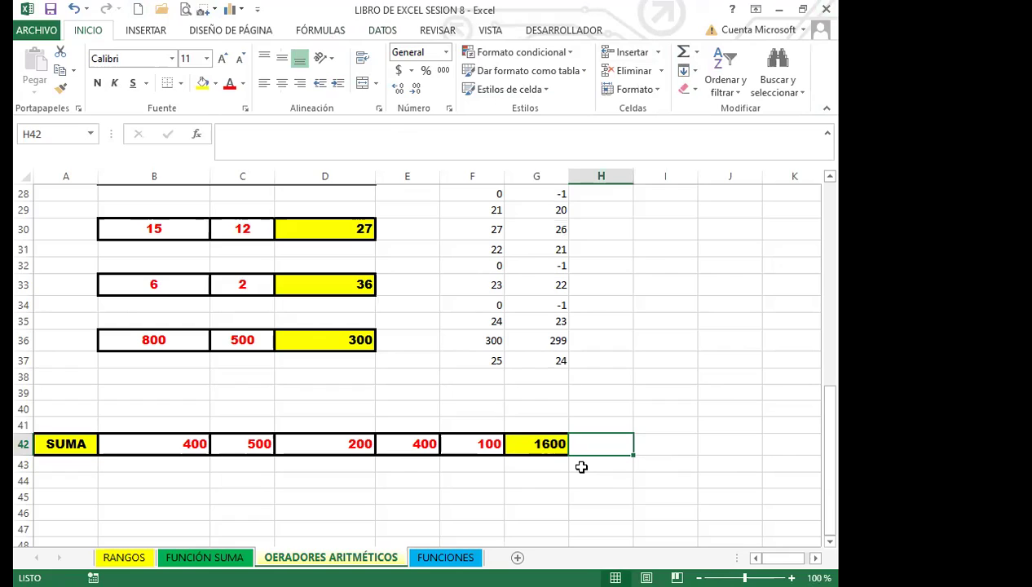
- Examine the SUMA formula in G42 and the range reference it adds up
{"action": "left_click", "coordinate": [538, 444]}
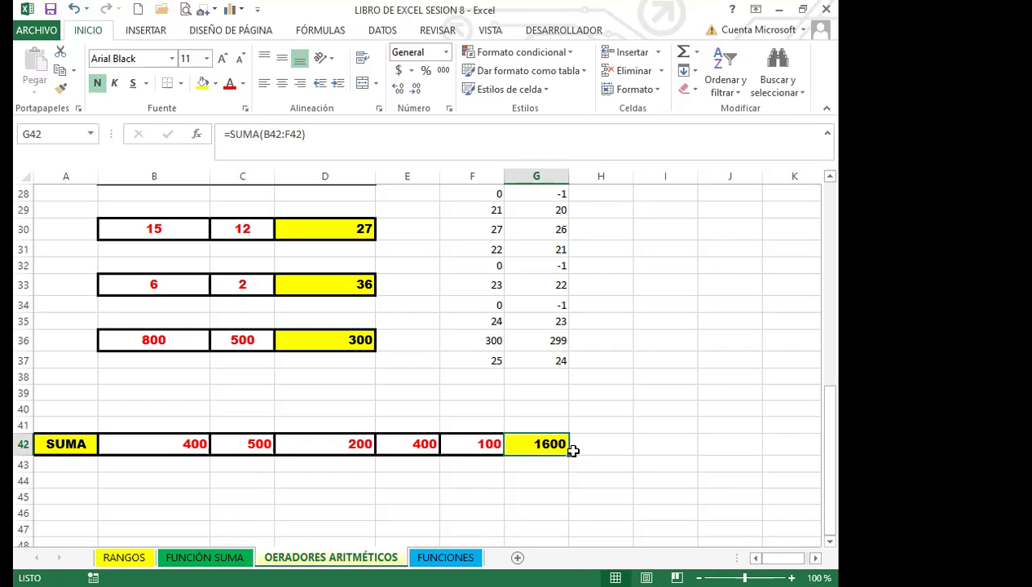
{"action": "key", "text": "F2"}
{"action": "double_click", "coordinate": [573, 444]}
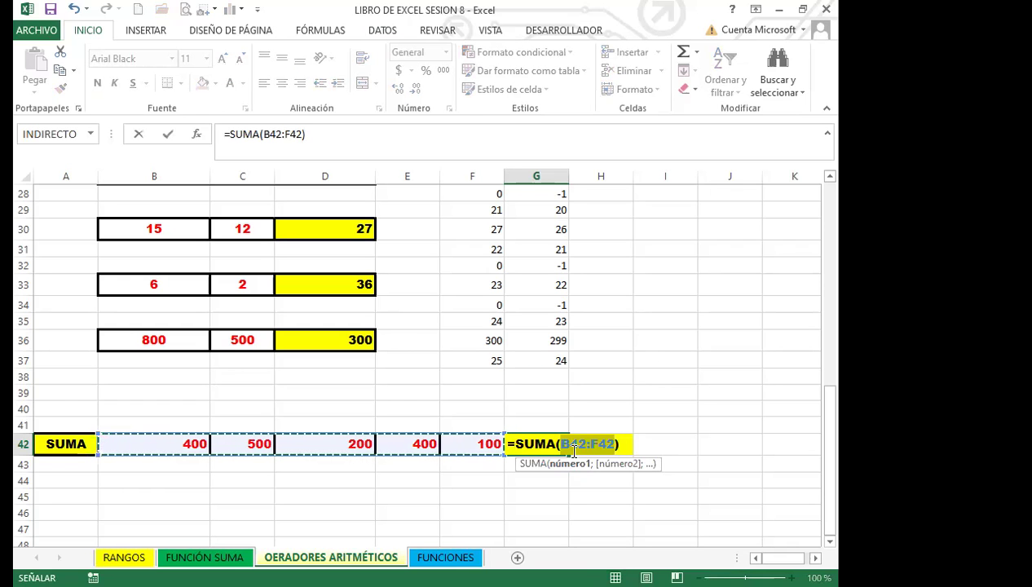
{"action": "key", "text": "Return"}
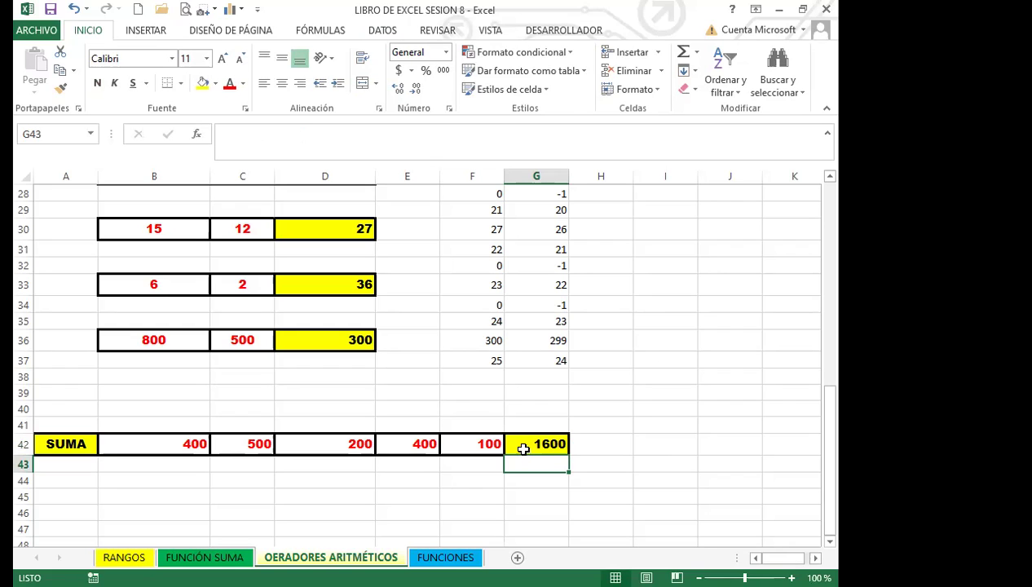
{"action": "left_click", "coordinate": [524, 447]}
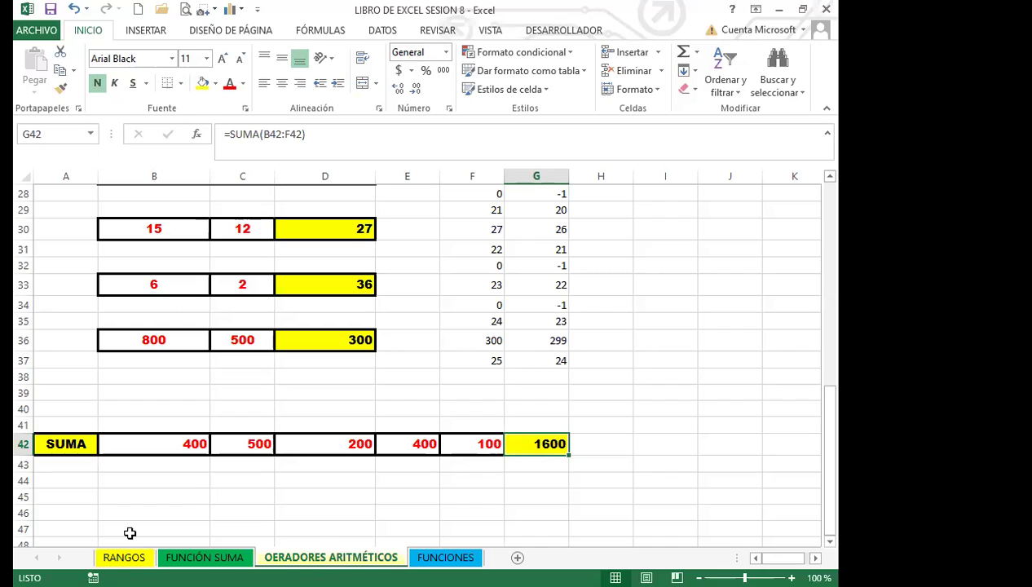
{"action": "left_click", "coordinate": [188, 495]}
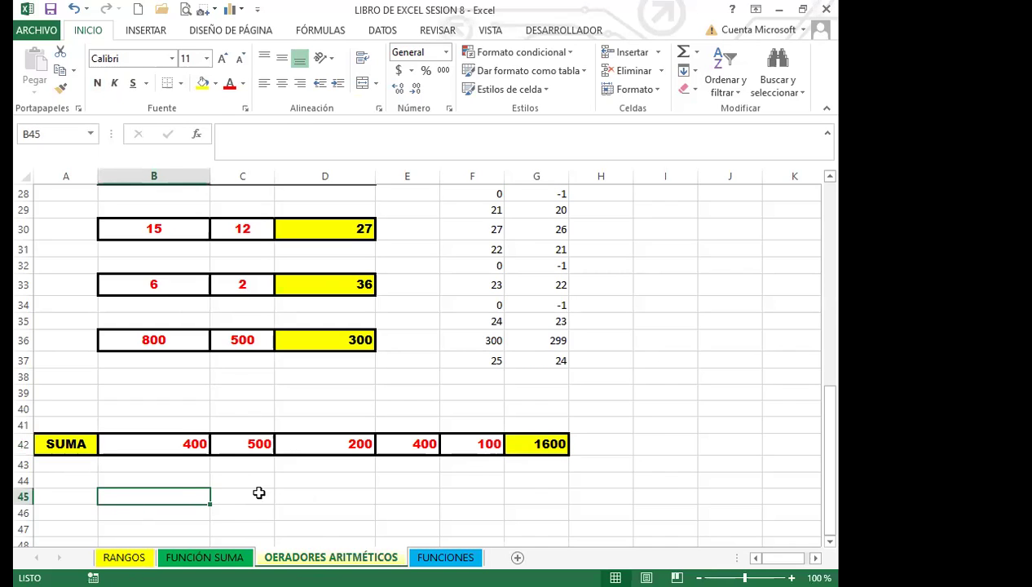
{"action": "scroll", "coordinate": [273, 456], "scroll_direction": "down", "scroll_amount": 3}
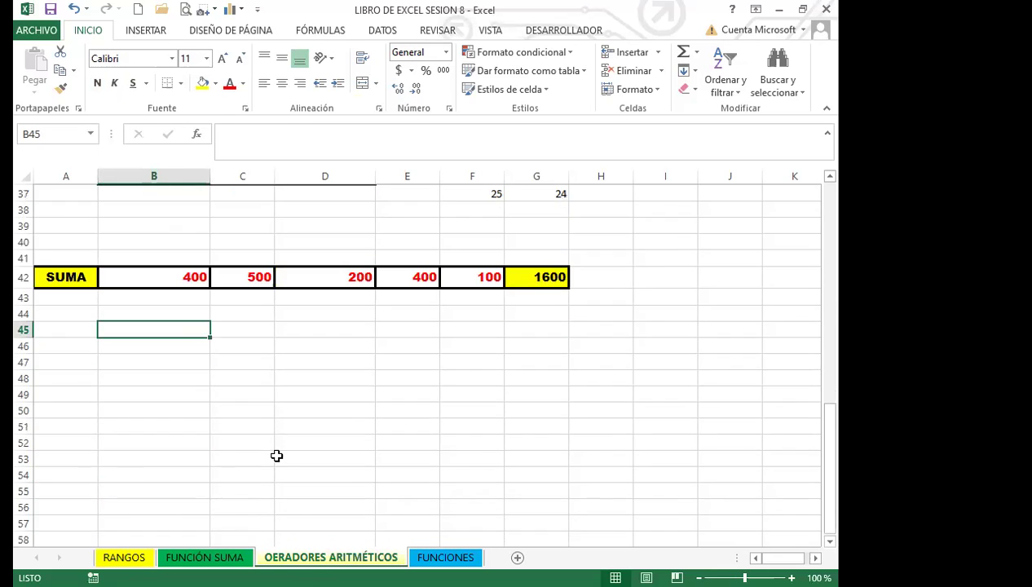
- On the FUNCIÓN SUMA sheet, total the ENERO row in G3 with AutoSum, using =SUMA(B3:F3), and review the formula
{"action": "key", "text": "ctrl+Page_Up"}
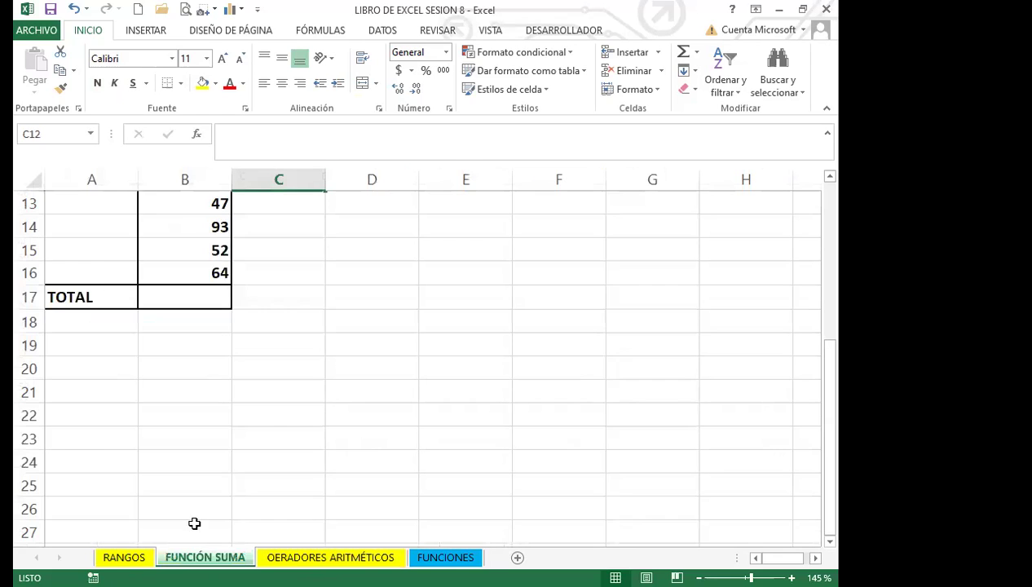
{"action": "scroll", "coordinate": [248, 421], "scroll_direction": "up", "scroll_amount": 4}
{"action": "left_click", "coordinate": [636, 253]}
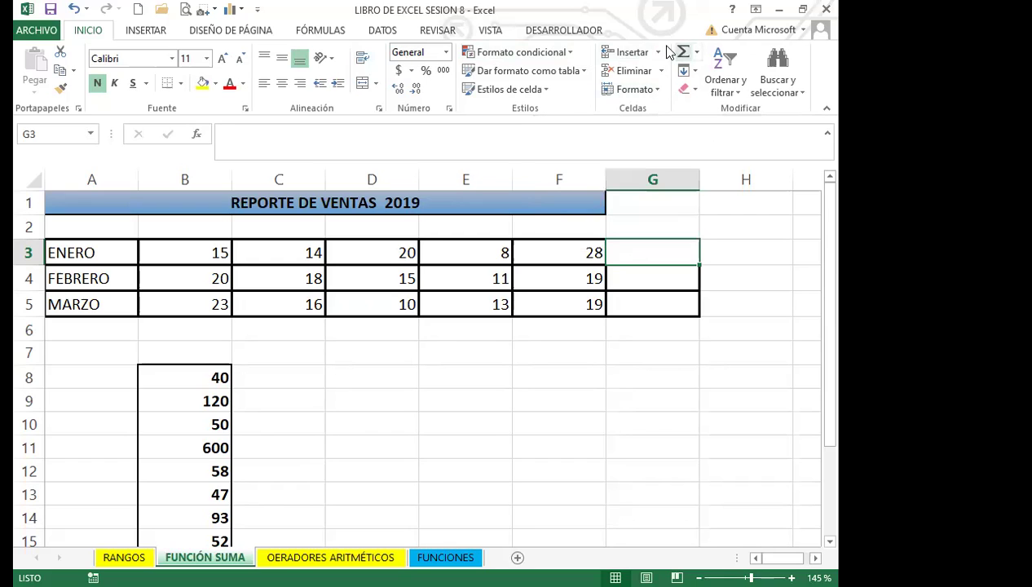
{"action": "left_click", "coordinate": [330, 32]}
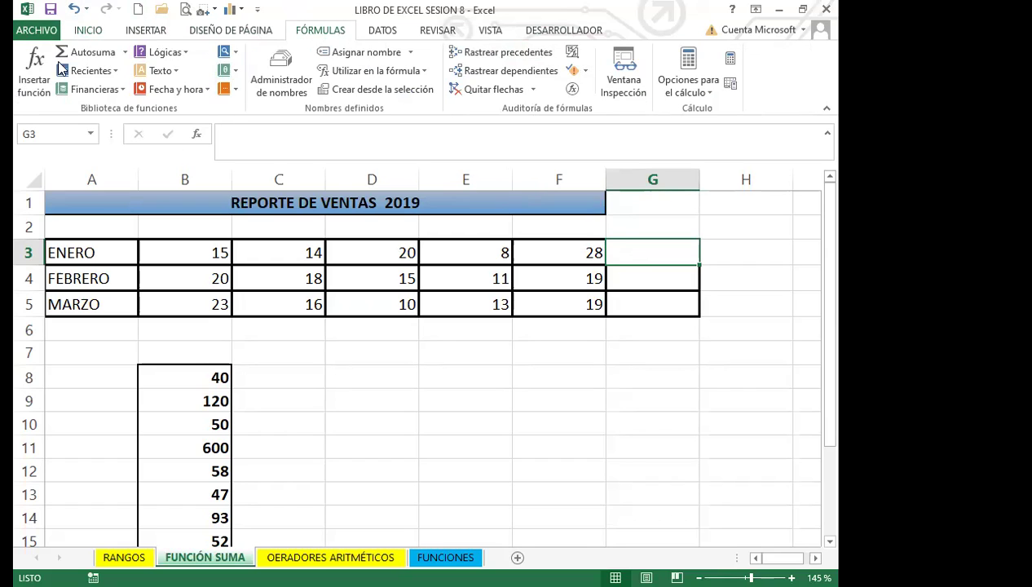
{"action": "left_click", "coordinate": [96, 57]}
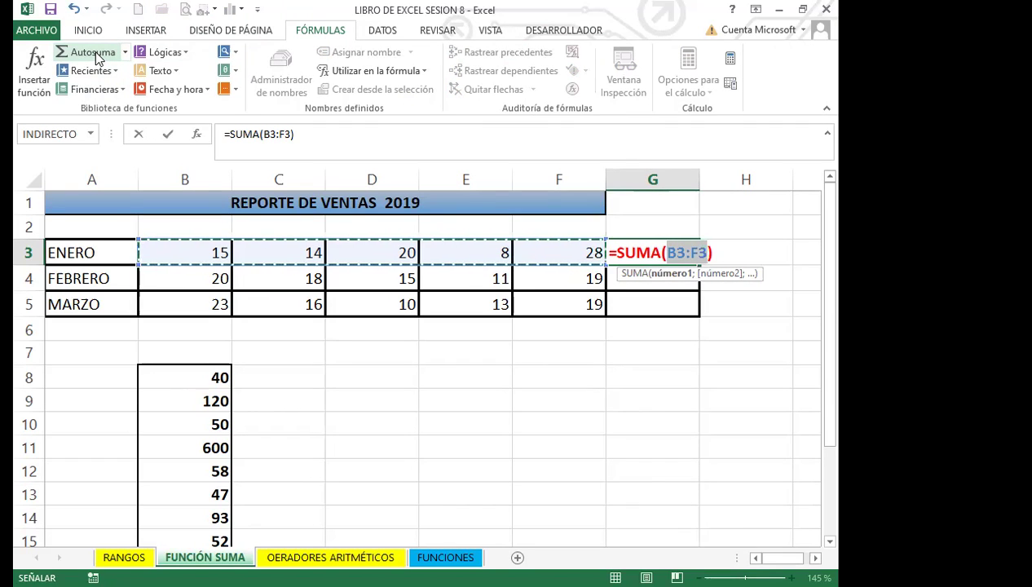
{"action": "key", "text": "Return"}
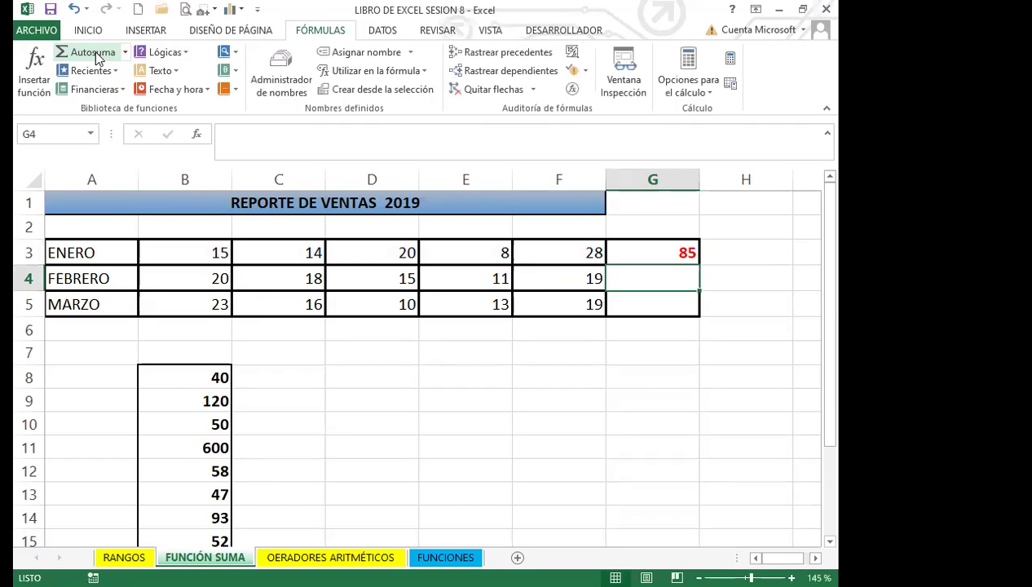
{"action": "left_click", "coordinate": [631, 250]}
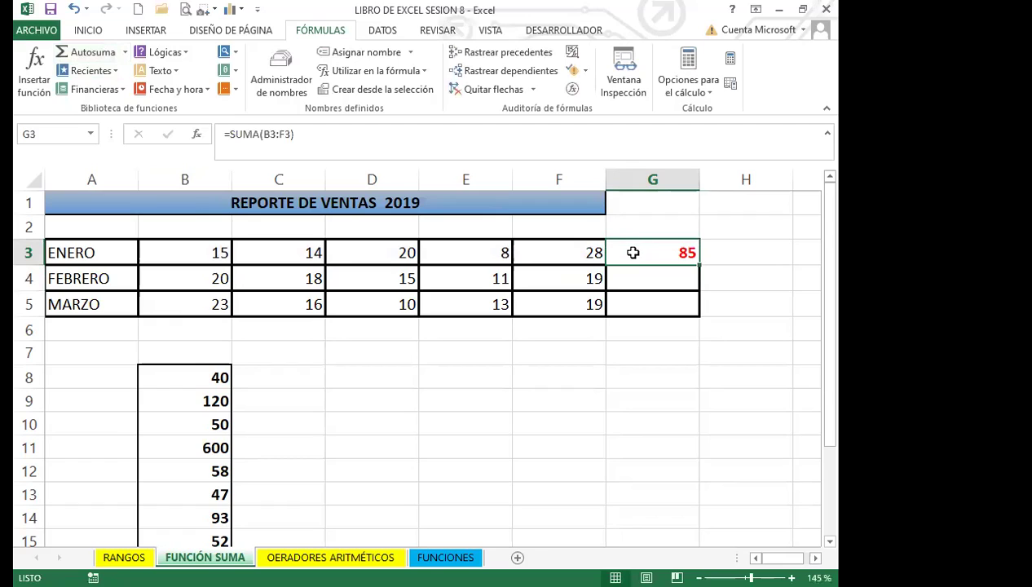
- Open the Insert Function dialog for the FEBRERO total in G4 and look through the function categories and recently used functions
{"action": "left_click", "coordinate": [644, 282]}
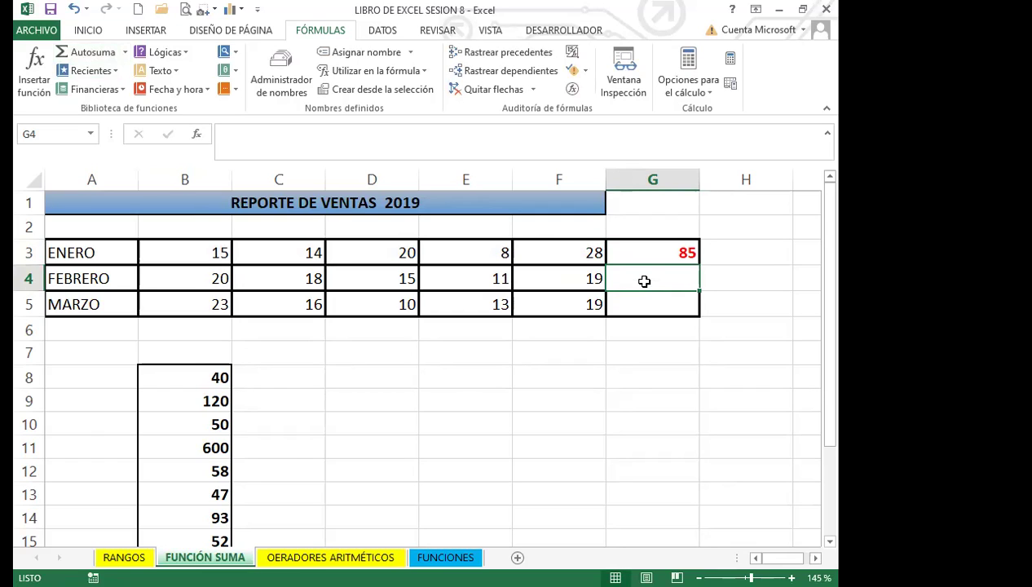
{"action": "left_click", "coordinate": [88, 31]}
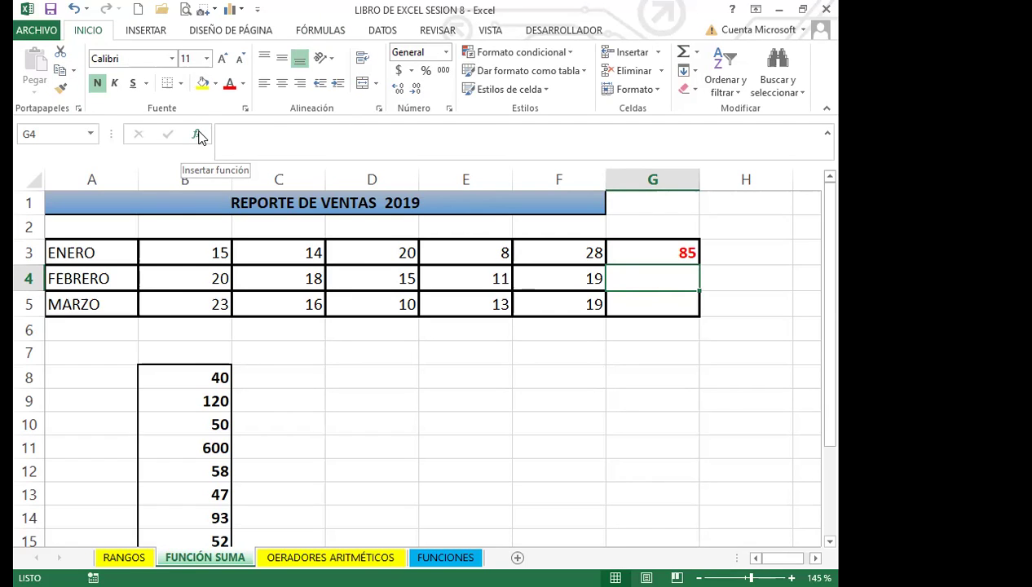
{"action": "left_click", "coordinate": [197, 137]}
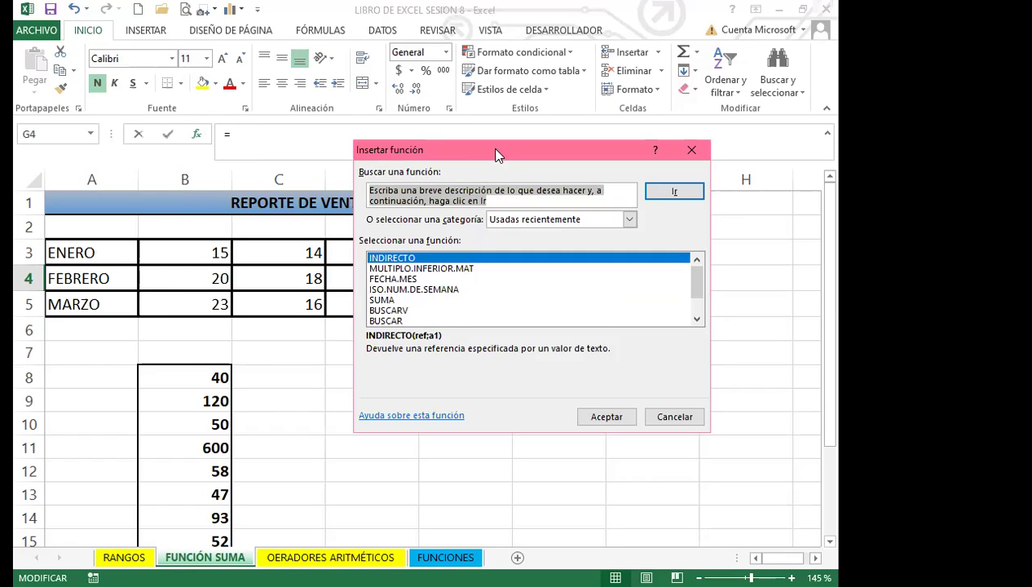
{"action": "left_click_drag", "start_coordinate": [408, 150], "coordinate": [201, 82]}
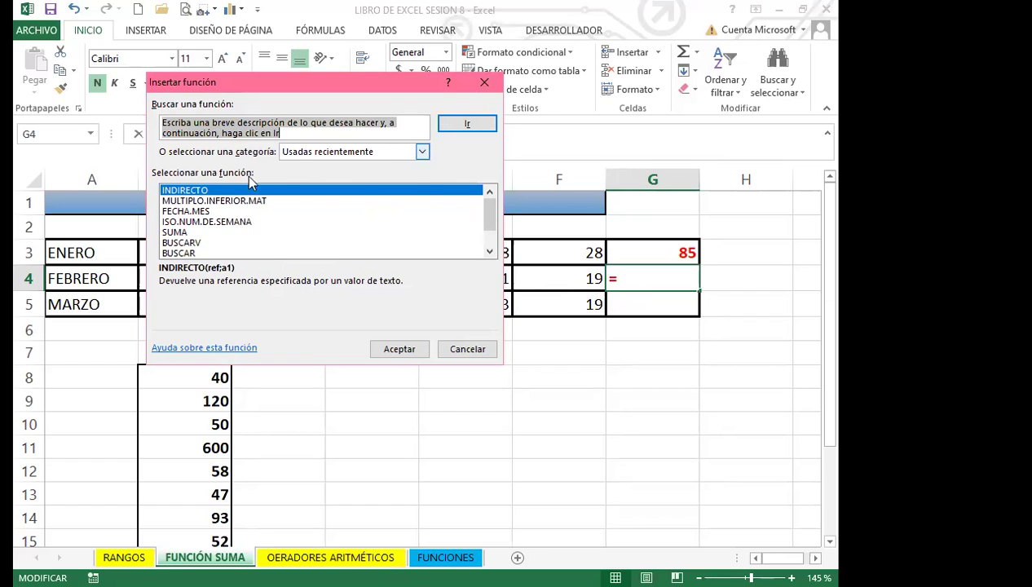
{"action": "left_click", "coordinate": [422, 152]}
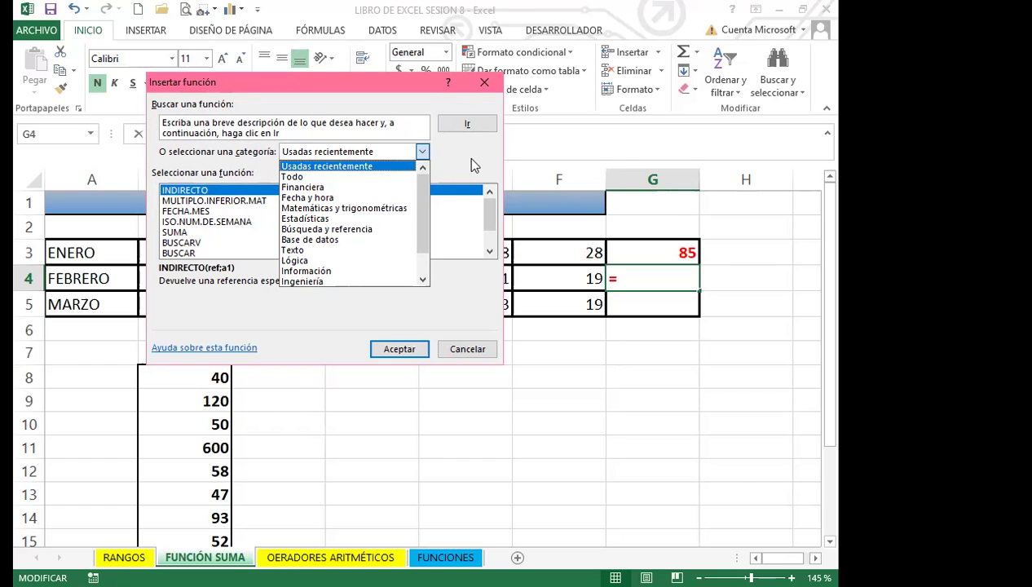
{"action": "left_click", "coordinate": [466, 156]}
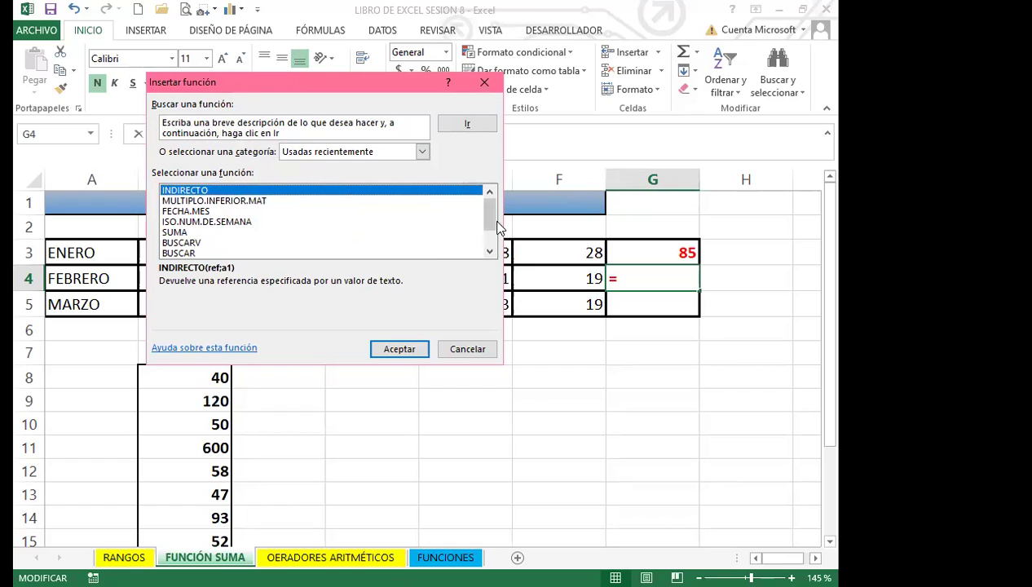
{"action": "mouse_move", "coordinate": [490, 213]}
{"action": "left_mouse_down"}
{"action": "mouse_move", "coordinate": [490, 244]}
{"action": "mouse_move", "coordinate": [492, 214]}
{"action": "left_mouse_up"}
{"action": "mouse_move", "coordinate": [491, 229]}
{"action": "left_mouse_down"}
{"action": "mouse_move", "coordinate": [490, 248]}
{"action": "mouse_move", "coordinate": [490, 227]}
{"action": "left_mouse_up"}
{"action": "left_click_drag", "start_coordinate": [491, 224], "coordinate": [490, 239]}
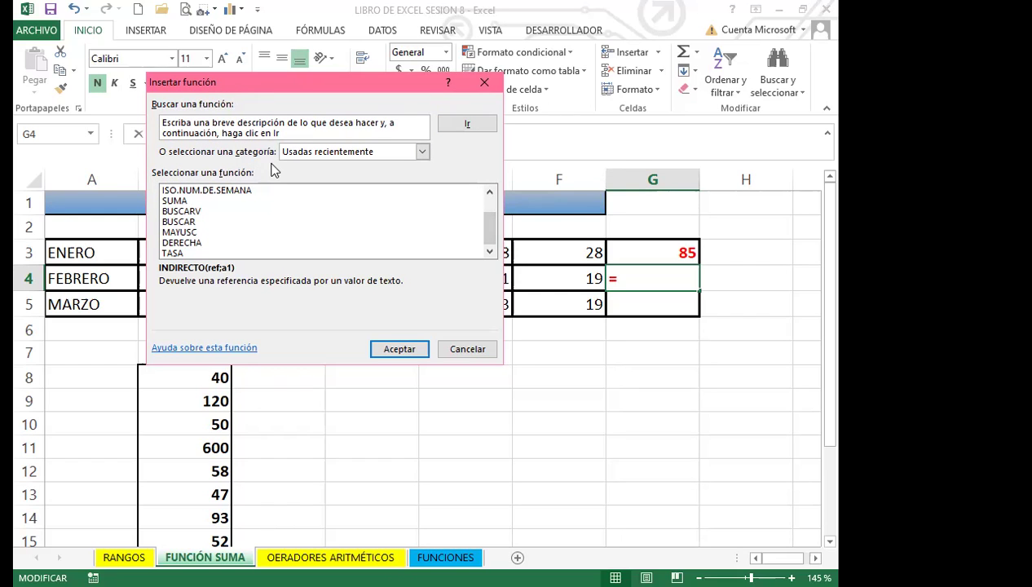
- Choose the SUMA function from the Matemáticas y trigonométricas category for G4
{"action": "left_click", "coordinate": [423, 153]}
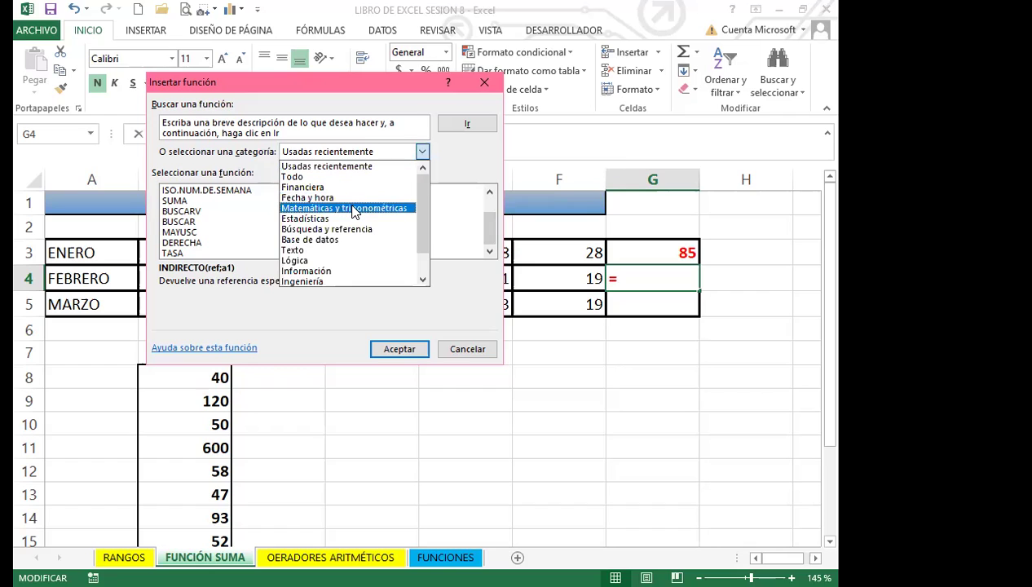
{"action": "left_click", "coordinate": [354, 209]}
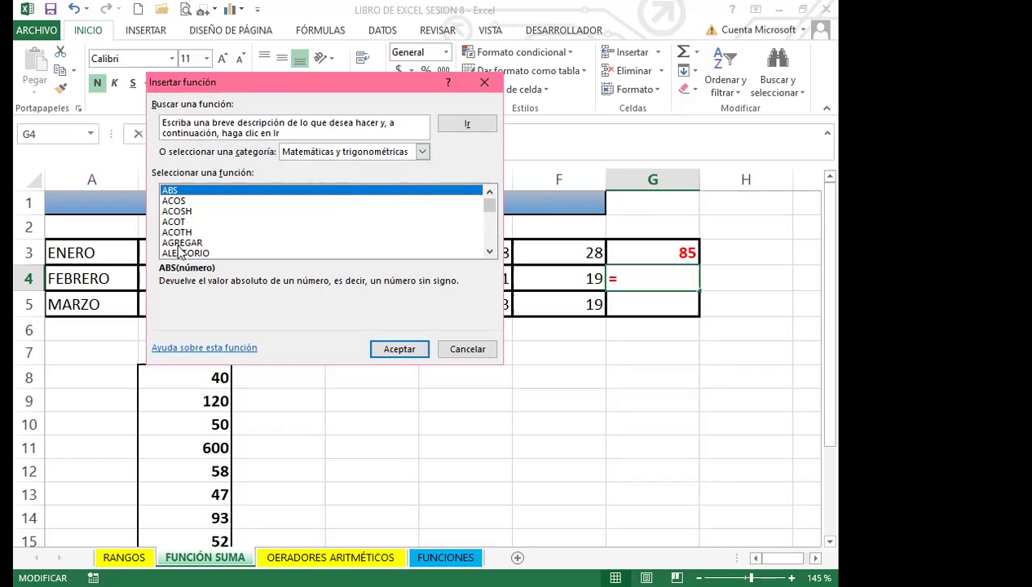
{"action": "mouse_move", "coordinate": [493, 204]}
{"action": "left_mouse_down"}
{"action": "mouse_move", "coordinate": [490, 249]}
{"action": "mouse_move", "coordinate": [488, 203]}
{"action": "left_mouse_up"}
{"action": "key", "text": "s"}
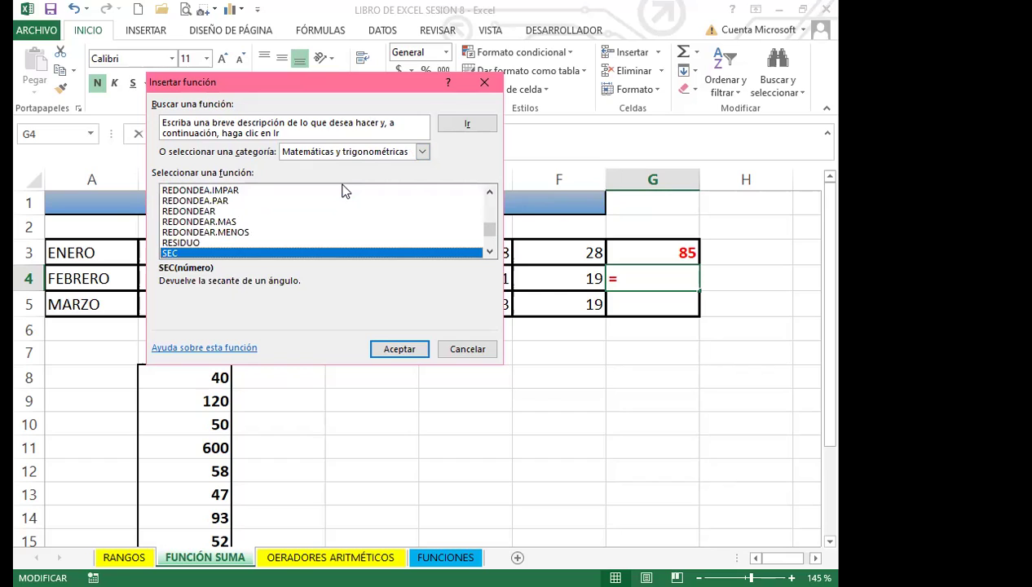
{"action": "left_click", "coordinate": [490, 253]}
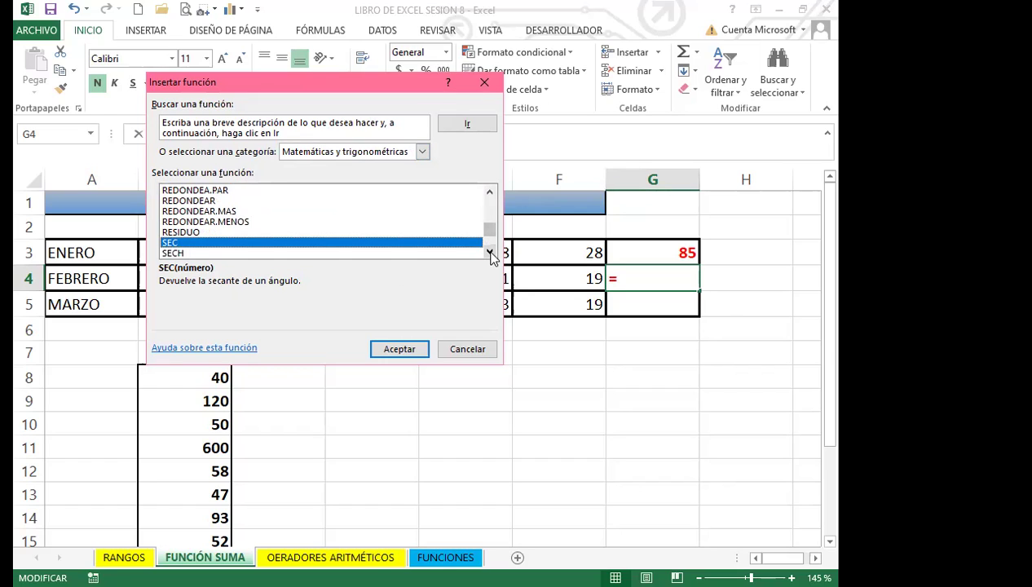
{"action": "double_click", "coordinate": [490, 253]}
{"action": "left_click", "coordinate": [490, 253]}
{"action": "double_click", "coordinate": [490, 253]}
{"action": "double_click", "coordinate": [490, 253]}
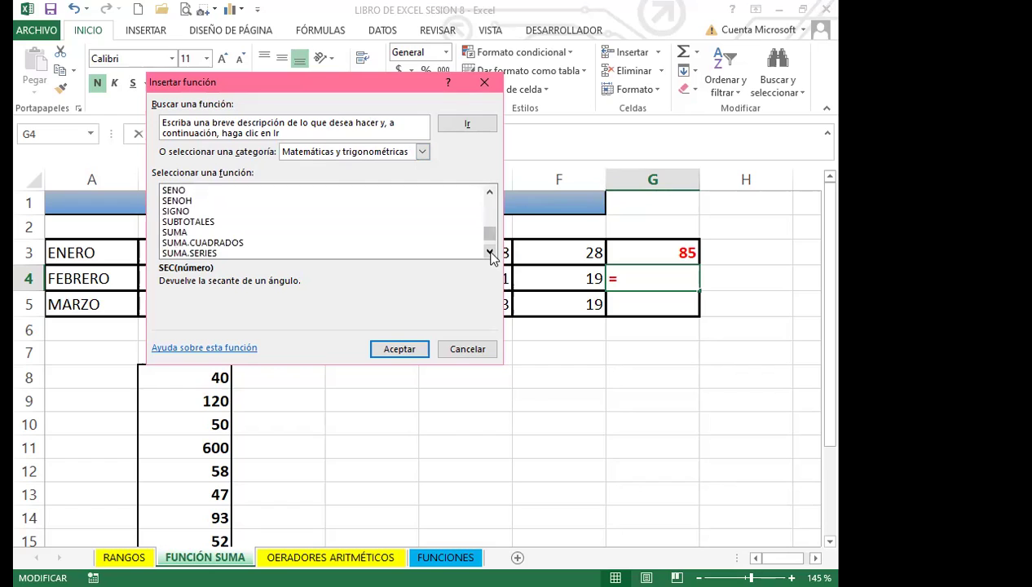
{"action": "left_click", "coordinate": [184, 234]}
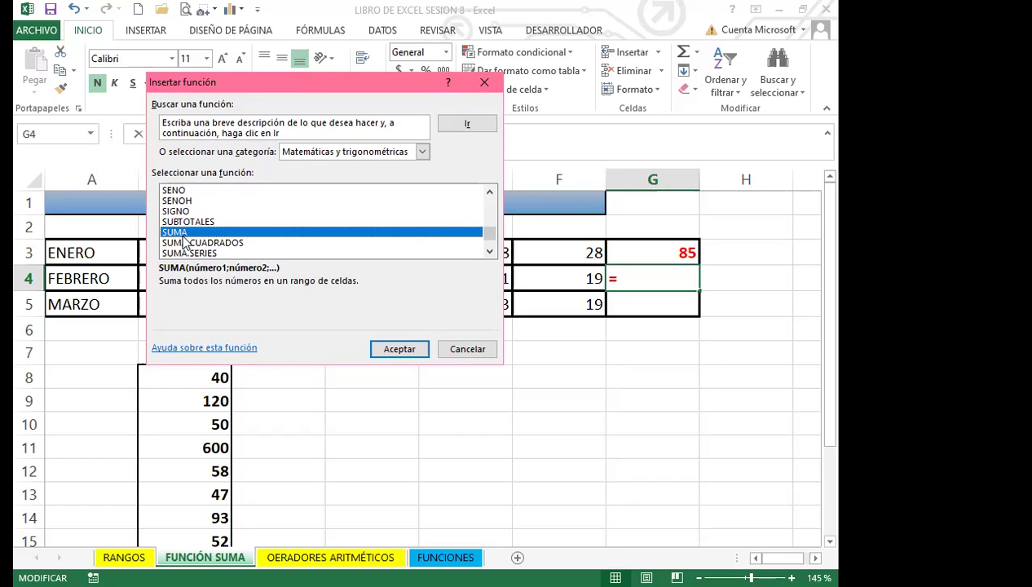
{"action": "left_click", "coordinate": [399, 350]}
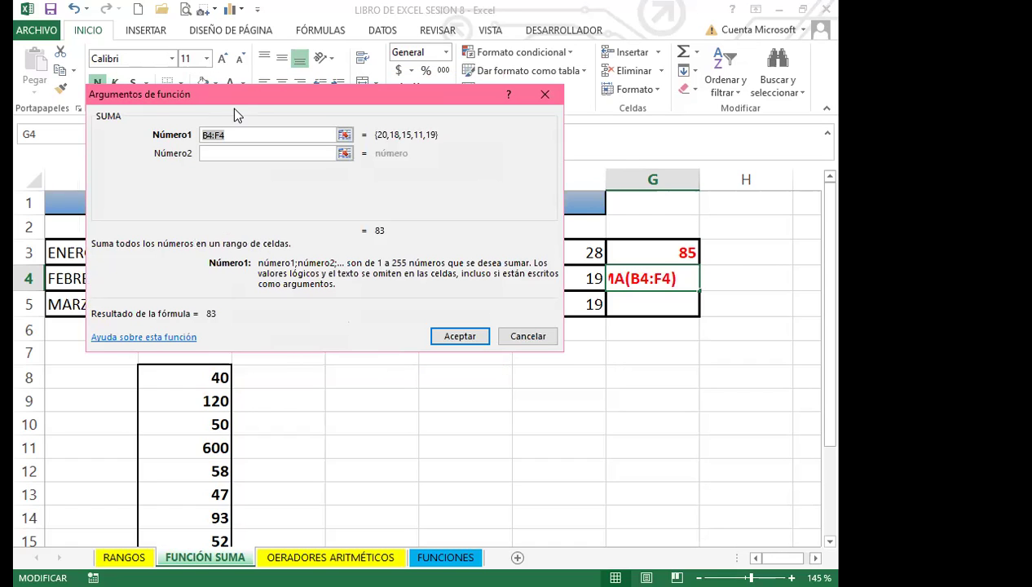
- Check the suggested range against the FEBRERO row and accept B4:F4 as the SUMA argument for G4
{"action": "left_click_drag", "start_coordinate": [263, 98], "coordinate": [436, 195]}
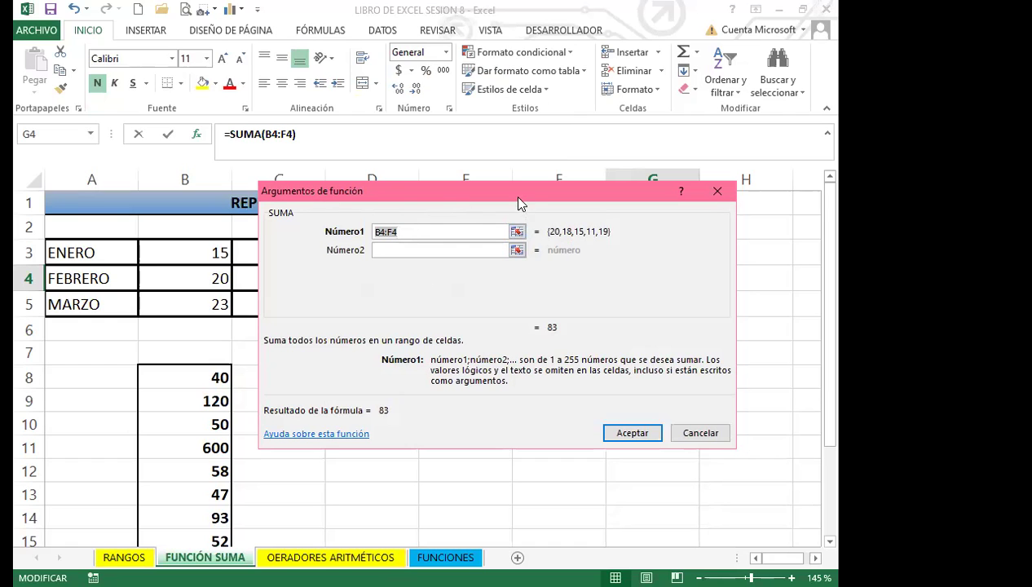
{"action": "left_click_drag", "start_coordinate": [514, 210], "coordinate": [441, 330]}
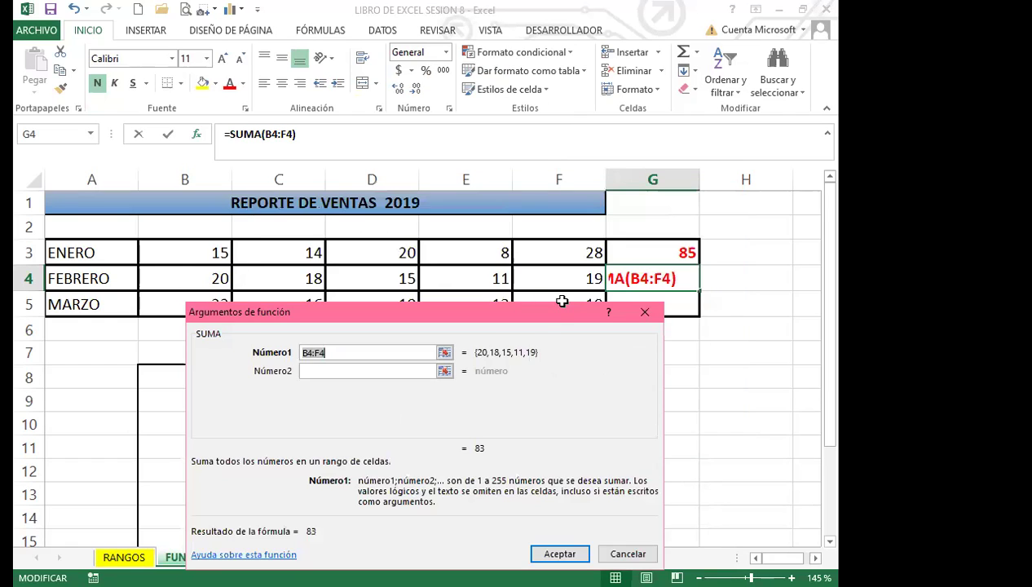
{"action": "left_click_drag", "start_coordinate": [540, 313], "coordinate": [581, 221]}
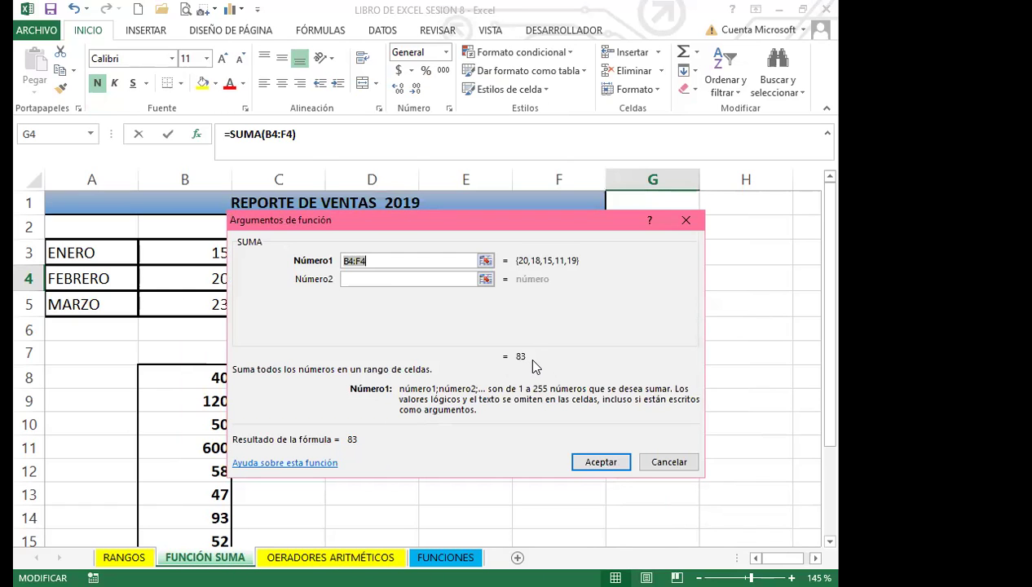
{"action": "left_click", "coordinate": [608, 462]}
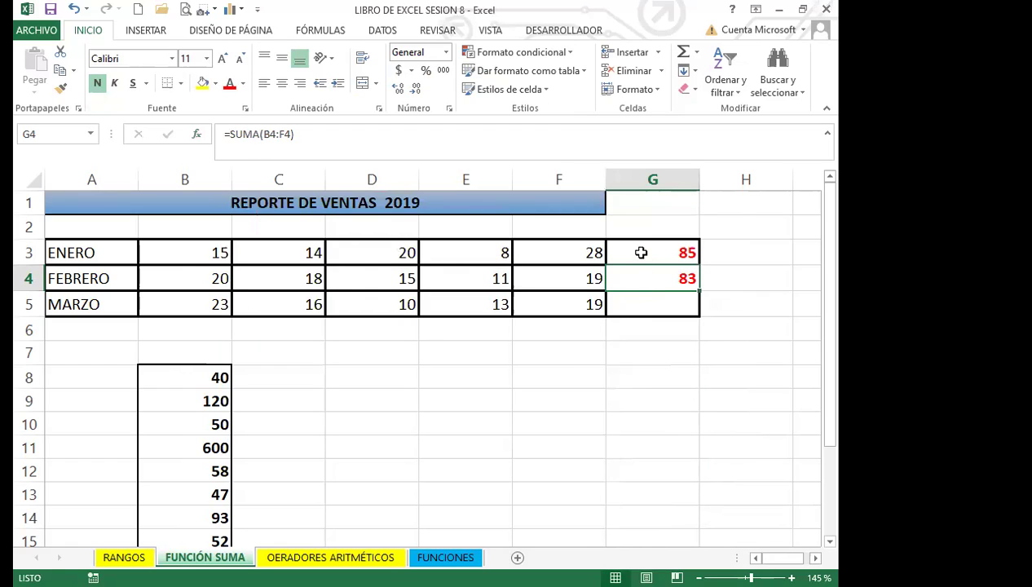
- Compare the SUMA formulas in the January and February total cells, G3 and G4
{"action": "left_click", "coordinate": [634, 251]}
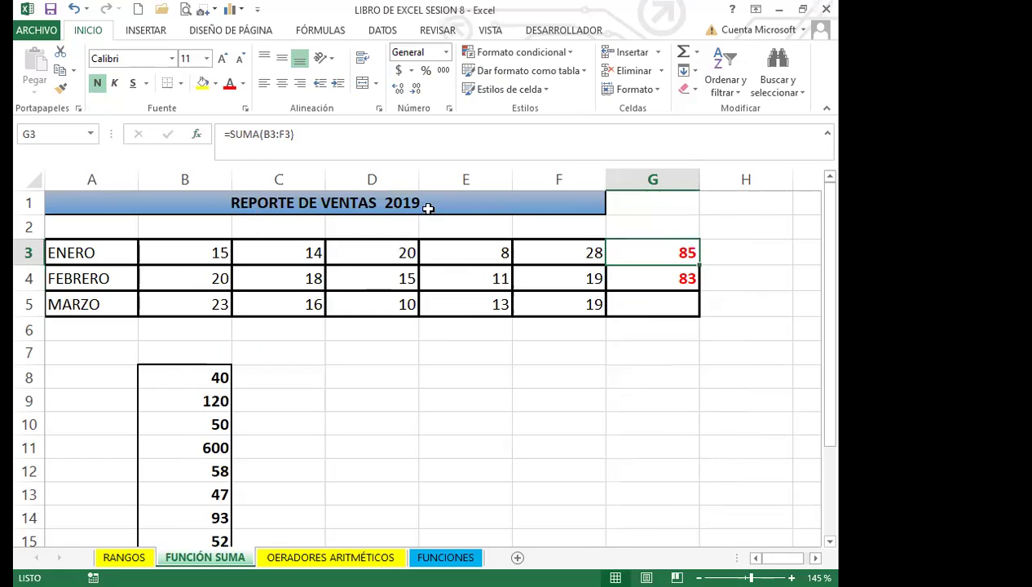
{"action": "left_click", "coordinate": [631, 282]}
{"action": "left_click", "coordinate": [633, 255]}
{"action": "left_click", "coordinate": [637, 285]}
{"action": "left_click", "coordinate": [638, 256]}
{"action": "left_click", "coordinate": [633, 284]}
{"action": "left_click", "coordinate": [634, 252]}
{"action": "left_click", "coordinate": [649, 278]}
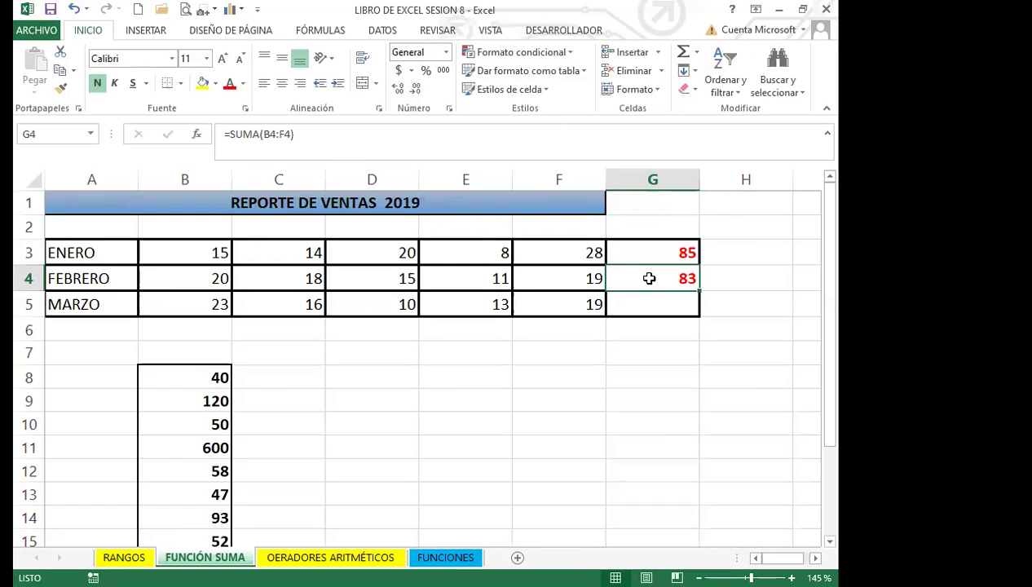
{"action": "left_click", "coordinate": [641, 250]}
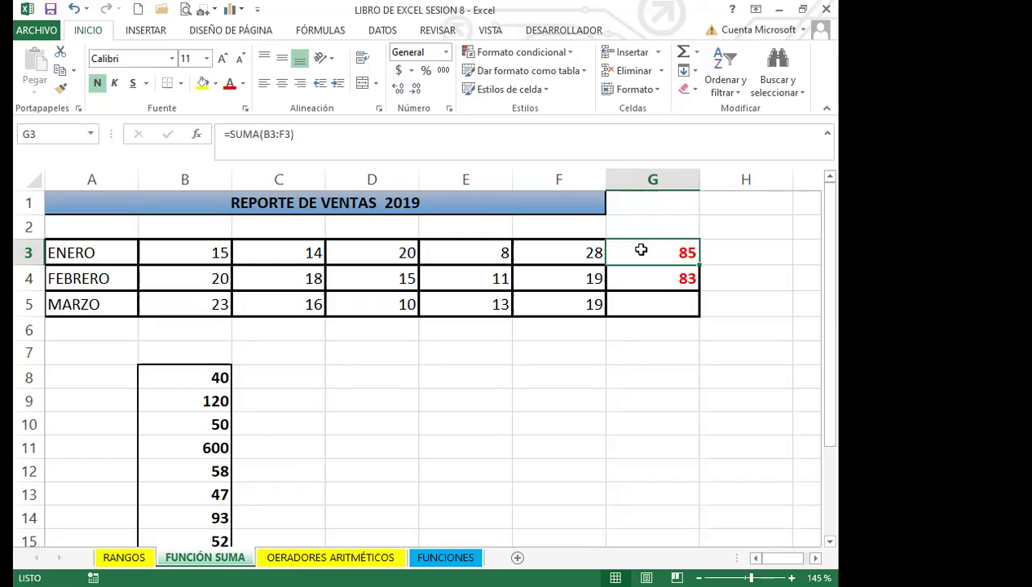
{"action": "left_click", "coordinate": [675, 286]}
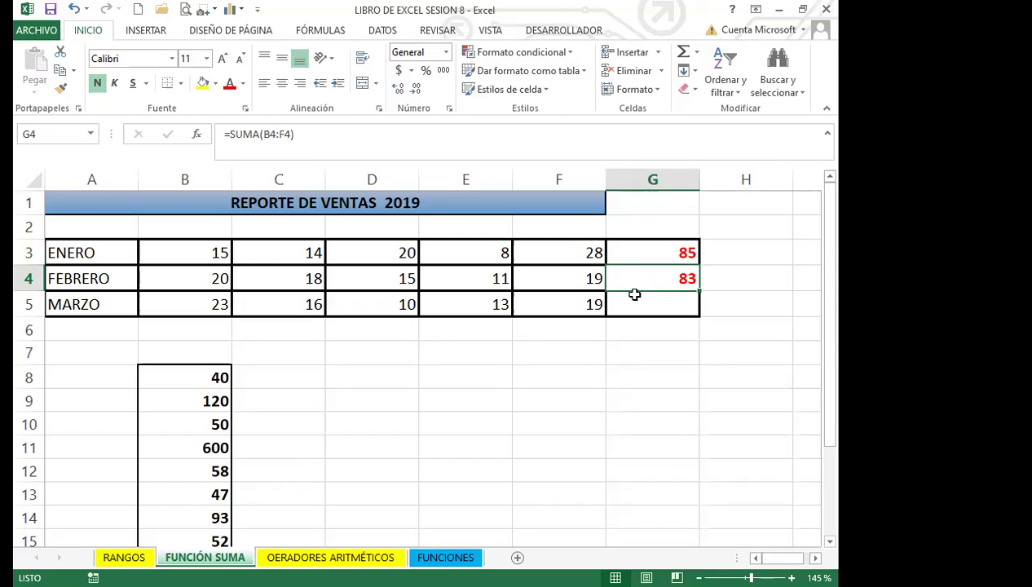
- Enter =SUMA(B5:F5) in G5 to total the March row
{"action": "left_click", "coordinate": [636, 305]}
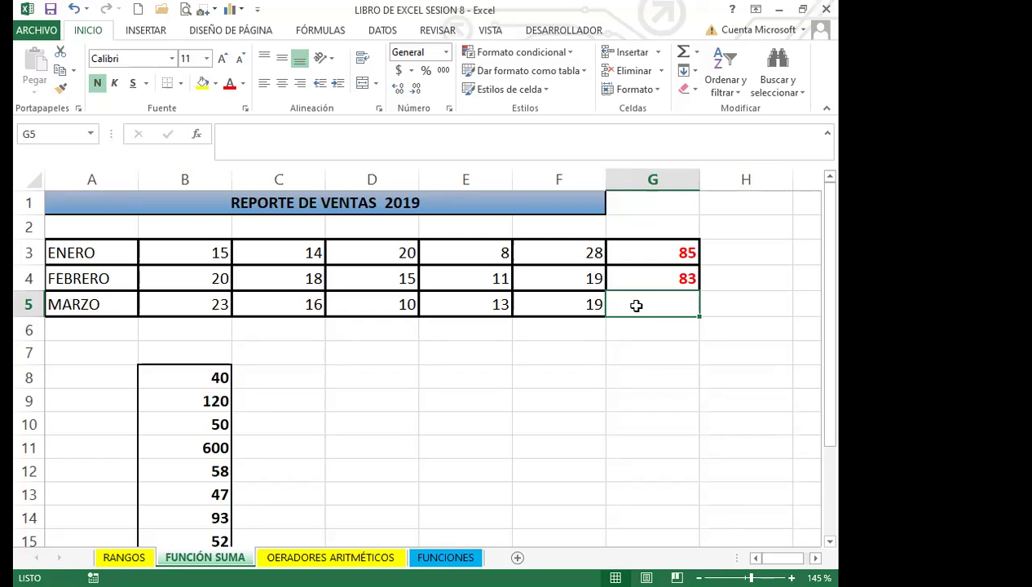
{"action": "type", "text": "="}
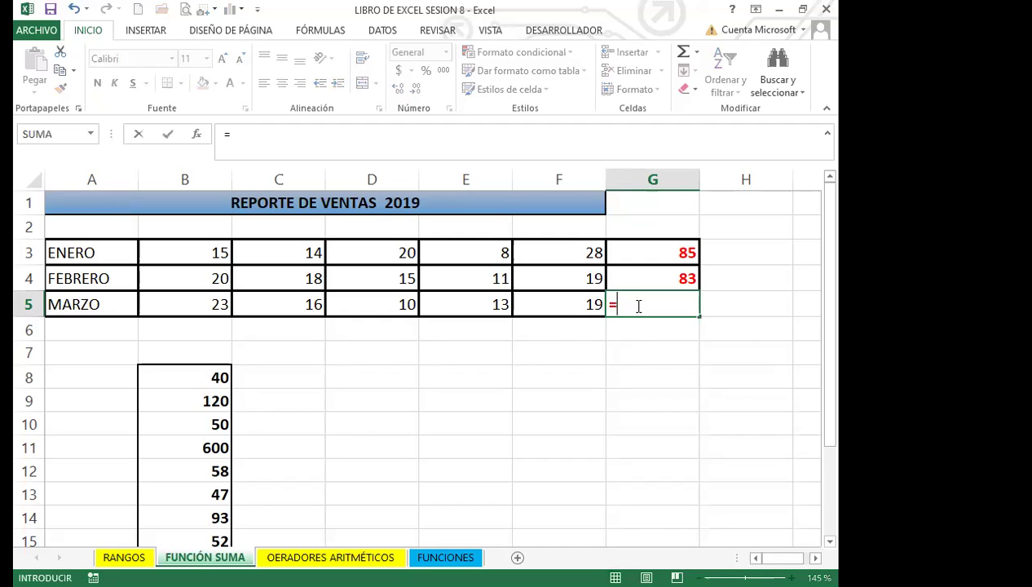
{"action": "type", "text": "SUMA"}
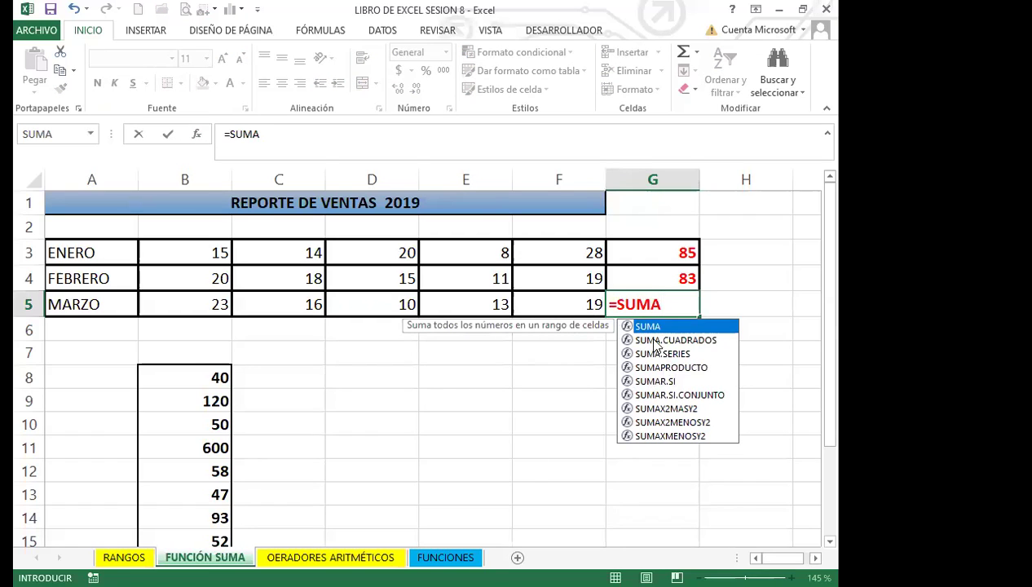
{"action": "double_click", "coordinate": [653, 328]}
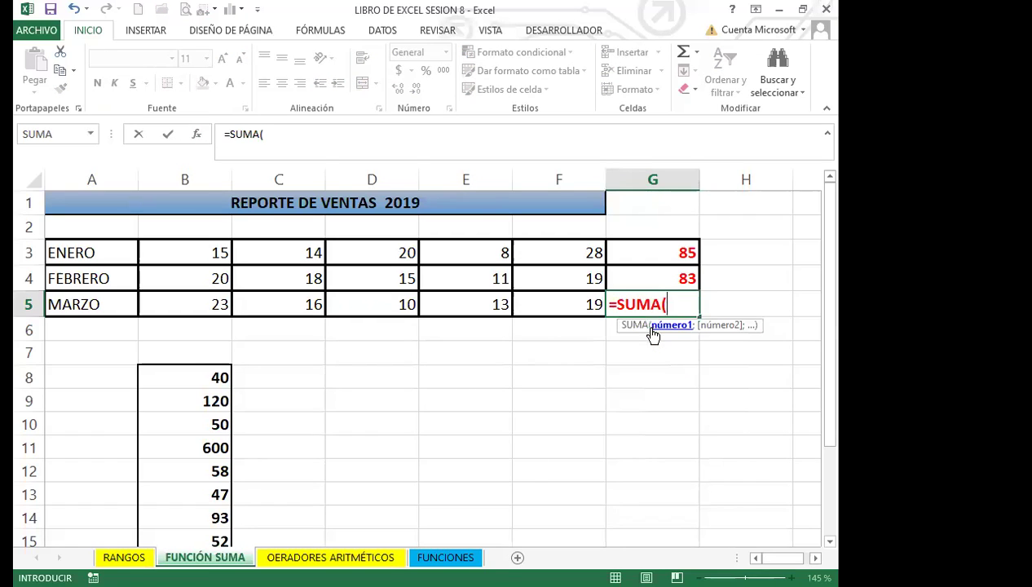
{"action": "key", "text": "BackSpace"}
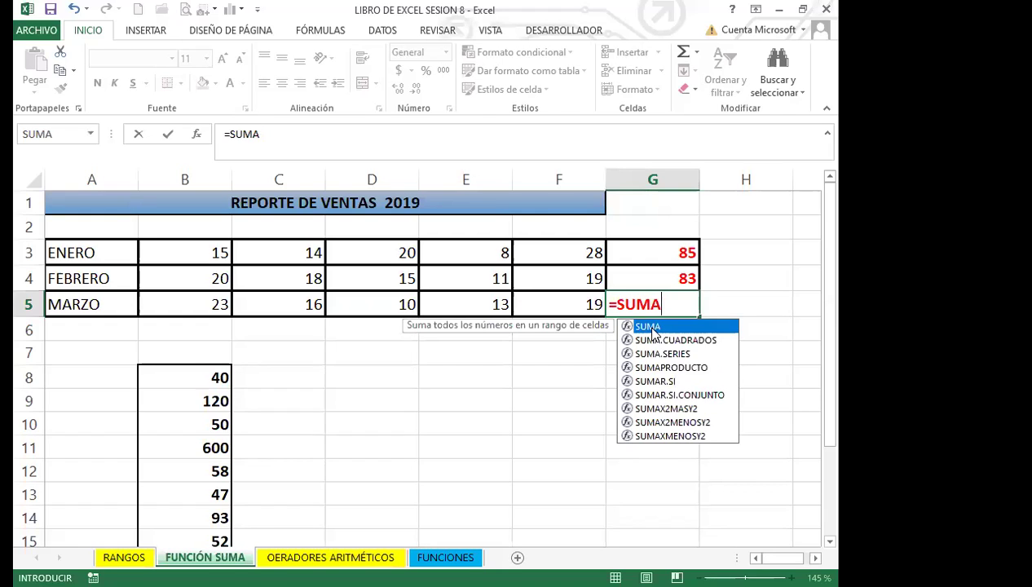
{"action": "double_click", "coordinate": [653, 329]}
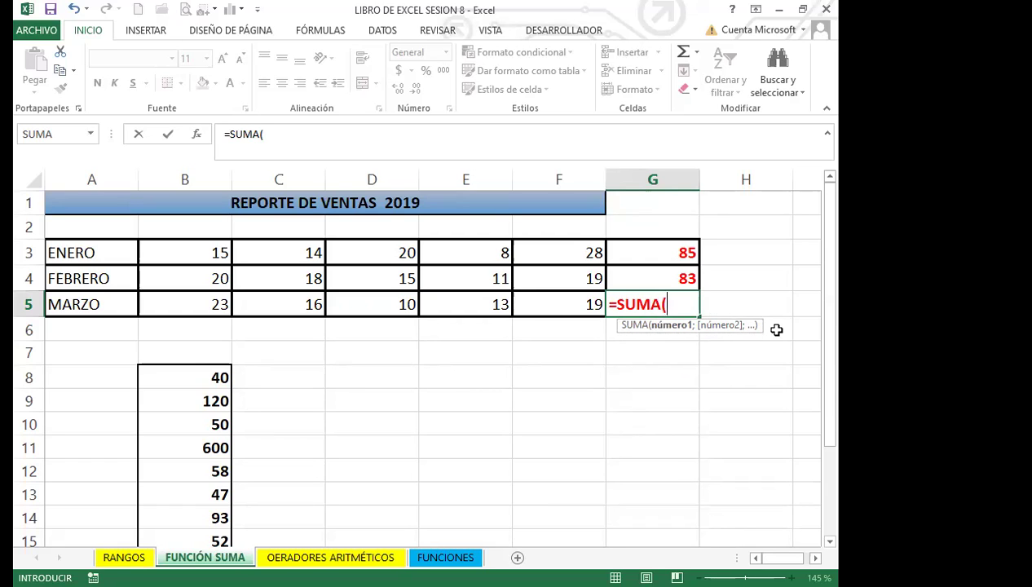
{"action": "left_click", "coordinate": [182, 303]}
{"action": "left_click", "coordinate": [564, 303], "text": "shift"}
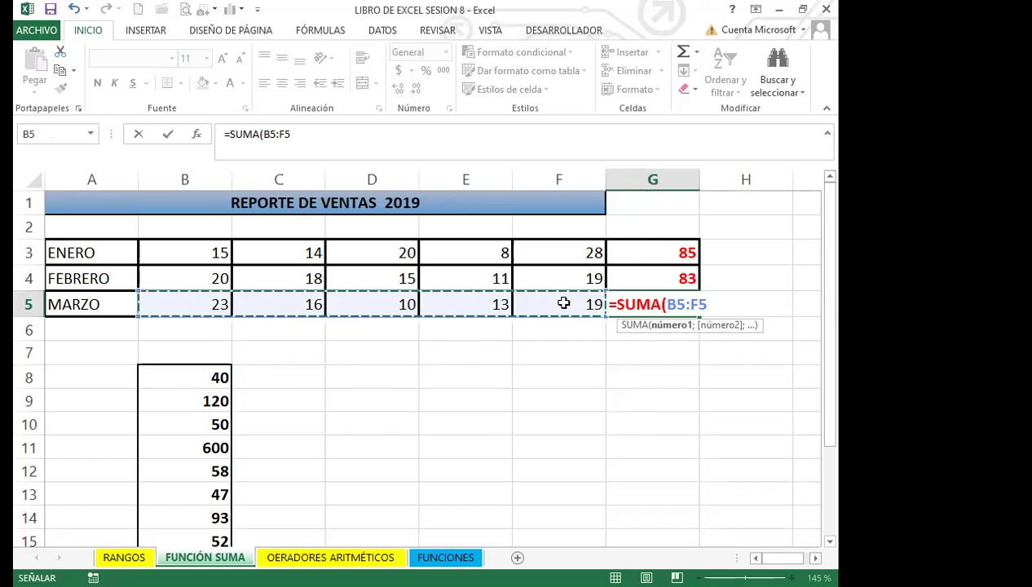
{"action": "type", "text": ")"}
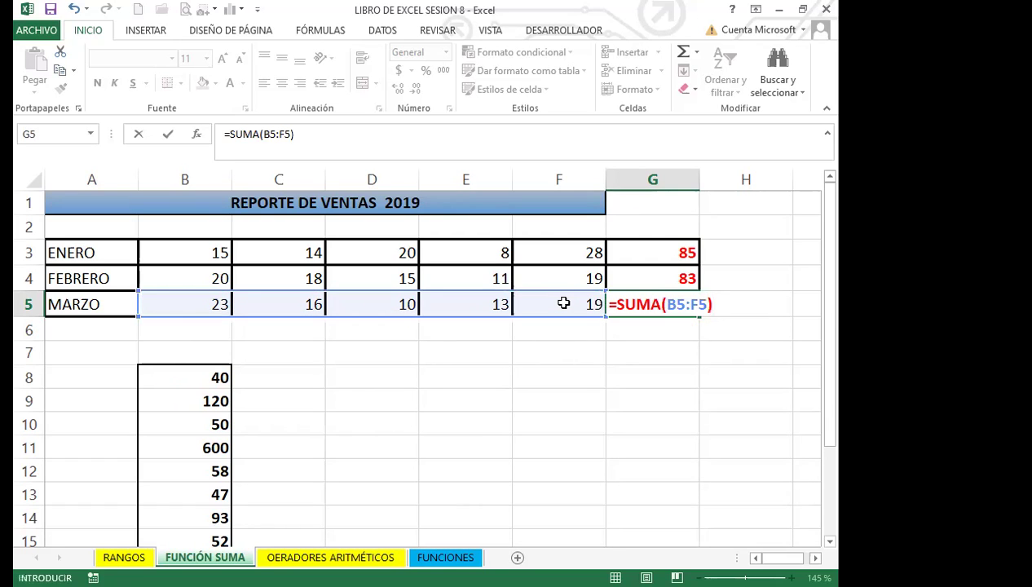
{"action": "key", "text": "Return"}
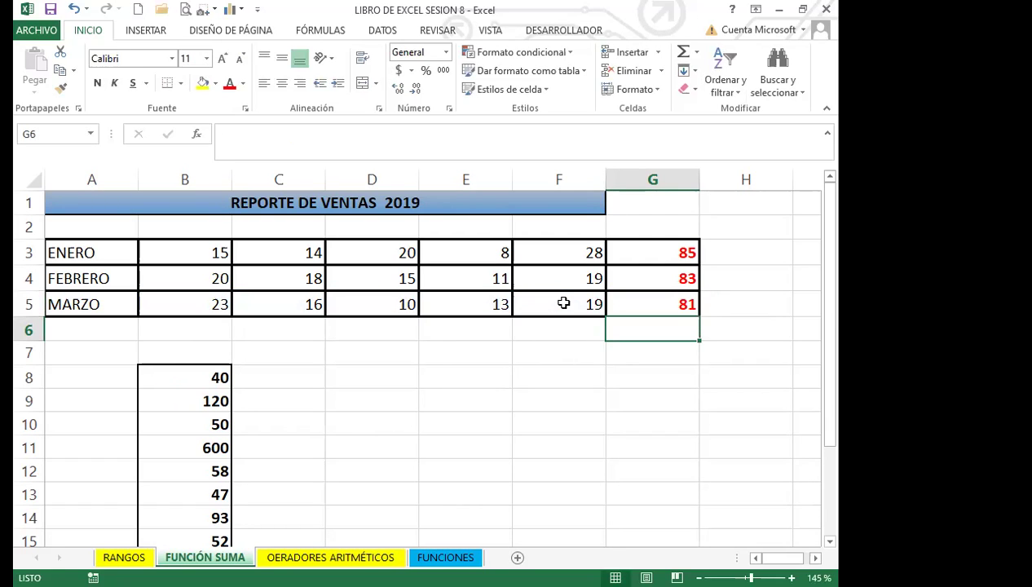
- Review the SUMA formulas of the January, February and March totals in G3, G4 and G5
{"action": "left_click", "coordinate": [661, 257]}
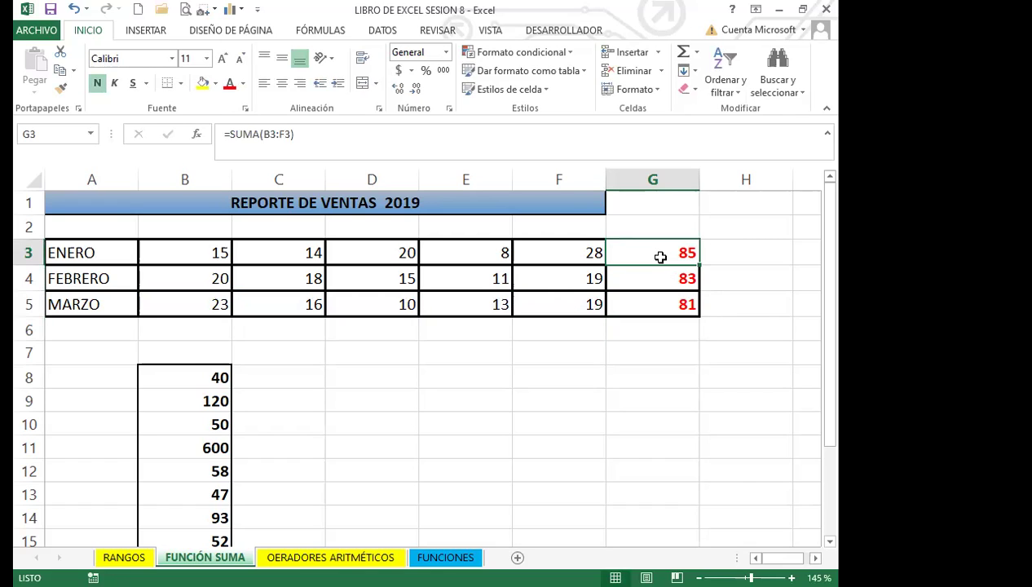
{"action": "key", "text": "Down"}
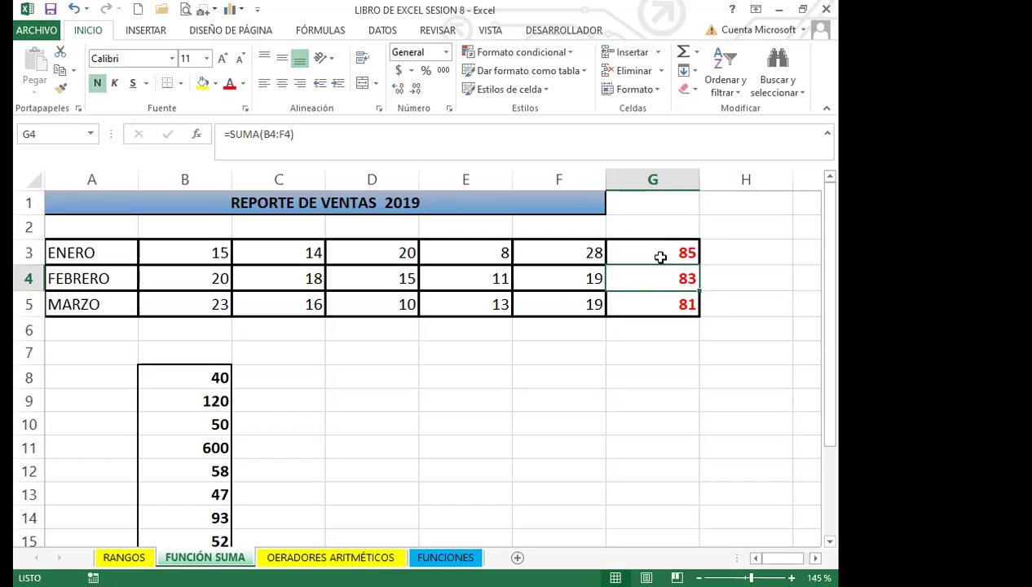
{"action": "key", "text": "Down"}
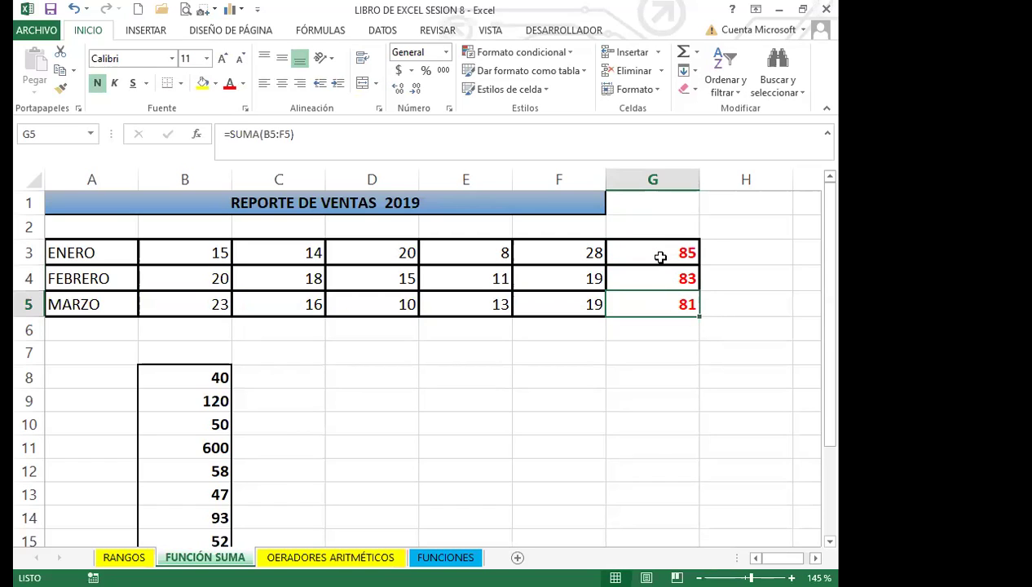
{"action": "key", "text": "Up"}
{"action": "key", "text": "Up"}
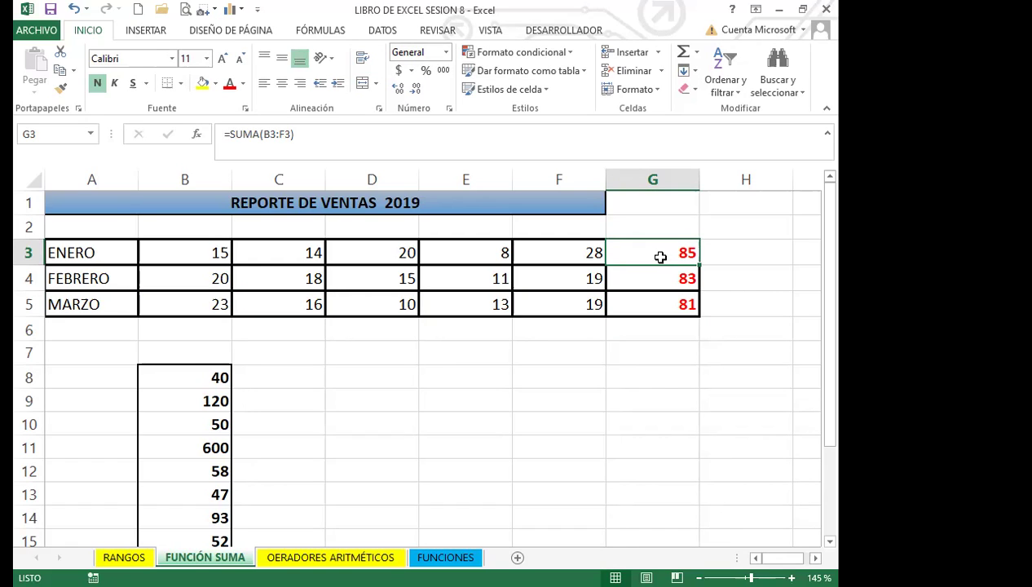
{"action": "key", "text": "Down"}
{"action": "key", "text": "Down"}
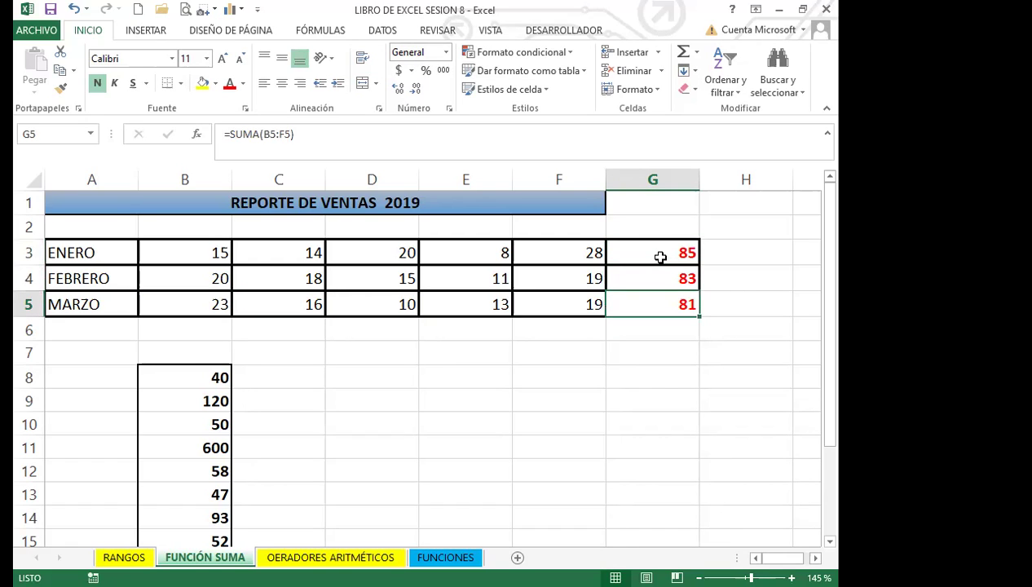
{"action": "key", "text": "Up"}
{"action": "key", "text": "Up"}
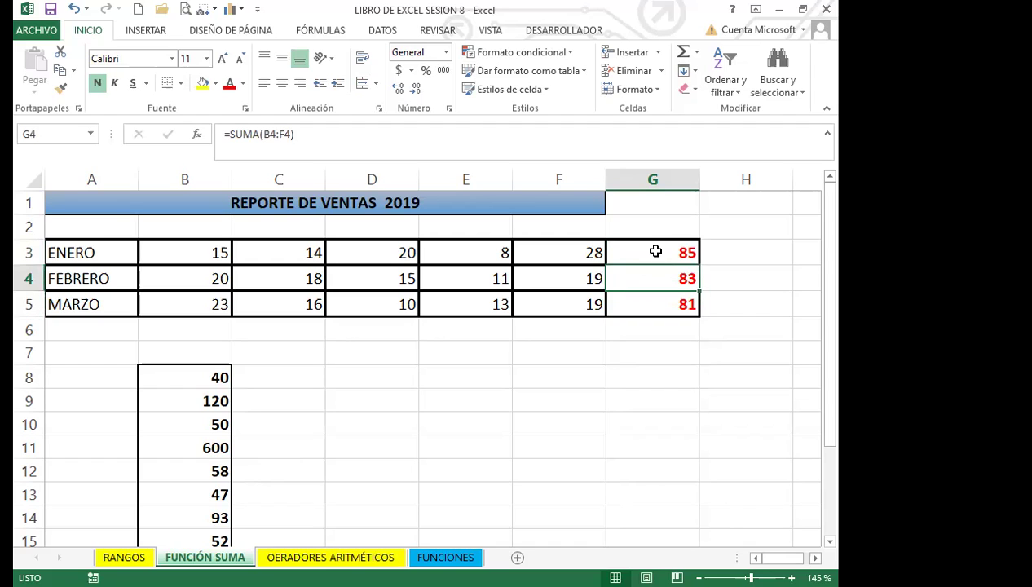
{"action": "key", "text": "Down"}
{"action": "key", "text": "Down"}
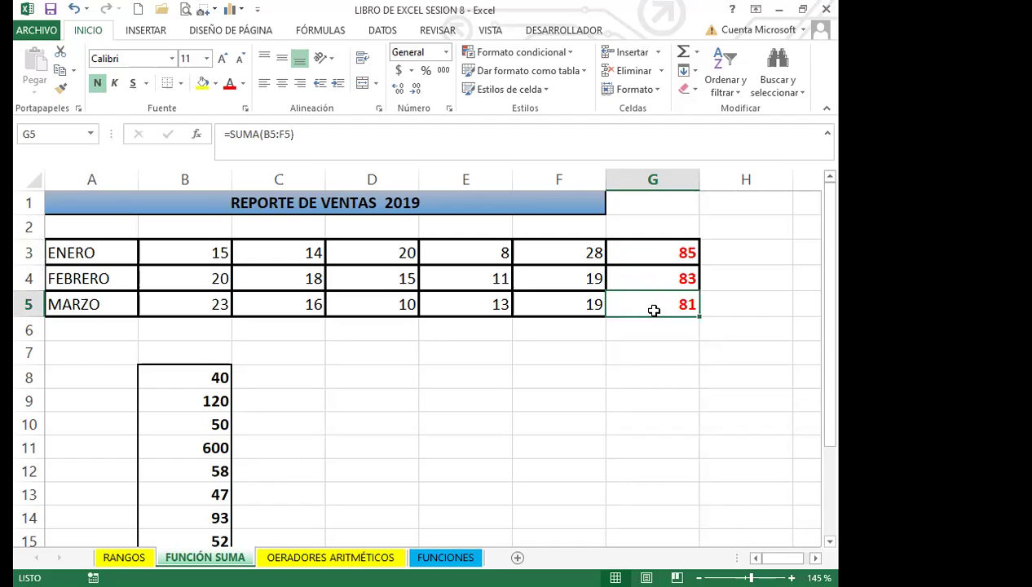
{"action": "left_click", "coordinate": [644, 256]}
{"action": "left_click", "coordinate": [646, 281]}
{"action": "left_click", "coordinate": [645, 304]}
{"action": "left_click", "coordinate": [647, 253]}
{"action": "left_click", "coordinate": [647, 277]}
{"action": "left_click", "coordinate": [646, 300]}
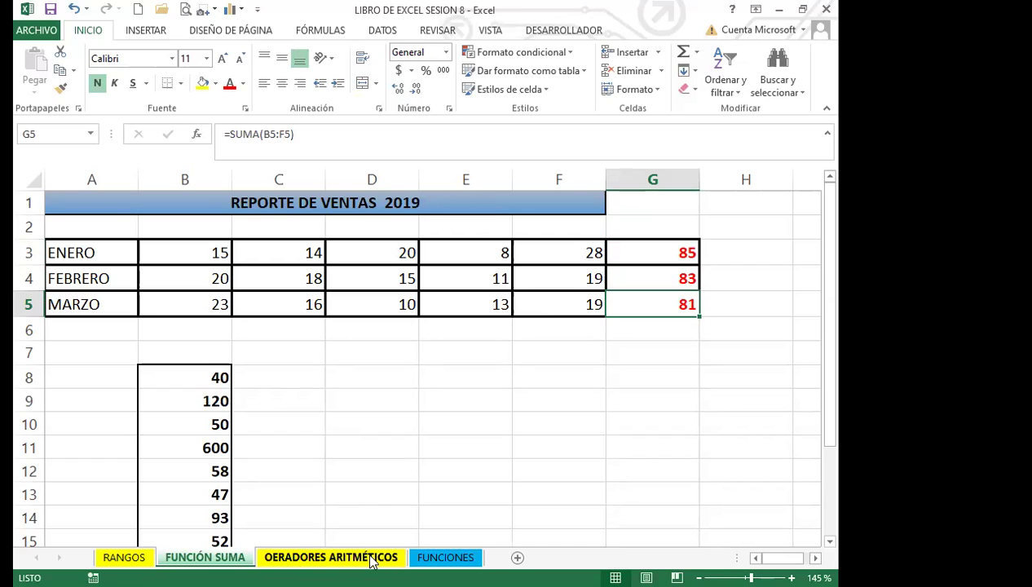
- Total the number column in the TOTAL cell B17 with AutoSum over B8:B16
{"action": "left_click", "coordinate": [315, 450]}
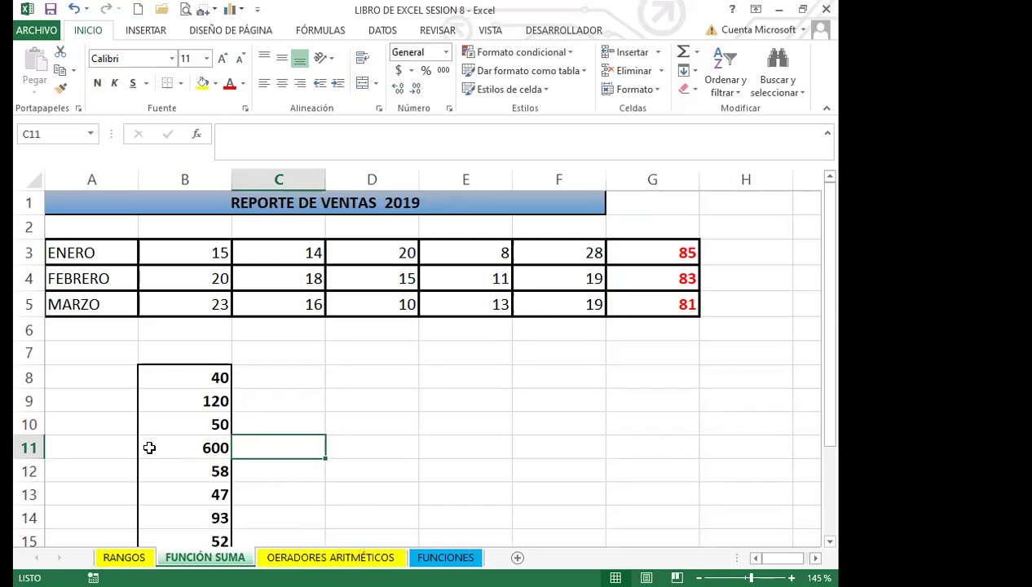
{"action": "scroll", "coordinate": [147, 448], "scroll_direction": "down", "scroll_amount": 1}
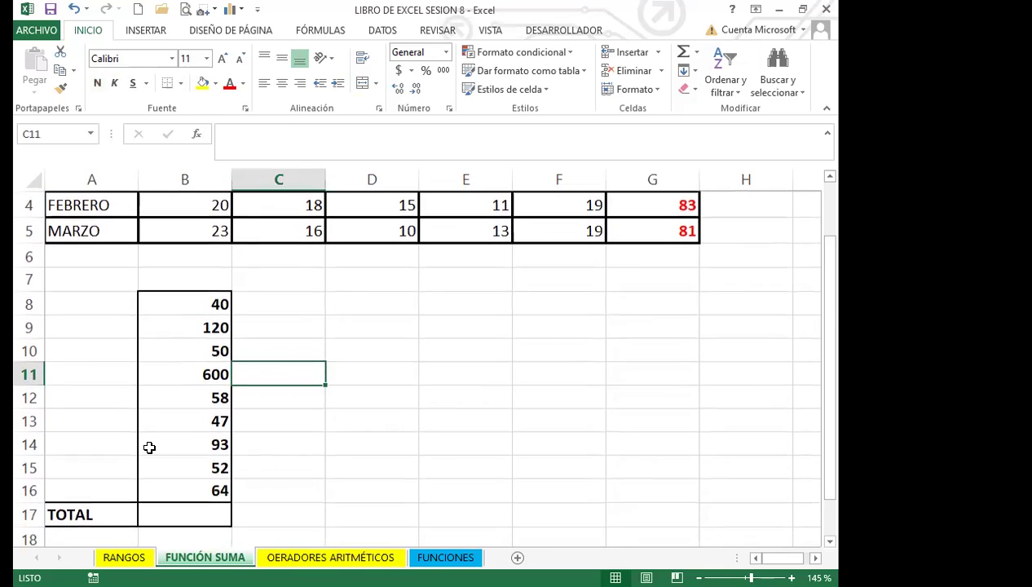
{"action": "left_click", "coordinate": [196, 515]}
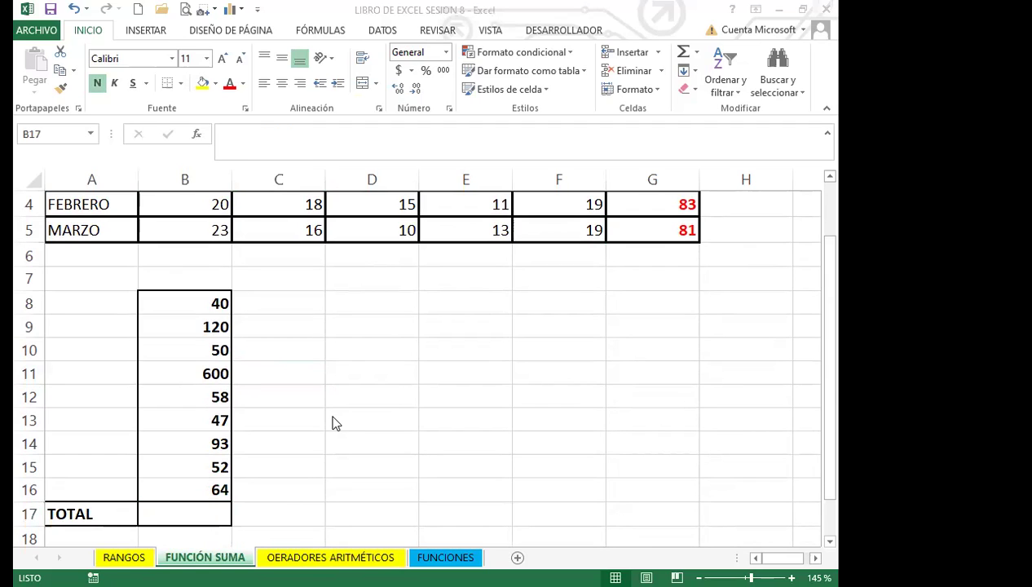
{"action": "left_click", "coordinate": [194, 510]}
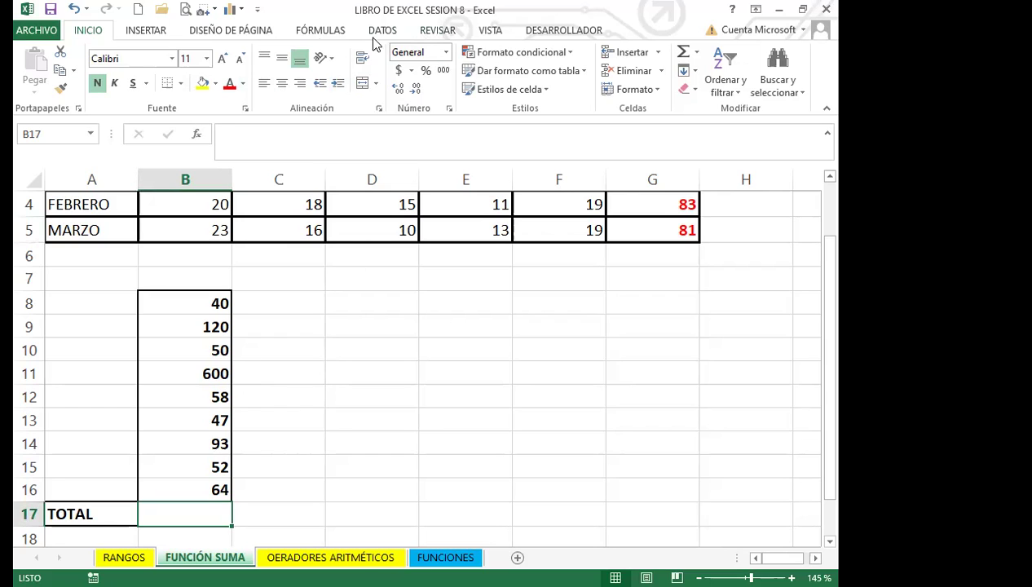
{"action": "left_click", "coordinate": [683, 53]}
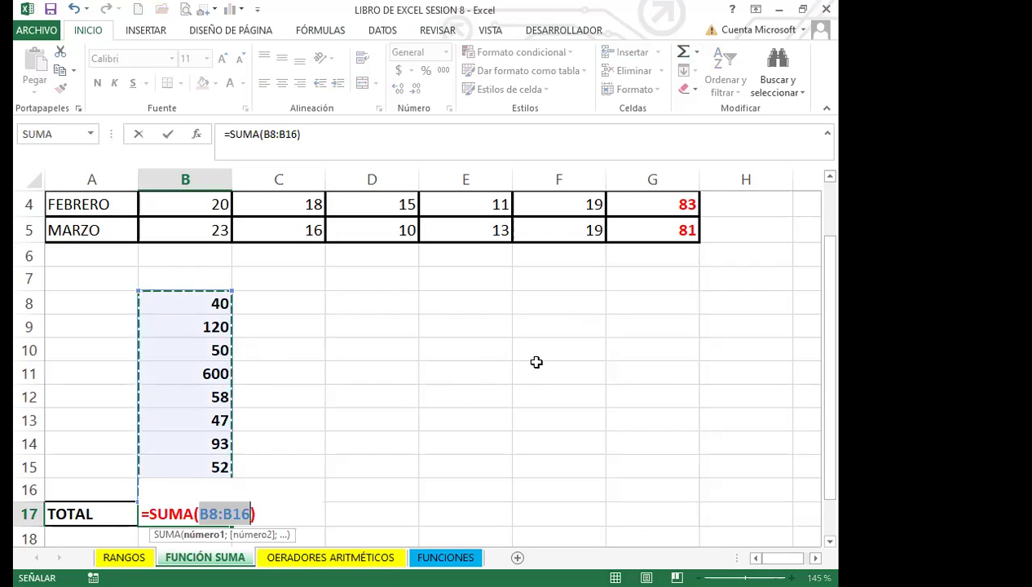
{"action": "key", "text": "Return"}
- Highlight the three monthly totals in G3:G5 to examine them as a range
{"action": "scroll", "coordinate": [465, 378], "scroll_direction": "up", "scroll_amount": 2}
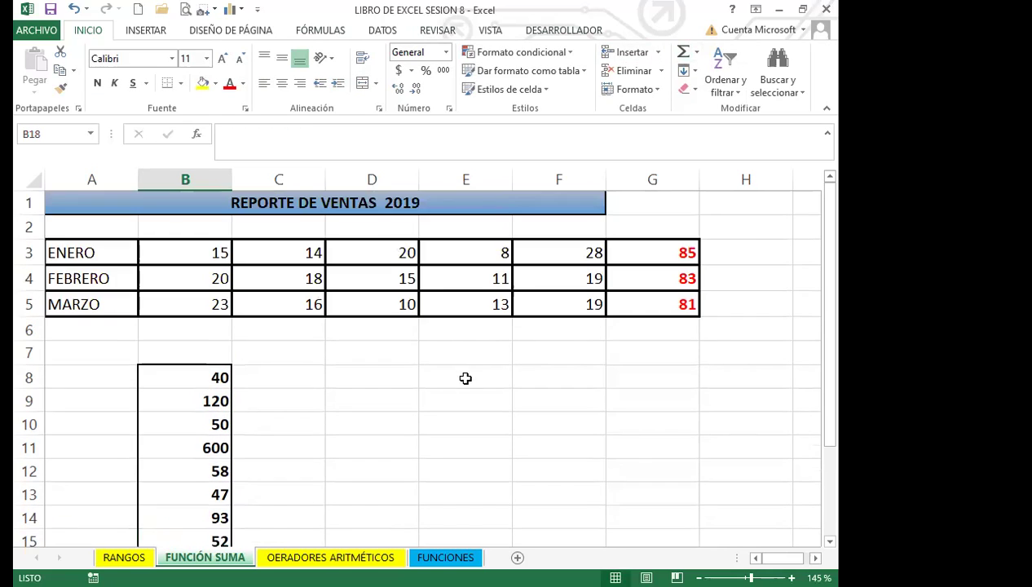
{"action": "left_click_drag", "start_coordinate": [644, 255], "coordinate": [649, 297]}
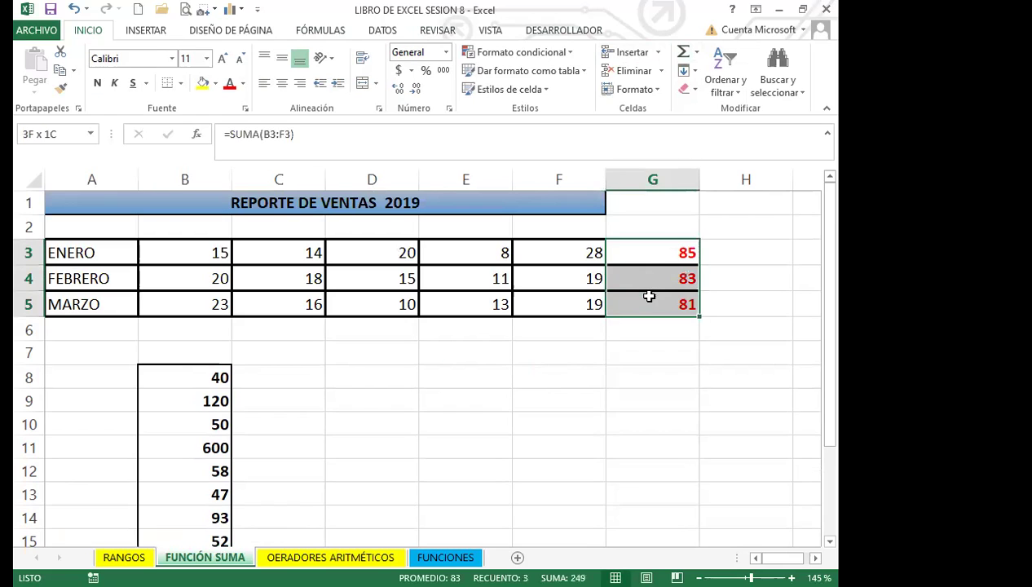
{"action": "left_click", "coordinate": [647, 256]}
{"action": "left_click_drag", "start_coordinate": [644, 303], "coordinate": [644, 303]}
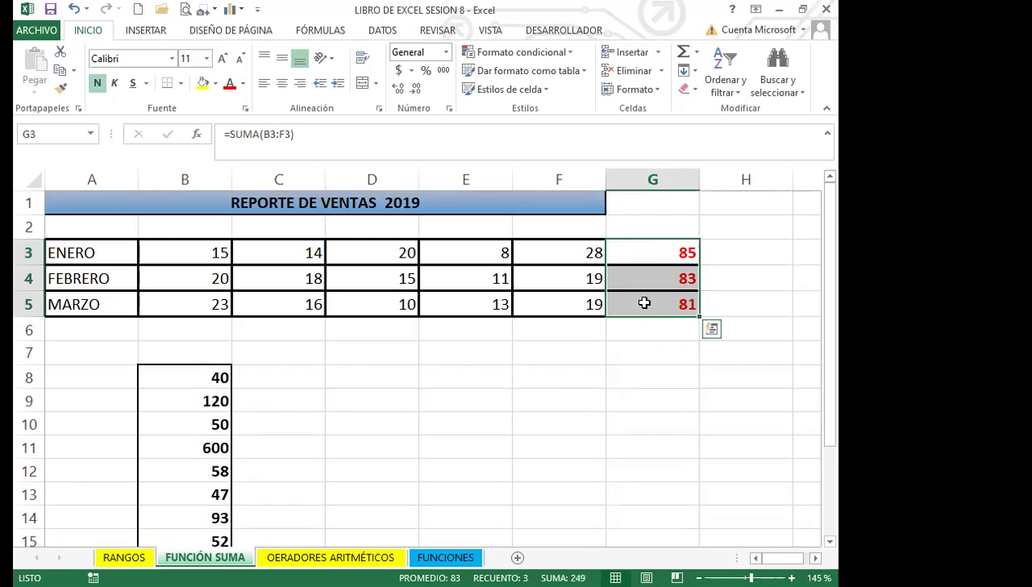
{"action": "left_click", "coordinate": [592, 400]}
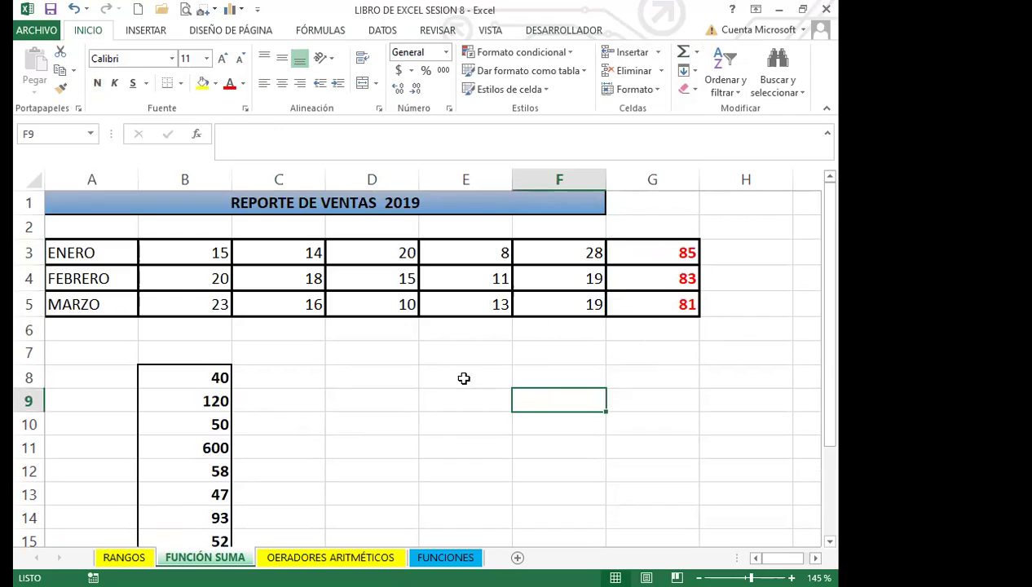
- Clear the March total formula from G5
{"action": "left_click", "coordinate": [644, 304]}
{"action": "key", "text": "Delete"}
{"action": "left_click", "coordinate": [613, 367]}
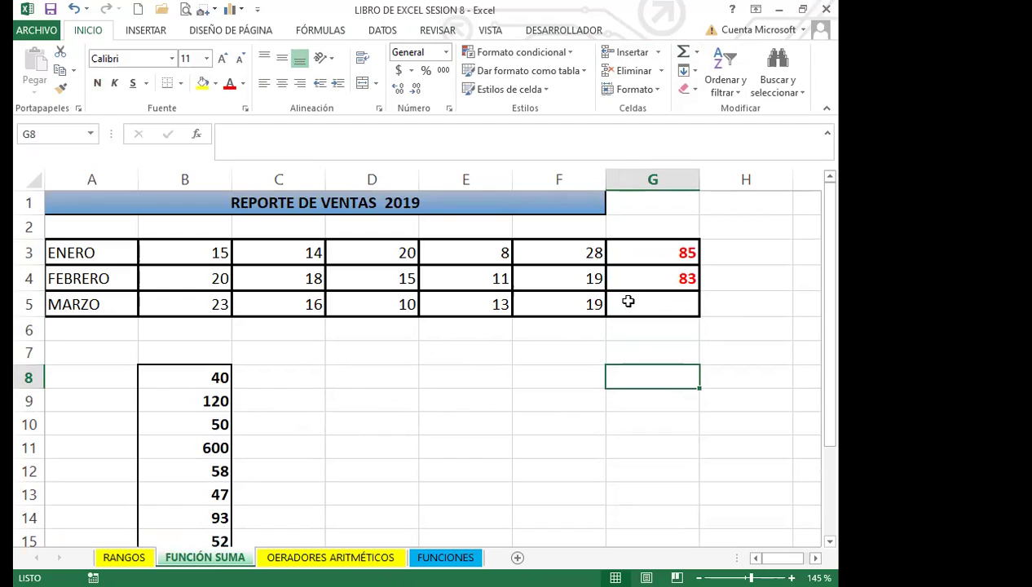
- Try AutoSum on the March total in G5 with its proposed range G3:G4, and clear the cell again
{"action": "left_click", "coordinate": [642, 304]}
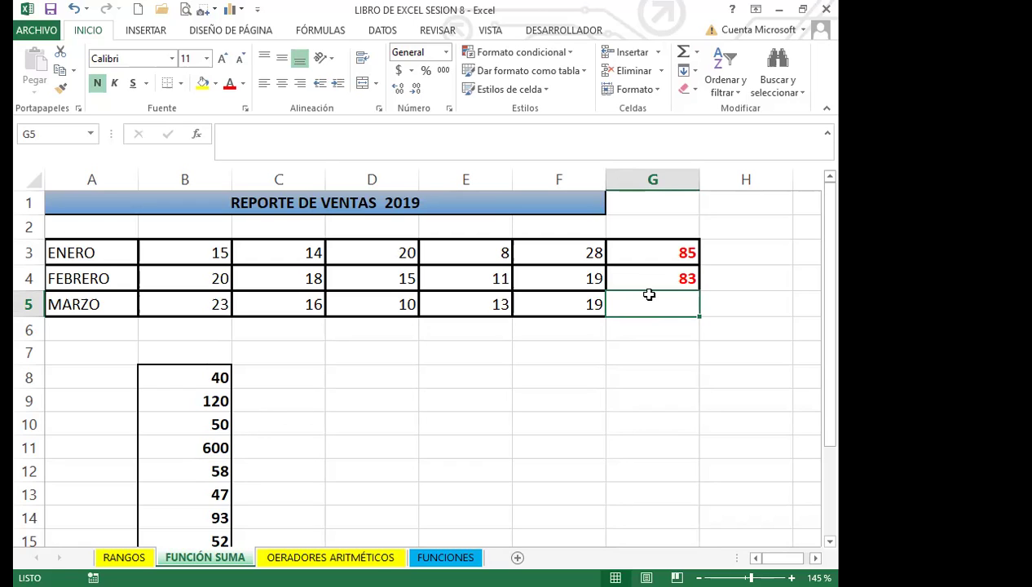
{"action": "left_click_drag", "start_coordinate": [661, 254], "coordinate": [662, 272]}
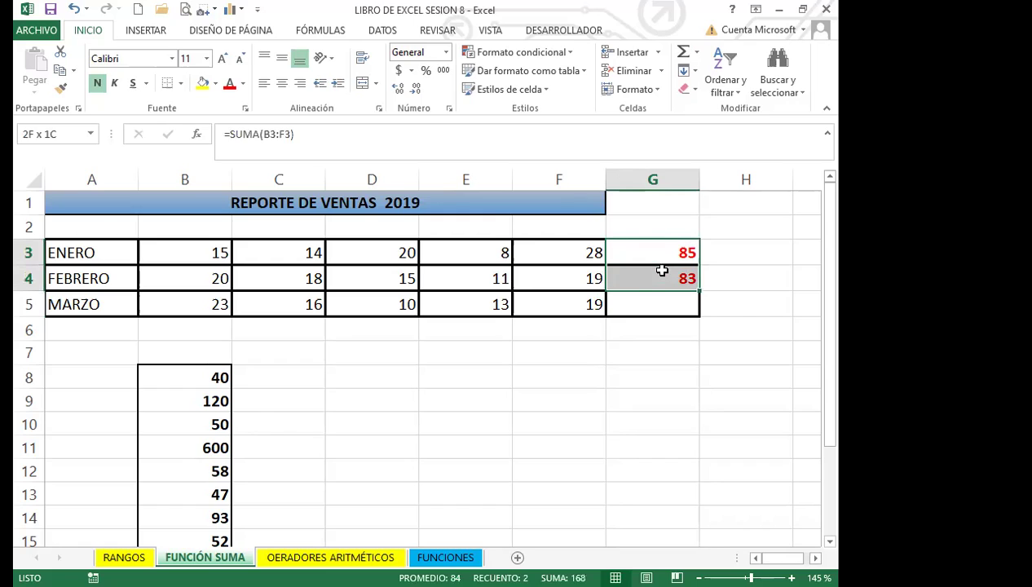
{"action": "left_click", "coordinate": [620, 301]}
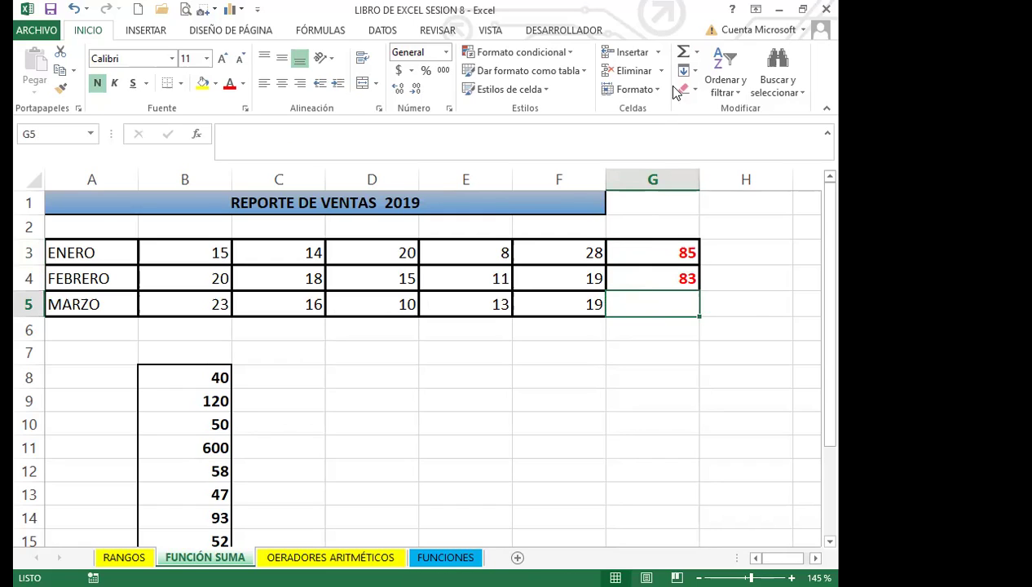
{"action": "left_click", "coordinate": [683, 53]}
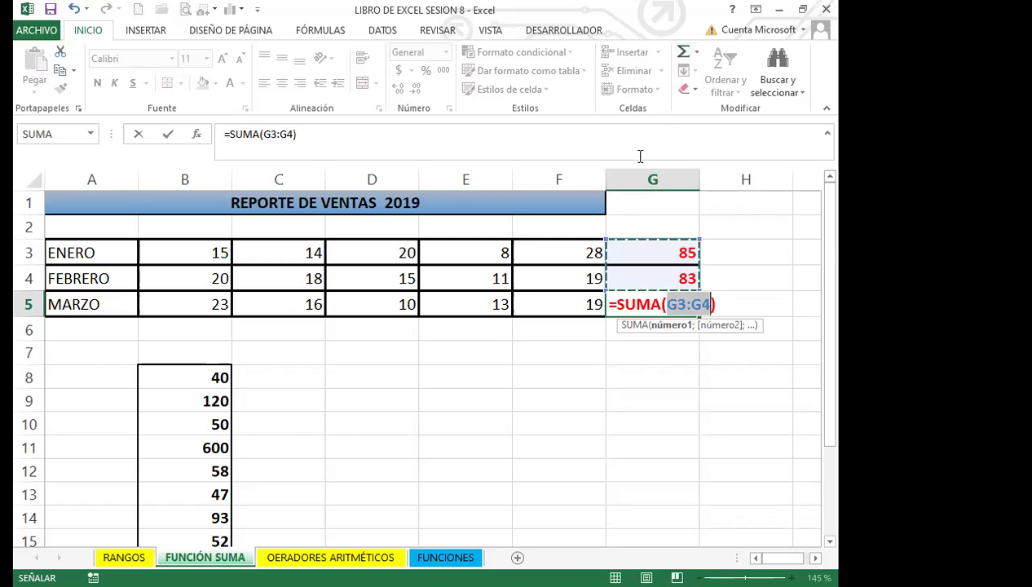
{"action": "key", "text": "Return"}
{"action": "left_click", "coordinate": [650, 303]}
{"action": "key", "text": "Delete"}
{"action": "left_click", "coordinate": [636, 351]}
{"action": "left_click", "coordinate": [644, 305]}
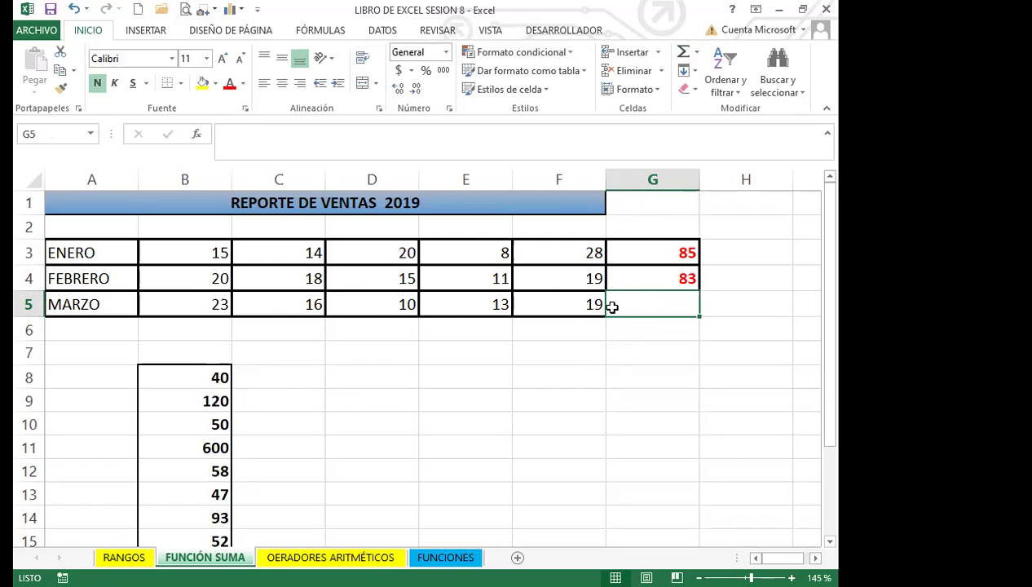
- Total the March row in G5 with AutoSum, replacing the proposed range with B5:F5
{"action": "left_click", "coordinate": [683, 54]}
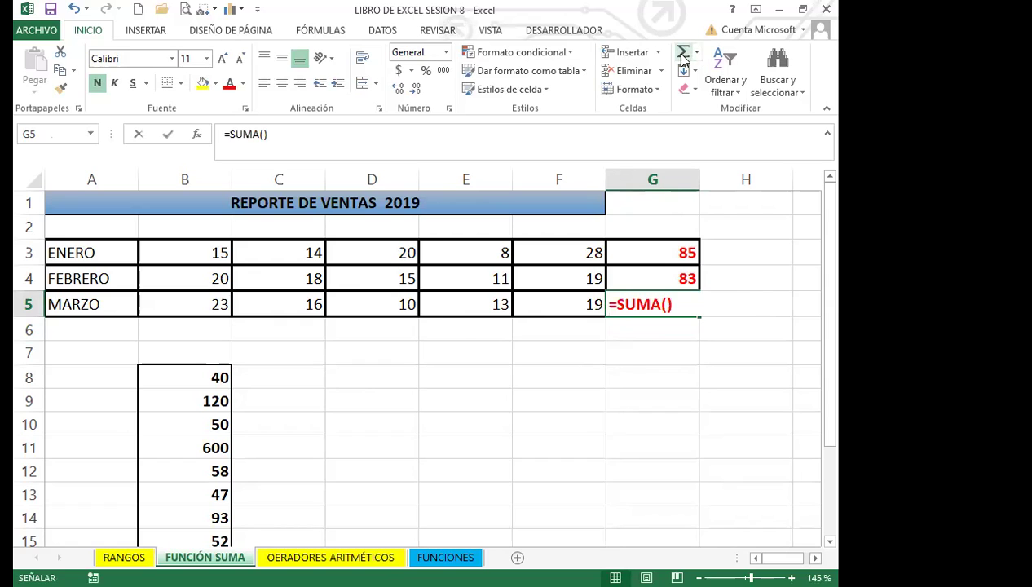
{"action": "left_click", "coordinate": [191, 306]}
{"action": "left_click_drag", "start_coordinate": [244, 304], "coordinate": [553, 294]}
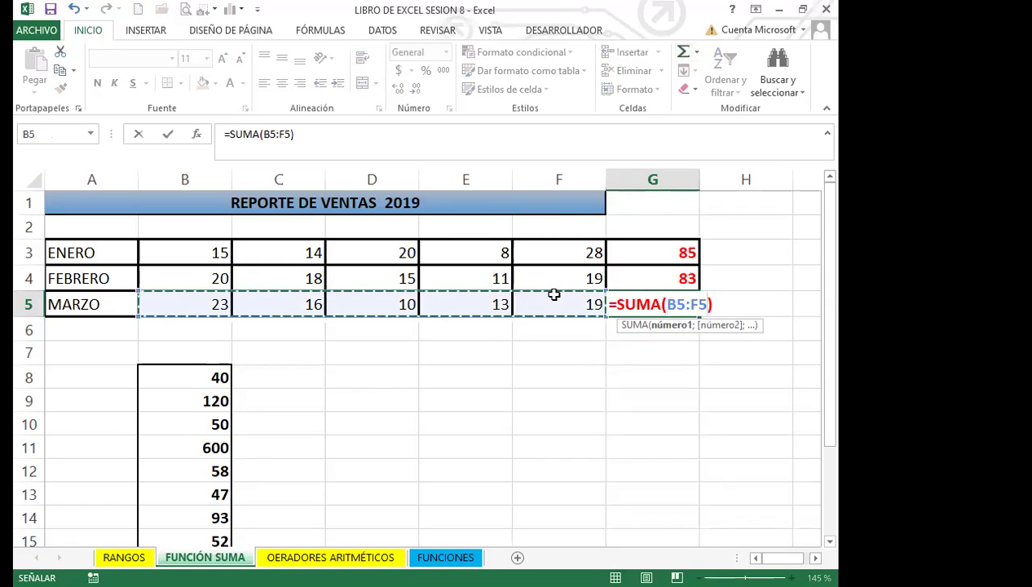
{"action": "key", "text": "Return"}
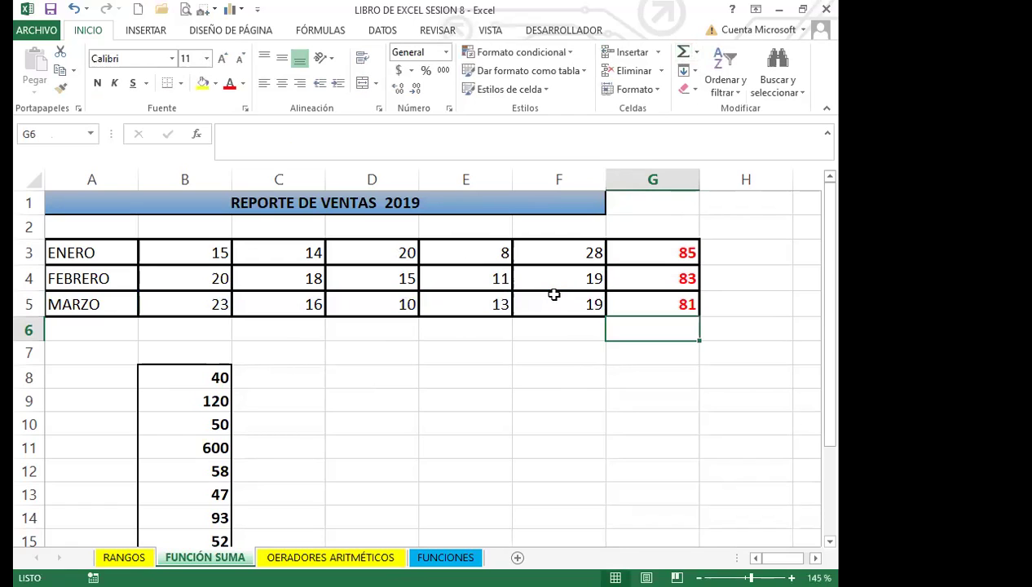
{"action": "left_click", "coordinate": [643, 298]}
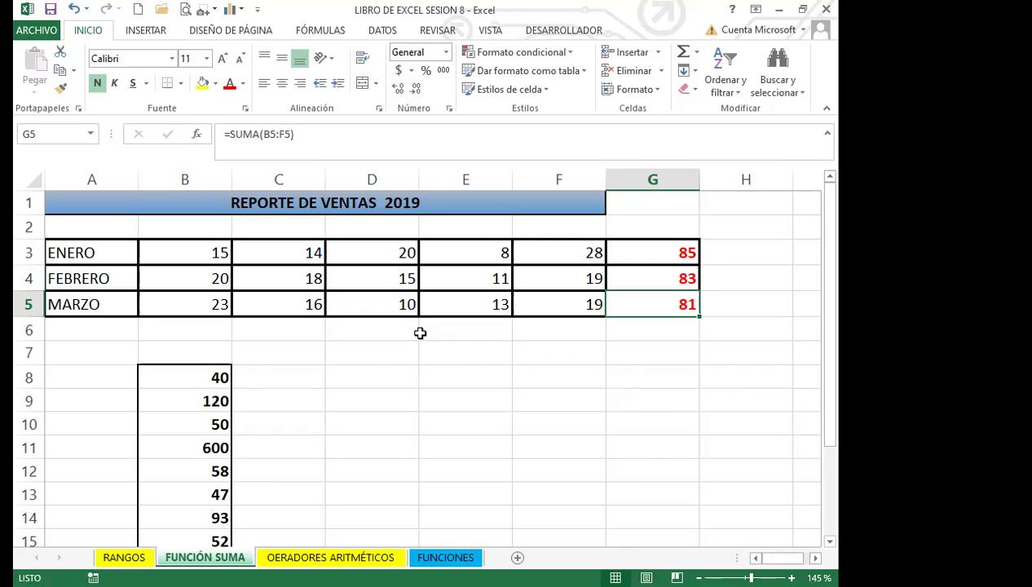
- Copy the number column B8:B16 and paste it transposed as a row starting at A20
{"action": "scroll", "coordinate": [175, 452], "scroll_direction": "down", "scroll_amount": 3}
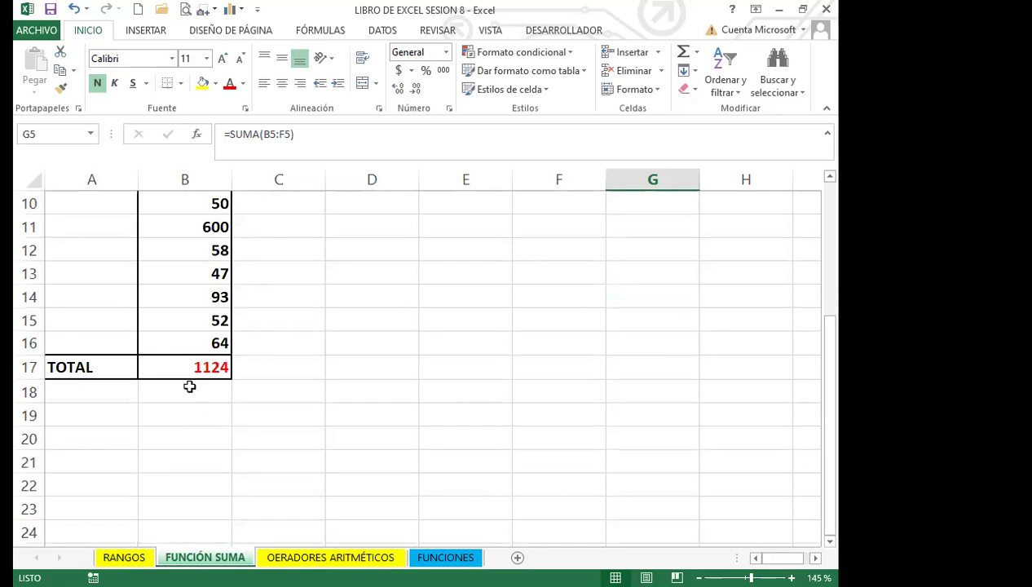
{"action": "left_click", "coordinate": [192, 367]}
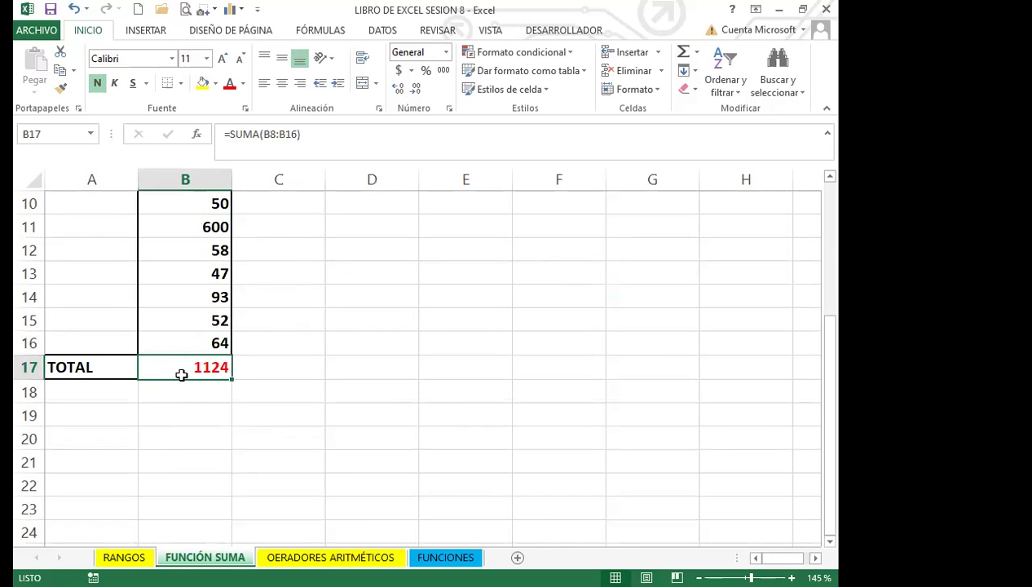
{"action": "scroll", "coordinate": [189, 359], "scroll_direction": "up", "scroll_amount": 2}
{"action": "left_click_drag", "start_coordinate": [197, 303], "coordinate": [201, 483]}
{"action": "left_click", "coordinate": [60, 78]}
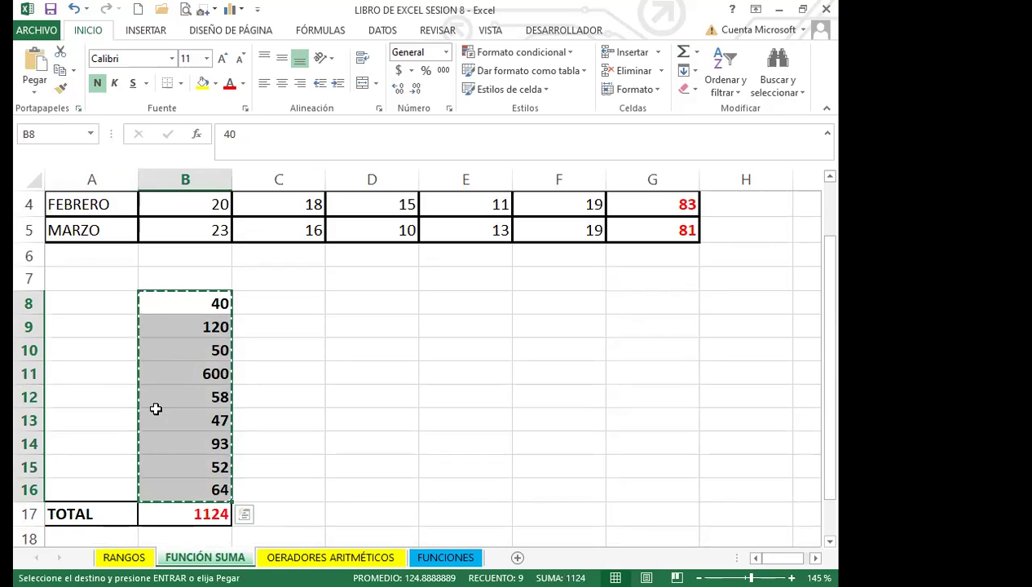
{"action": "scroll", "coordinate": [106, 444], "scroll_direction": "down", "scroll_amount": 2}
{"action": "left_click", "coordinate": [104, 448]}
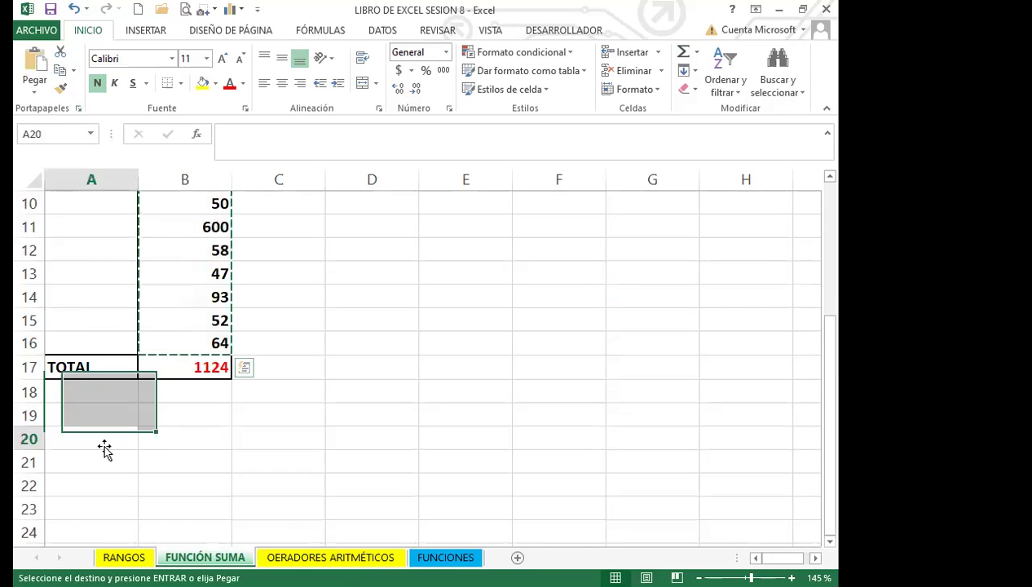
{"action": "left_click", "coordinate": [34, 88]}
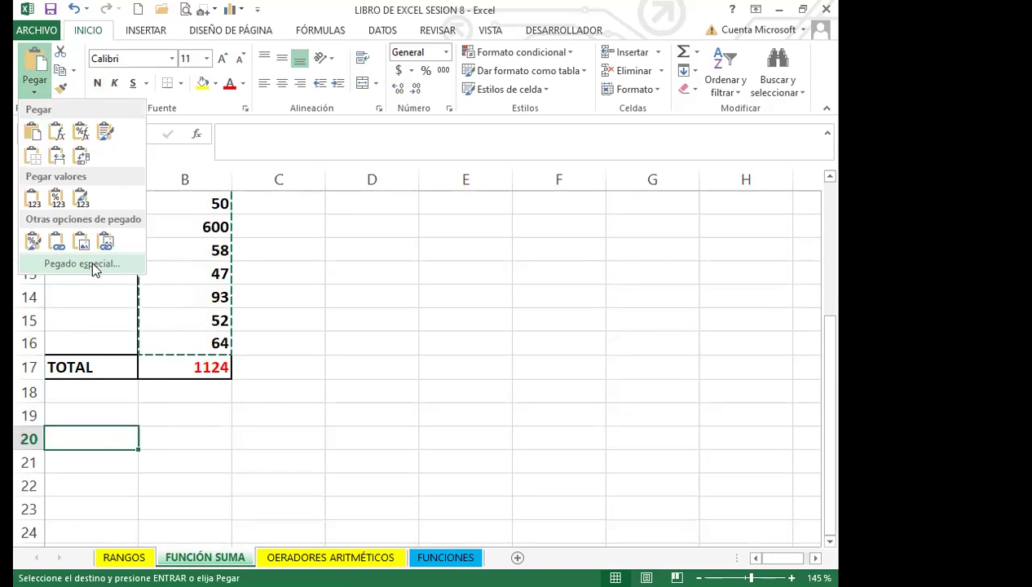
{"action": "key", "text": "e"}
{"action": "left_click", "coordinate": [479, 430]}
{"action": "left_click", "coordinate": [598, 459]}
- Total the transposed row in J20 with AutoSum over A20:I20
{"action": "left_click_drag", "start_coordinate": [775, 557], "coordinate": [830, 559]}
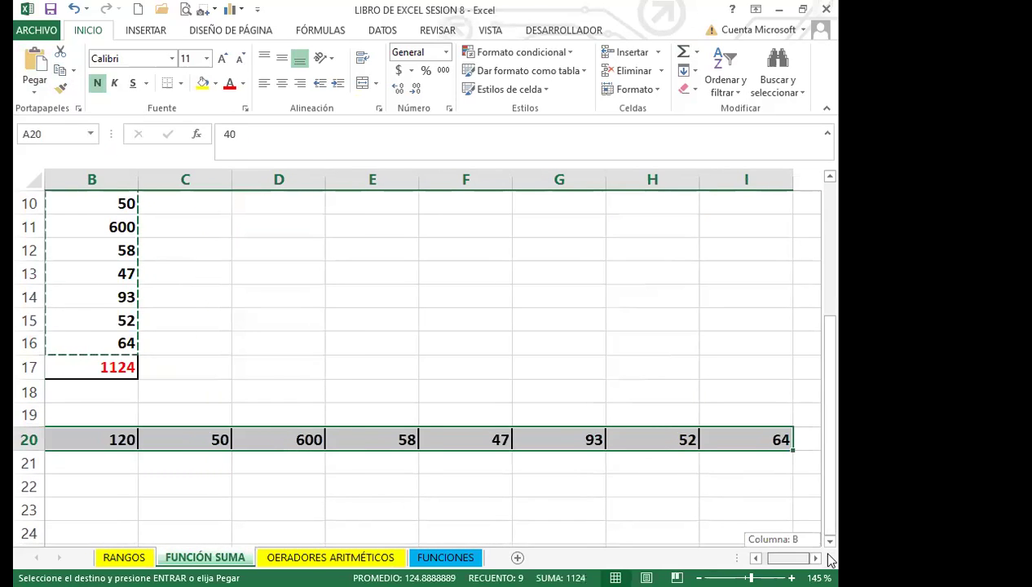
{"action": "left_click", "coordinate": [803, 434]}
{"action": "key", "text": "Right"}
{"action": "key", "text": "Right"}
{"action": "key", "text": "Right"}
{"action": "left_click", "coordinate": [477, 444]}
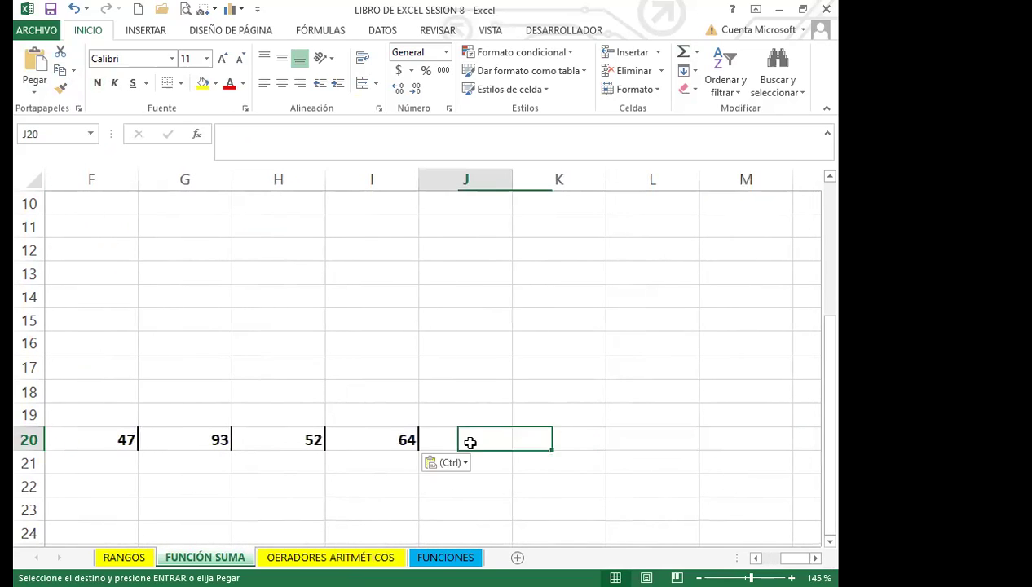
{"action": "left_click", "coordinate": [684, 52]}
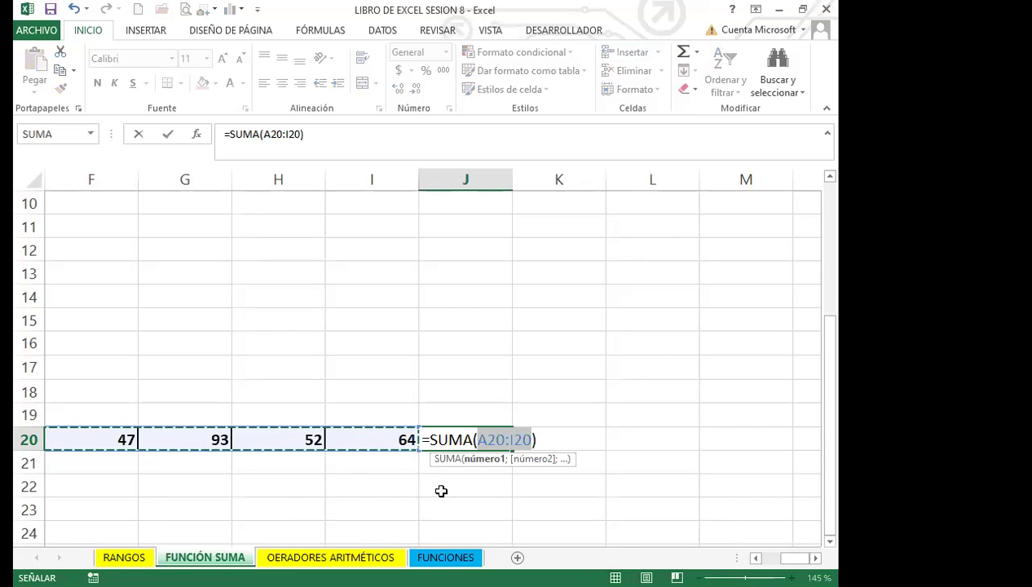
{"action": "key", "text": "Return"}
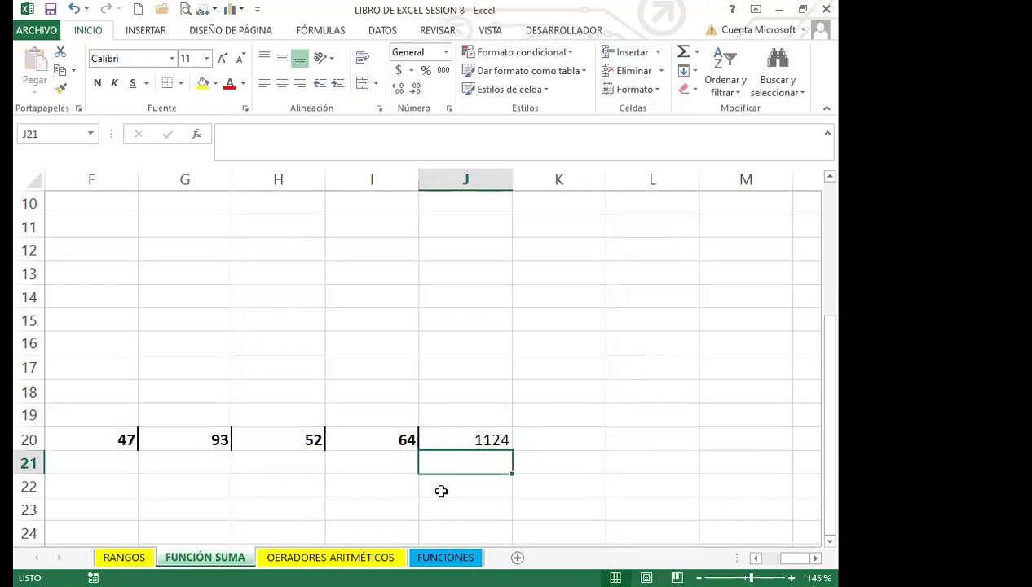
- Clear the column's TOTAL cell B17 and total it again with AutoSum over B8:B16
{"action": "left_click", "coordinate": [451, 431]}
{"action": "left_click_drag", "start_coordinate": [754, 559], "coordinate": [592, 559]}
{"action": "left_click", "coordinate": [179, 367]}
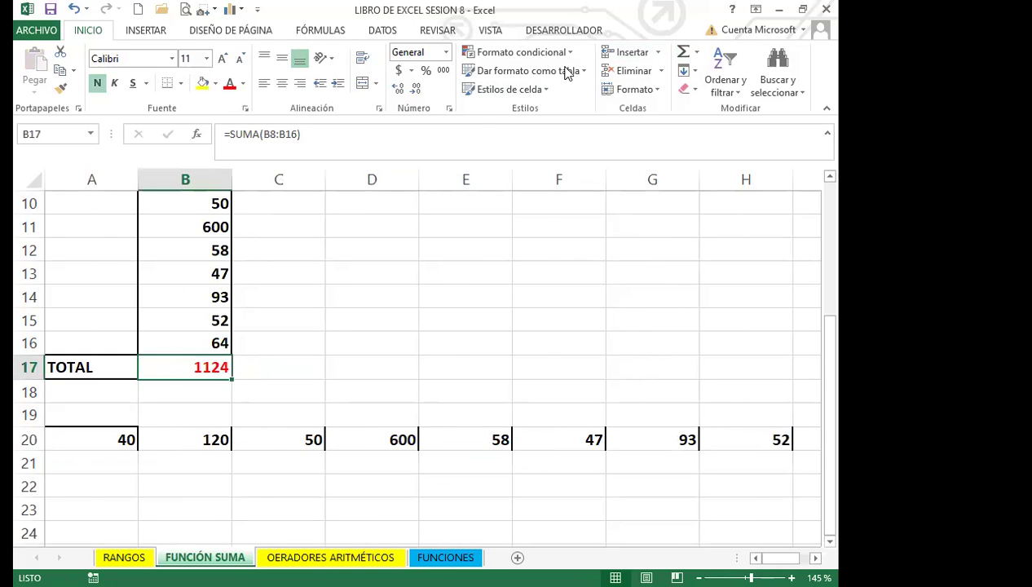
{"action": "key", "text": "F2"}
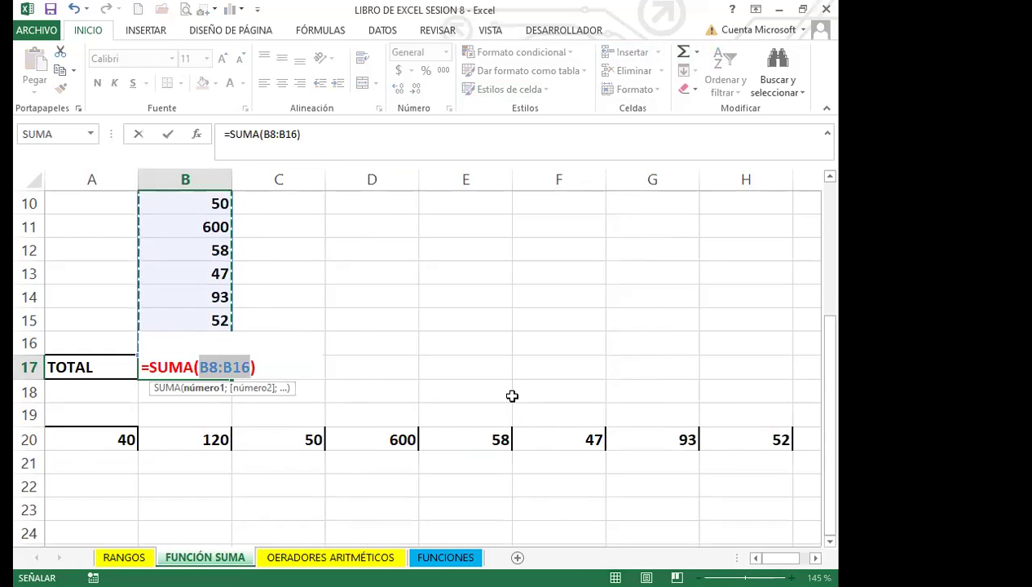
{"action": "key", "text": "Return"}
{"action": "left_click", "coordinate": [191, 366]}
{"action": "key", "text": "Delete"}
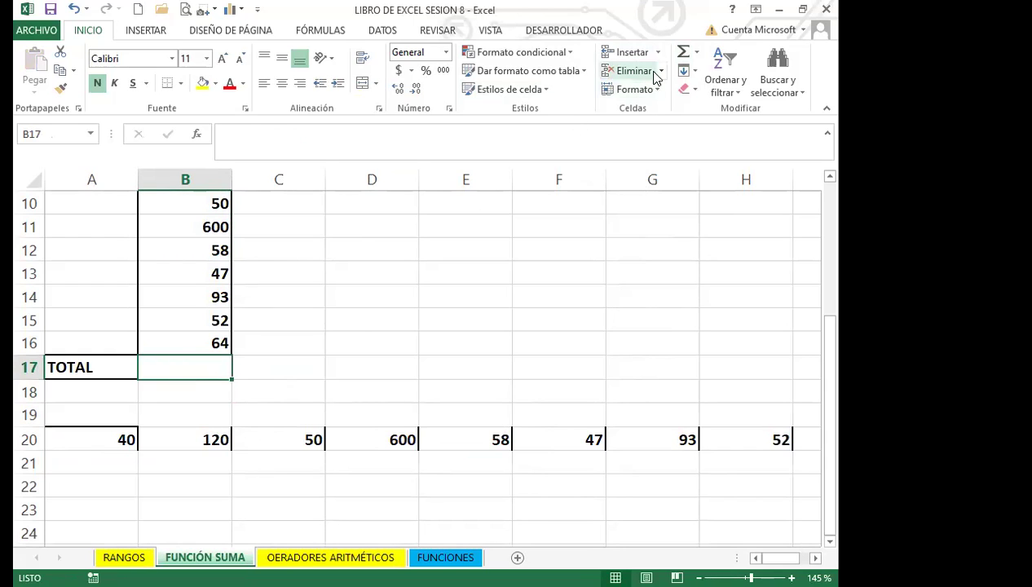
{"action": "left_click", "coordinate": [683, 54]}
{"action": "key", "text": "Return"}
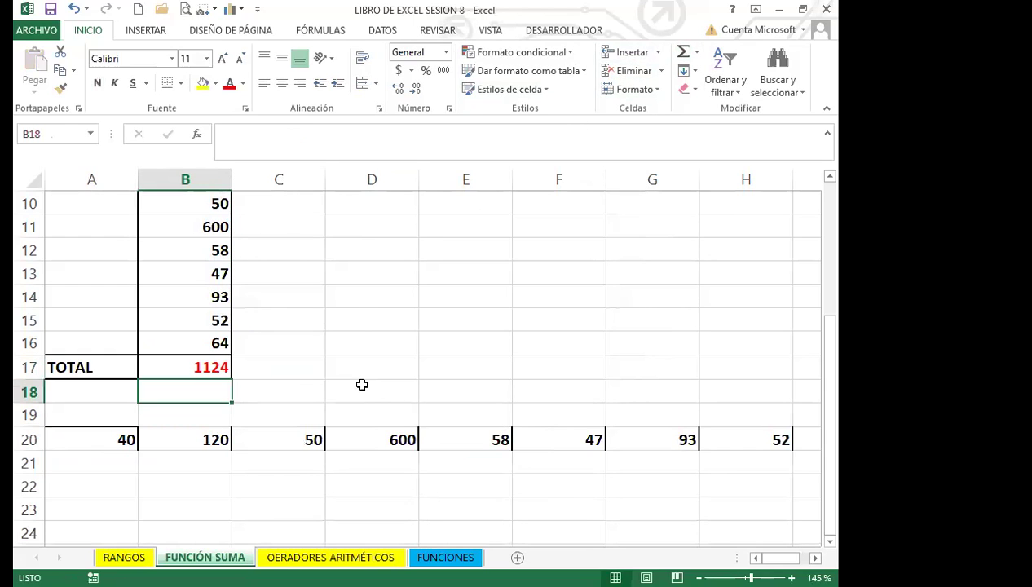
- Format the row total in J20 with red font colour and bold
{"action": "left_click_drag", "start_coordinate": [781, 557], "coordinate": [824, 555]}
{"action": "left_click", "coordinate": [742, 432]}
{"action": "left_click", "coordinate": [230, 83]}
{"action": "left_click", "coordinate": [97, 82]}
{"action": "left_click", "coordinate": [447, 455]}
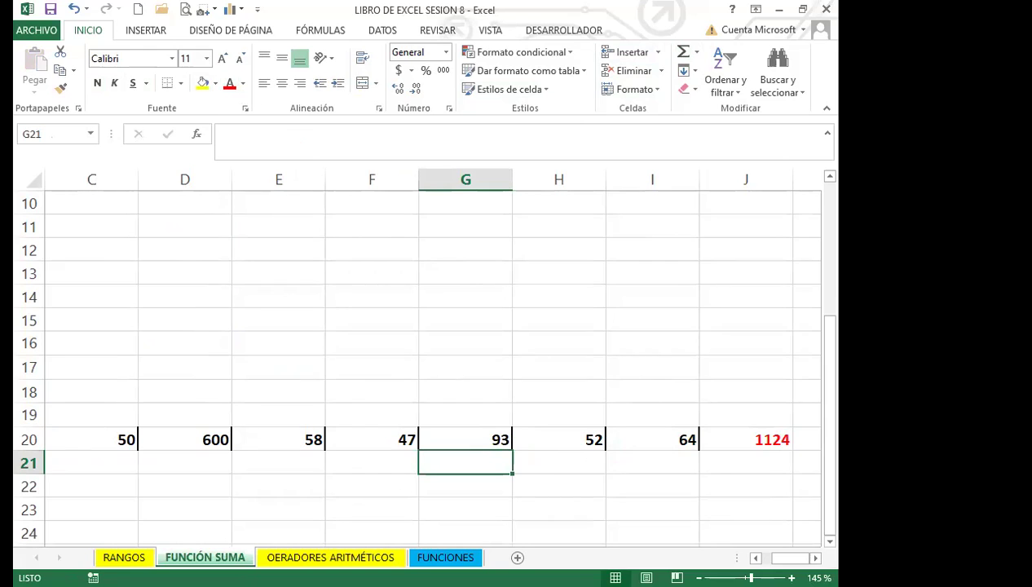
{"action": "left_click", "coordinate": [756, 558]}
{"action": "left_click", "coordinate": [756, 558]}
{"action": "left_click", "coordinate": [263, 466]}
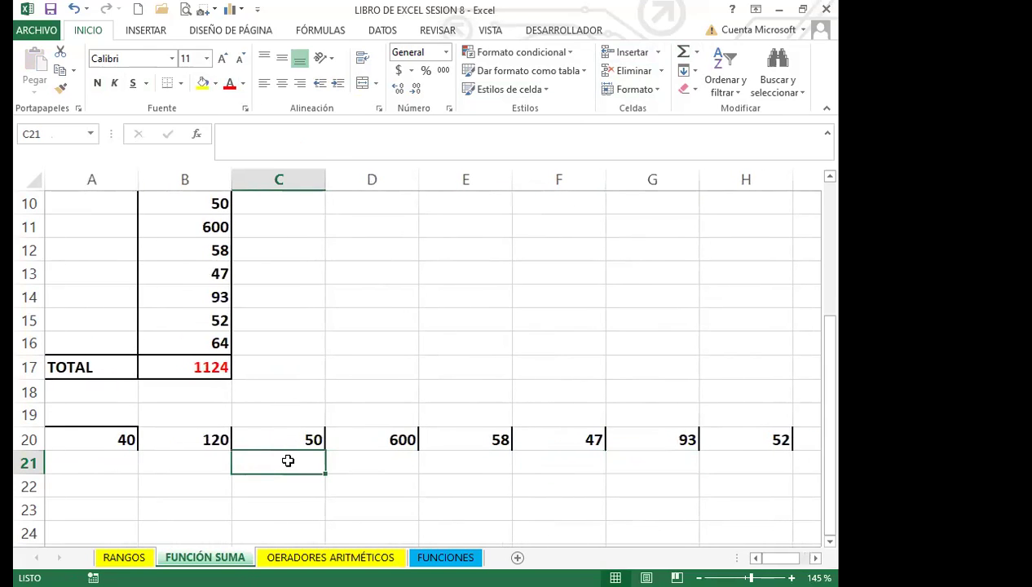
- Examine the operator examples, the calculation tables and the SUMA row 42 on the OERADORES ARITMÉTICOS sheet
{"action": "left_click", "coordinate": [309, 557]}
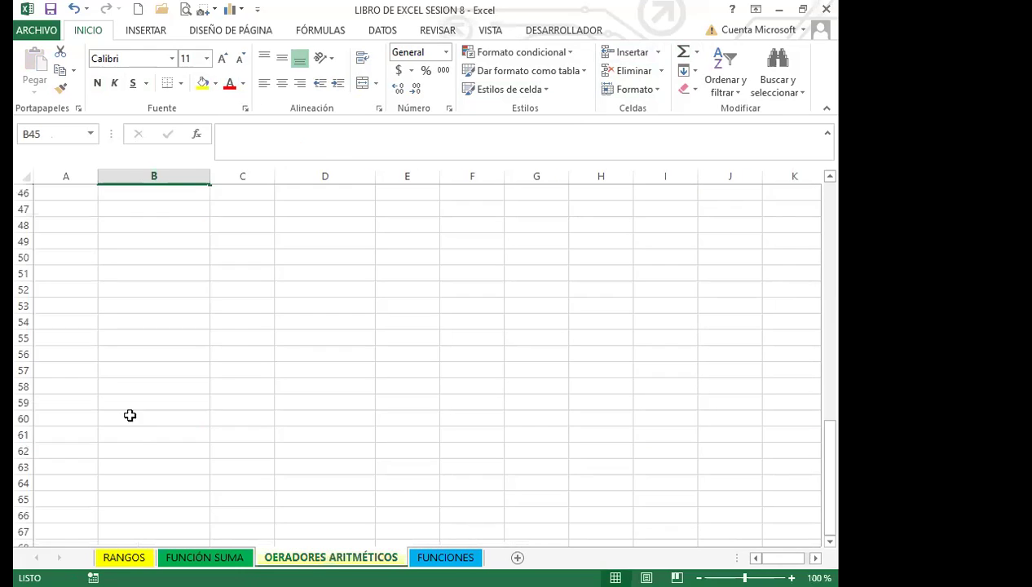
{"action": "scroll", "coordinate": [182, 398], "scroll_direction": "up", "scroll_amount": 14}
{"action": "scroll", "coordinate": [187, 400], "scroll_direction": "up", "scroll_amount": 1}
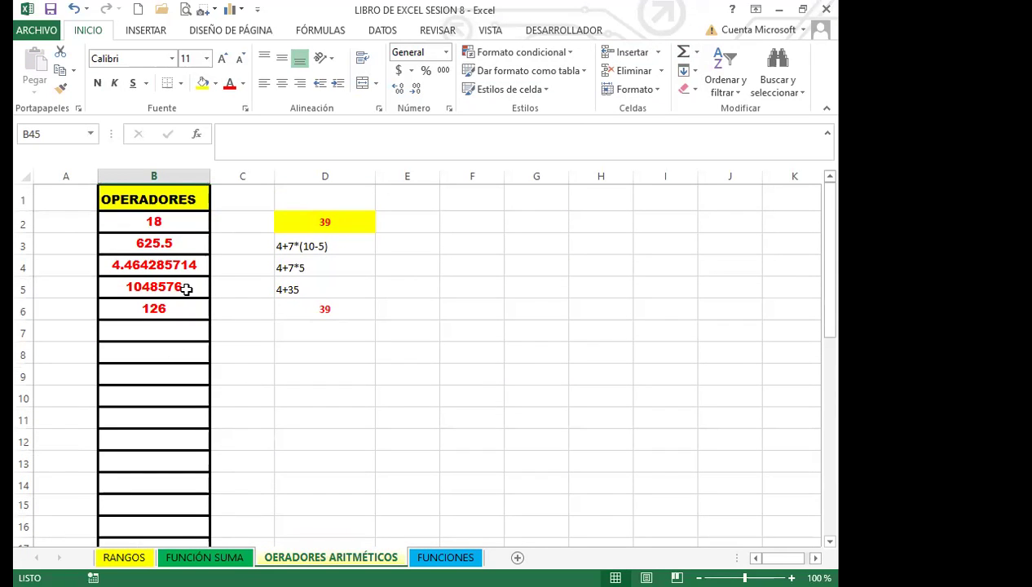
{"action": "left_click", "coordinate": [187, 288]}
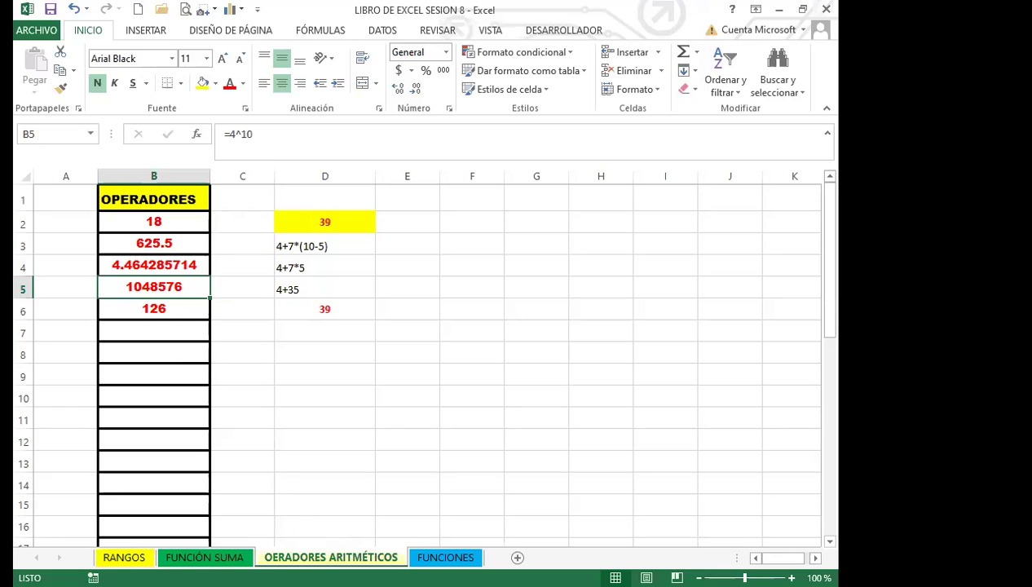
{"action": "left_click", "coordinate": [234, 556]}
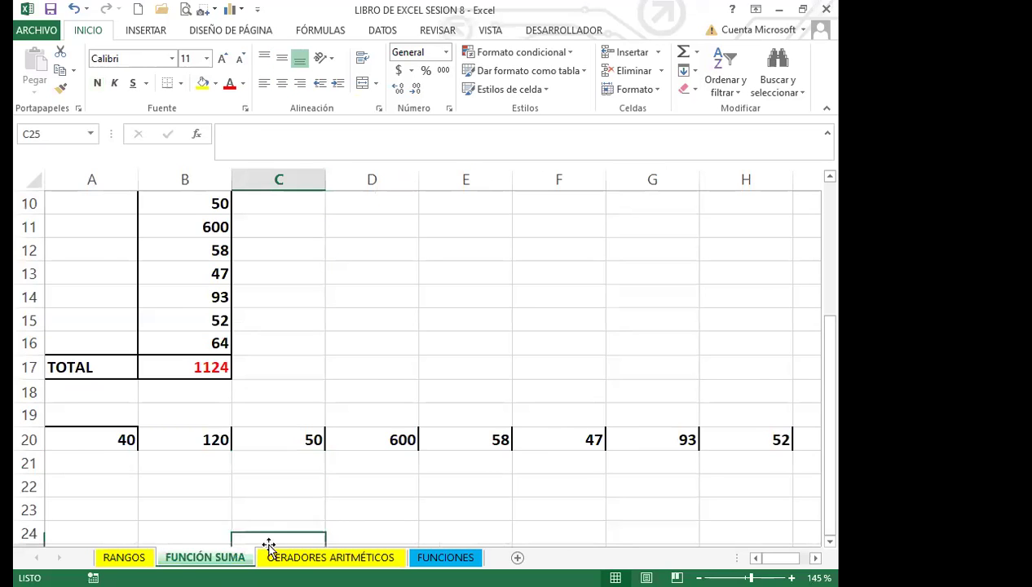
{"action": "left_click", "coordinate": [269, 554]}
{"action": "scroll", "coordinate": [238, 424], "scroll_direction": "down", "scroll_amount": 7}
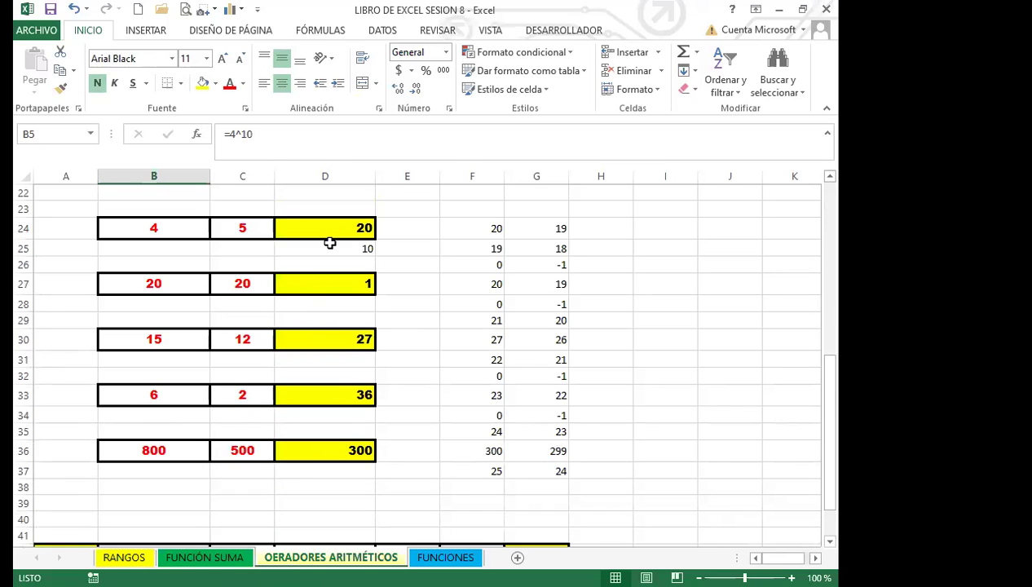
{"action": "left_click", "coordinate": [334, 231]}
{"action": "scroll", "coordinate": [366, 382], "scroll_direction": "down", "scroll_amount": 3}
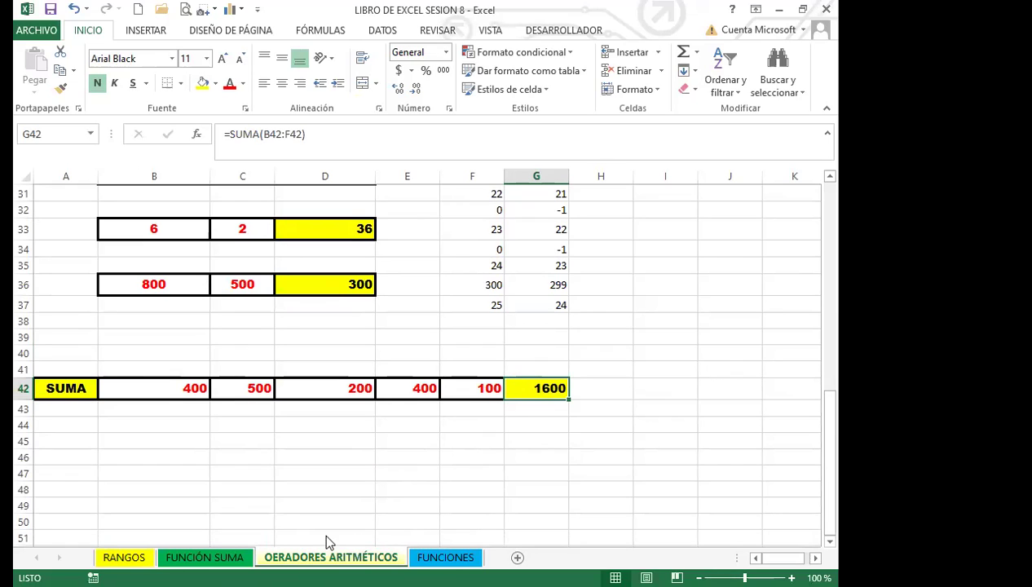
{"action": "left_click", "coordinate": [429, 428]}
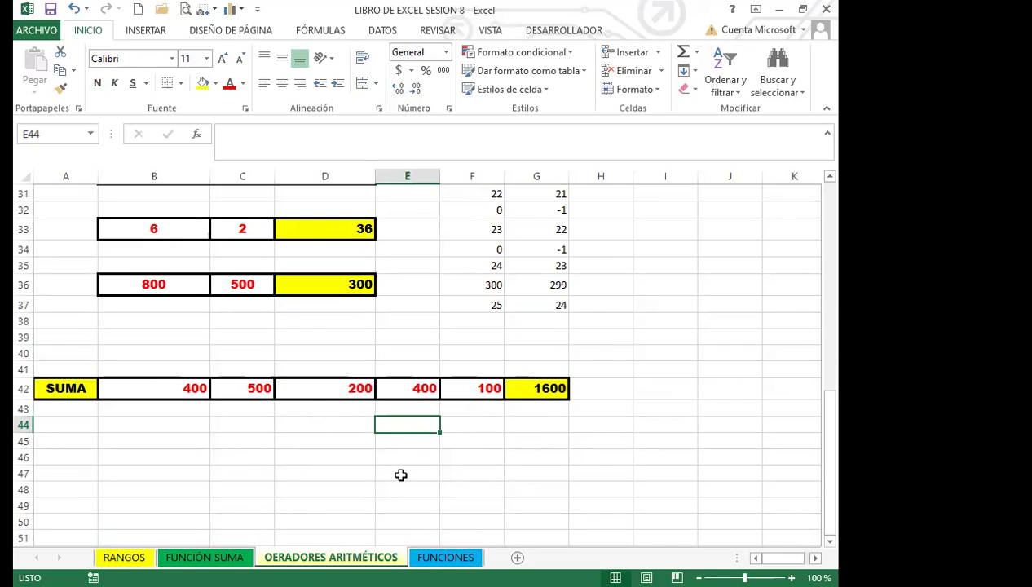
- Open the FUNCIONES sheet and look through its SUMA column, SUMA row and CONTAR table
{"action": "left_click", "coordinate": [445, 557]}
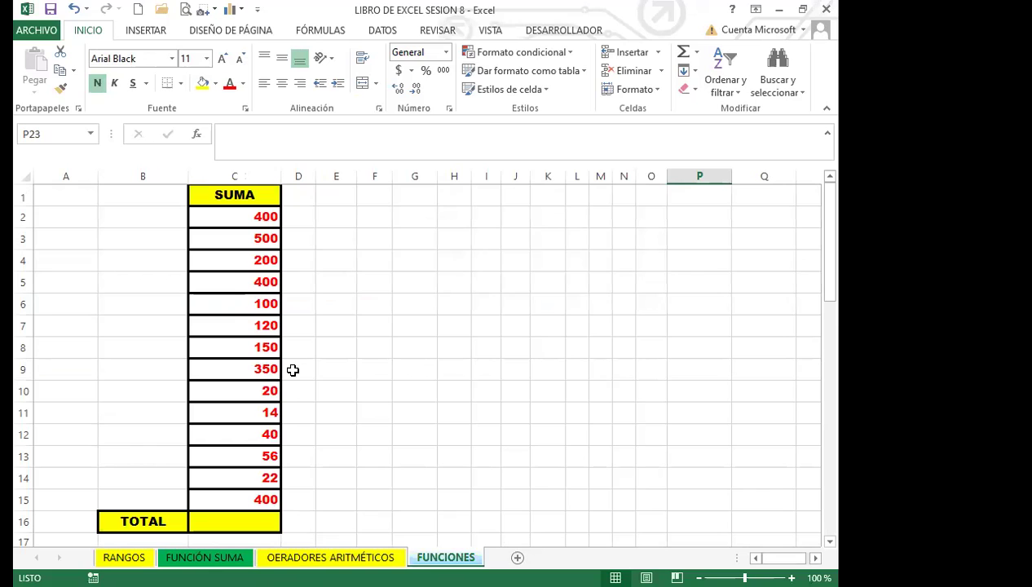
{"action": "left_click", "coordinate": [335, 369]}
{"action": "scroll", "coordinate": [351, 410], "scroll_direction": "down", "scroll_amount": 3}
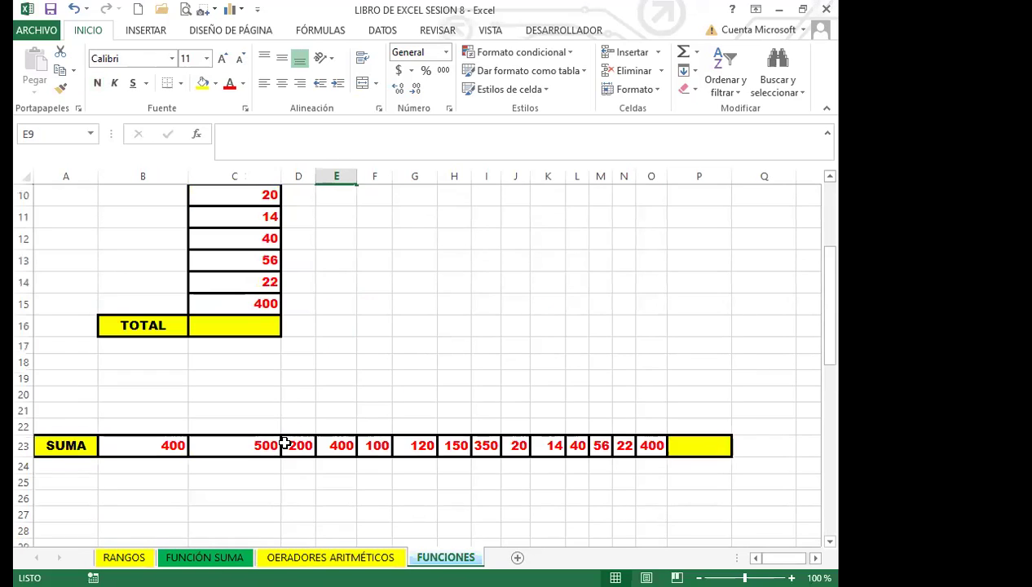
{"action": "scroll", "coordinate": [284, 442], "scroll_direction": "down", "scroll_amount": 1}
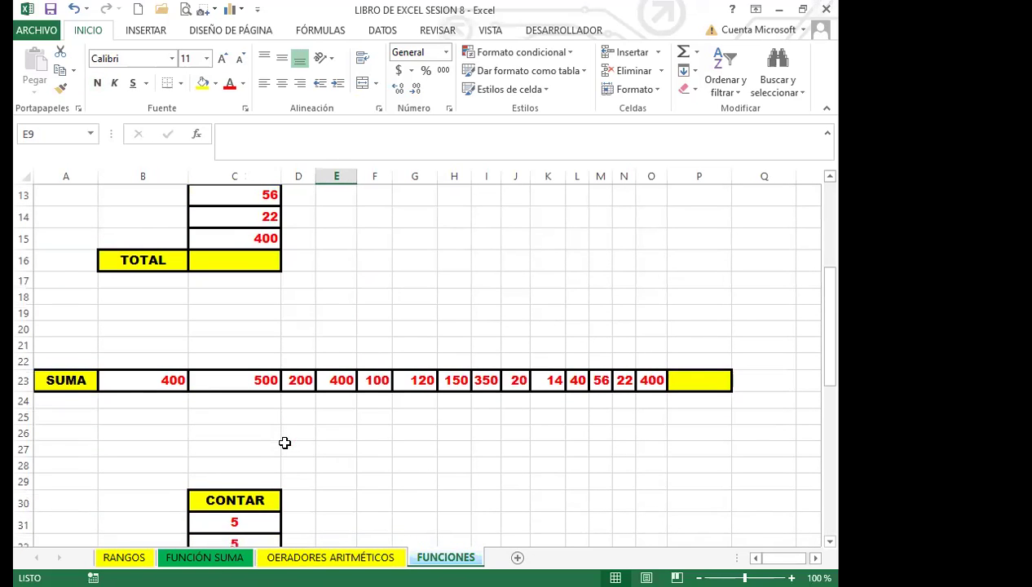
{"action": "scroll", "coordinate": [295, 436], "scroll_direction": "down", "scroll_amount": 1}
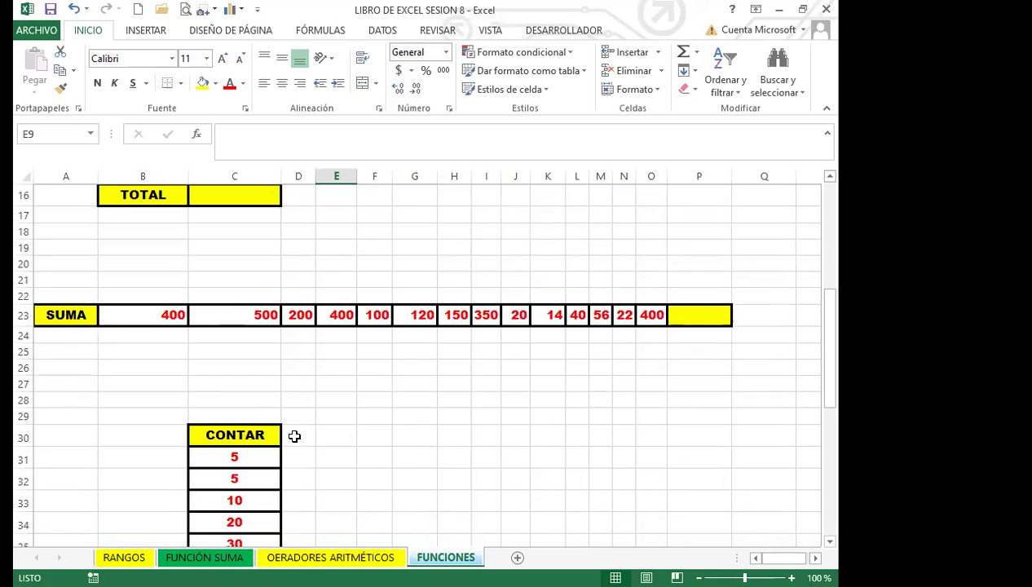
- Total the SUMA column in C16 with AutoSum over C2:C15
{"action": "scroll", "coordinate": [270, 419], "scroll_direction": "down", "scroll_amount": 7}
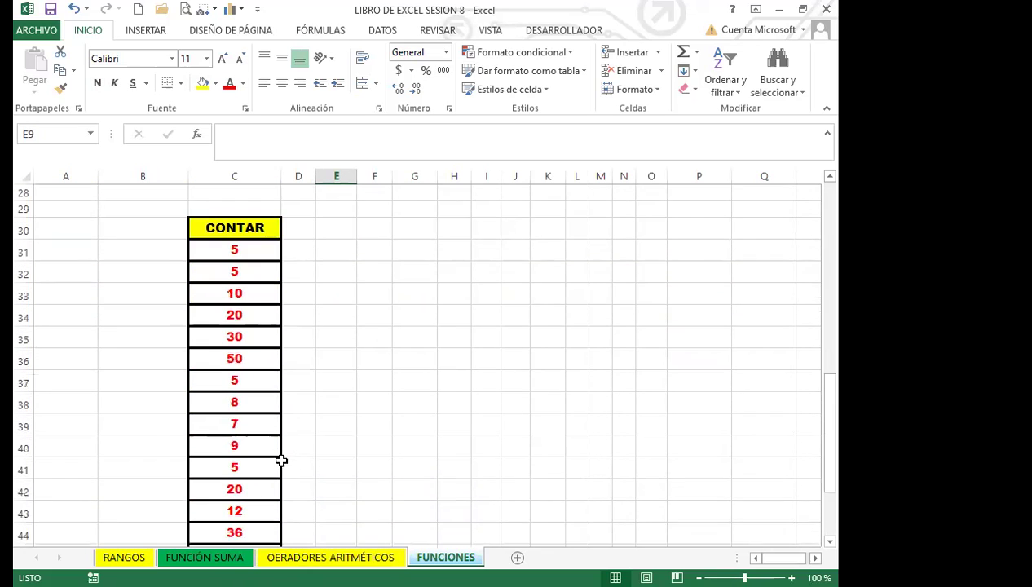
{"action": "scroll", "coordinate": [280, 460], "scroll_direction": "up", "scroll_amount": 12}
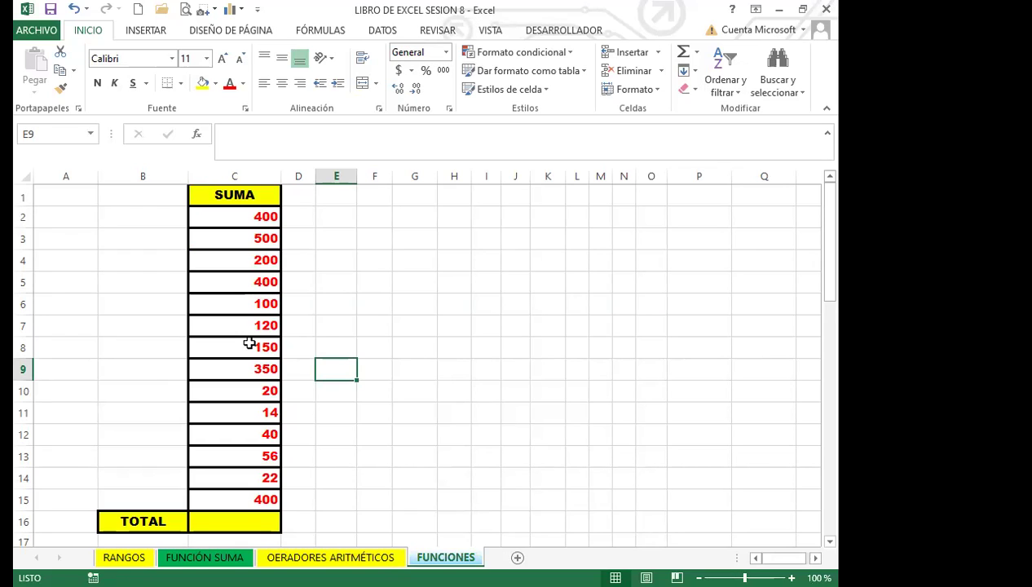
{"action": "left_click", "coordinate": [223, 522]}
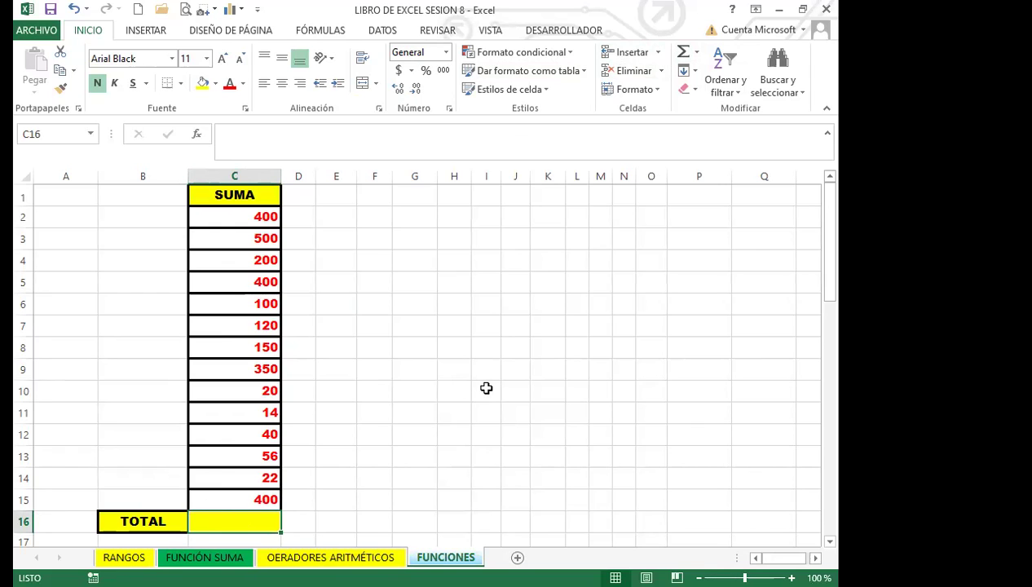
{"action": "key", "text": "alt+equal"}
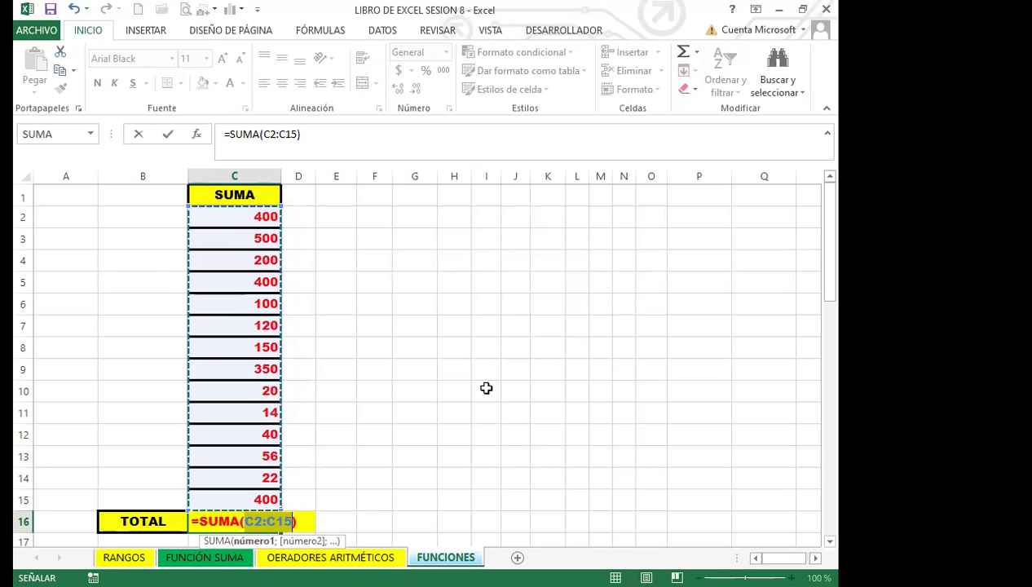
{"action": "key", "text": "Return"}
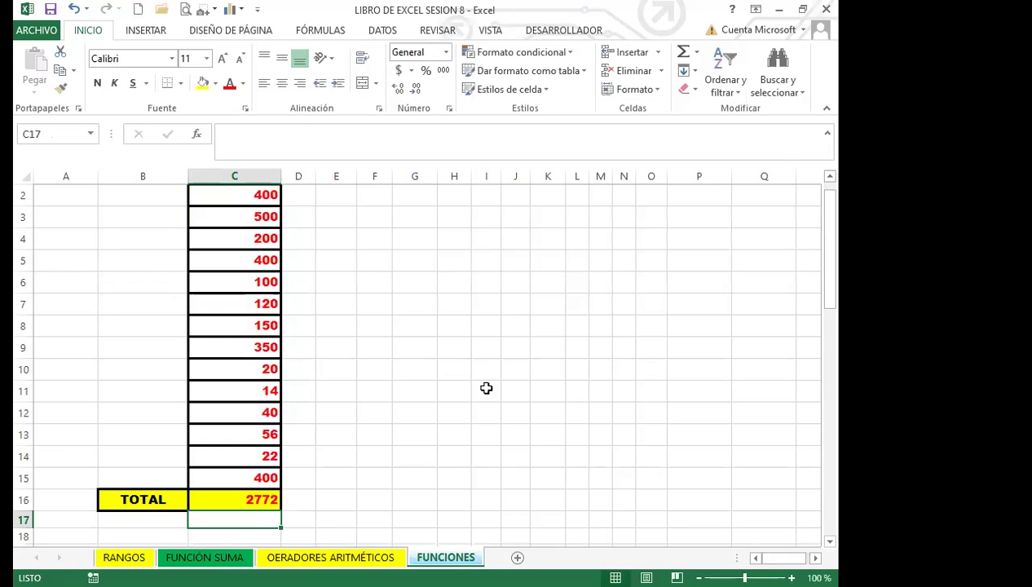
{"action": "left_click", "coordinate": [235, 501]}
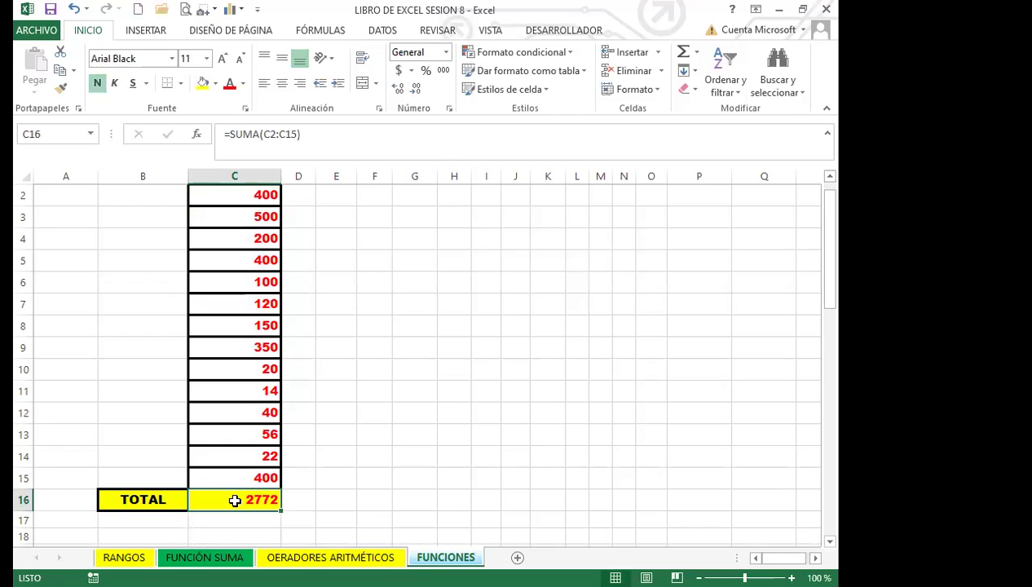
- Add the column's numbers as constants in F5 with the formula =400+500+200+400+100+120+150+350+20+14+40+56+22+400
{"action": "scroll", "coordinate": [259, 390], "scroll_direction": "up", "scroll_amount": 1}
{"action": "left_click", "coordinate": [249, 218]}
{"action": "left_click", "coordinate": [247, 241]}
{"action": "left_click", "coordinate": [249, 260]}
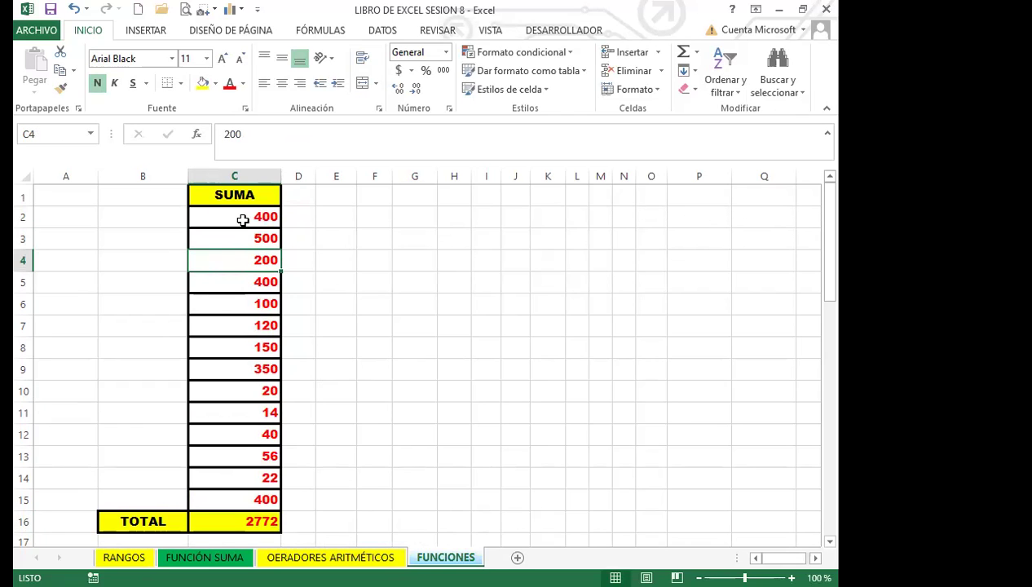
{"action": "left_click", "coordinate": [242, 219]}
{"action": "left_click", "coordinate": [247, 238]}
{"action": "left_click", "coordinate": [245, 261]}
{"action": "left_click", "coordinate": [373, 277]}
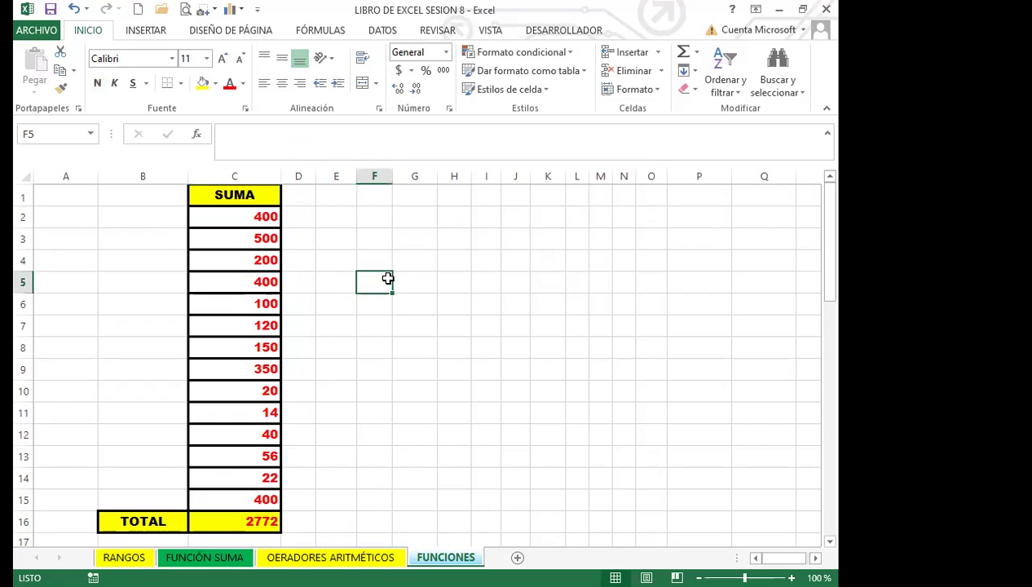
{"action": "type", "text": "="}
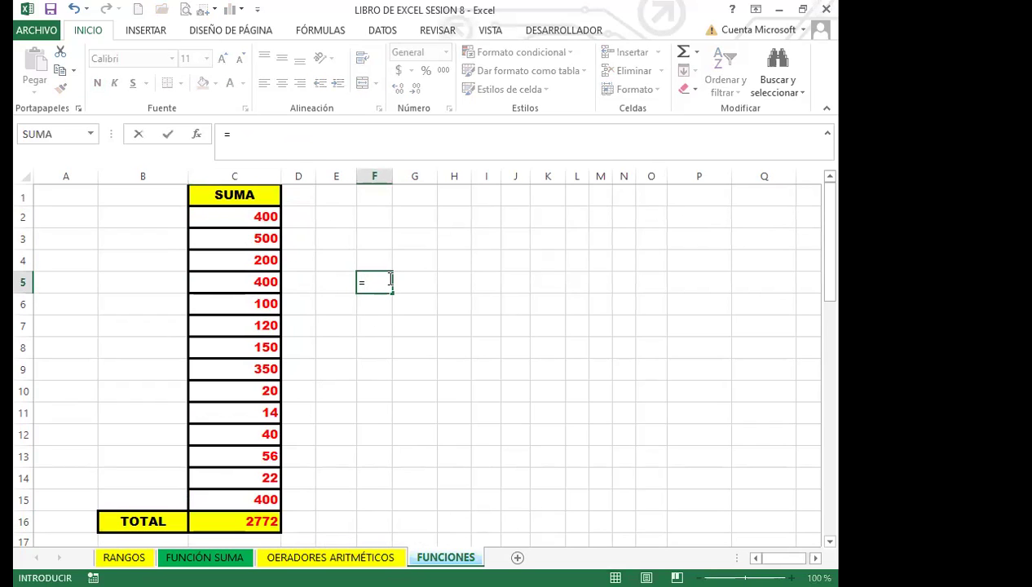
{"action": "type", "text": "400+500+200"}
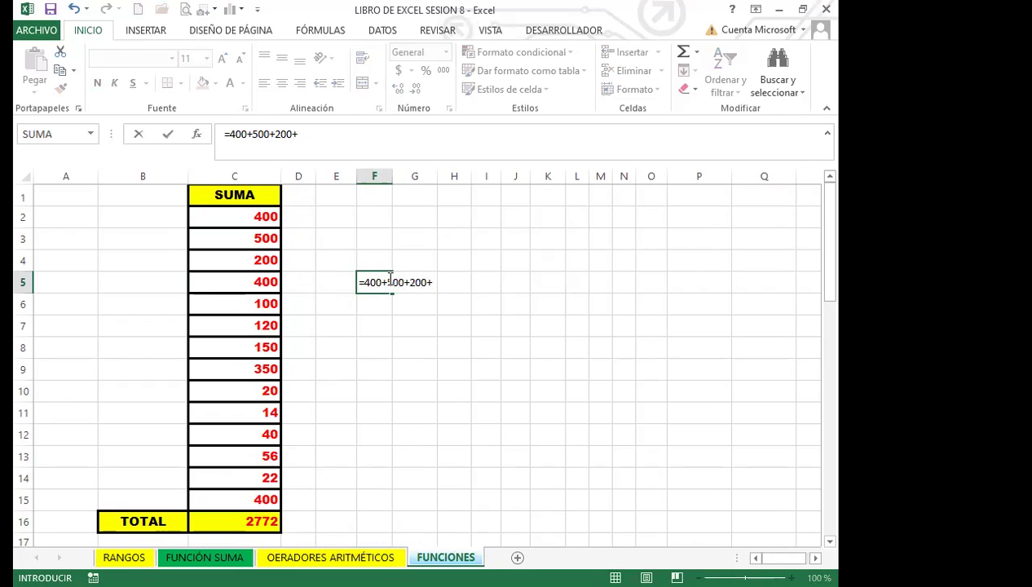
{"action": "type", "text": "+400+100+120+150+35"}
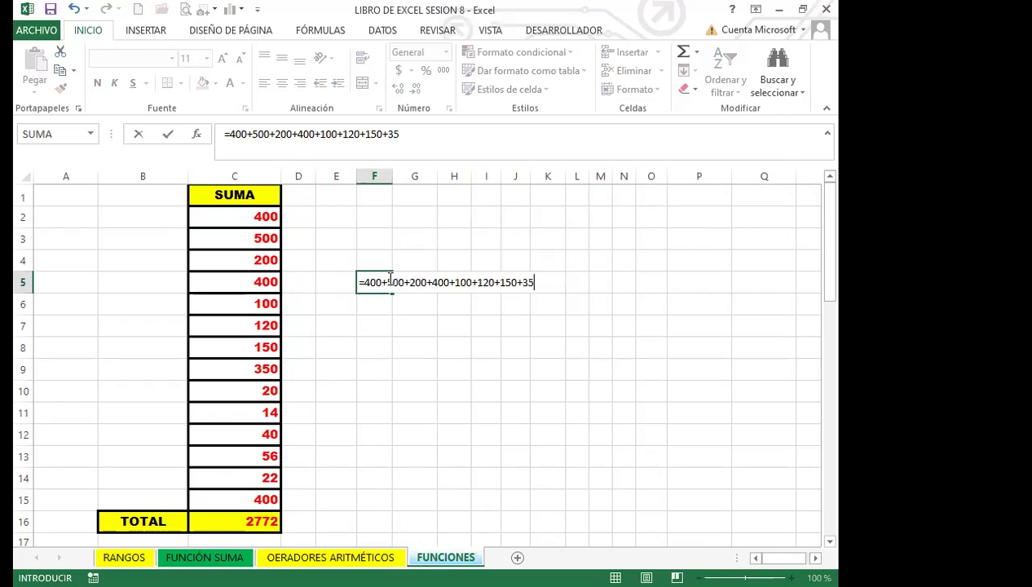
{"action": "type", "text": "0+20+1"}
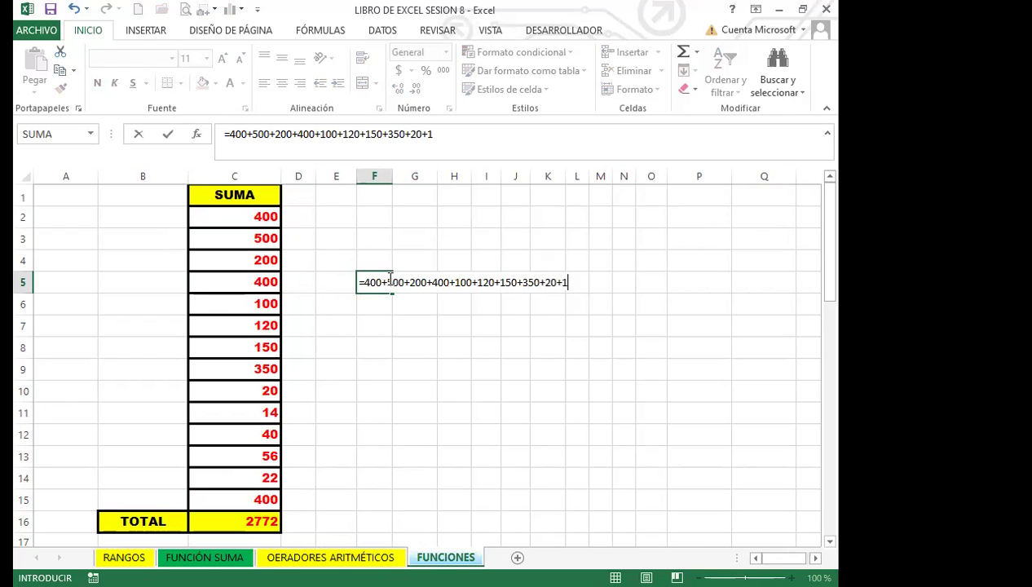
{"action": "type", "text": "4+40+56+"}
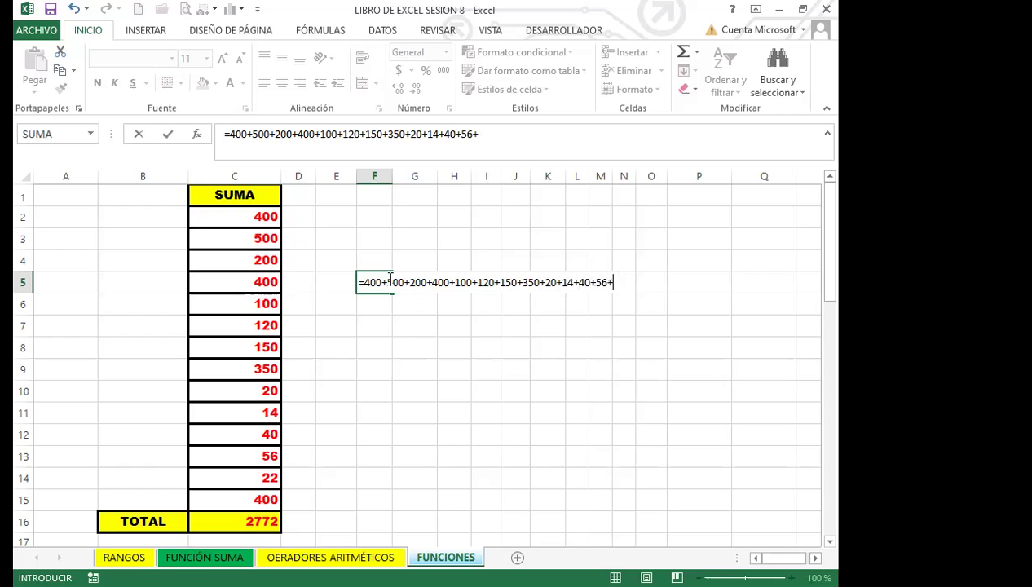
{"action": "type", "text": "22+4"}
{"action": "type", "text": "00"}
{"action": "key", "text": "Return"}
{"action": "left_click", "coordinate": [376, 280]}
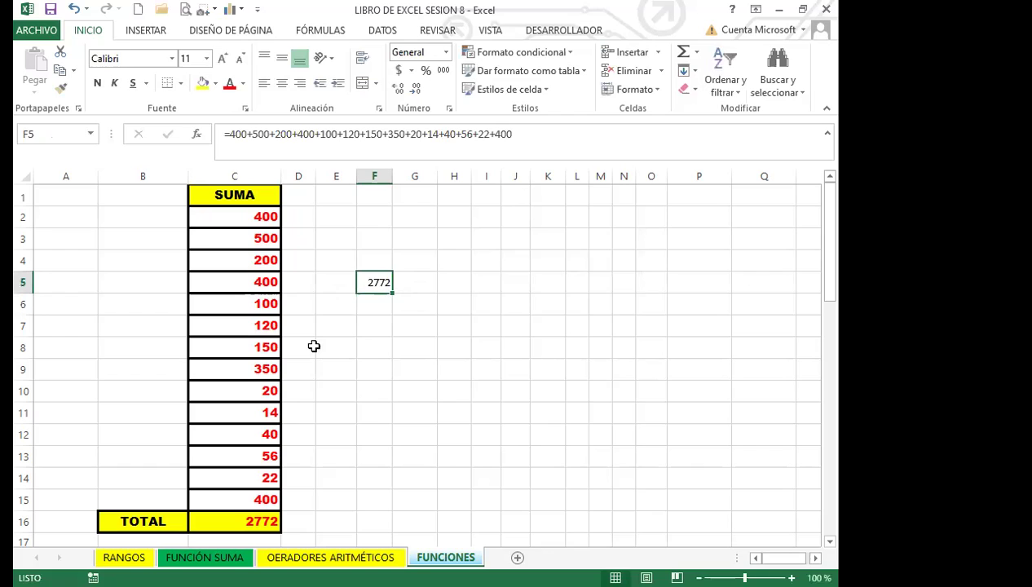
- Copy the format of the TOTAL cell C16 to F5 and autofit column F to its contents
{"action": "left_click", "coordinate": [245, 521]}
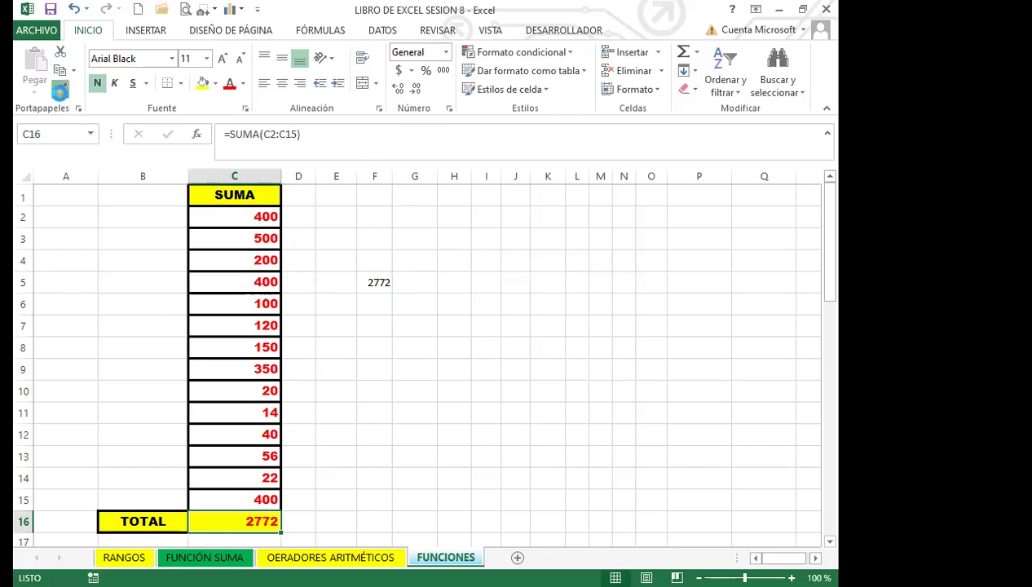
{"action": "left_click", "coordinate": [59, 89]}
{"action": "left_click", "coordinate": [376, 283]}
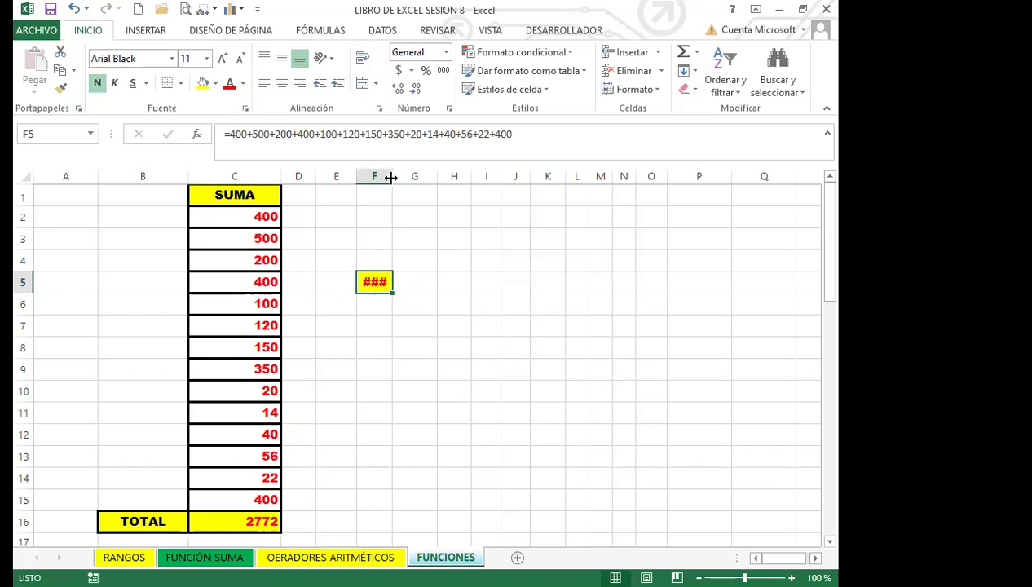
{"action": "double_click", "coordinate": [393, 177]}
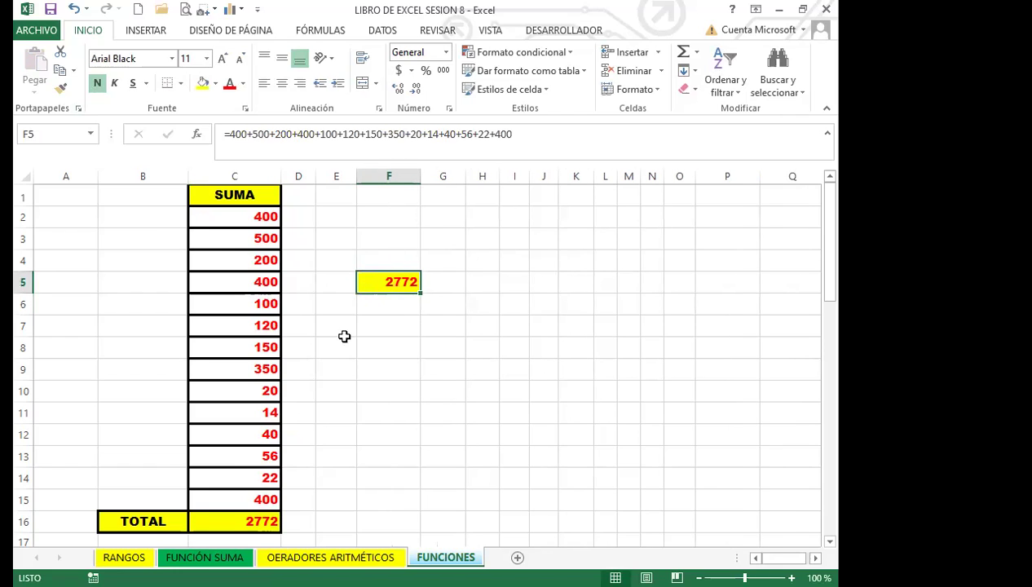
{"action": "left_click", "coordinate": [255, 525]}
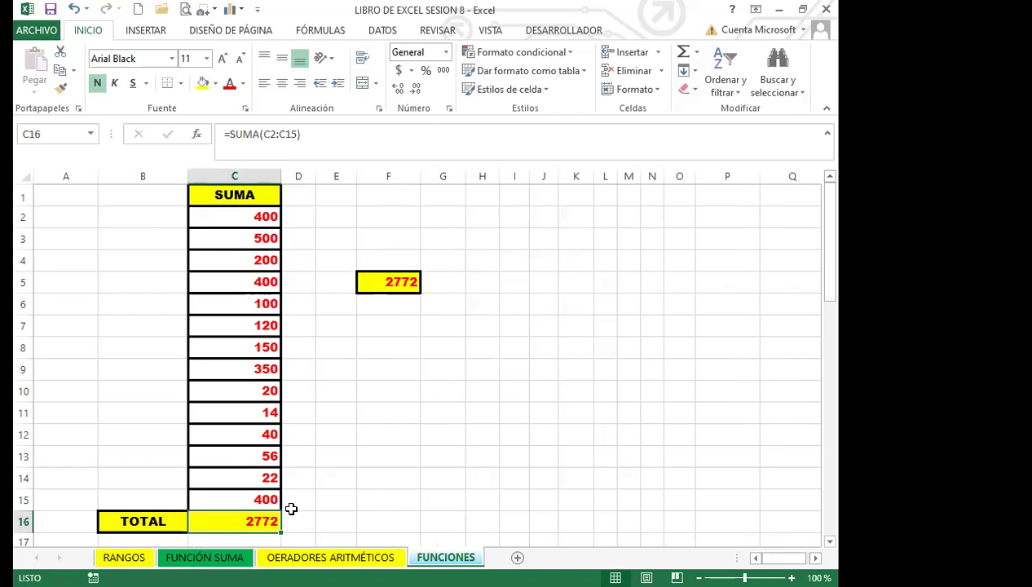
{"action": "left_click", "coordinate": [391, 284]}
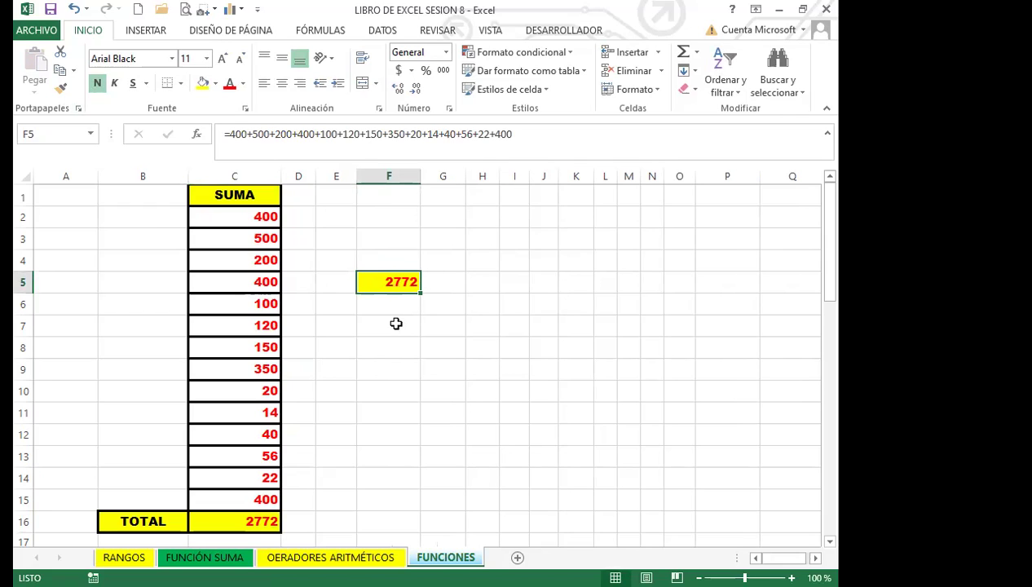
{"action": "left_click", "coordinate": [250, 522]}
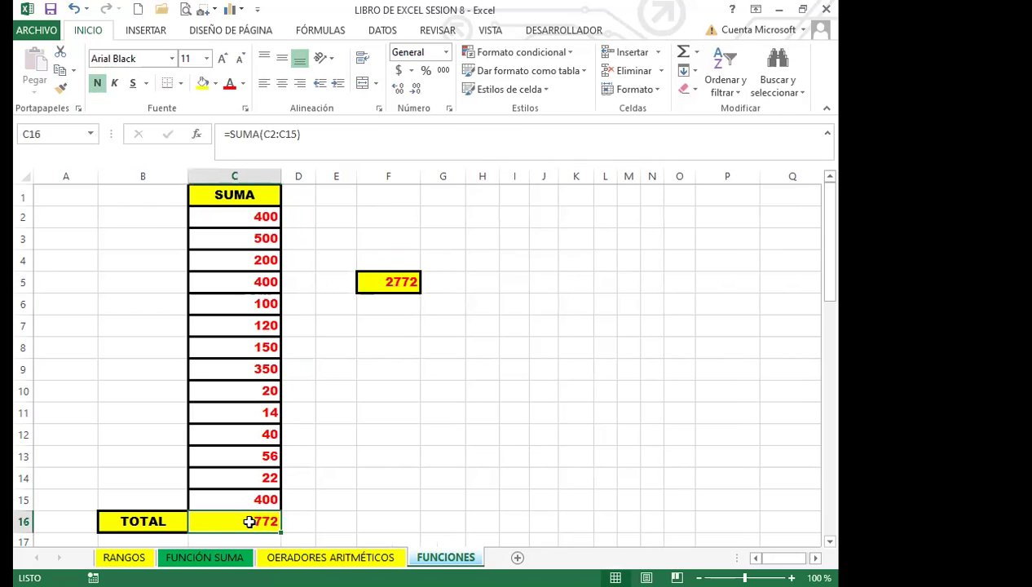
- Add the column by individual cell references in F9 with the formula =C2+C3+C4+C5+C6+C7+C8+C9+C10+C11+C12+C13+C14+C15
{"action": "left_click", "coordinate": [401, 367]}
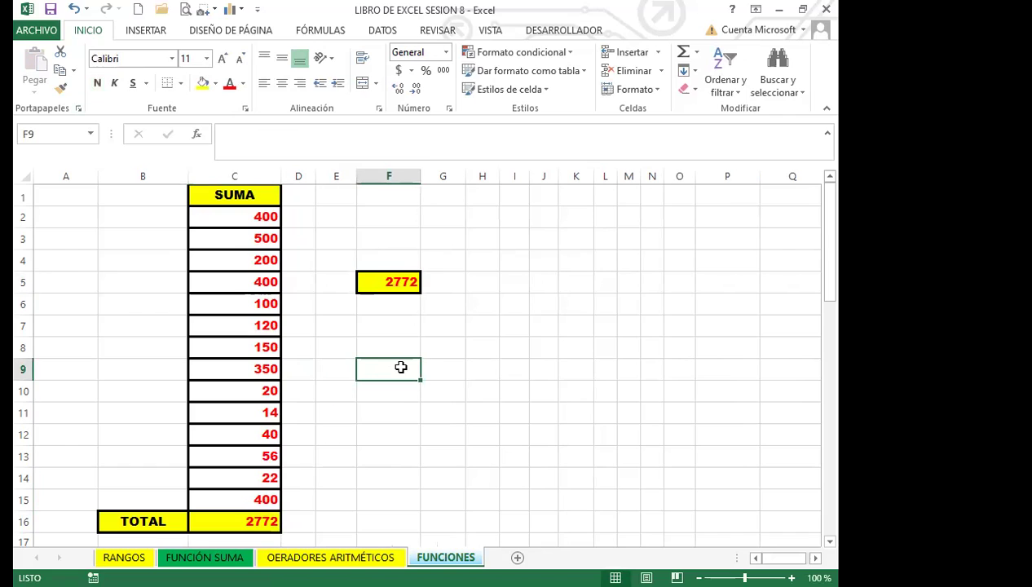
{"action": "type", "text": "="}
{"action": "left_click", "coordinate": [269, 218]}
{"action": "type", "text": "+"}
{"action": "left_click", "coordinate": [261, 242]}
{"action": "type", "text": "+"}
{"action": "left_click", "coordinate": [259, 261]}
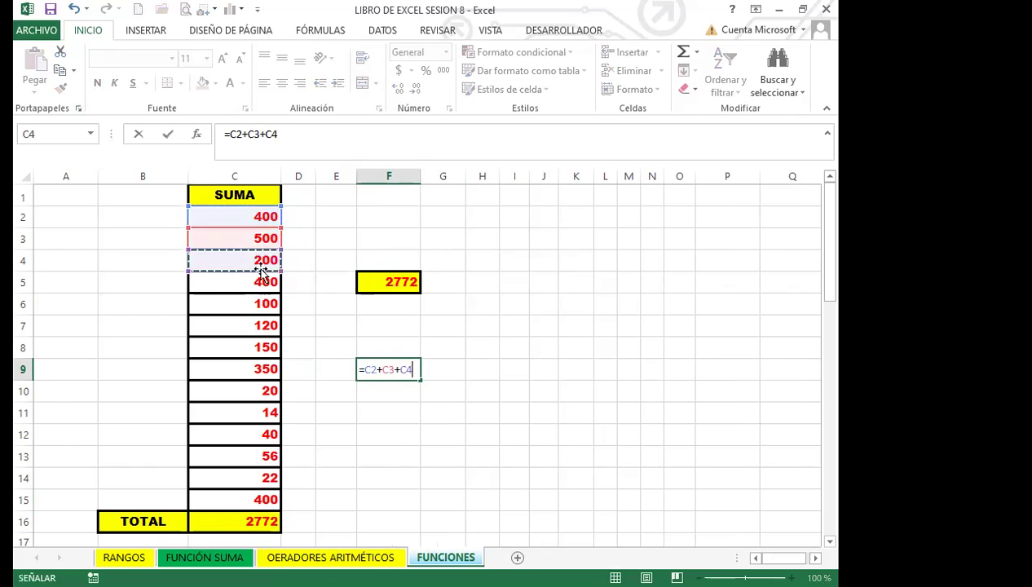
{"action": "type", "text": "+"}
{"action": "left_click", "coordinate": [257, 287]}
{"action": "type", "text": "+"}
{"action": "left_click", "coordinate": [255, 302]}
{"action": "type", "text": "+"}
{"action": "left_click", "coordinate": [252, 325]}
{"action": "type", "text": "+"}
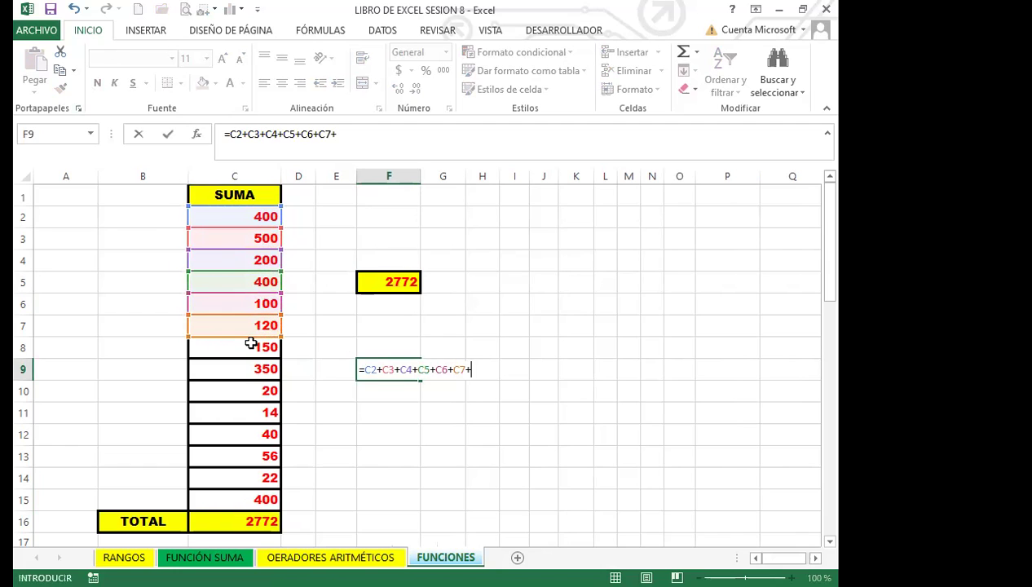
{"action": "left_click", "coordinate": [253, 345]}
{"action": "type", "text": "+"}
{"action": "left_click", "coordinate": [252, 368]}
{"action": "type", "text": "+"}
{"action": "left_click", "coordinate": [249, 390]}
{"action": "type", "text": "+"}
{"action": "left_click", "coordinate": [247, 412]}
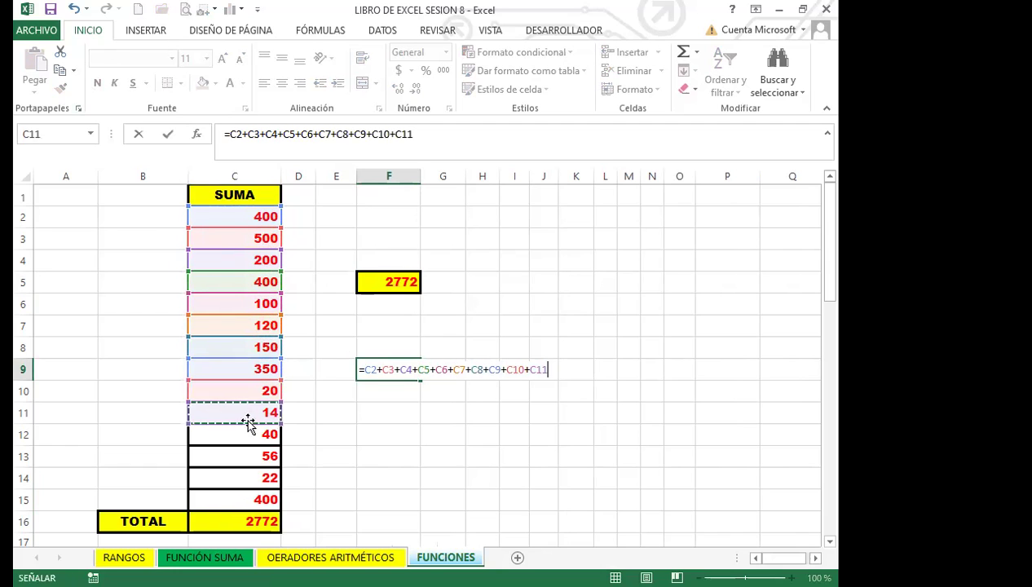
{"action": "type", "text": "+"}
{"action": "left_click", "coordinate": [247, 437]}
{"action": "type", "text": "+"}
{"action": "left_click", "coordinate": [242, 455]}
{"action": "type", "text": "+"}
{"action": "left_click", "coordinate": [242, 478]}
{"action": "type", "text": "+"}
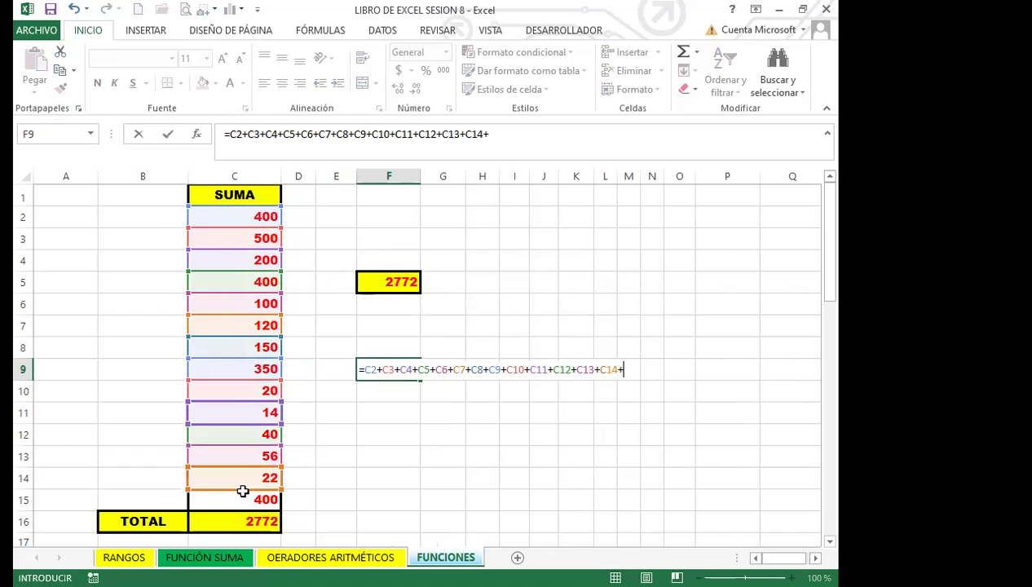
{"action": "left_click", "coordinate": [242, 493]}
{"action": "type", "text": "+"}
{"action": "key", "text": "BackSpace"}
{"action": "key", "text": "Return"}
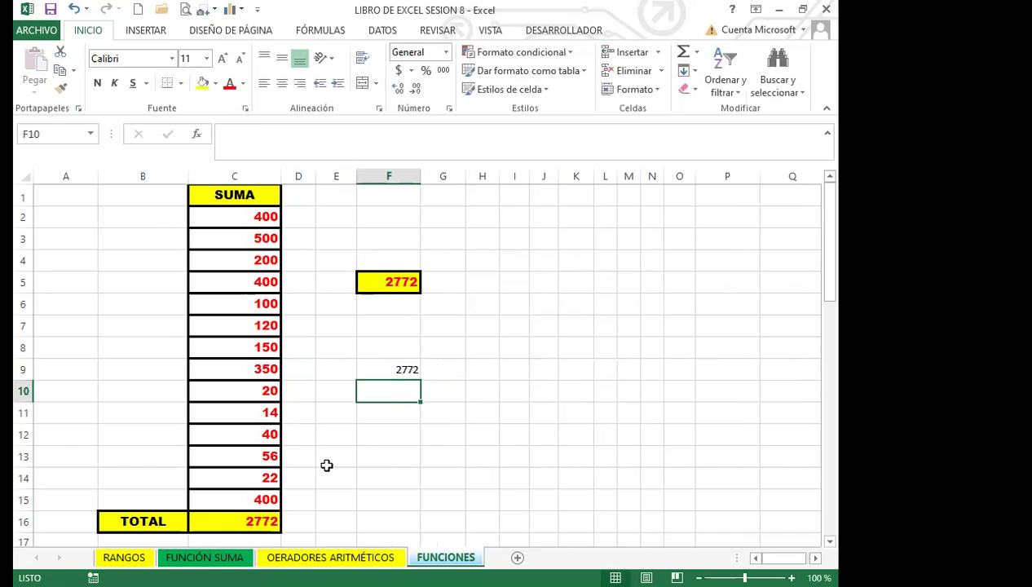
- Copy the format of F5 to the cell-reference sum in F9
{"action": "left_click", "coordinate": [391, 370]}
{"action": "left_click", "coordinate": [388, 284]}
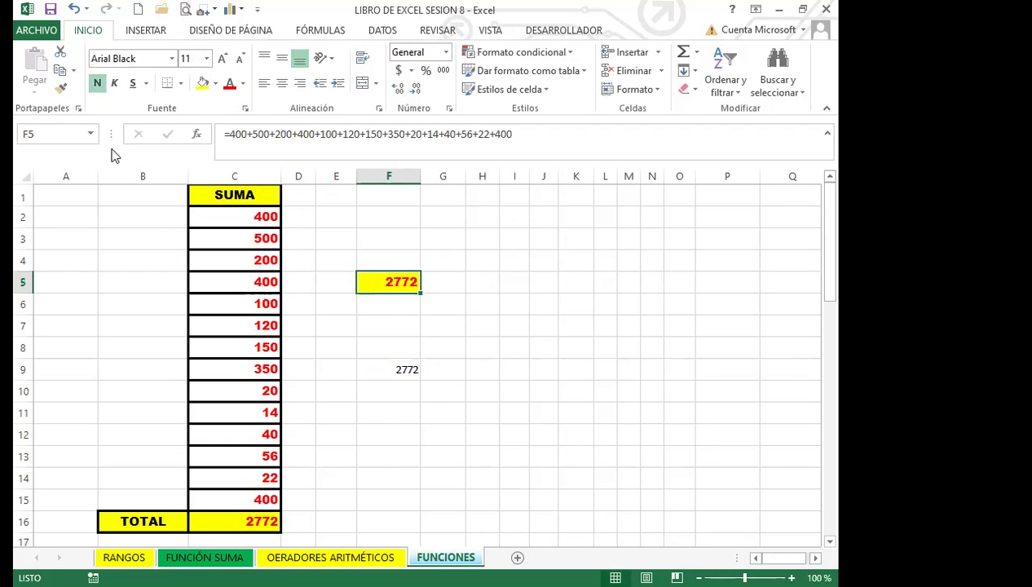
{"action": "left_click", "coordinate": [61, 88]}
{"action": "left_click", "coordinate": [407, 369]}
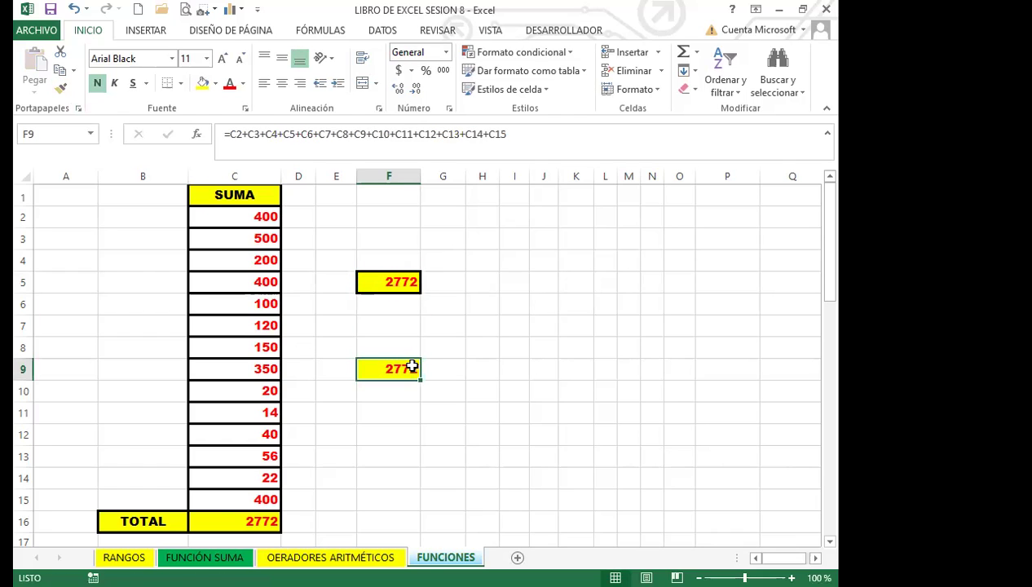
- Compare the SUMA formula in C16 with the constant-value formula in F5 and the cell-reference formula in F9
{"action": "left_click", "coordinate": [238, 522]}
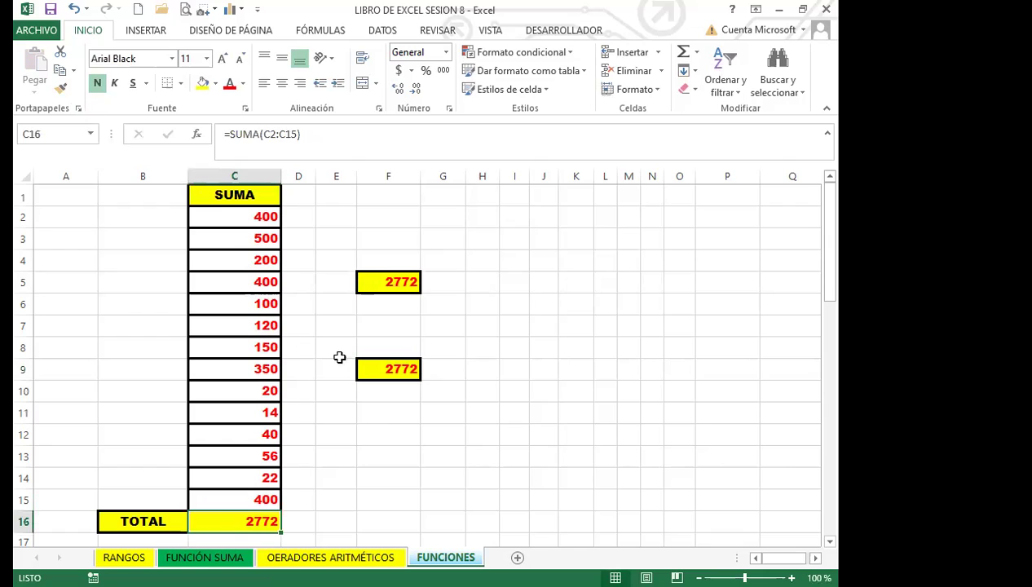
{"action": "left_click", "coordinate": [392, 282]}
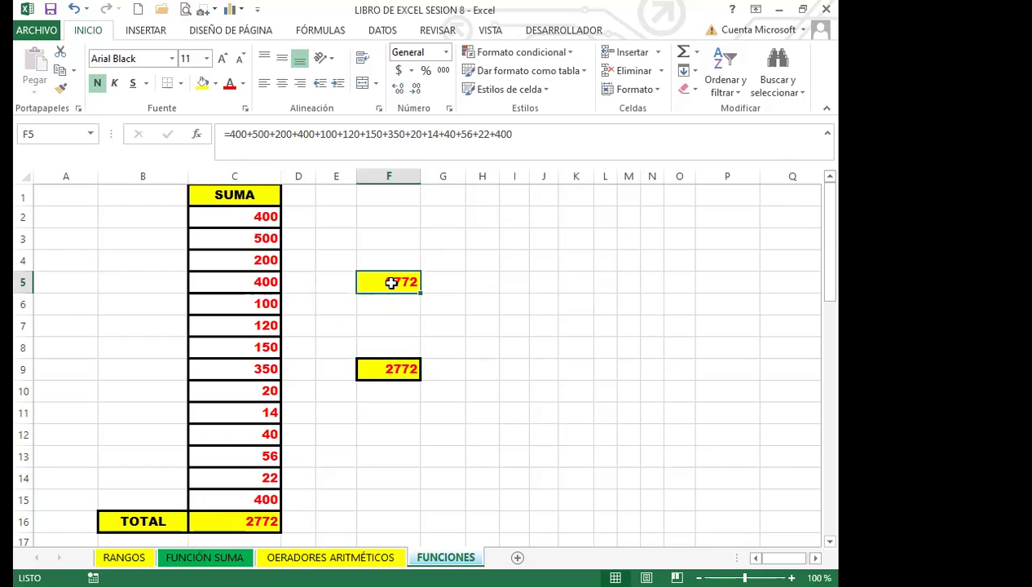
{"action": "left_click", "coordinate": [395, 373]}
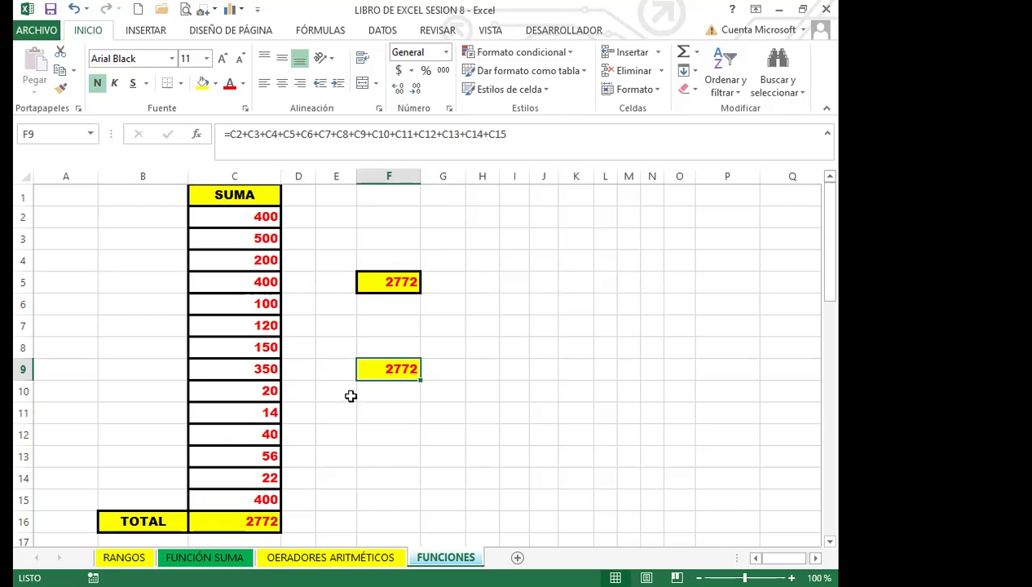
{"action": "left_click", "coordinate": [246, 522]}
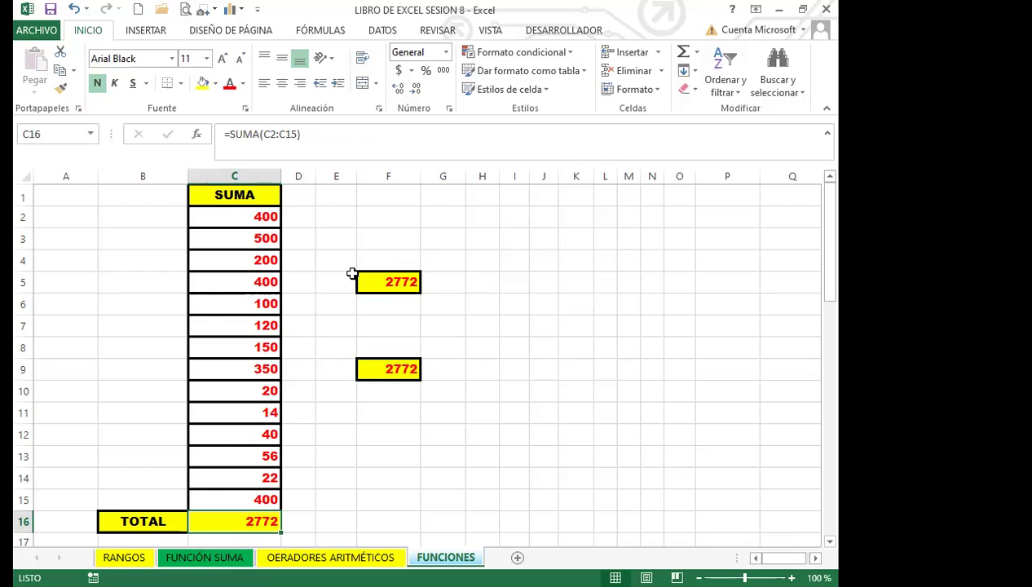
{"action": "left_click", "coordinate": [388, 282]}
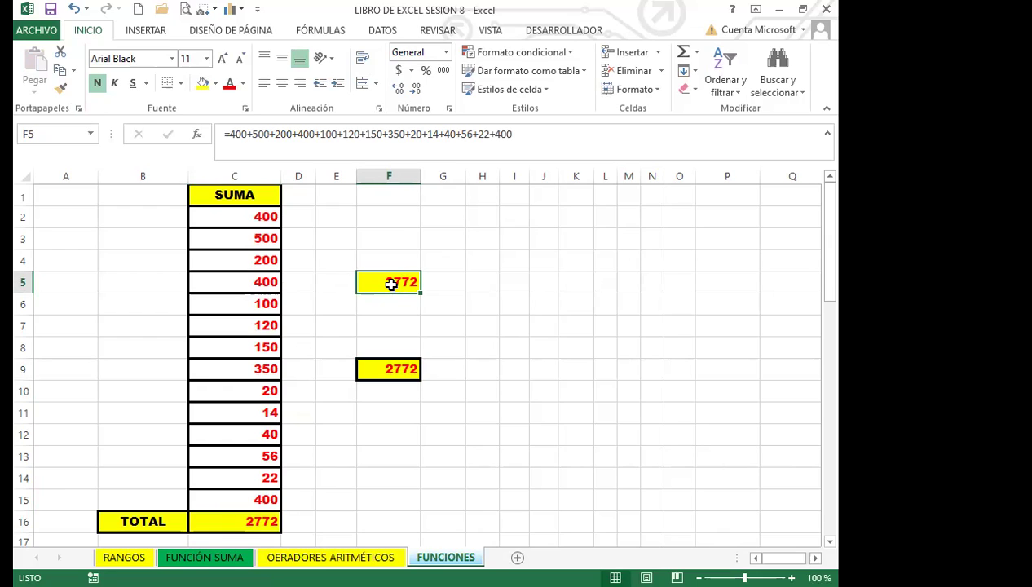
{"action": "left_click", "coordinate": [398, 385]}
{"action": "left_click", "coordinate": [396, 371]}
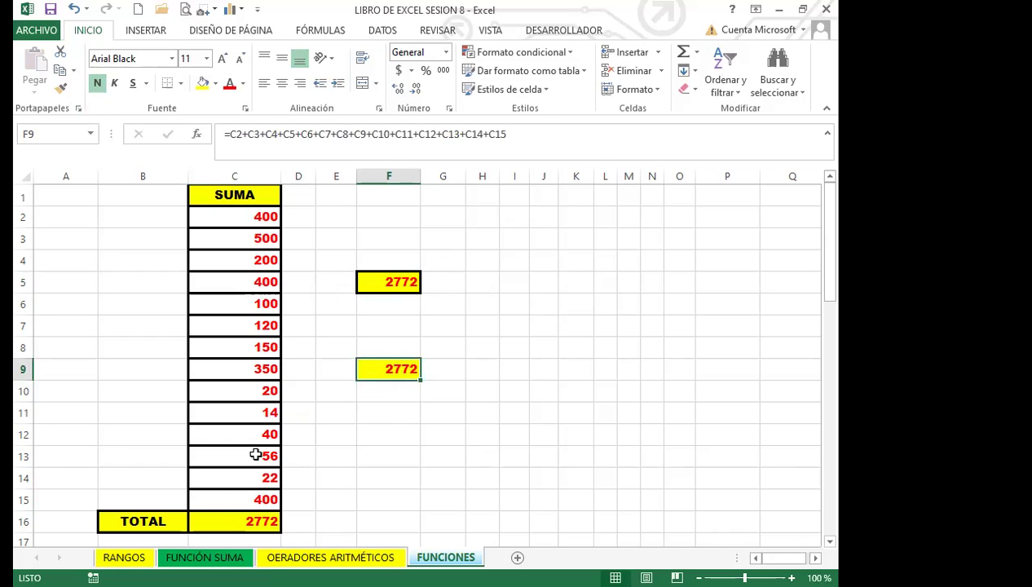
{"action": "left_click", "coordinate": [221, 520]}
{"action": "left_click", "coordinate": [381, 362]}
{"action": "left_click", "coordinate": [389, 278]}
{"action": "left_click", "coordinate": [377, 369]}
{"action": "left_click", "coordinate": [218, 522]}
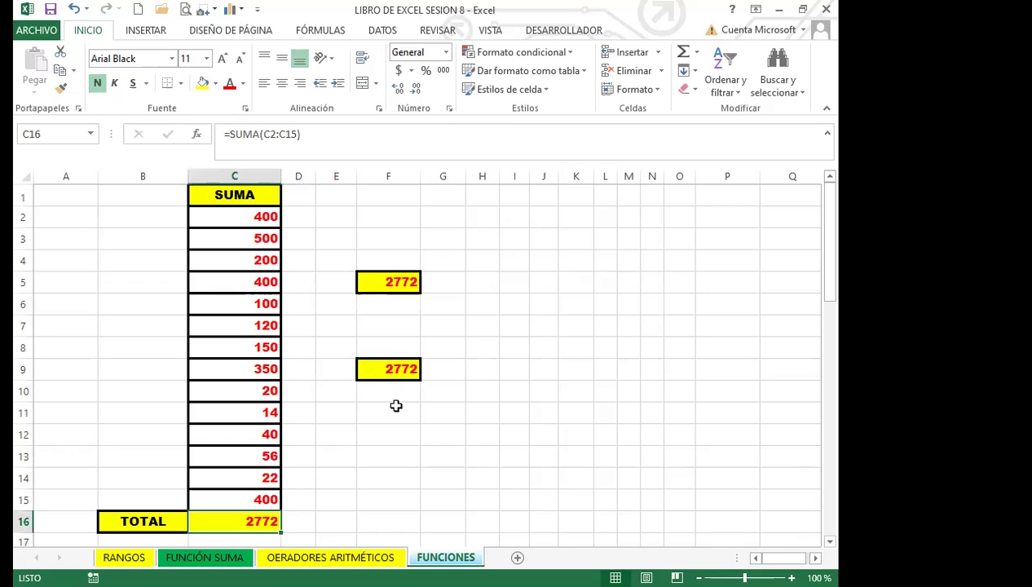
- Review the cell-reference formula in F9 against the constant-value formula in F5
{"action": "left_click", "coordinate": [384, 374]}
{"action": "left_click", "coordinate": [387, 283]}
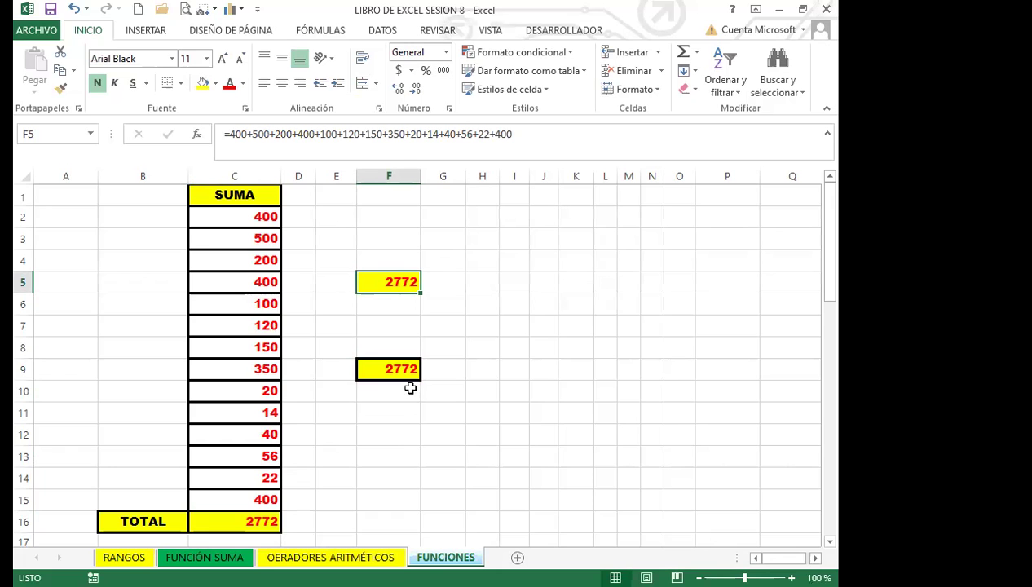
- Enter a mixed-operator formula in P23 for the horizontal SUMA row: =B23+C23/D23+E23*F23-G23+H23+I23/J23+K237+L23*M23*N23
{"action": "scroll", "coordinate": [202, 492], "scroll_direction": "down", "scroll_amount": 3}
{"action": "scroll", "coordinate": [202, 492], "scroll_direction": "down", "scroll_amount": 1}
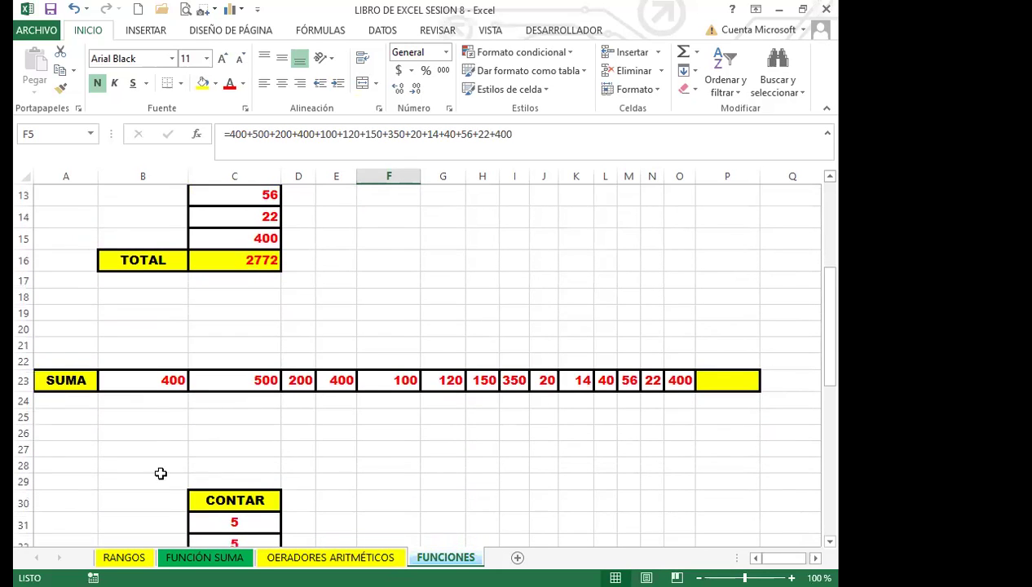
{"action": "left_click", "coordinate": [722, 381]}
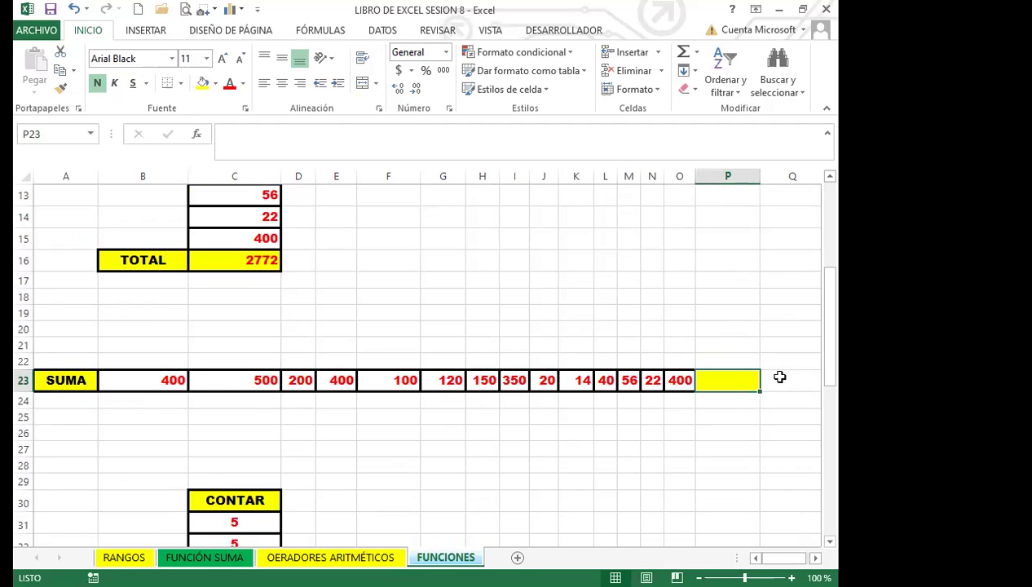
{"action": "type", "text": "="}
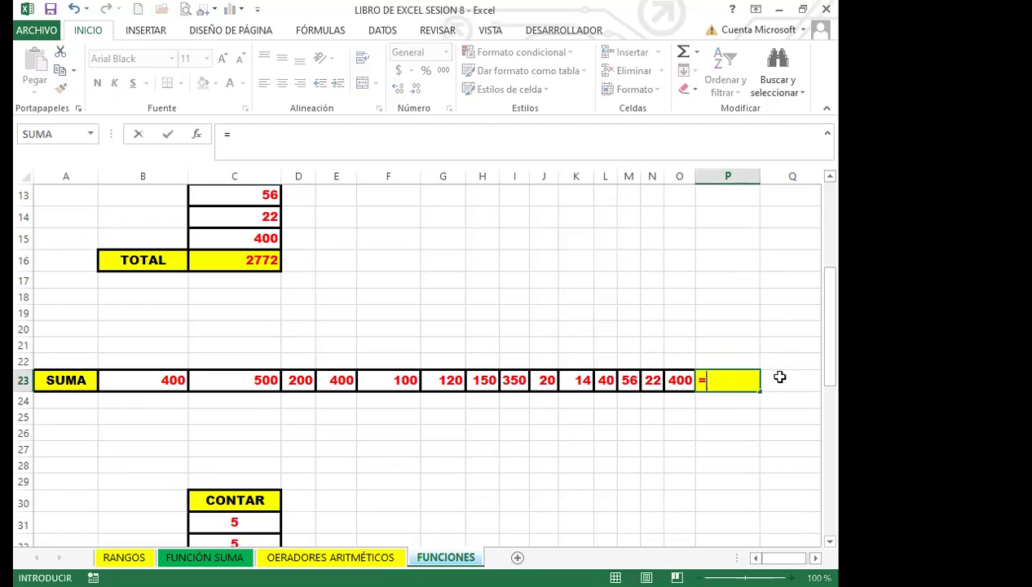
{"action": "left_click", "coordinate": [156, 382]}
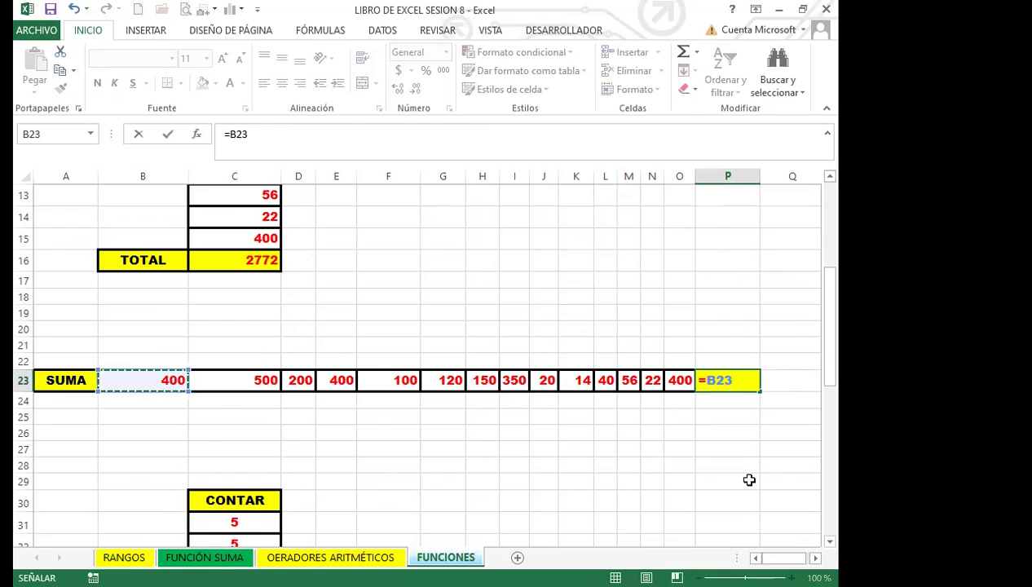
{"action": "type", "text": "+"}
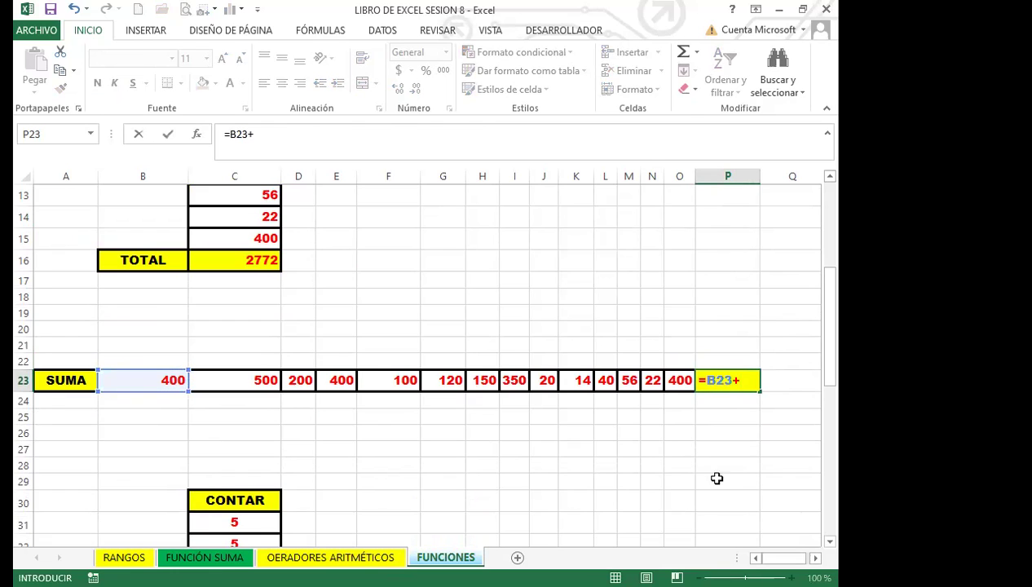
{"action": "left_click", "coordinate": [269, 384]}
{"action": "type", "text": "/"}
{"action": "left_click", "coordinate": [298, 383]}
{"action": "type", "text": "+"}
{"action": "left_click", "coordinate": [338, 382]}
{"action": "type", "text": "*"}
{"action": "left_click", "coordinate": [392, 383]}
{"action": "type", "text": "-"}
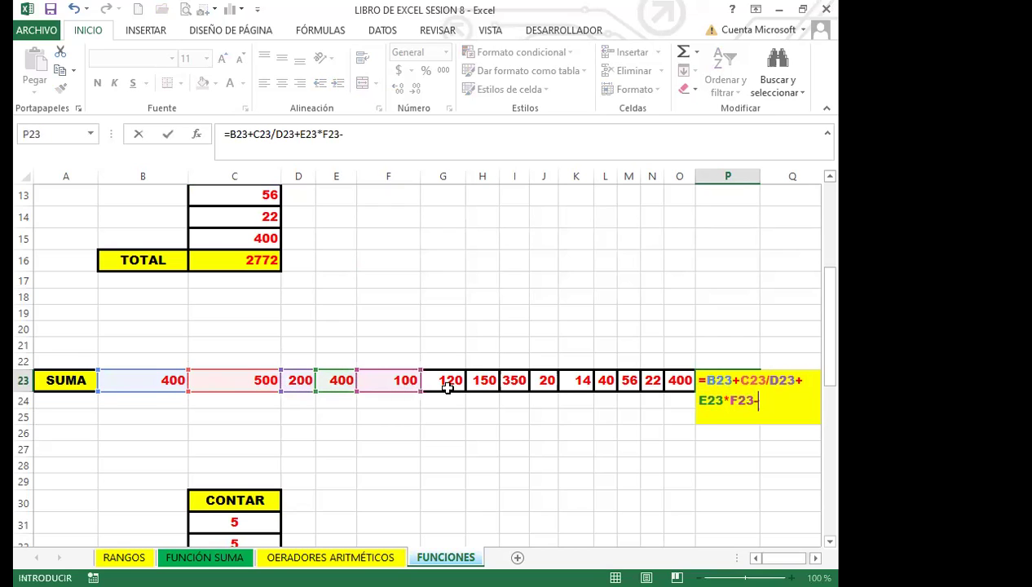
{"action": "left_click", "coordinate": [457, 383]}
{"action": "type", "text": "+"}
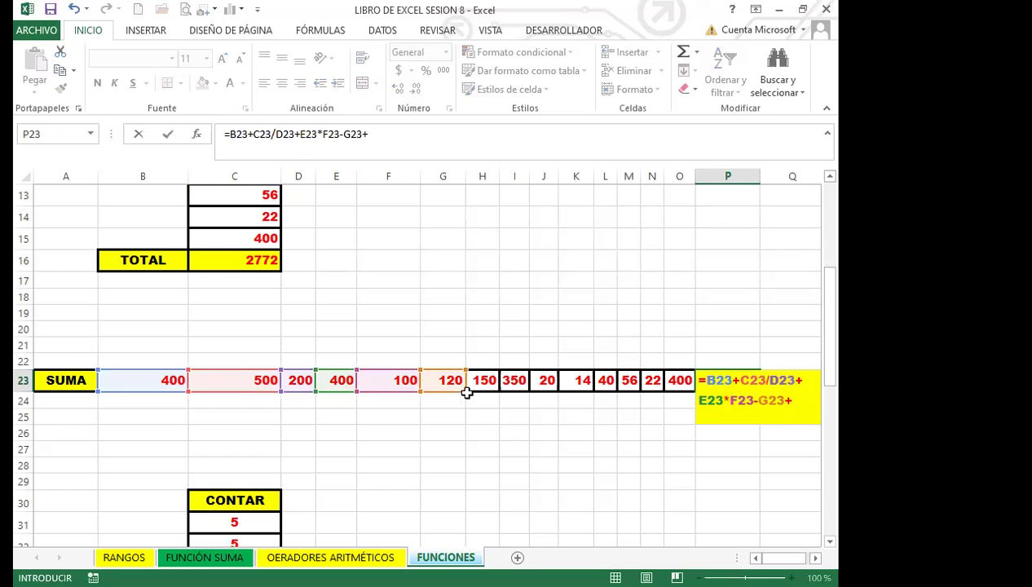
{"action": "left_click", "coordinate": [488, 383]}
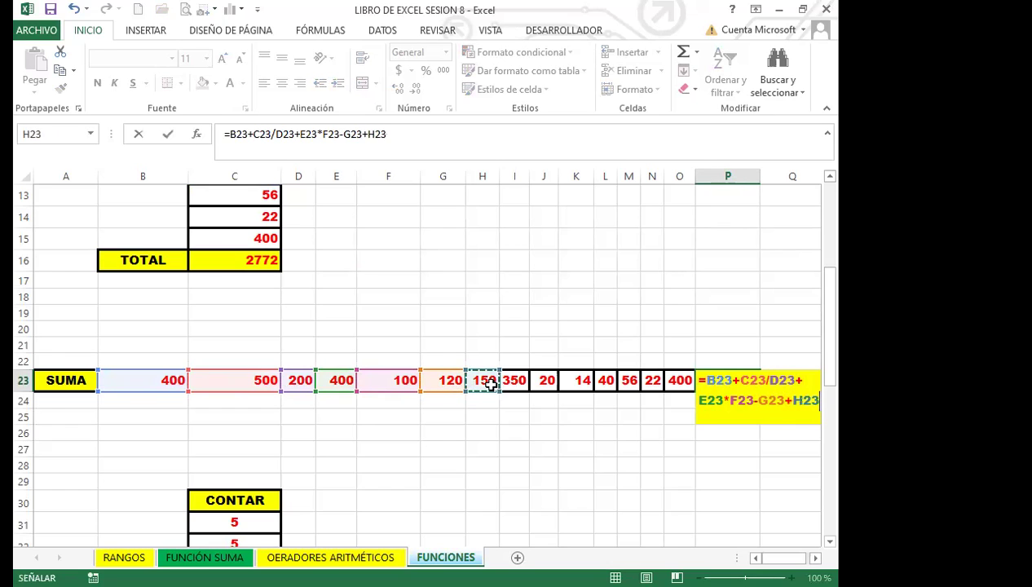
{"action": "type", "text": "+"}
{"action": "left_click", "coordinate": [517, 383]}
{"action": "type", "text": "/"}
{"action": "left_click", "coordinate": [549, 383]}
{"action": "type", "text": "+"}
{"action": "left_click", "coordinate": [579, 383]}
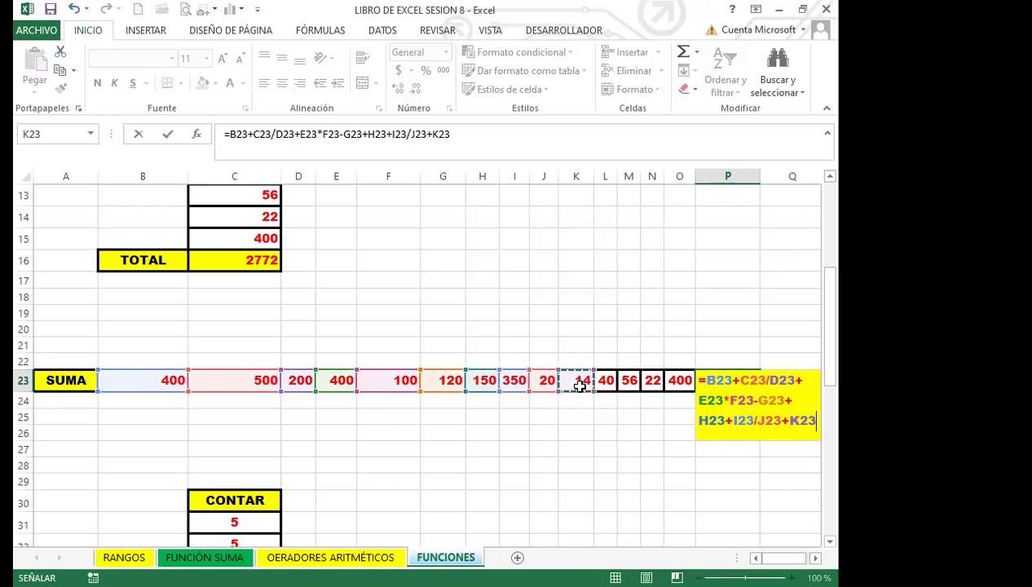
{"action": "type", "text": "7"}
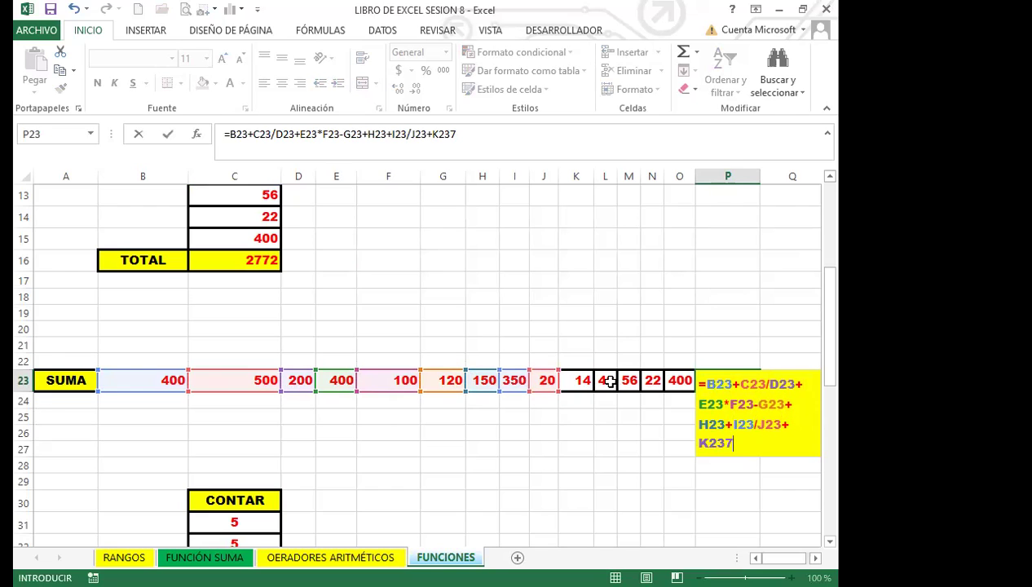
{"action": "type", "text": "+"}
{"action": "left_click", "coordinate": [608, 382]}
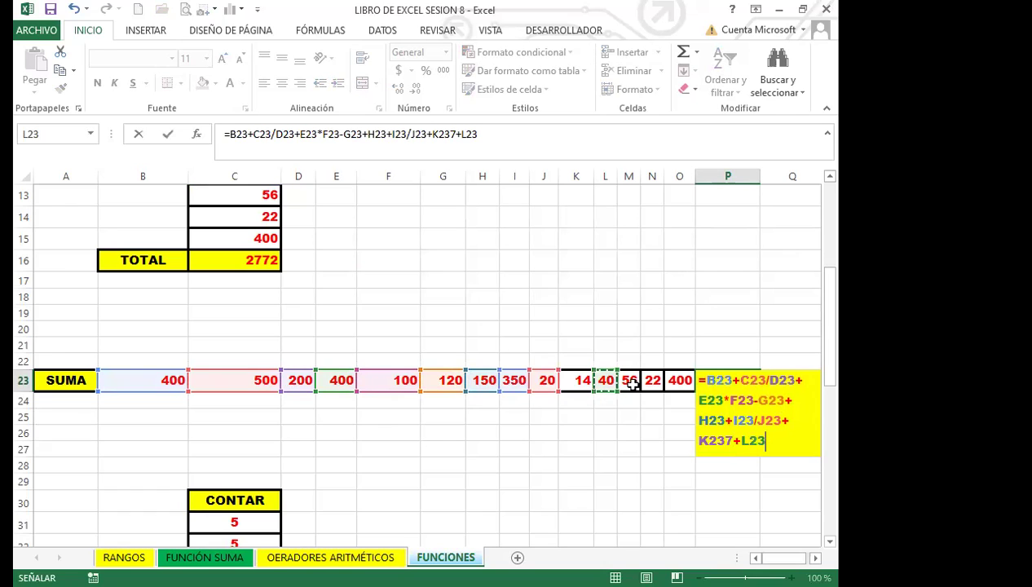
{"action": "type", "text": "*"}
{"action": "left_click", "coordinate": [633, 383]}
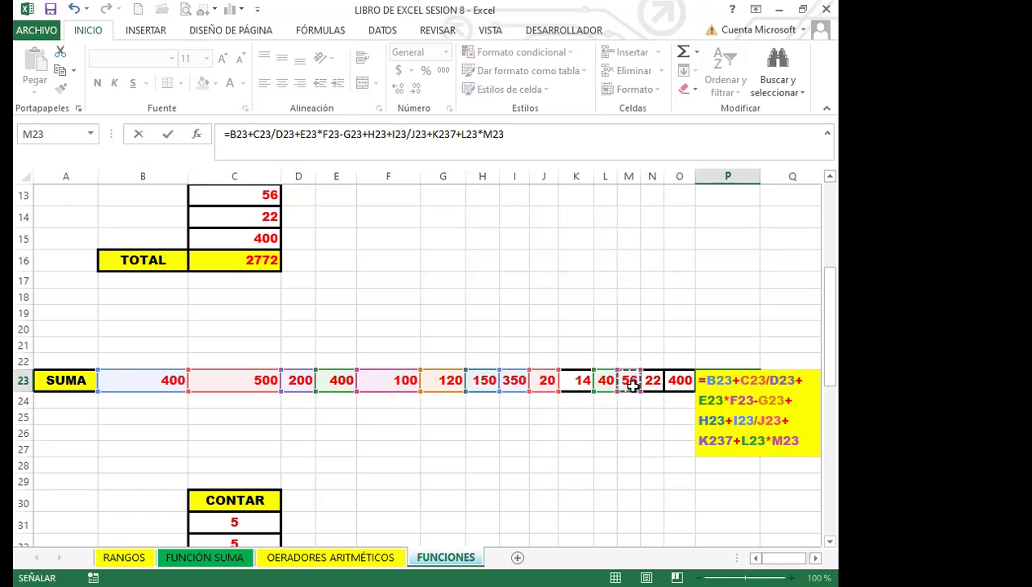
{"action": "type", "text": "*"}
{"action": "left_click", "coordinate": [653, 381]}
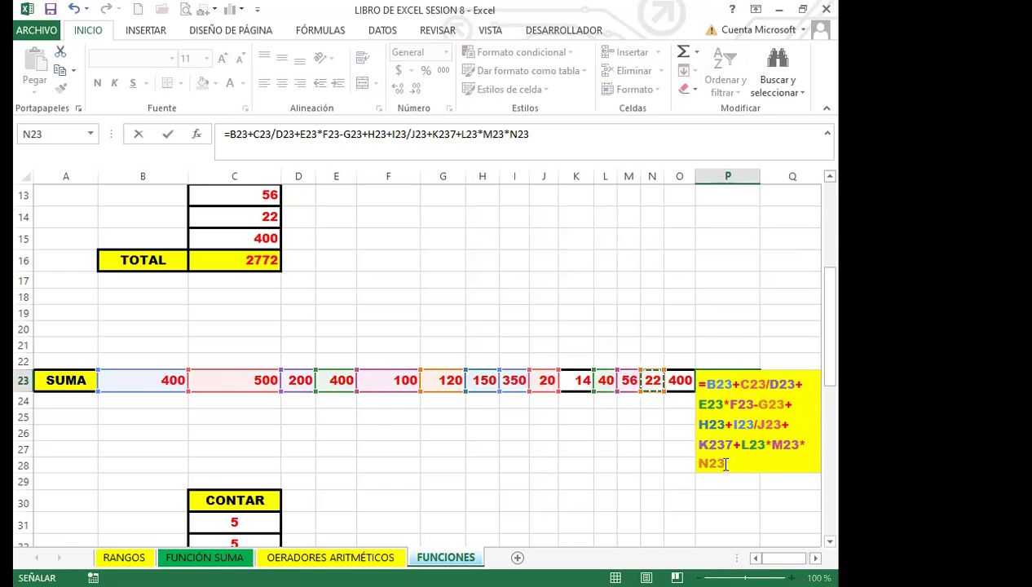
{"action": "key", "text": "Return"}
- Compare the mixed-operator formula in P23 with the SUMA formula in C16 and the addition formulas in F5 and F9
{"action": "left_click", "coordinate": [716, 384]}
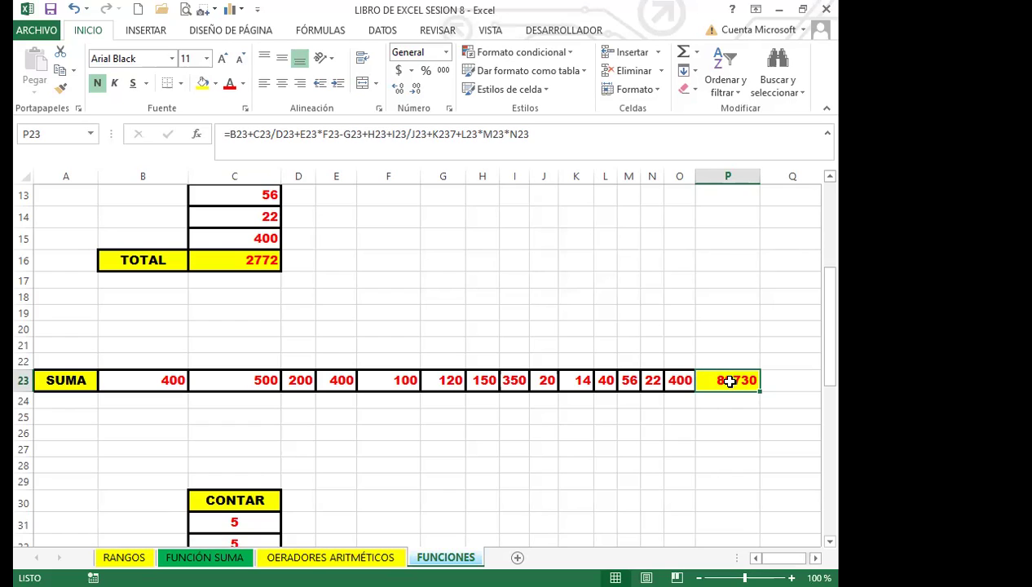
{"action": "scroll", "coordinate": [270, 321], "scroll_direction": "up", "scroll_amount": 2}
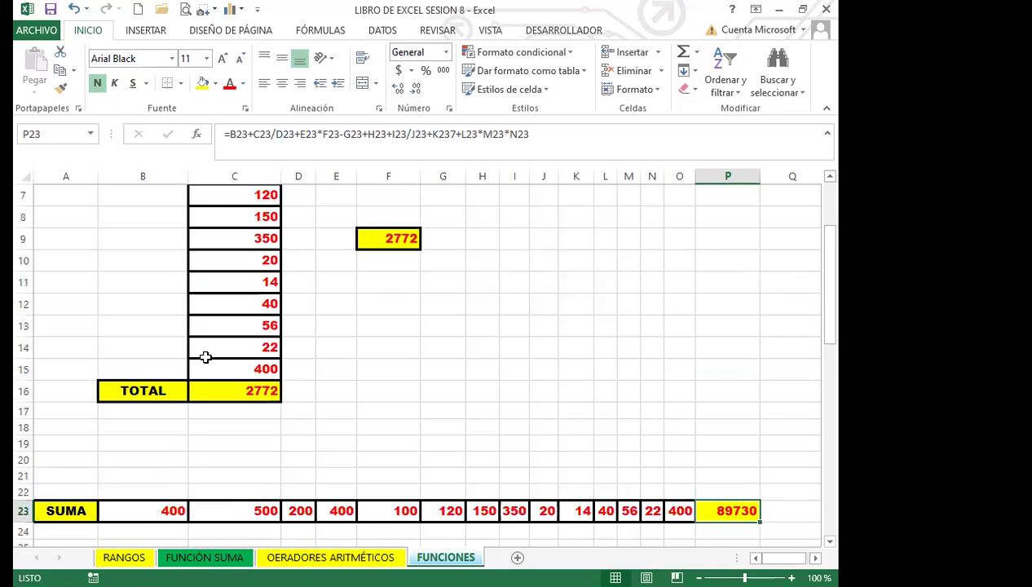
{"action": "left_click", "coordinate": [249, 391]}
{"action": "scroll", "coordinate": [323, 384], "scroll_direction": "up", "scroll_amount": 2}
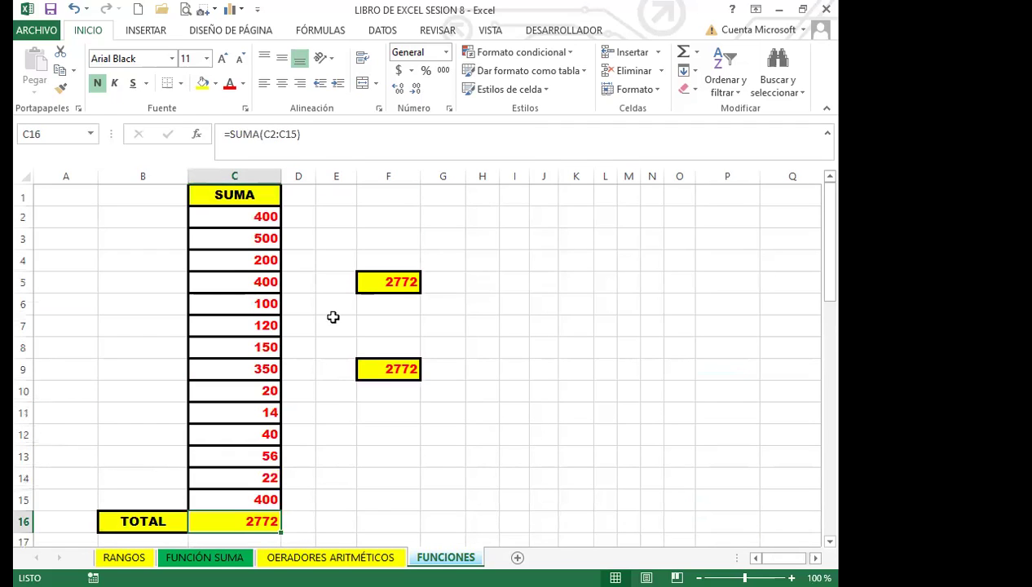
{"action": "left_click", "coordinate": [403, 283]}
{"action": "left_click", "coordinate": [401, 371]}
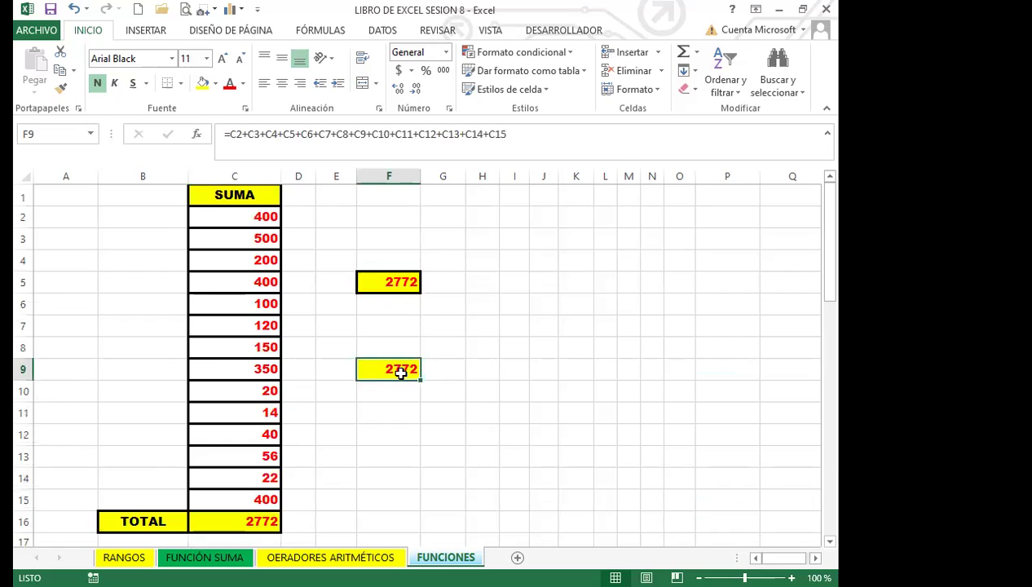
{"action": "left_click", "coordinate": [247, 522]}
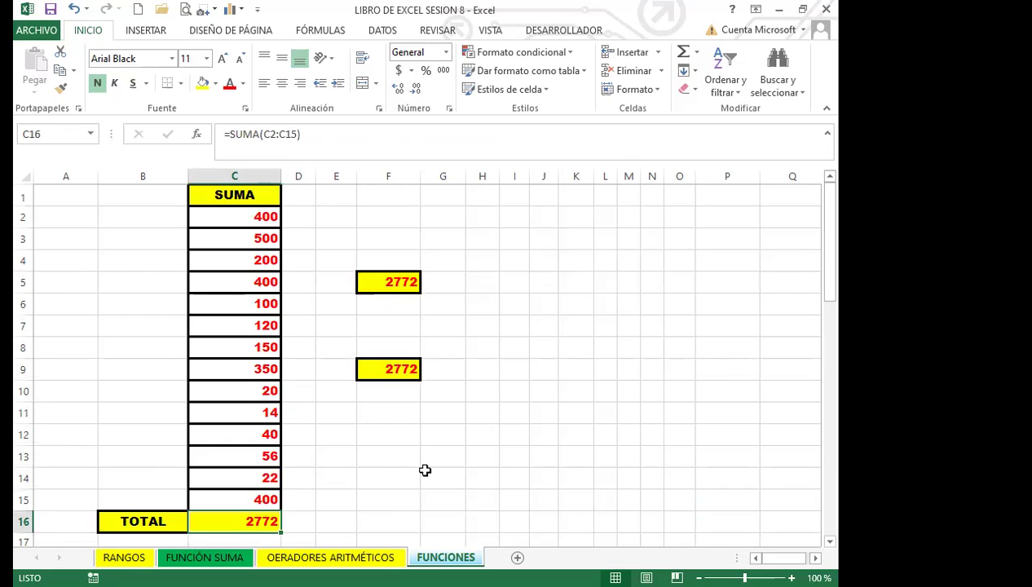
{"action": "scroll", "coordinate": [425, 470], "scroll_direction": "down", "scroll_amount": 3}
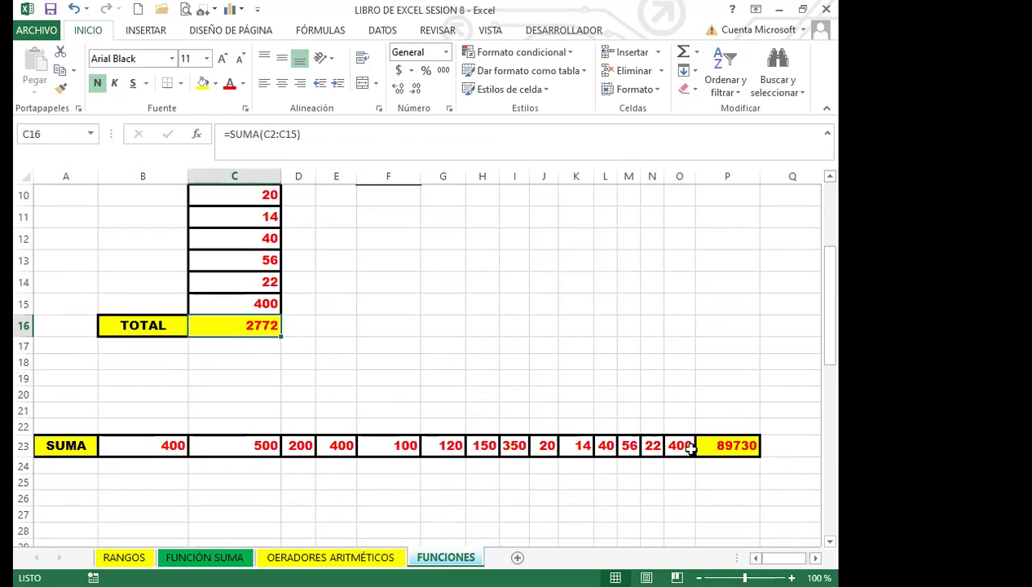
{"action": "left_click", "coordinate": [736, 447]}
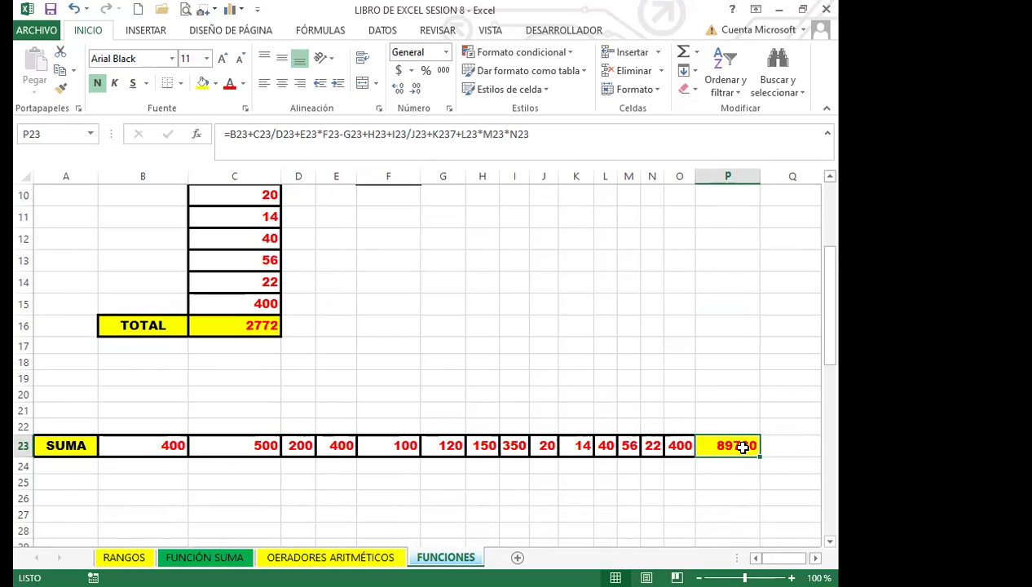
- Examine the values of the CONTAR column from C31 to C47 and its RESPUESTA cell C49
{"action": "scroll", "coordinate": [334, 451], "scroll_direction": "down", "scroll_amount": 6}
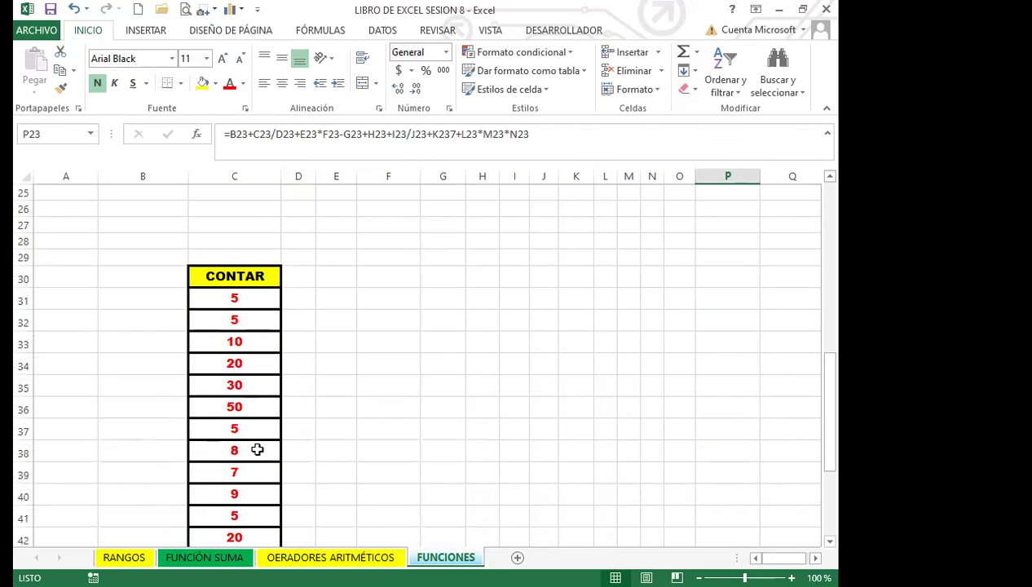
{"action": "scroll", "coordinate": [260, 443], "scroll_direction": "down", "scroll_amount": 4}
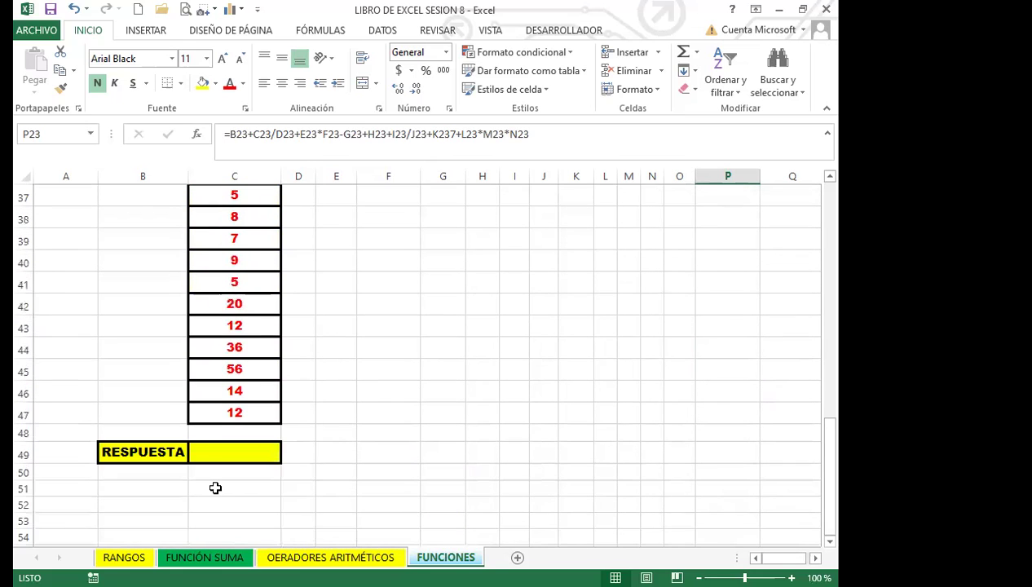
{"action": "scroll", "coordinate": [221, 372], "scroll_direction": "up", "scroll_amount": 9}
{"action": "scroll", "coordinate": [248, 421], "scroll_direction": "down", "scroll_amount": 5}
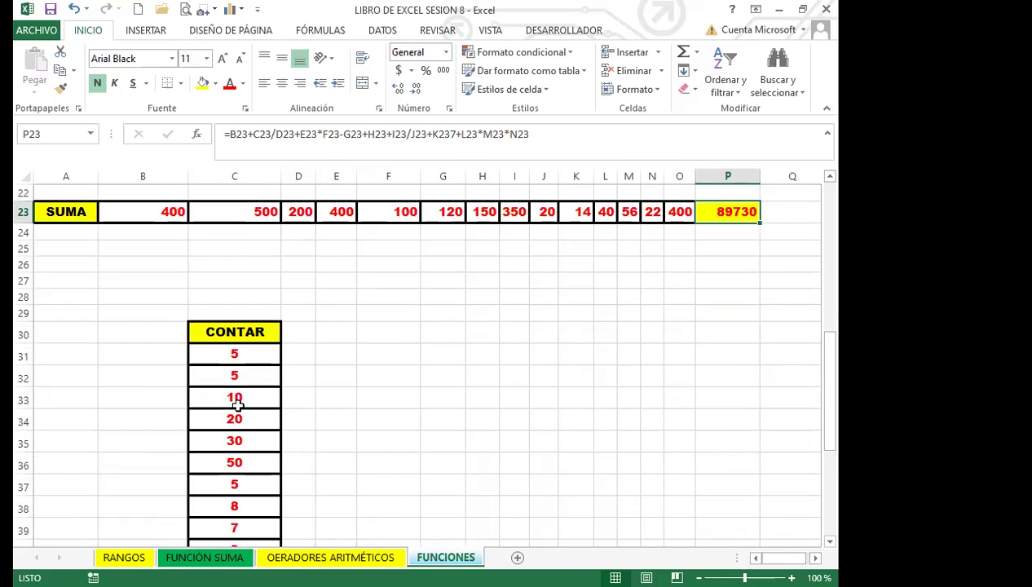
{"action": "left_click", "coordinate": [259, 298]}
{"action": "left_click", "coordinate": [256, 319]}
{"action": "left_click", "coordinate": [253, 339]}
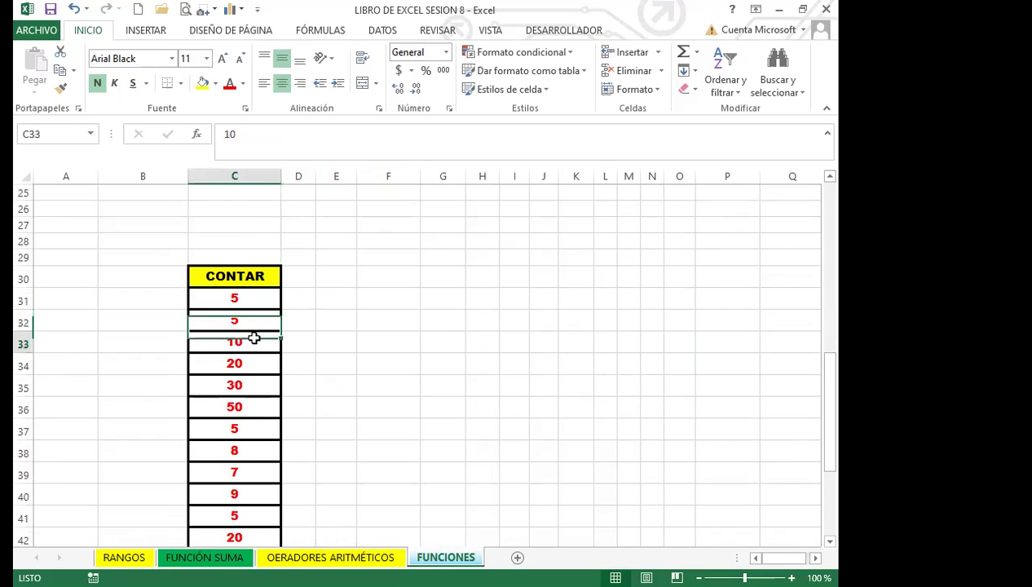
{"action": "left_click", "coordinate": [258, 366]}
{"action": "left_click", "coordinate": [263, 411]}
{"action": "scroll", "coordinate": [263, 419], "scroll_direction": "down", "scroll_amount": 3}
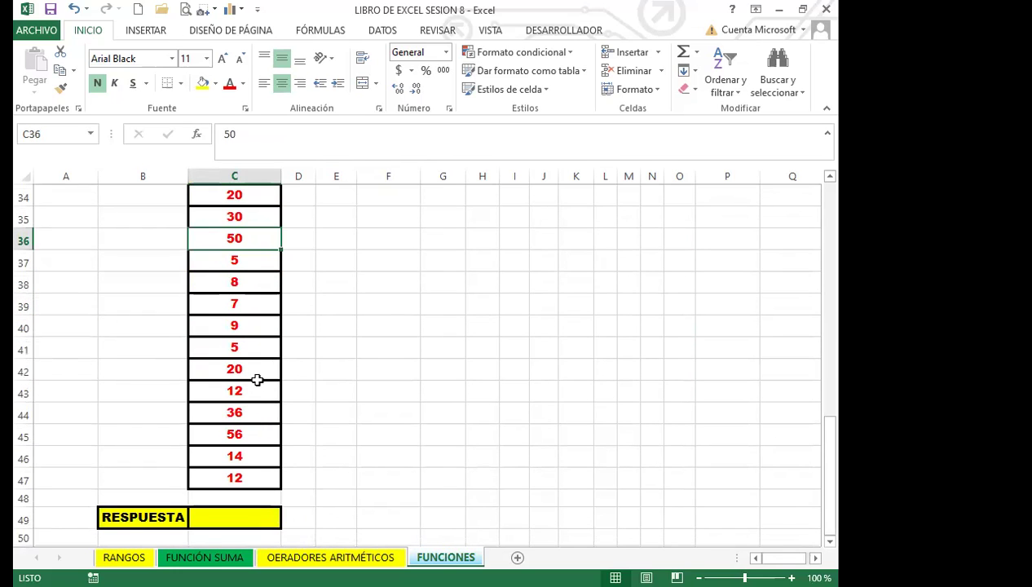
{"action": "left_click", "coordinate": [254, 373]}
{"action": "left_click", "coordinate": [252, 397]}
{"action": "left_click", "coordinate": [247, 414]}
{"action": "left_click", "coordinate": [247, 436]}
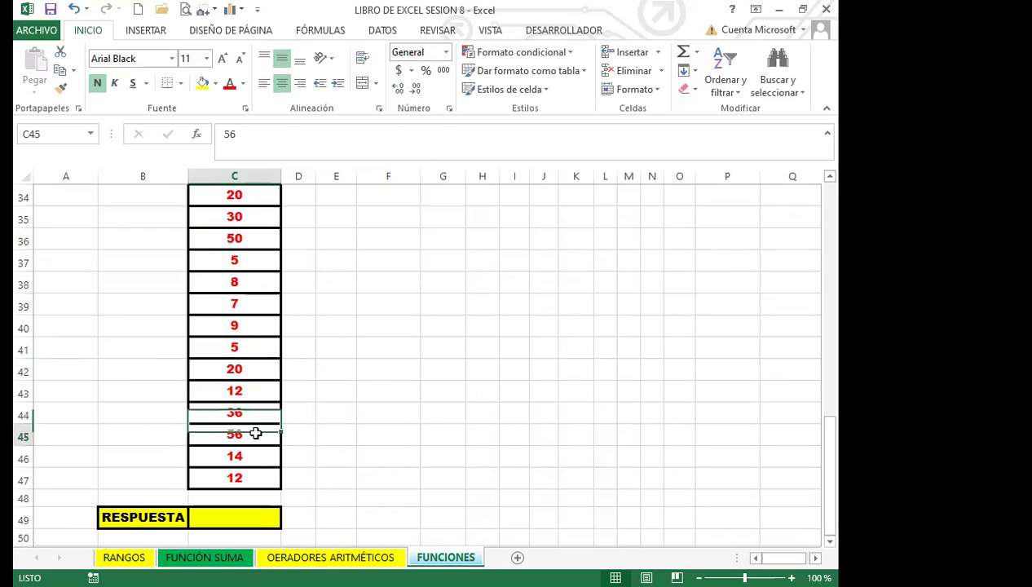
{"action": "left_click", "coordinate": [238, 520]}
{"action": "scroll", "coordinate": [257, 444], "scroll_direction": "up", "scroll_amount": 3}
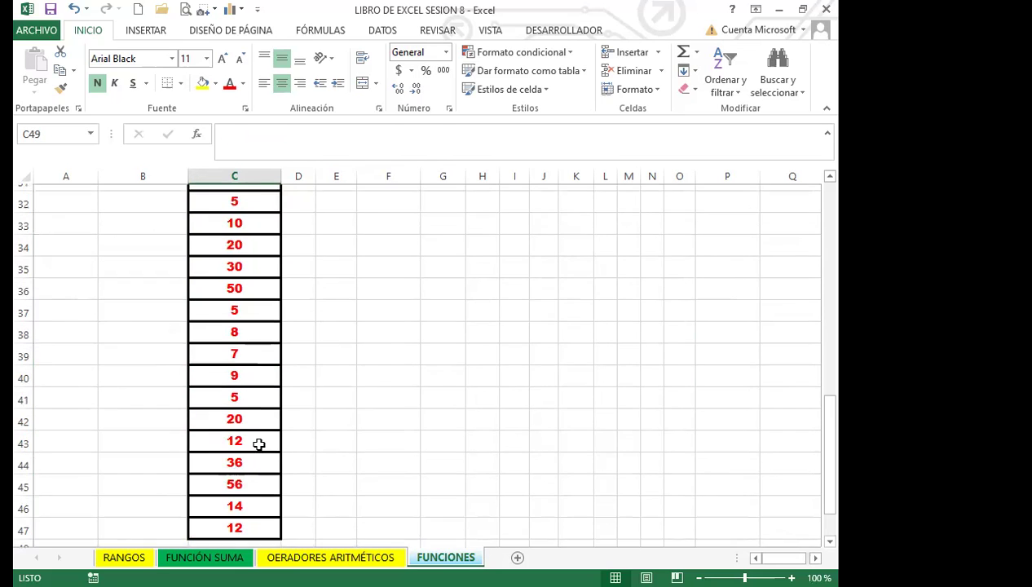
{"action": "scroll", "coordinate": [258, 443], "scroll_direction": "up", "scroll_amount": 2}
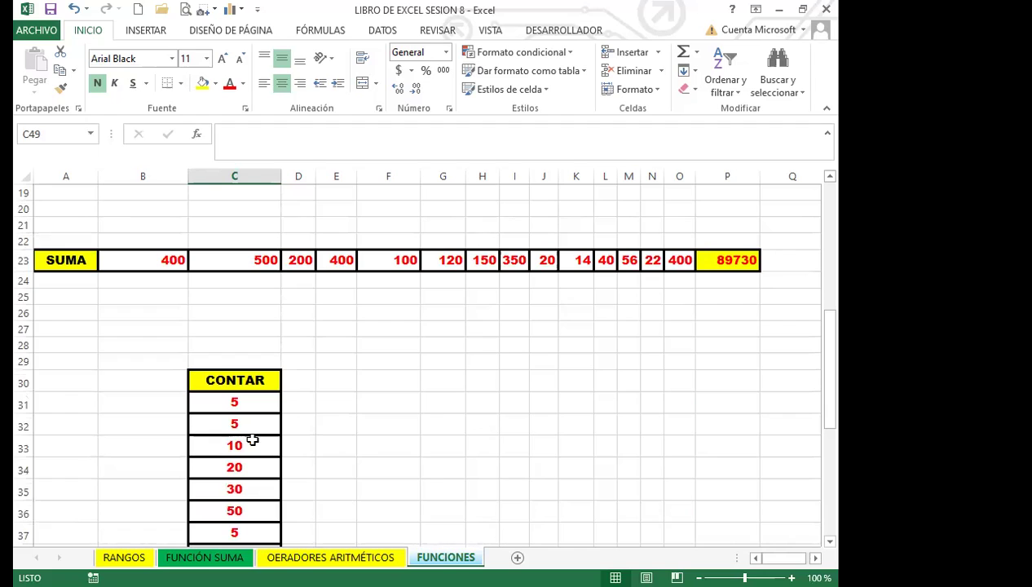
- Fill the empty cell K28 with yellow and make it bold
{"action": "left_click", "coordinate": [575, 345]}
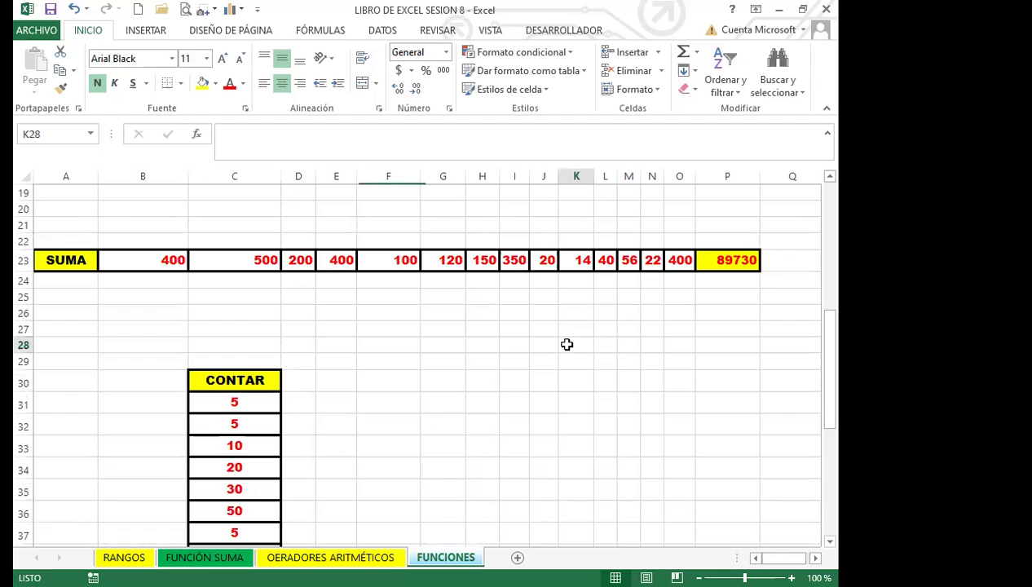
{"action": "left_click", "coordinate": [201, 83]}
{"action": "left_click", "coordinate": [97, 83]}
- Copy the format of the result cell P23 to K28
{"action": "left_click", "coordinate": [736, 266]}
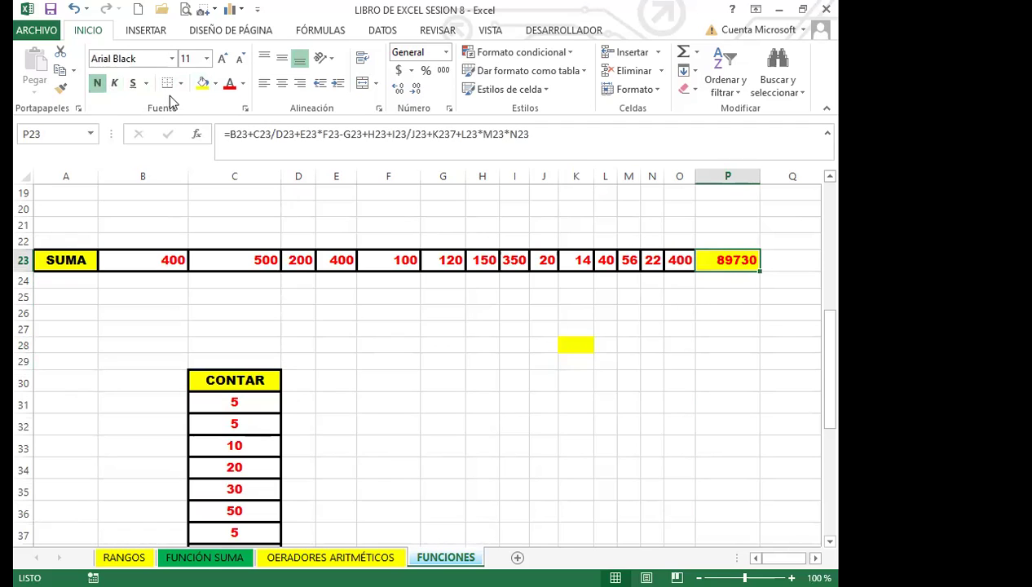
{"action": "left_click", "coordinate": [62, 89]}
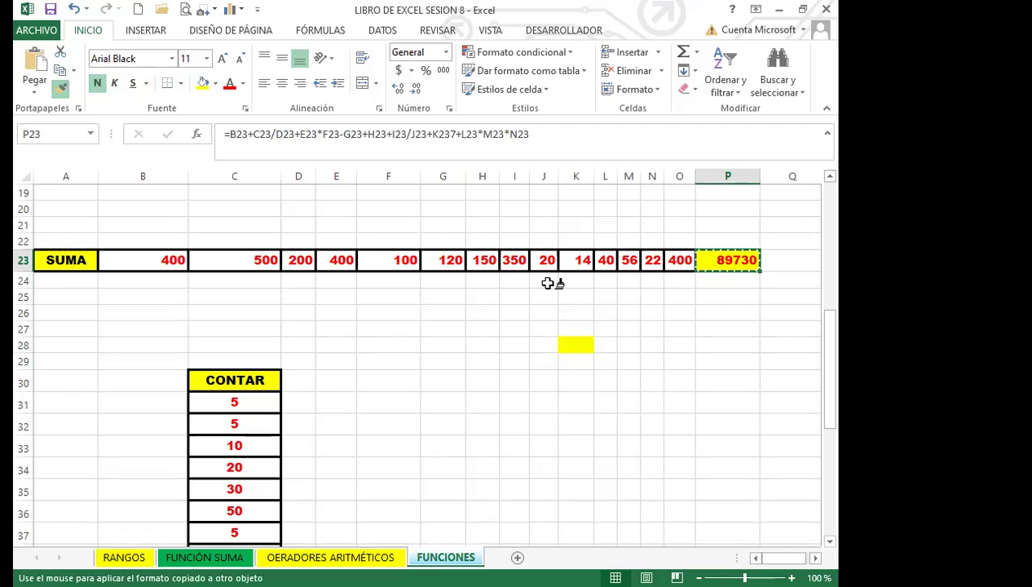
{"action": "left_click", "coordinate": [574, 345]}
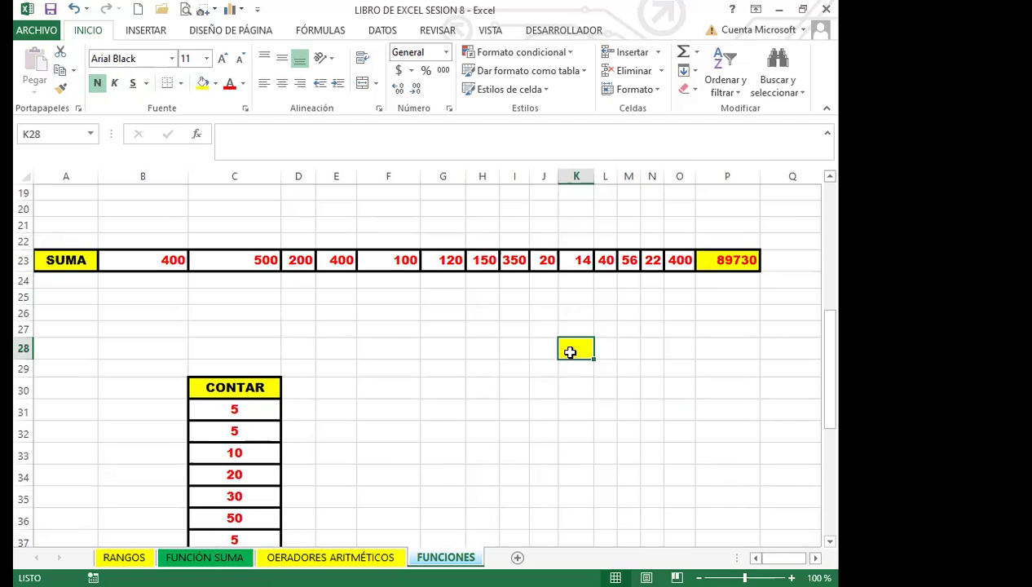
- Total the horizontal SUMA row from B23 to N23 in K28 with the AutoSum function
{"action": "left_click", "coordinate": [683, 51]}
{"action": "left_click_drag", "start_coordinate": [173, 261], "coordinate": [271, 261]}
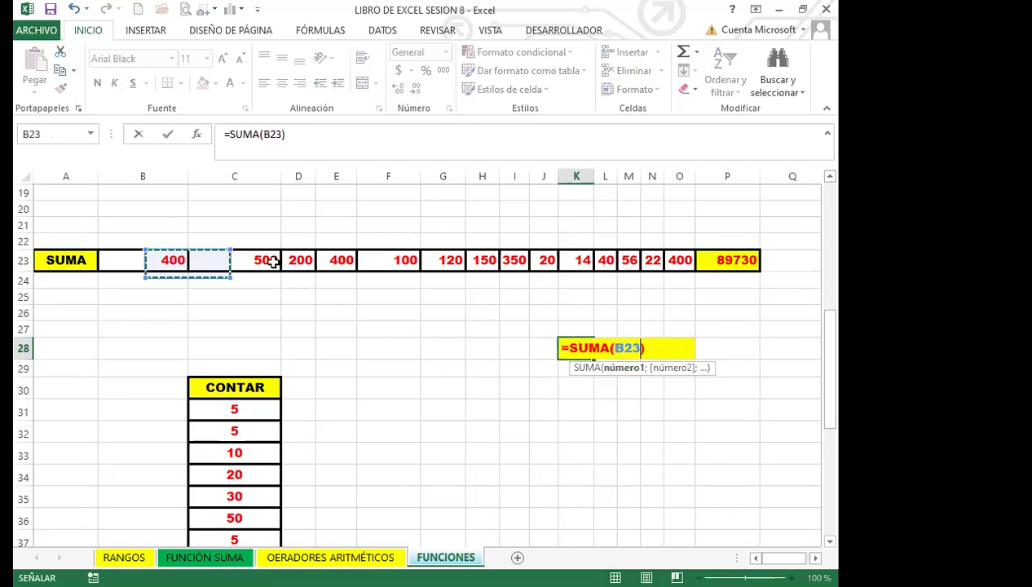
{"action": "left_click", "coordinate": [652, 261], "text": "shift"}
{"action": "key", "text": "Return"}
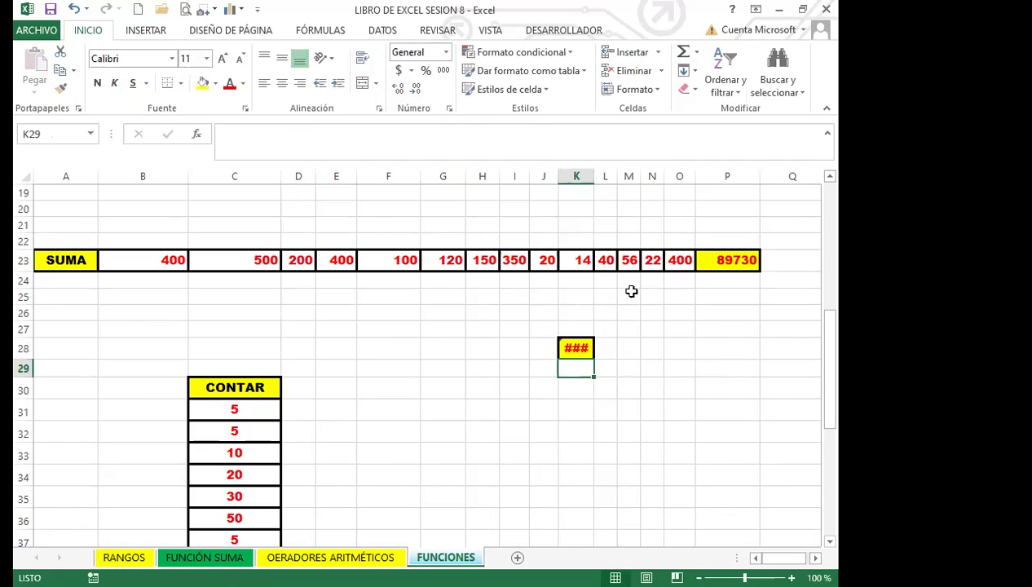
- Fit column K's width to its content and extend the SUMA range in K28 to B23:O23
{"action": "double_click", "coordinate": [603, 176]}
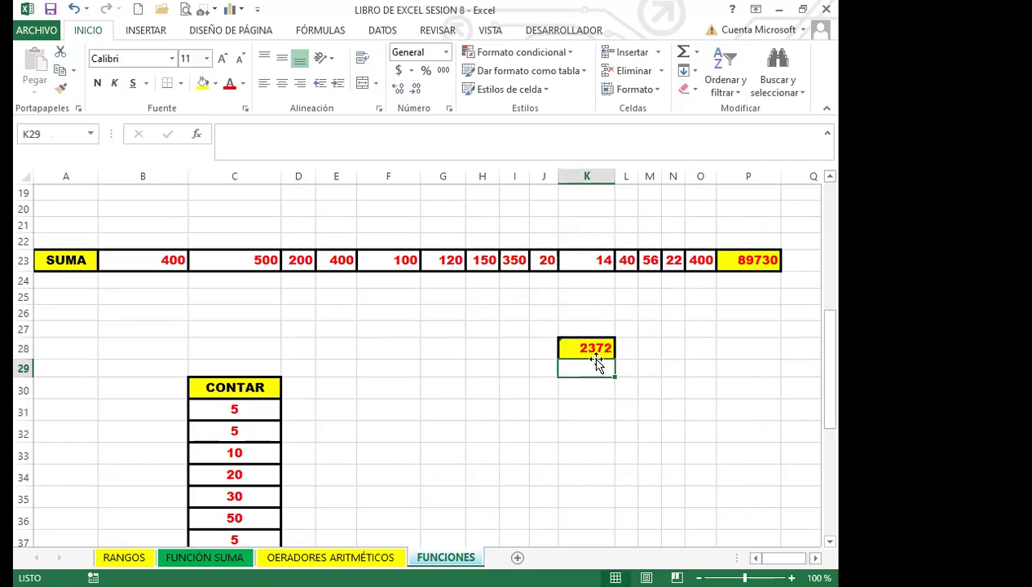
{"action": "left_click", "coordinate": [595, 348]}
{"action": "left_click", "coordinate": [305, 135]}
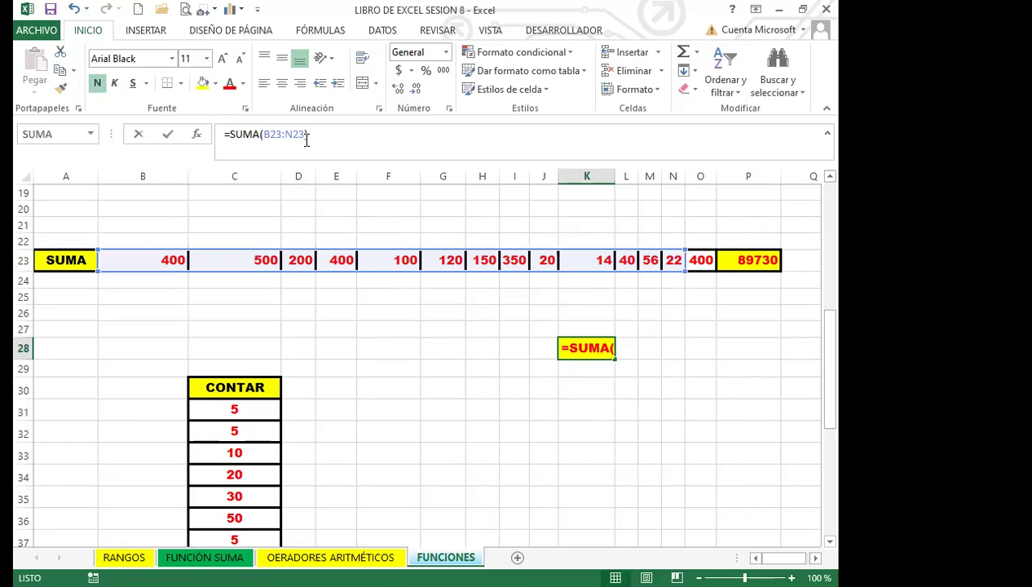
{"action": "key", "text": "BackSpace"}
{"action": "key", "text": "BackSpace"}
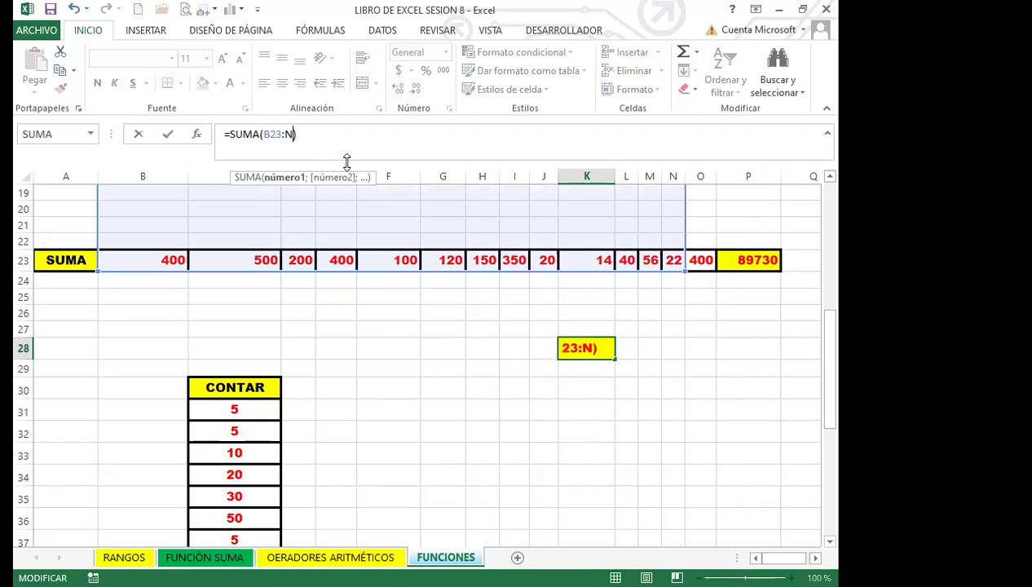
{"action": "key", "text": "BackSpace"}
{"action": "left_click", "coordinate": [698, 261]}
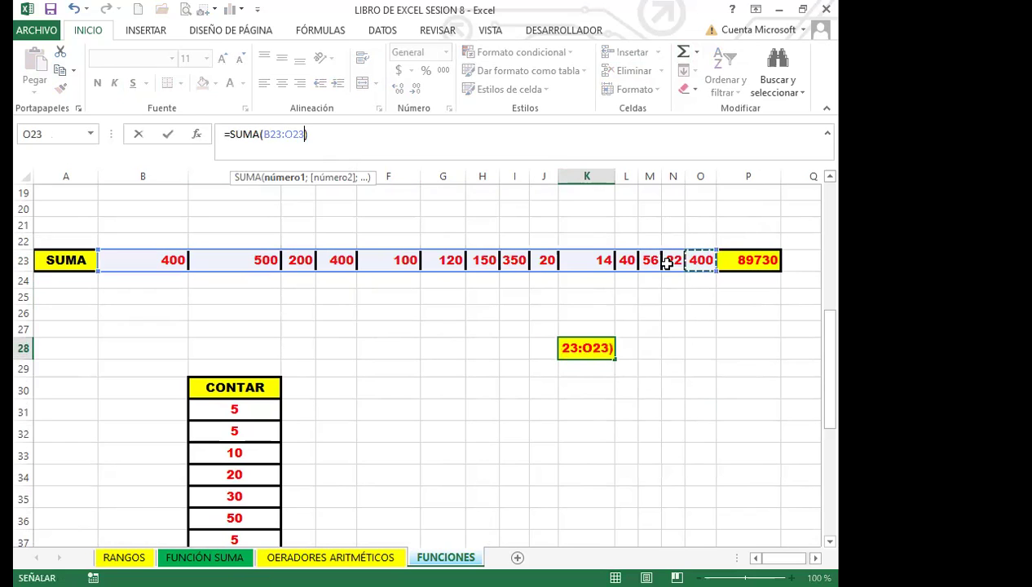
{"action": "key", "text": "Return"}
{"action": "left_click", "coordinate": [569, 346]}
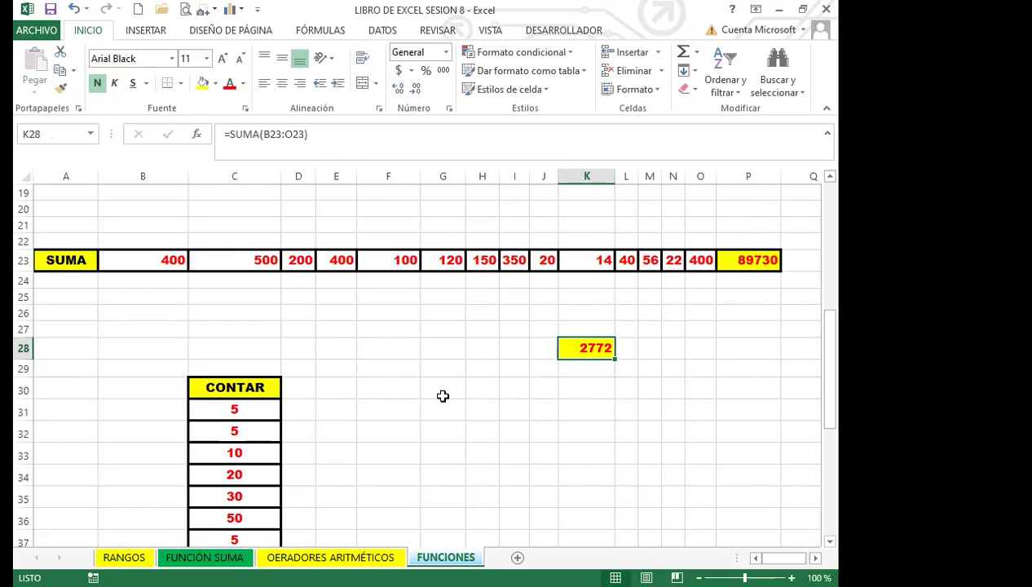
- Move the SUMA total from K28 to K43, beside the lower rows of the CONTAR column
{"action": "scroll", "coordinate": [275, 432], "scroll_direction": "down", "scroll_amount": 2}
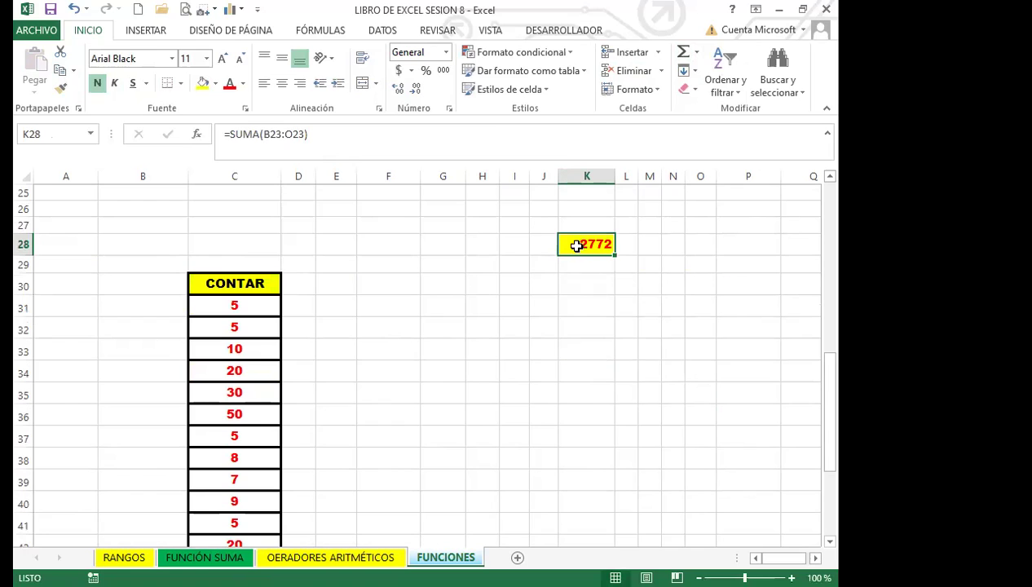
{"action": "left_click_drag", "start_coordinate": [568, 255], "coordinate": [574, 454]}
{"action": "scroll", "coordinate": [398, 416], "scroll_direction": "down", "scroll_amount": 4}
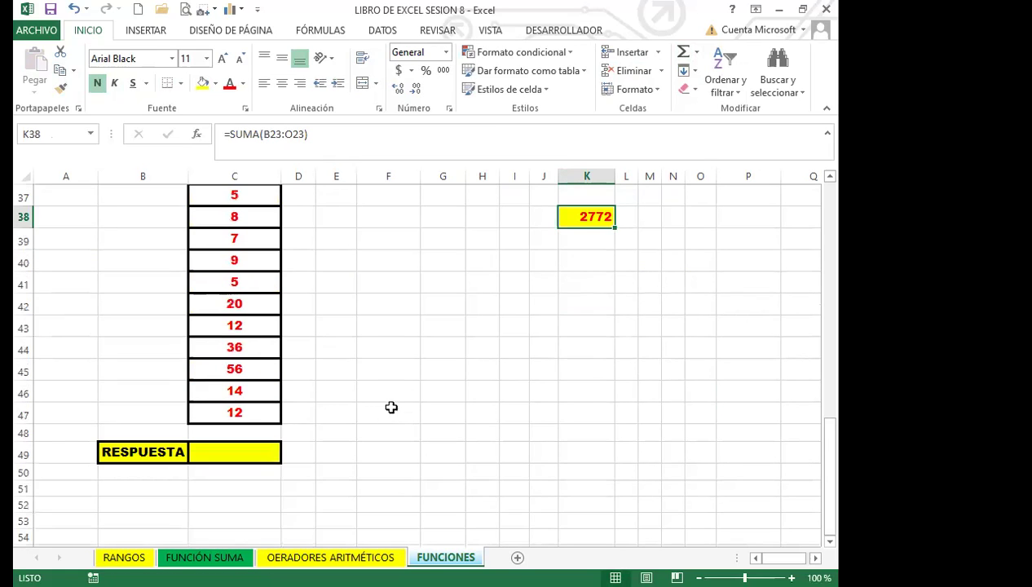
{"action": "left_click_drag", "start_coordinate": [574, 229], "coordinate": [568, 337]}
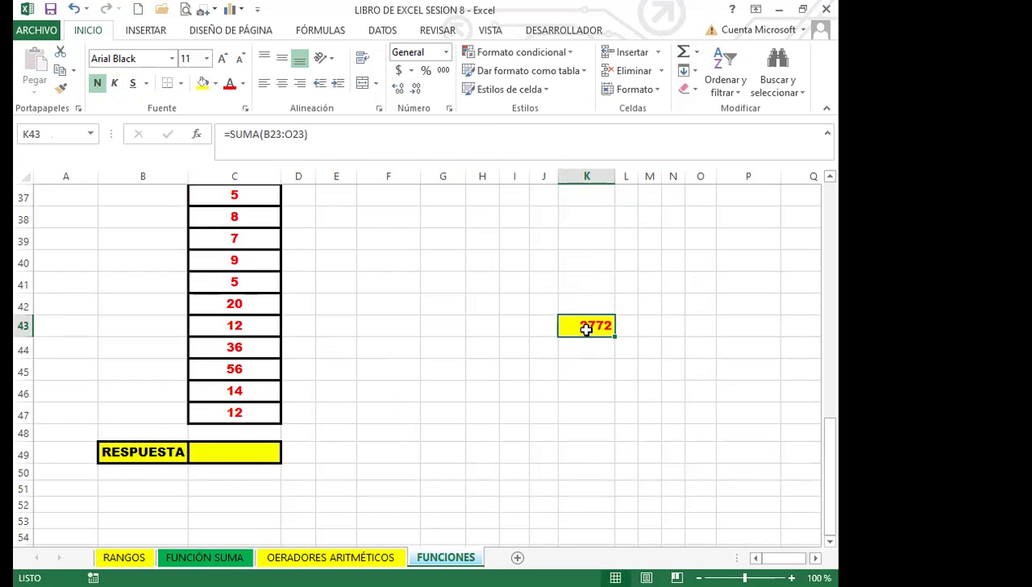
{"action": "left_click", "coordinate": [238, 445]}
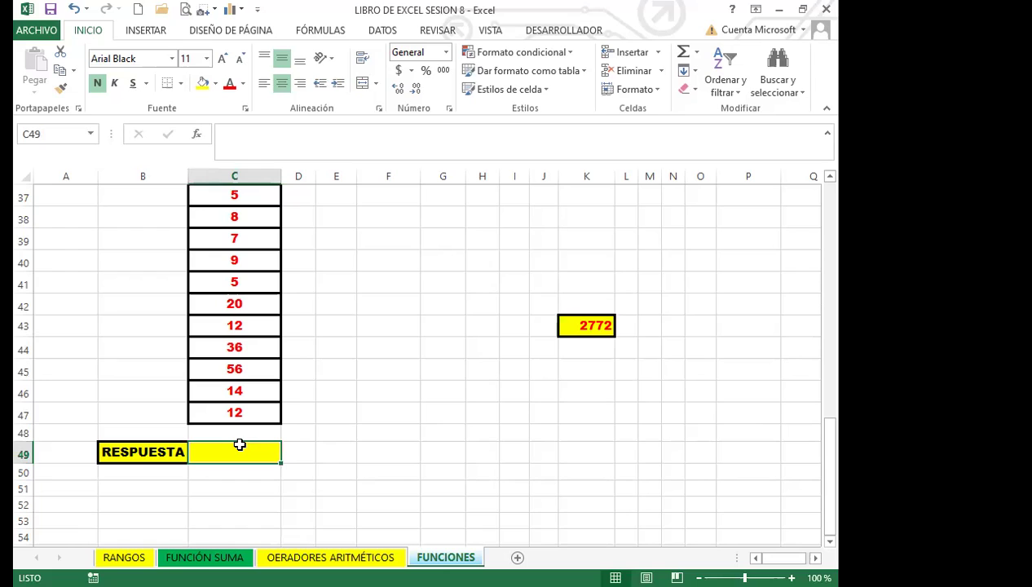
{"action": "left_click", "coordinate": [573, 327]}
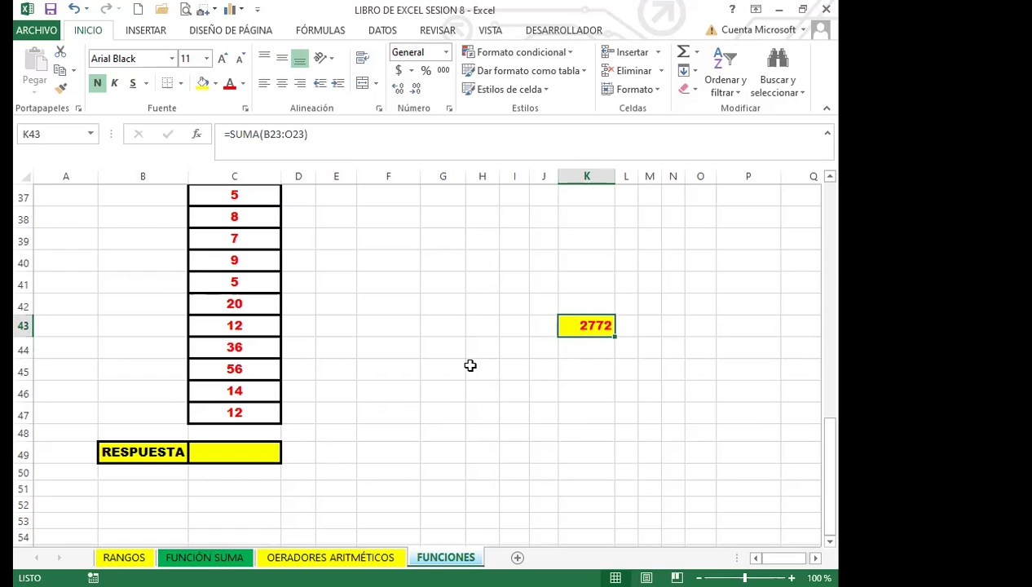
{"action": "type", "text": "="}
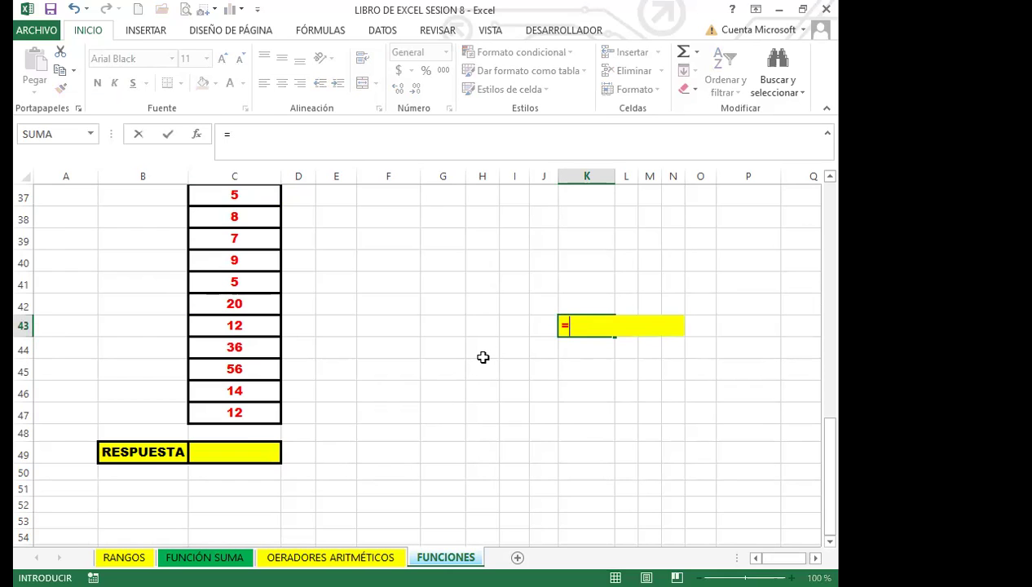
{"action": "key", "text": "BackSpace"}
{"action": "type", "text": "="}
{"action": "left_click", "coordinate": [482, 391]}
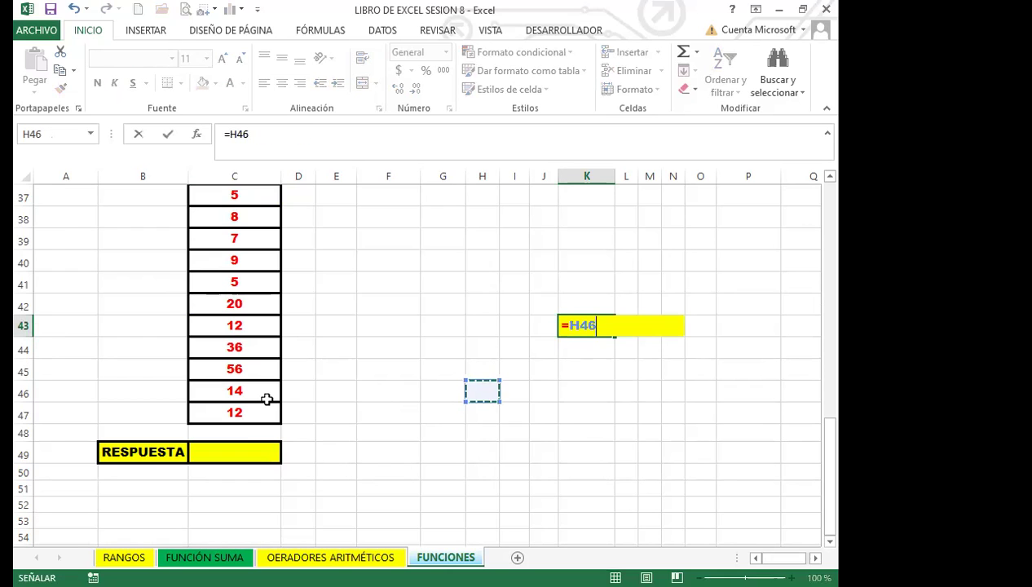
{"action": "key", "text": "Escape"}
{"action": "scroll", "coordinate": [216, 364], "scroll_direction": "up", "scroll_amount": 3}
{"action": "scroll", "coordinate": [239, 412], "scroll_direction": "down", "scroll_amount": 3}
- Enter the formula =CONTAR(C31:C47) in the RESPUESTA cell C49 to count the numeric values
{"action": "left_click", "coordinate": [243, 455]}
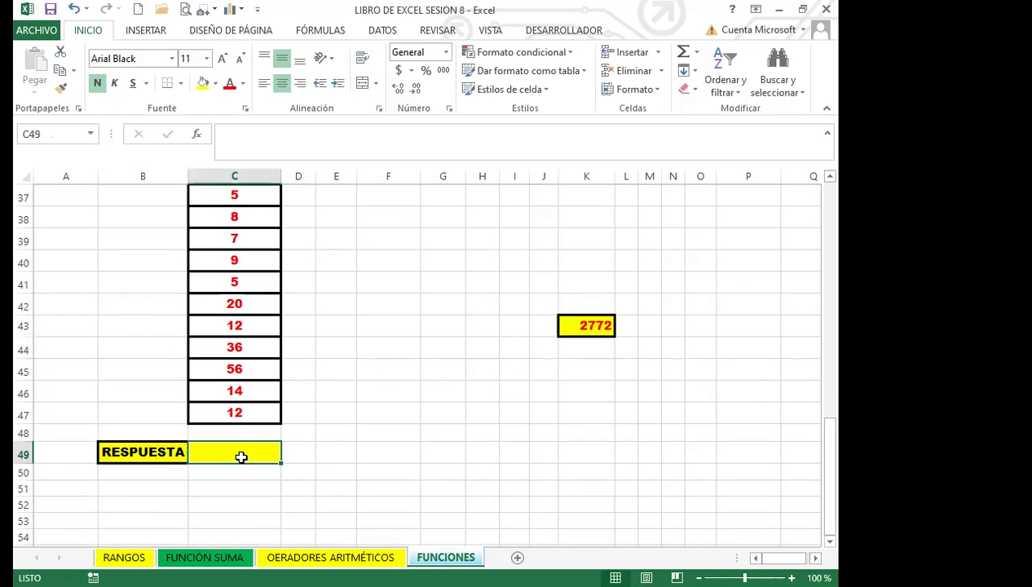
{"action": "type", "text": "="}
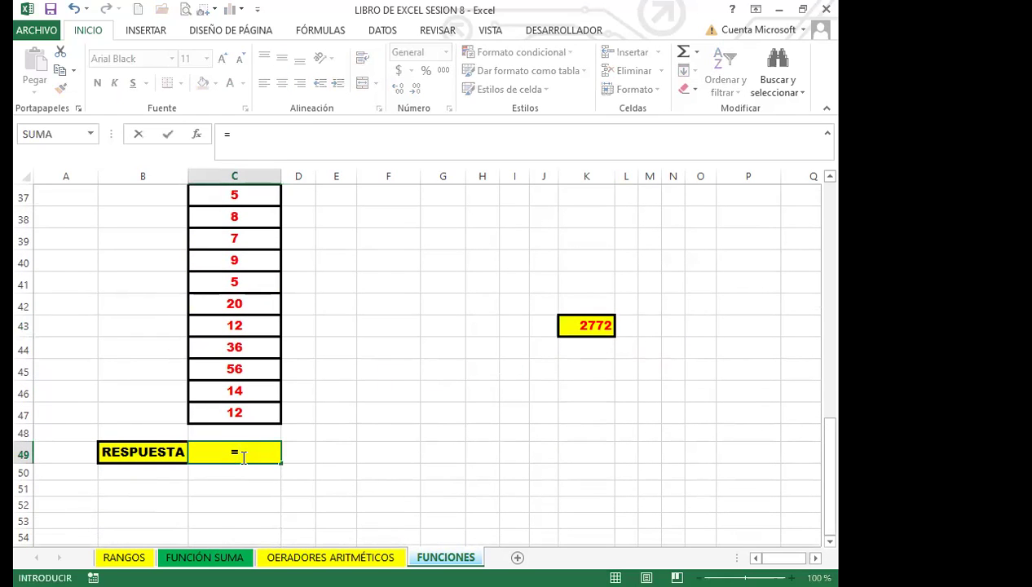
{"action": "type", "text": "CONAR"}
{"action": "key", "text": "BackSpace"}
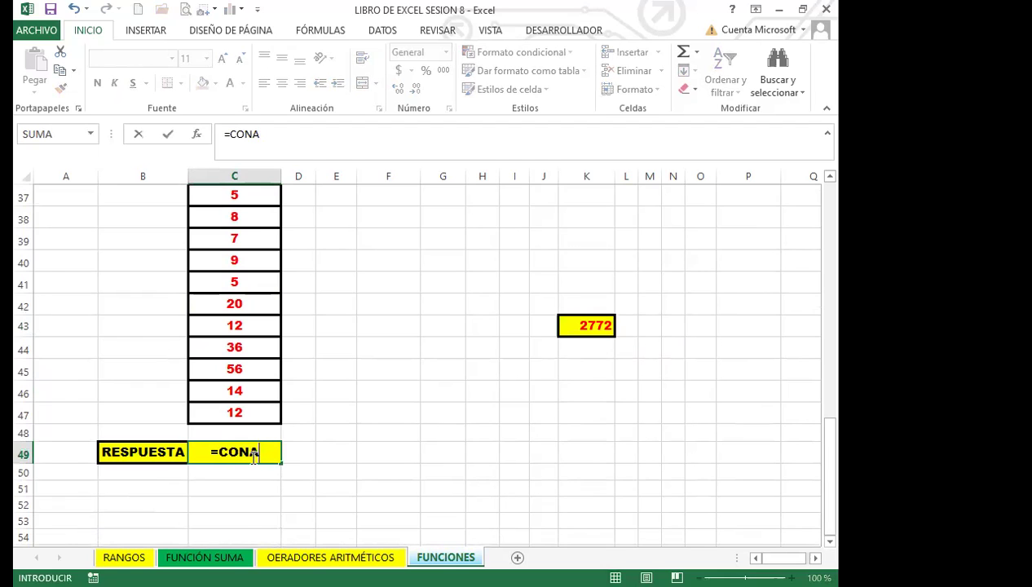
{"action": "key", "text": "BackSpace"}
{"action": "left_click", "coordinate": [310, 495]}
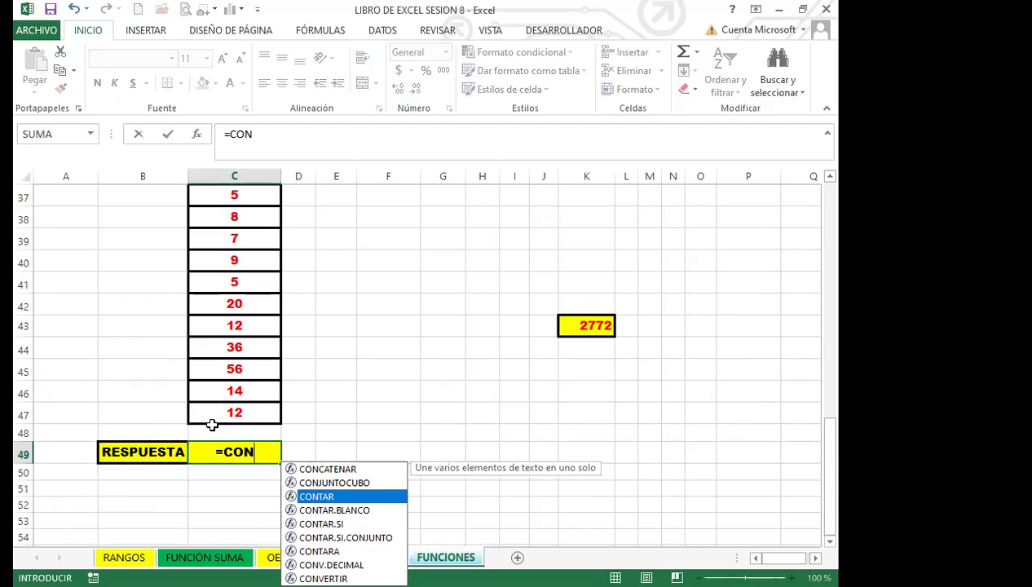
{"action": "key", "text": "Tab"}
{"action": "scroll", "coordinate": [211, 424], "scroll_direction": "up", "scroll_amount": 3}
{"action": "left_click", "coordinate": [237, 251]}
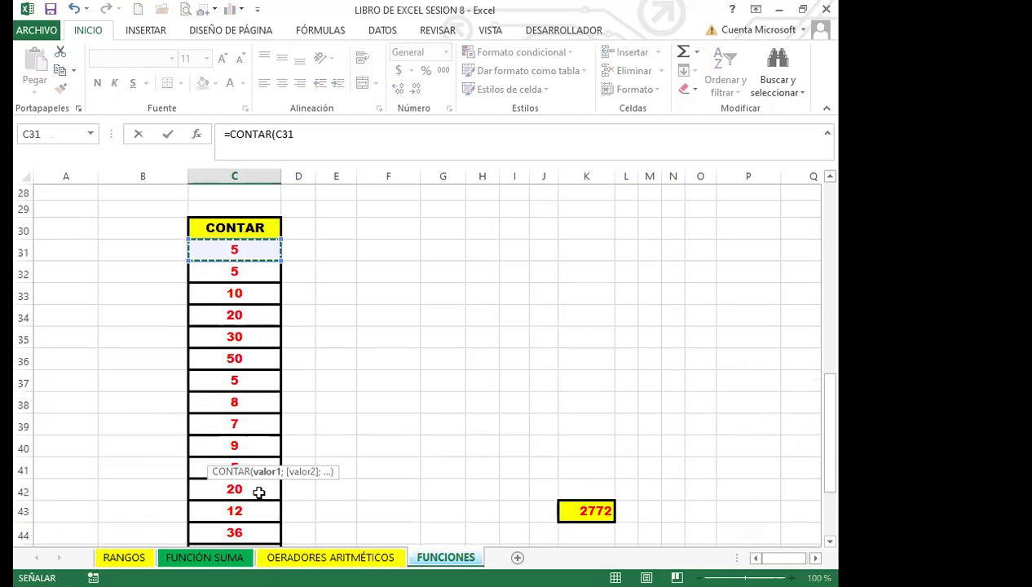
{"action": "scroll", "coordinate": [248, 528], "scroll_direction": "down", "scroll_amount": 2}
{"action": "left_click", "coordinate": [248, 528], "text": "shift"}
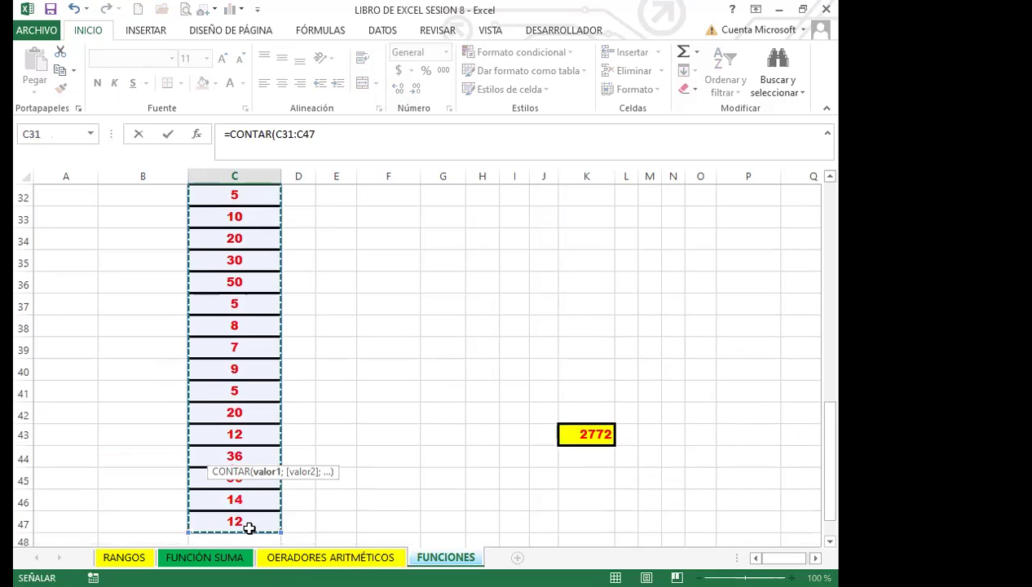
{"action": "key", "text": "Return"}
{"action": "left_click", "coordinate": [247, 453]}
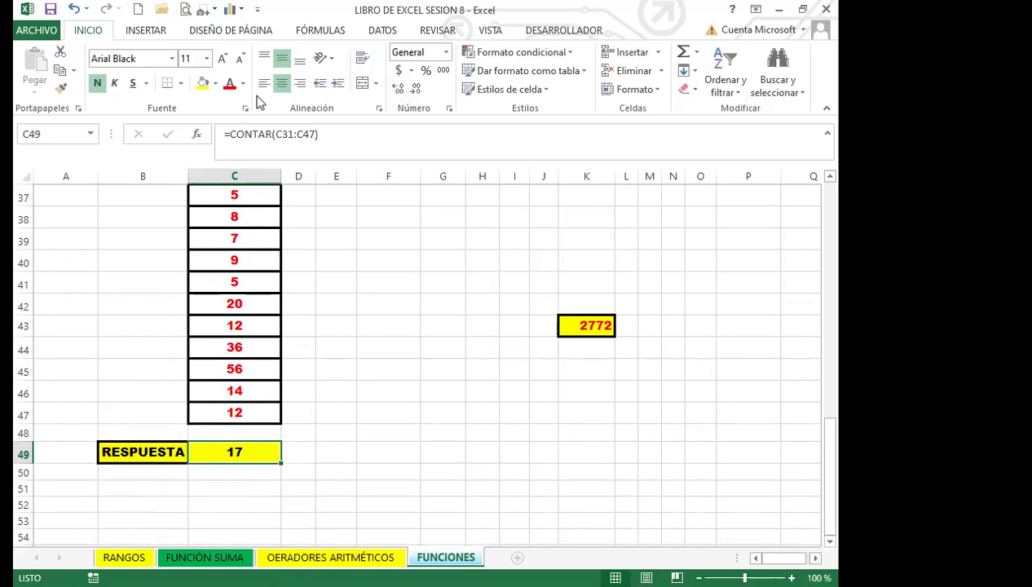
- Set the font colour of the hidden numbering in B31:B47 to black
{"action": "left_click", "coordinate": [256, 417]}
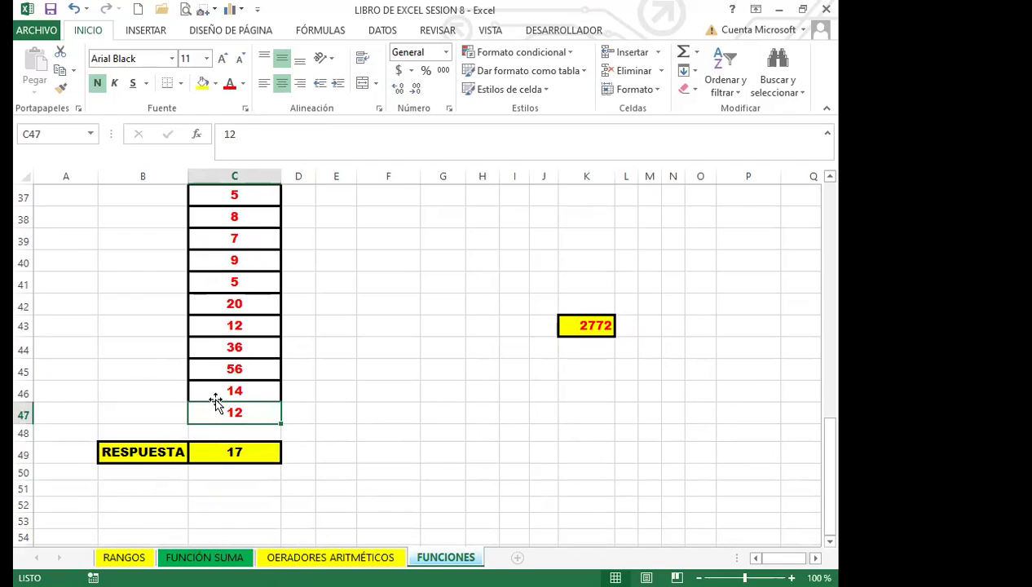
{"action": "scroll", "coordinate": [162, 342], "scroll_direction": "up", "scroll_amount": 3}
{"action": "left_click", "coordinate": [165, 248]}
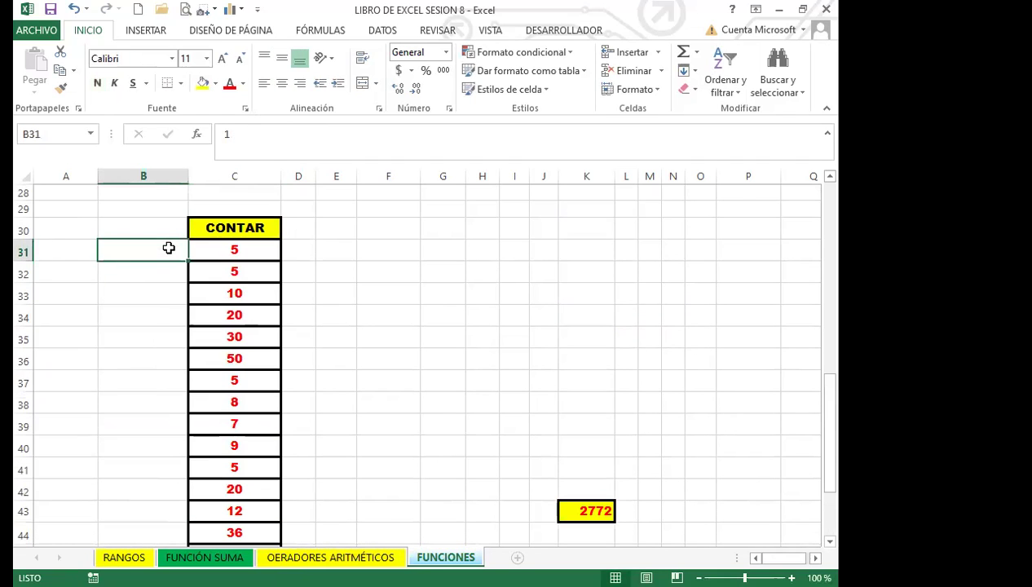
{"action": "type", "text": "1"}
{"action": "key", "text": "Return"}
{"action": "type", "text": "2"}
{"action": "key", "text": "Return"}
{"action": "left_click_drag", "start_coordinate": [168, 249], "coordinate": [150, 542]}
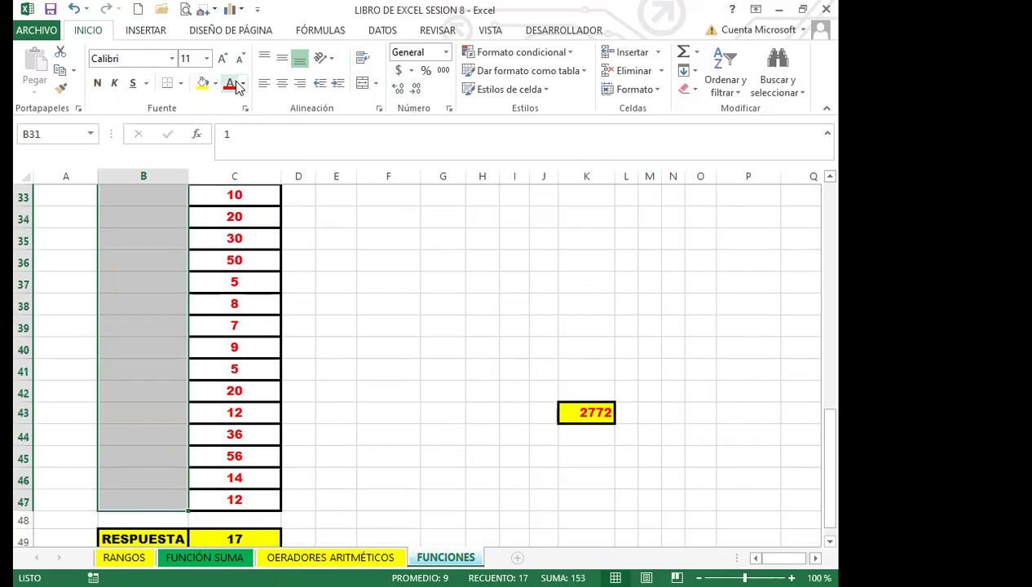
{"action": "left_click", "coordinate": [243, 83]}
{"action": "left_click", "coordinate": [231, 103]}
- Check the row numbering from B31 to B47 against the CONTAR result in C49
{"action": "scroll", "coordinate": [152, 366], "scroll_direction": "up", "scroll_amount": 4}
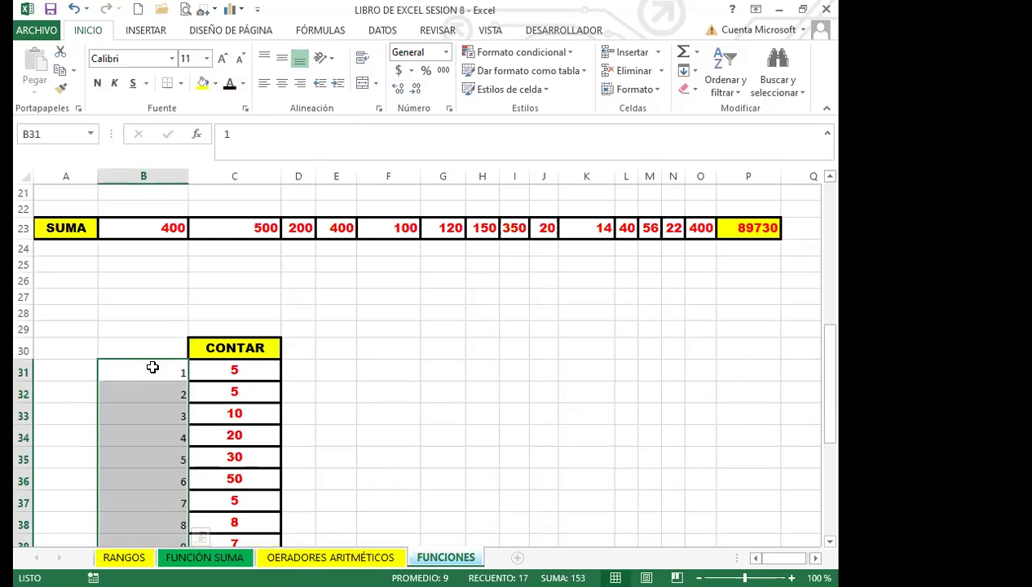
{"action": "left_click", "coordinate": [152, 368]}
{"action": "scroll", "coordinate": [147, 420], "scroll_direction": "down", "scroll_amount": 5}
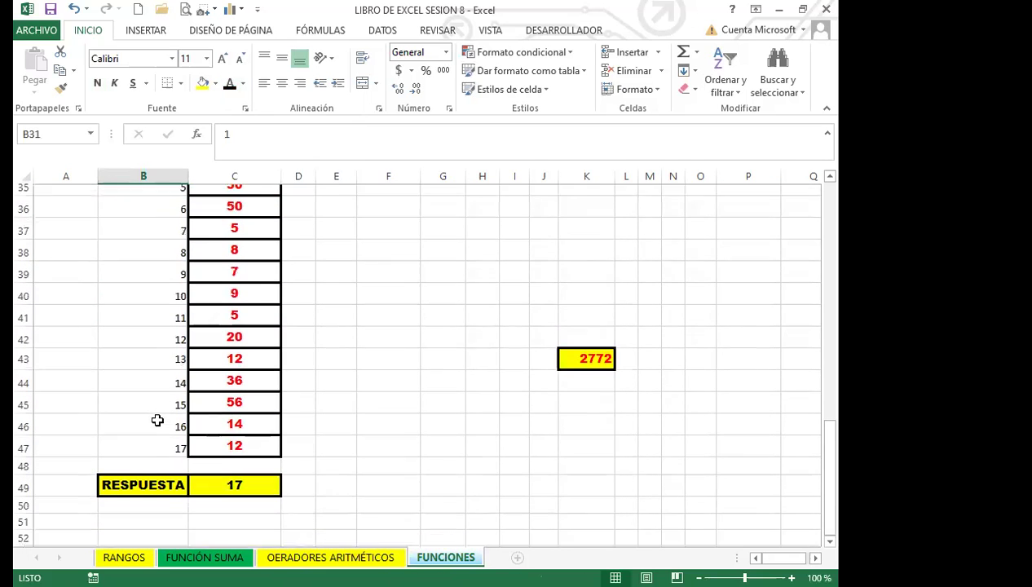
{"action": "left_click", "coordinate": [154, 430]}
{"action": "left_click", "coordinate": [253, 471]}
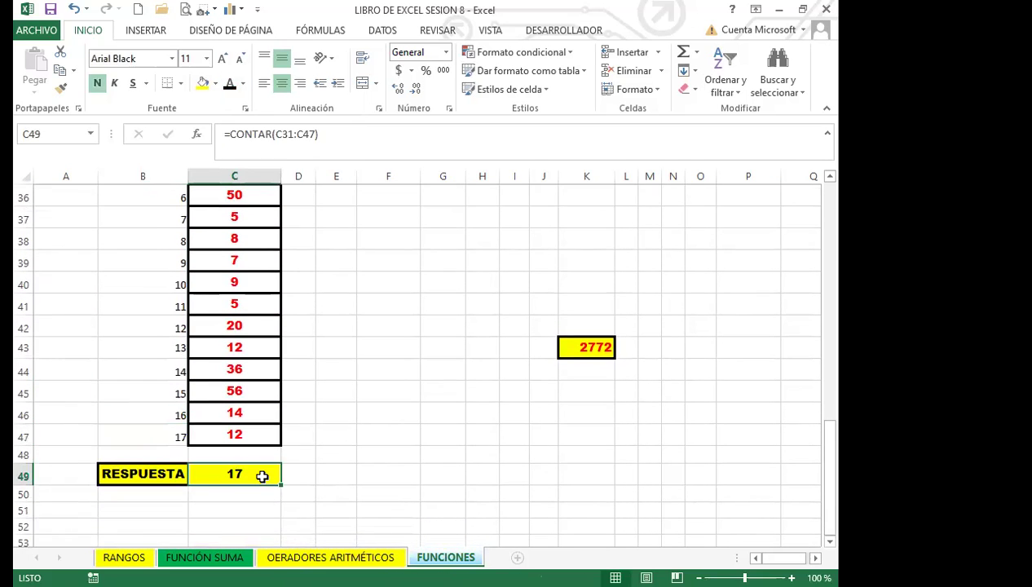
- Compare the SUMA formula in K43 with the CONTAR formula in C49 and the column values it counts
{"action": "left_click", "coordinate": [591, 351]}
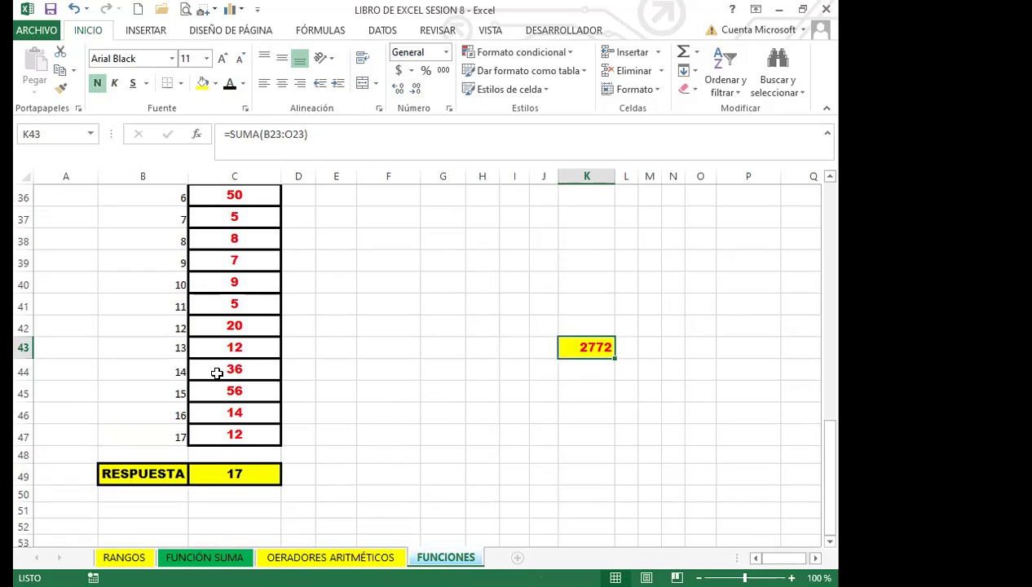
{"action": "left_click", "coordinate": [252, 473]}
{"action": "left_click", "coordinate": [254, 365]}
{"action": "left_click_drag", "start_coordinate": [254, 365], "coordinate": [281, 326]}
{"action": "left_click", "coordinate": [246, 281]}
{"action": "left_click", "coordinate": [249, 259]}
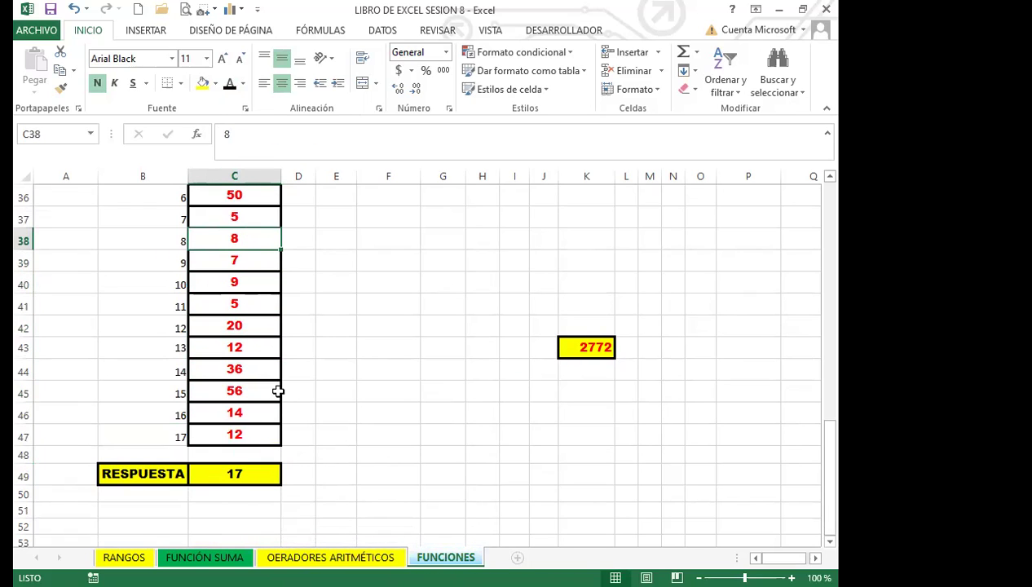
{"action": "left_click", "coordinate": [577, 351]}
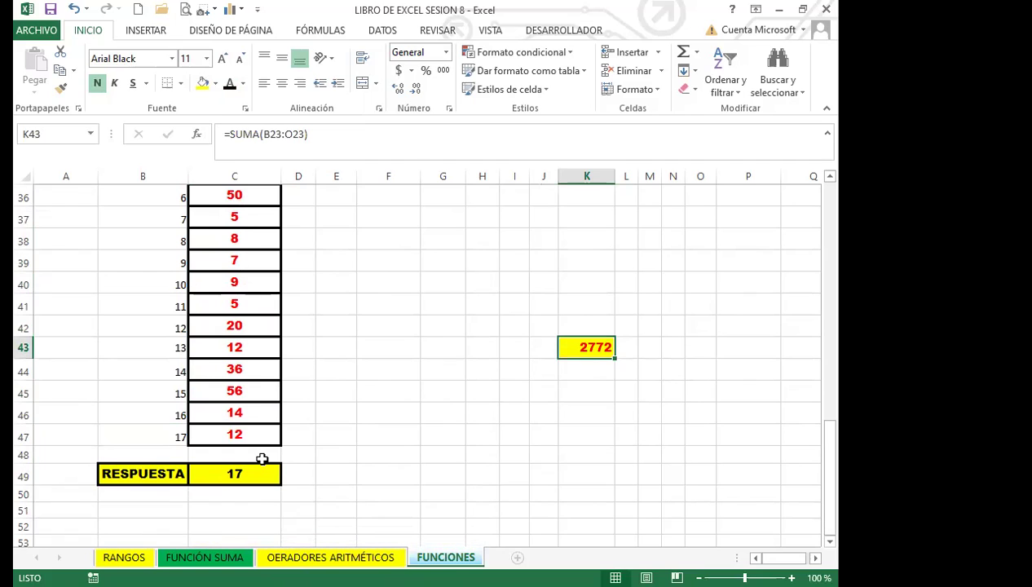
{"action": "left_click", "coordinate": [242, 475]}
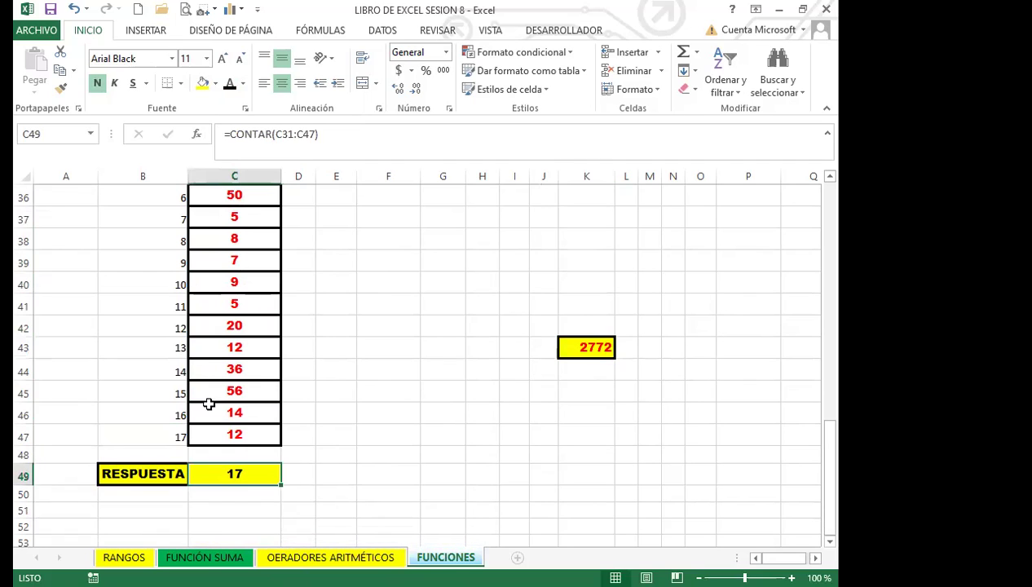
{"action": "left_click", "coordinate": [581, 349]}
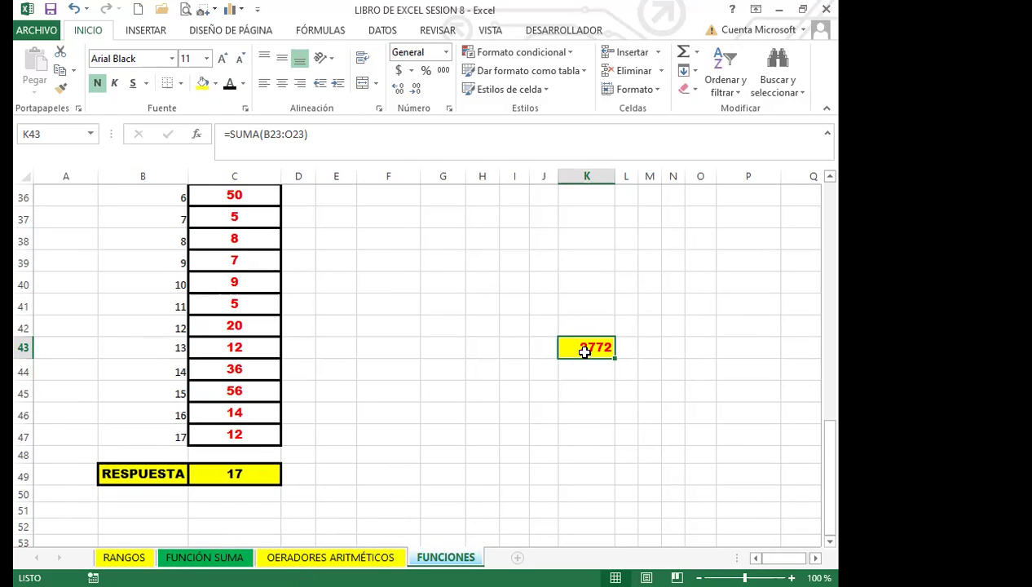
{"action": "left_click", "coordinate": [253, 478]}
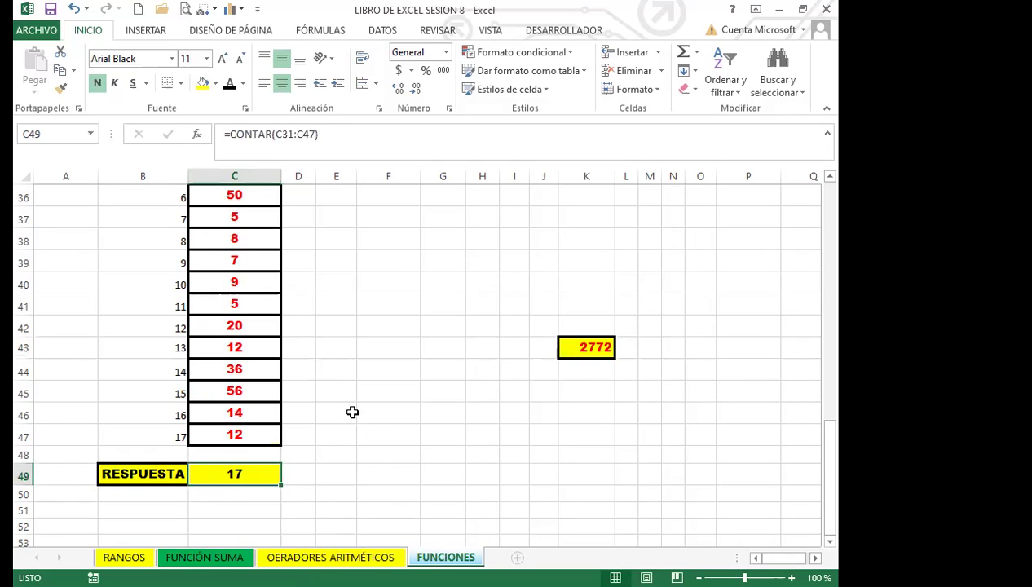
- Replace the value in C39 with the text HOLA and check the CONTAR result in C49
{"action": "left_click", "coordinate": [250, 255]}
{"action": "type", "text": "HOLA"}
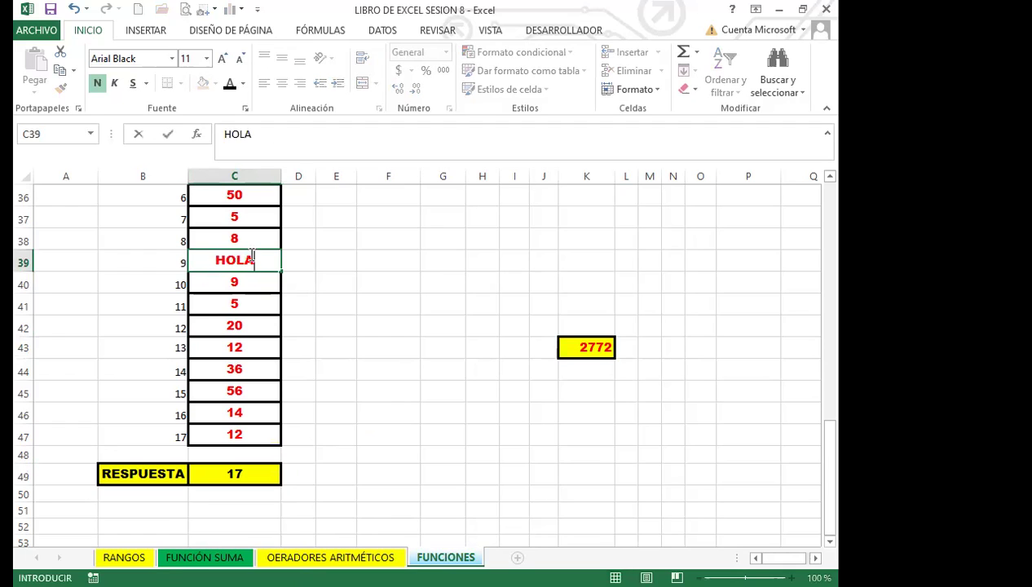
{"action": "key", "text": "Return"}
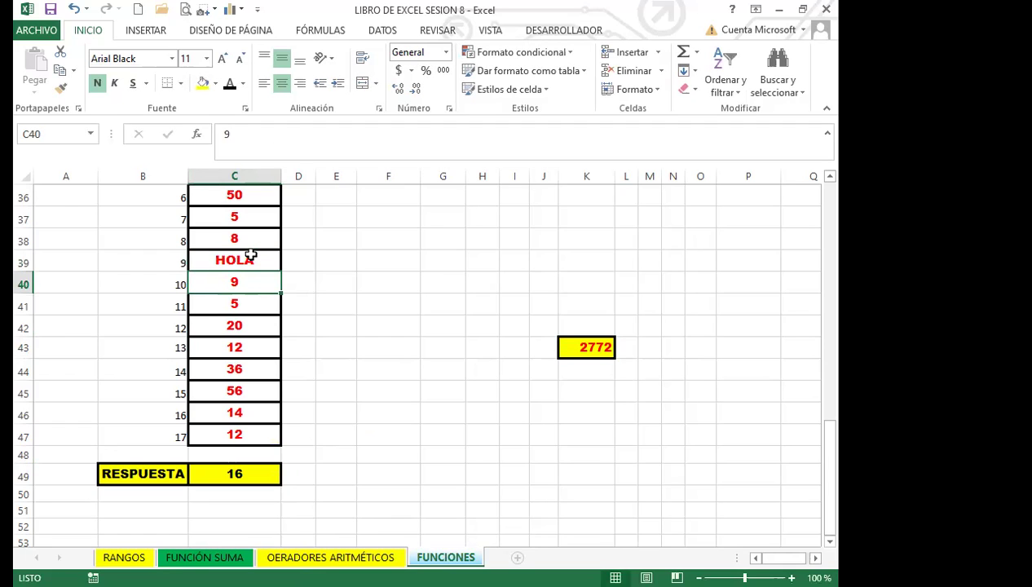
{"action": "left_click", "coordinate": [241, 470]}
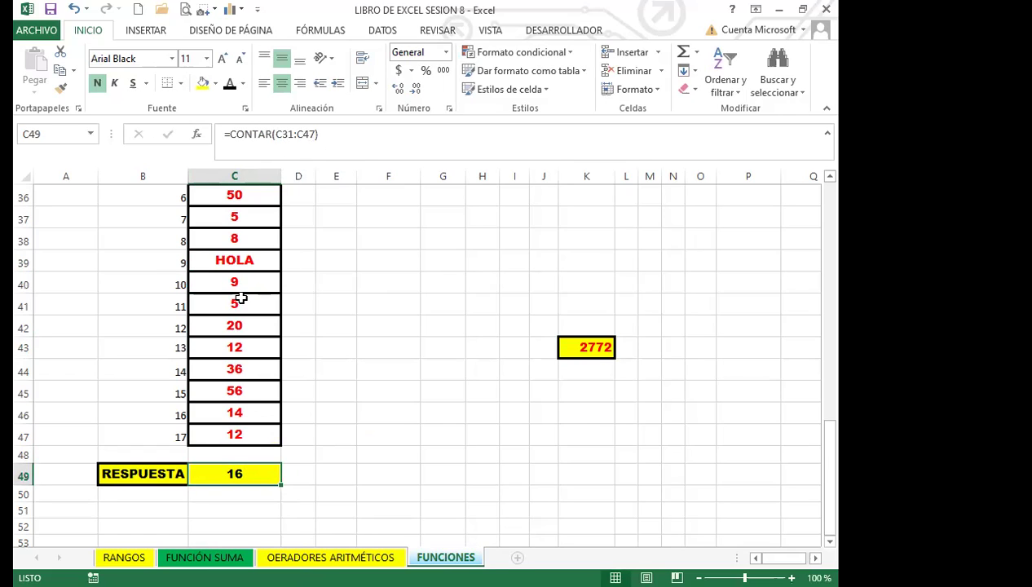
- Replace the value in C42 with the text HOLA and set C39 to the number 8
{"action": "left_click", "coordinate": [260, 325]}
{"action": "type", "text": "HOLA"}
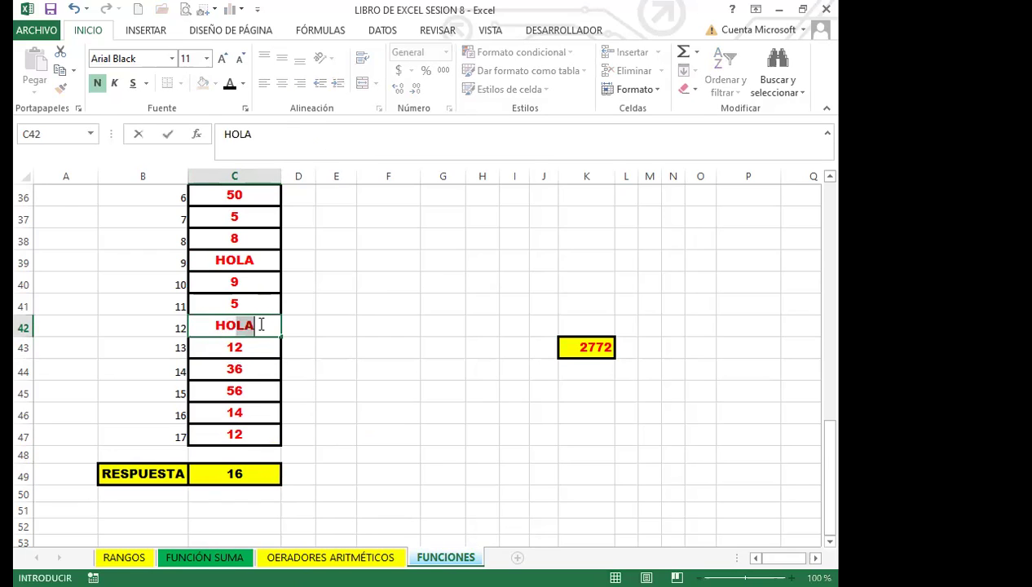
{"action": "key", "text": "Return"}
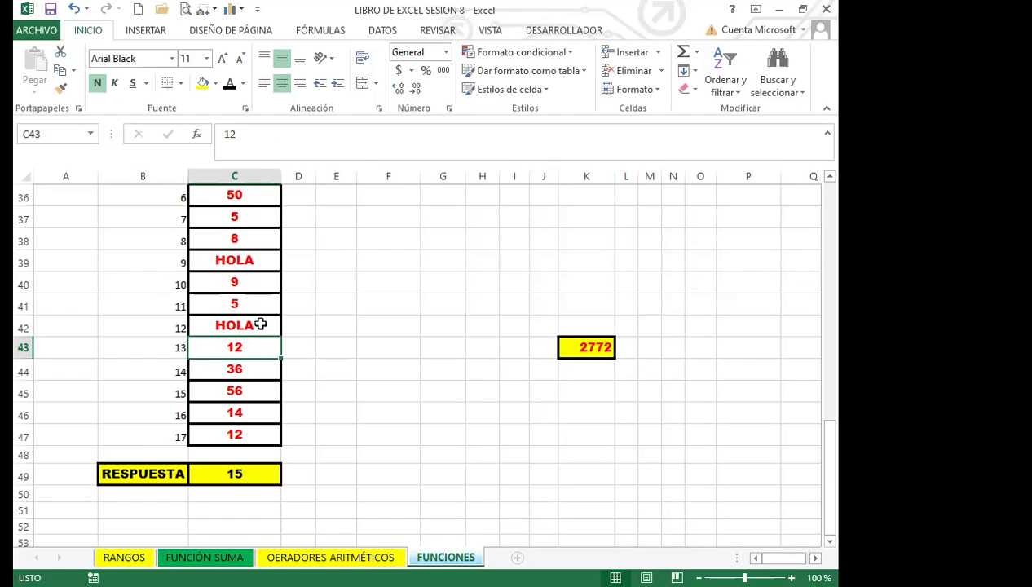
{"action": "left_click", "coordinate": [270, 263]}
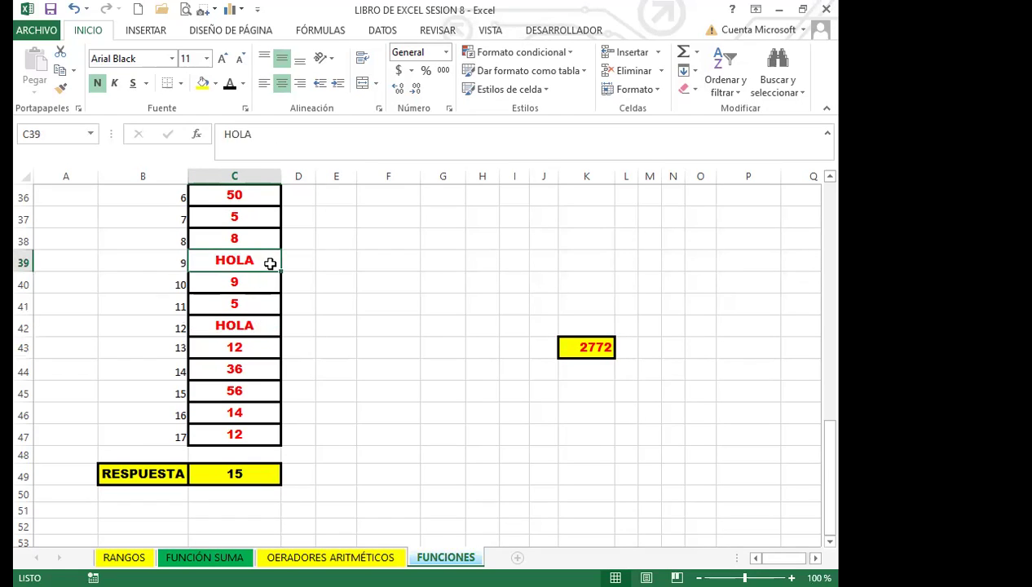
{"action": "type", "text": "8"}
{"action": "key", "text": "Return"}
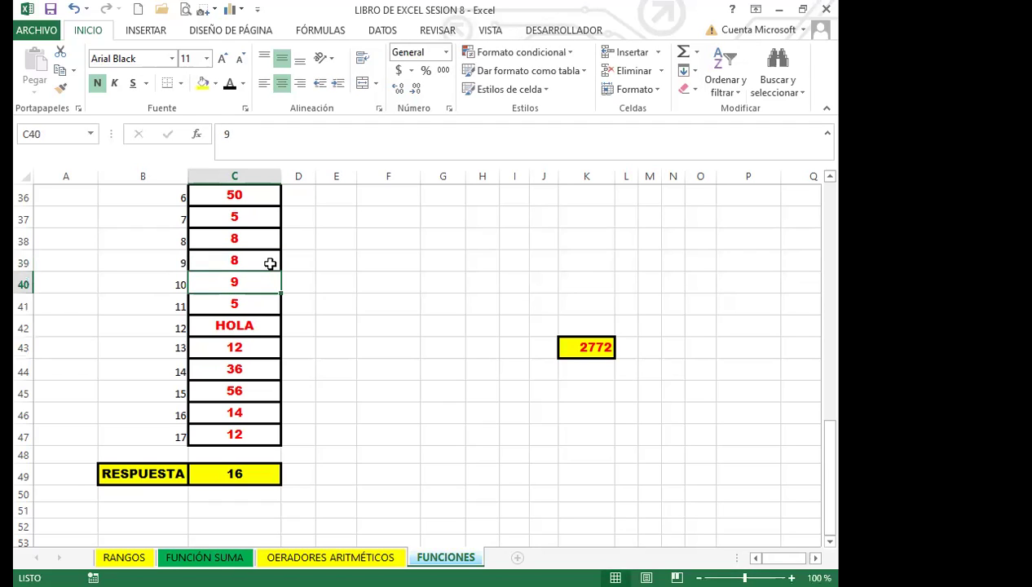
- Replace the number in C41 with the letter F and the number in C43 with HOLA
{"action": "key", "text": "Return"}
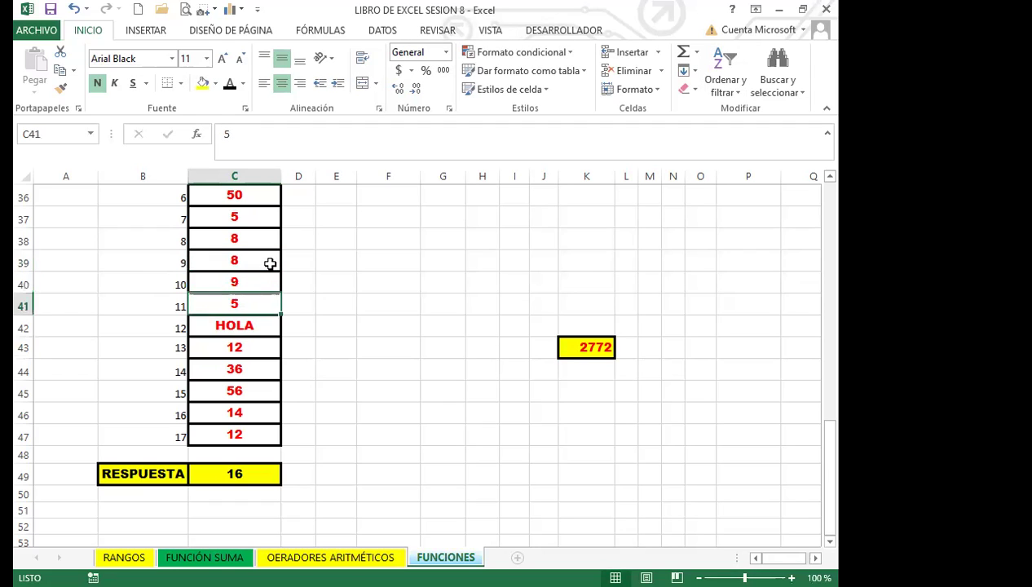
{"action": "type", "text": "4"}
{"action": "key", "text": "BackSpace"}
{"action": "type", "text": "F"}
{"action": "key", "text": "Return"}
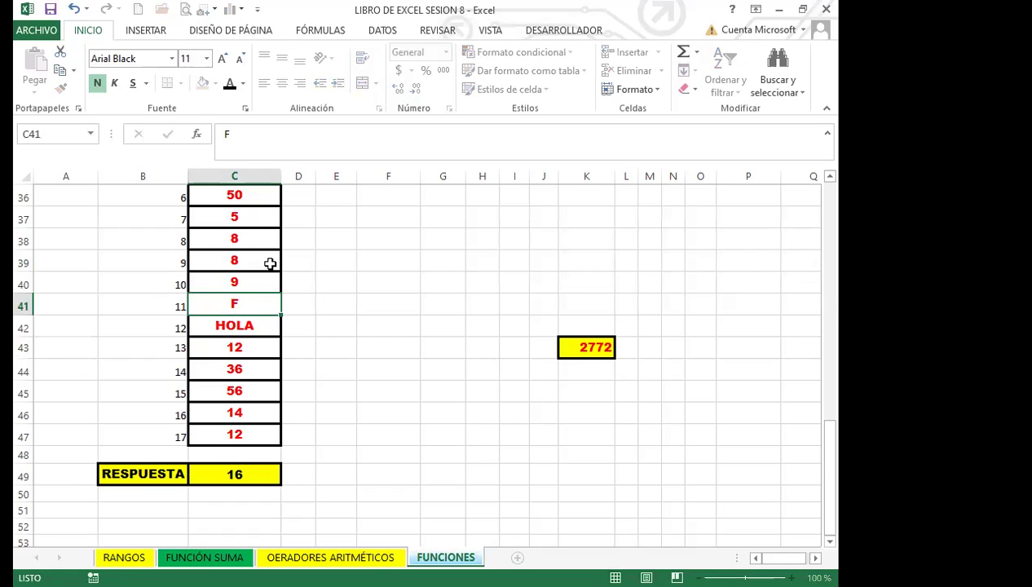
{"action": "key", "text": "Return"}
{"action": "type", "text": "HOLA"}
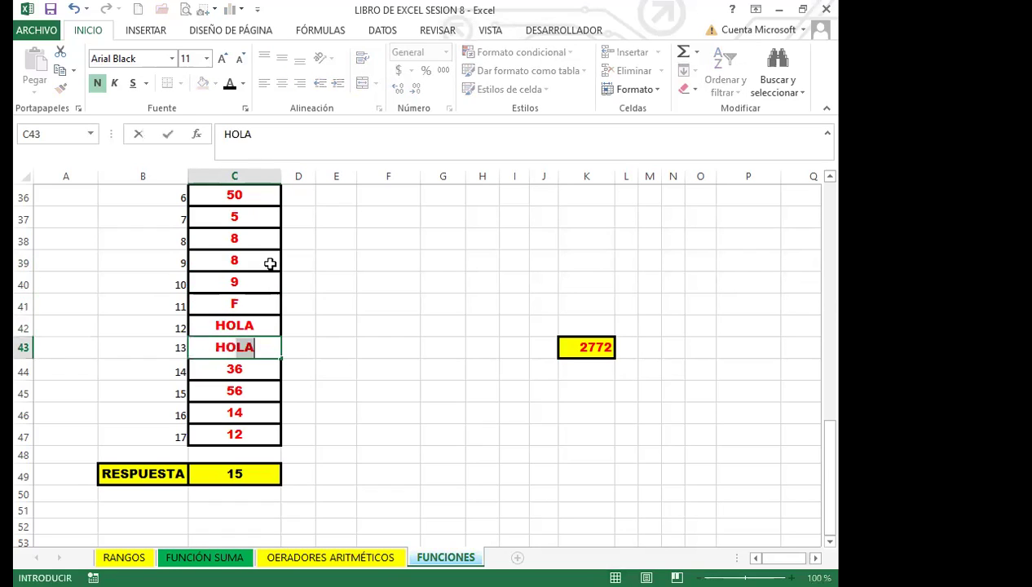
{"action": "key", "text": "Return"}
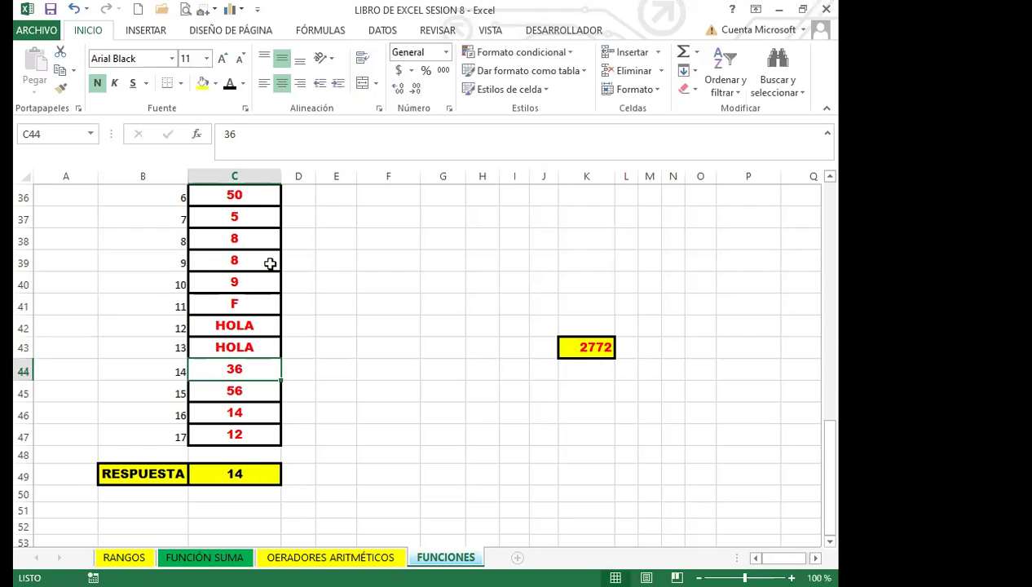
- Shorten the text in C43 to HO
{"action": "left_click", "coordinate": [261, 350]}
{"action": "double_click", "coordinate": [261, 350]}
{"action": "key", "text": "BackSpace"}
{"action": "key", "text": "BackSpace"}
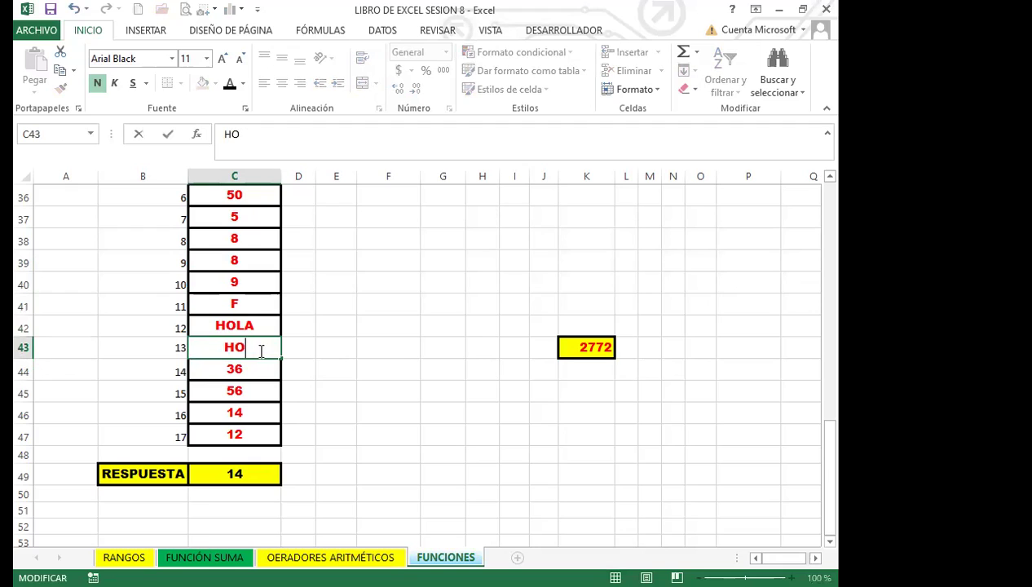
{"action": "left_click", "coordinate": [246, 369]}
{"action": "left_click", "coordinate": [247, 347]}
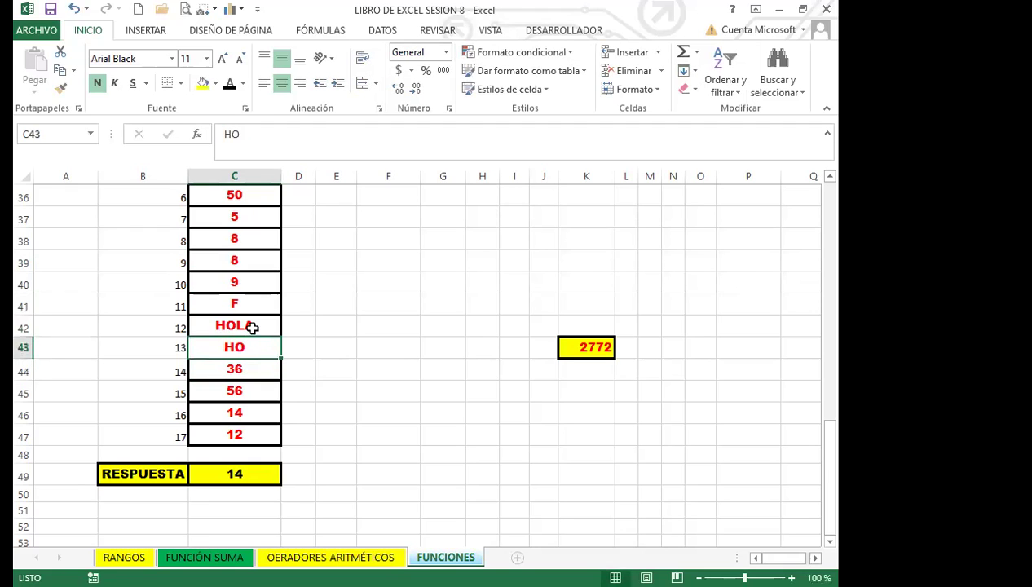
- Check the text entries in column C against the range counted by the CONTAR formula in C49
{"action": "left_click", "coordinate": [249, 325]}
{"action": "left_click", "coordinate": [250, 307]}
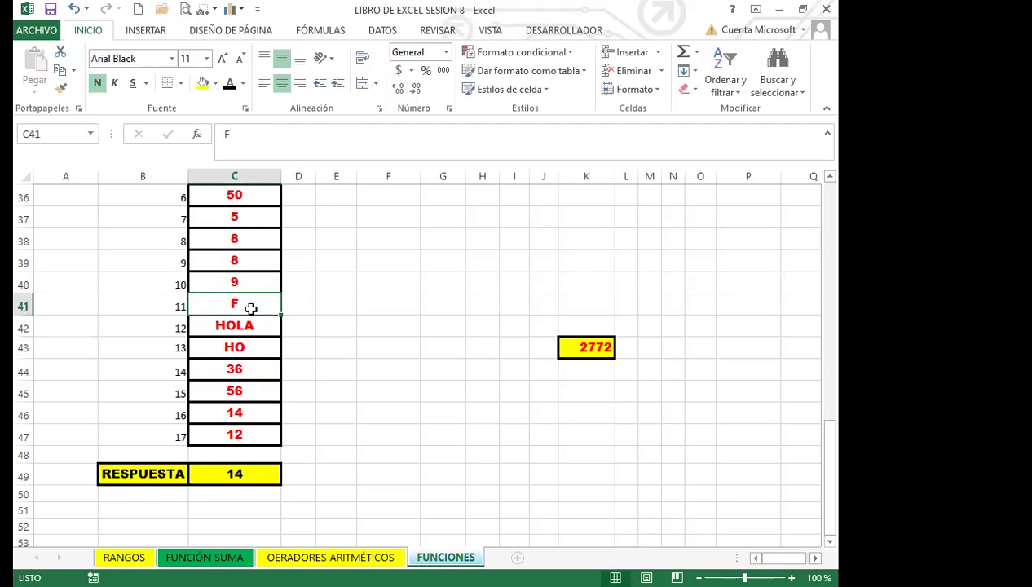
{"action": "left_click", "coordinate": [242, 473]}
{"action": "left_click_drag", "start_coordinate": [275, 134], "coordinate": [315, 135]}
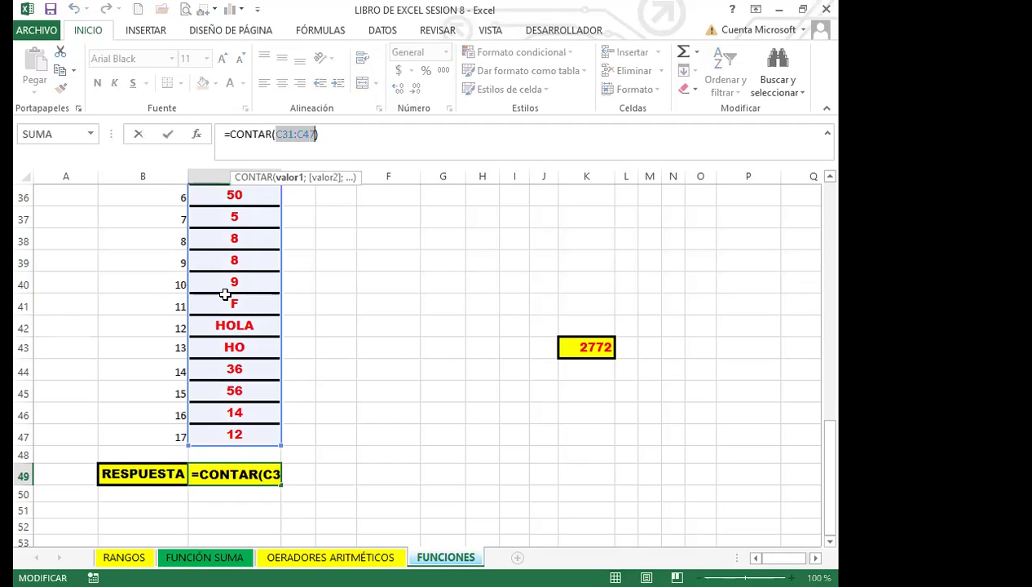
{"action": "left_click_drag", "start_coordinate": [828, 445], "coordinate": [835, 467]}
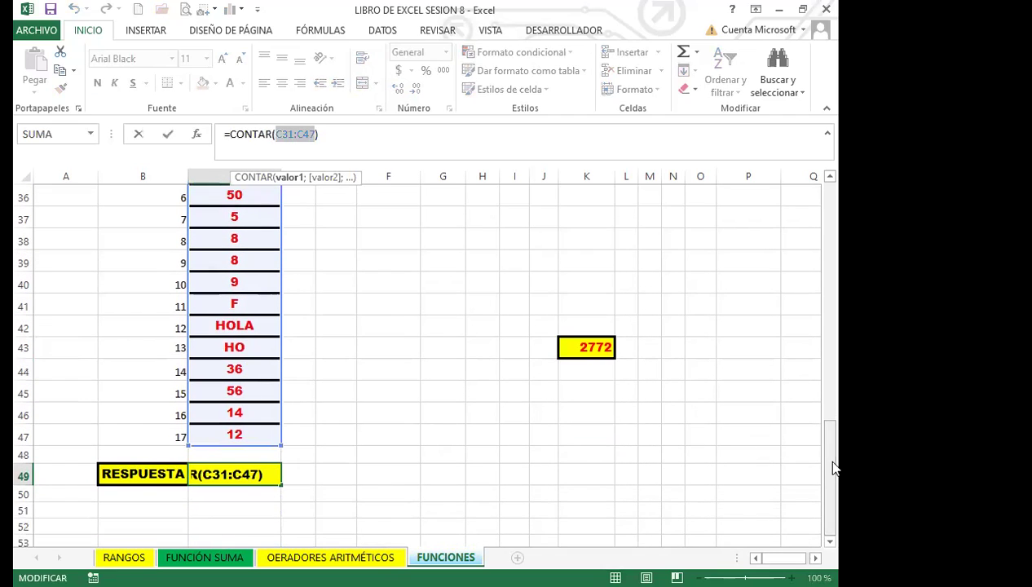
{"action": "key", "text": "Return"}
{"action": "left_click", "coordinate": [268, 466]}
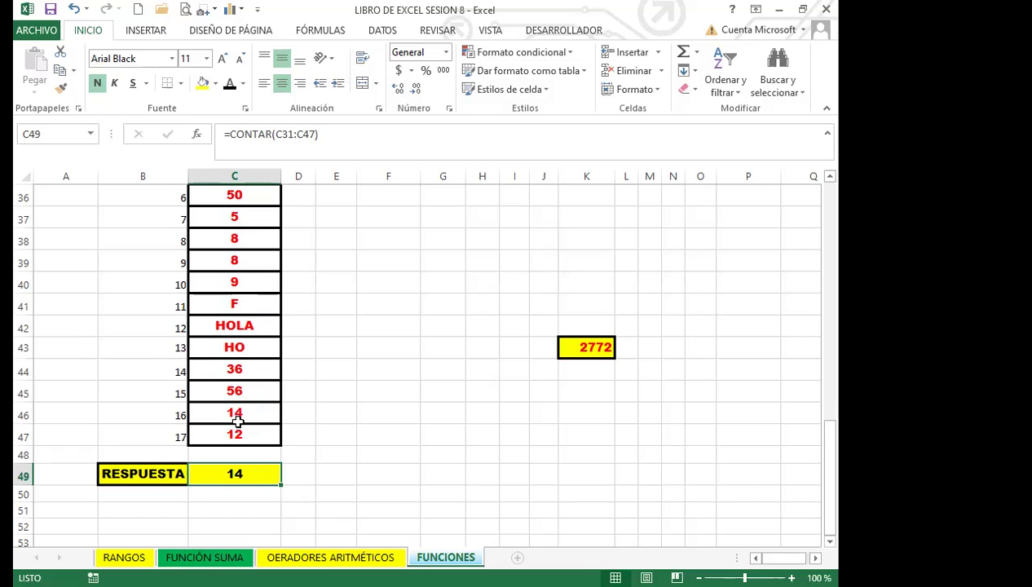
{"action": "left_click", "coordinate": [251, 286]}
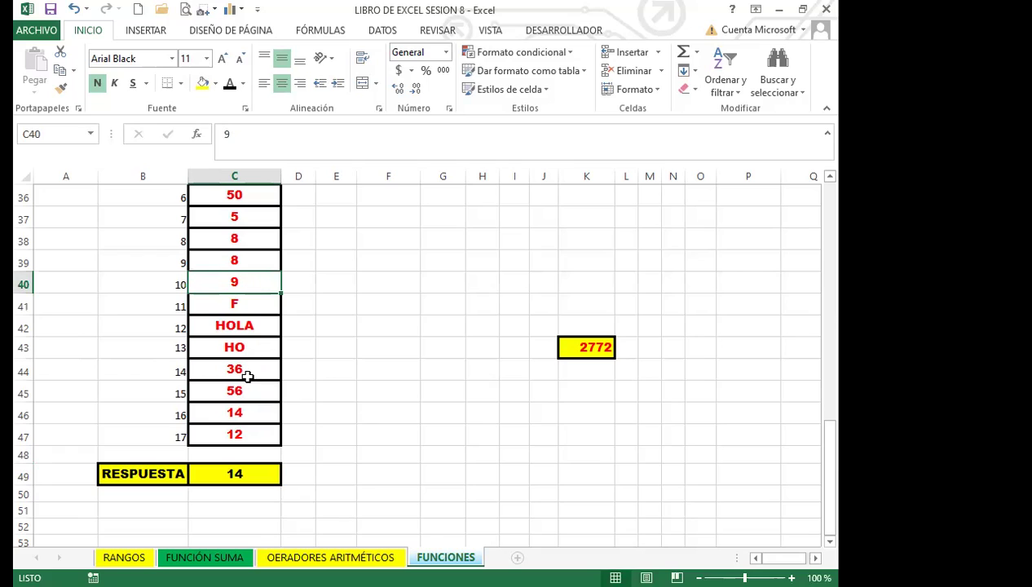
{"action": "left_click", "coordinate": [255, 304]}
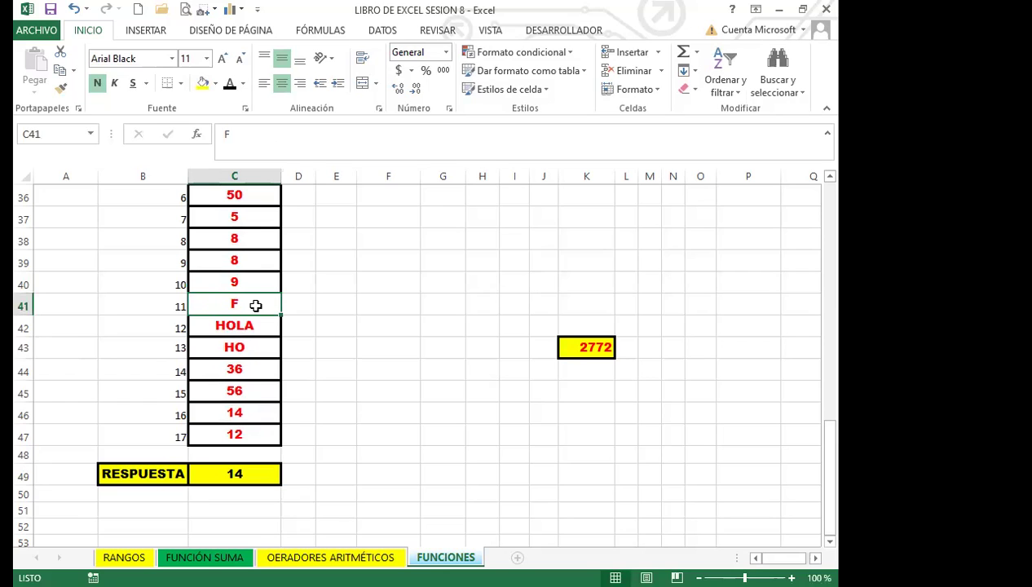
- Enter the formula =CONTARA(C31:C47) in C51 to count all non-empty cells of the column
{"action": "left_click", "coordinate": [251, 511]}
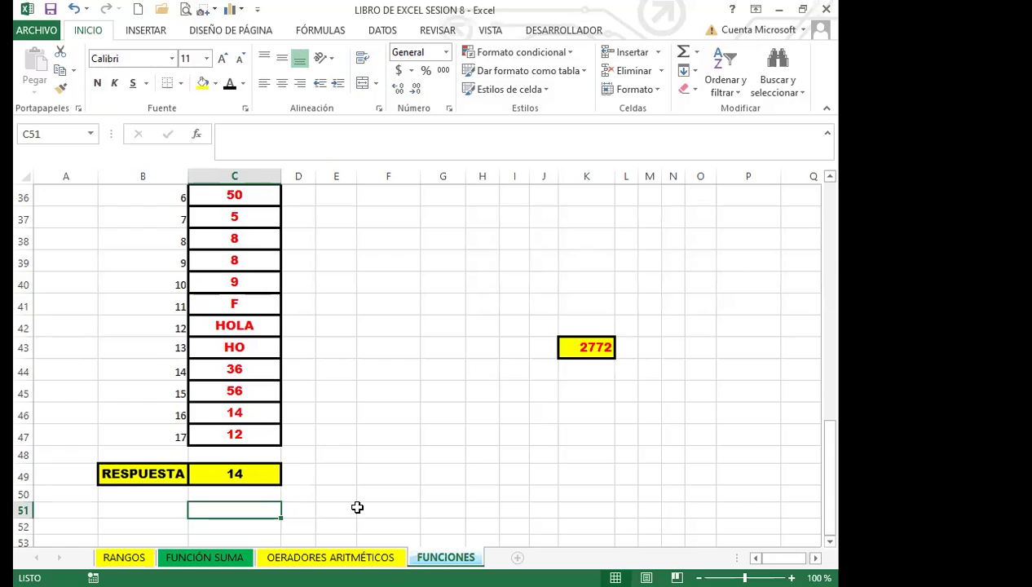
{"action": "type", "text": "=C"}
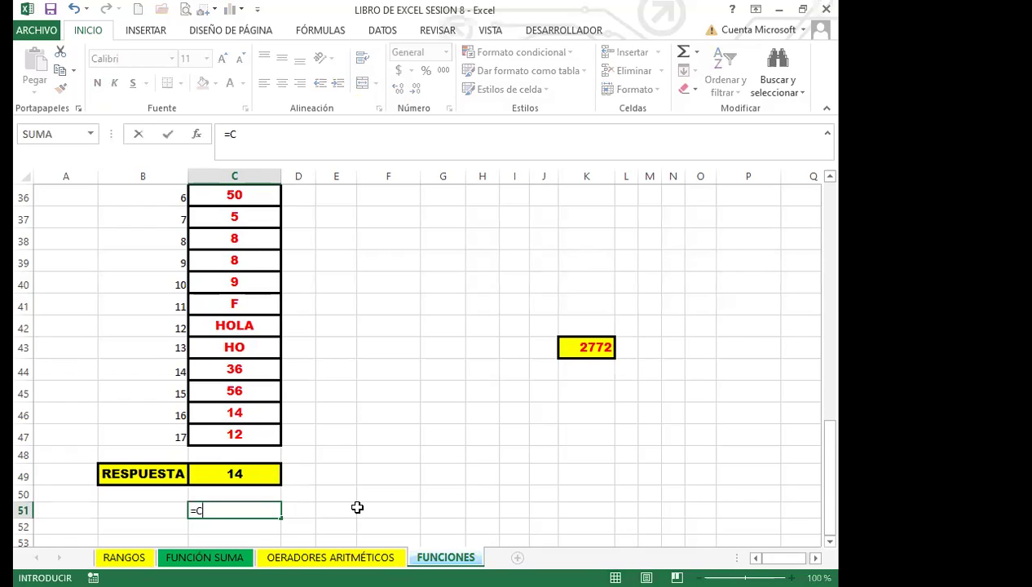
{"action": "type", "text": "ON"}
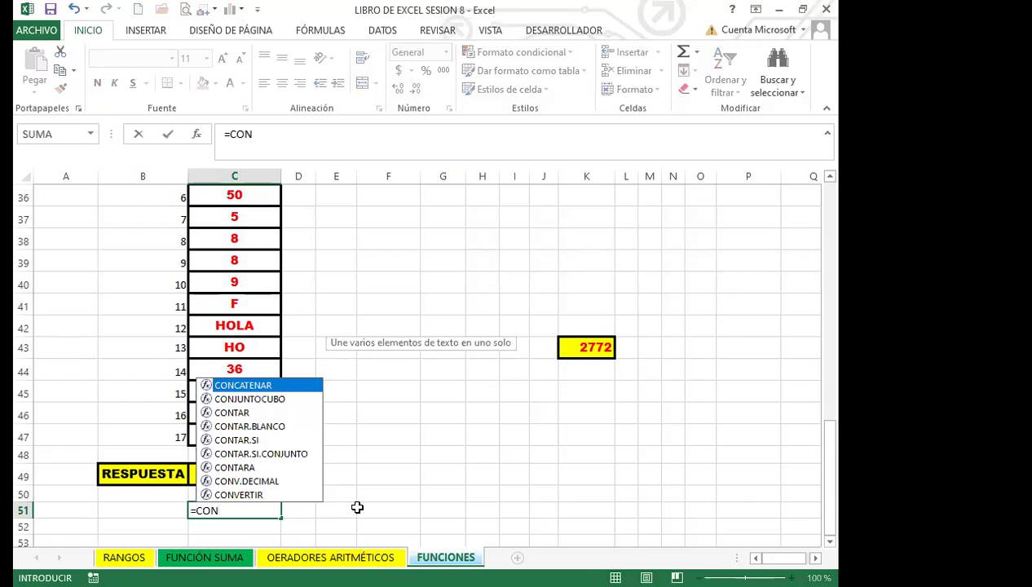
{"action": "double_click", "coordinate": [238, 468]}
{"action": "scroll", "coordinate": [253, 254], "scroll_direction": "up", "scroll_amount": 3}
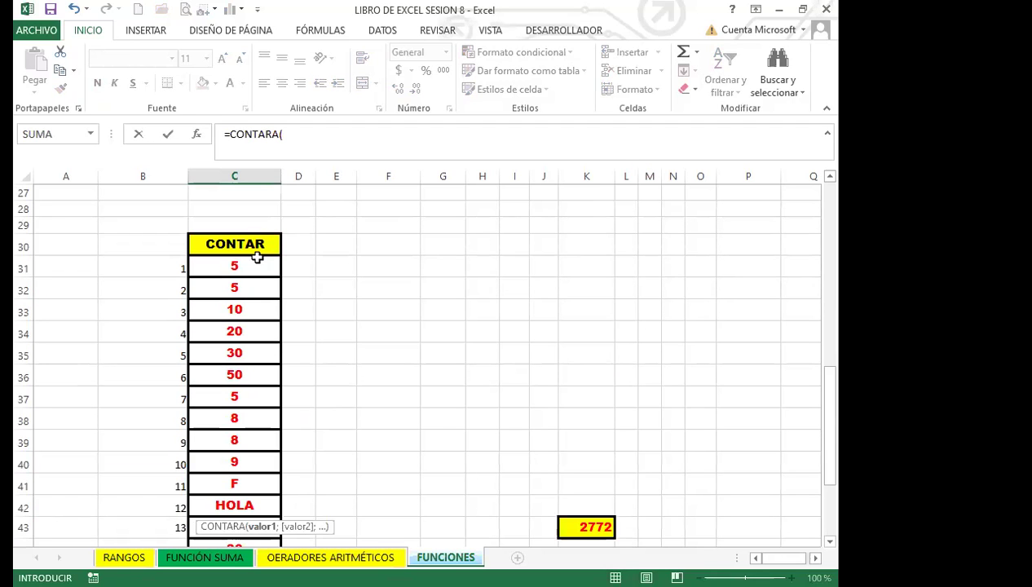
{"action": "left_click", "coordinate": [255, 267]}
{"action": "left_click_drag", "start_coordinate": [257, 282], "coordinate": [259, 501]}
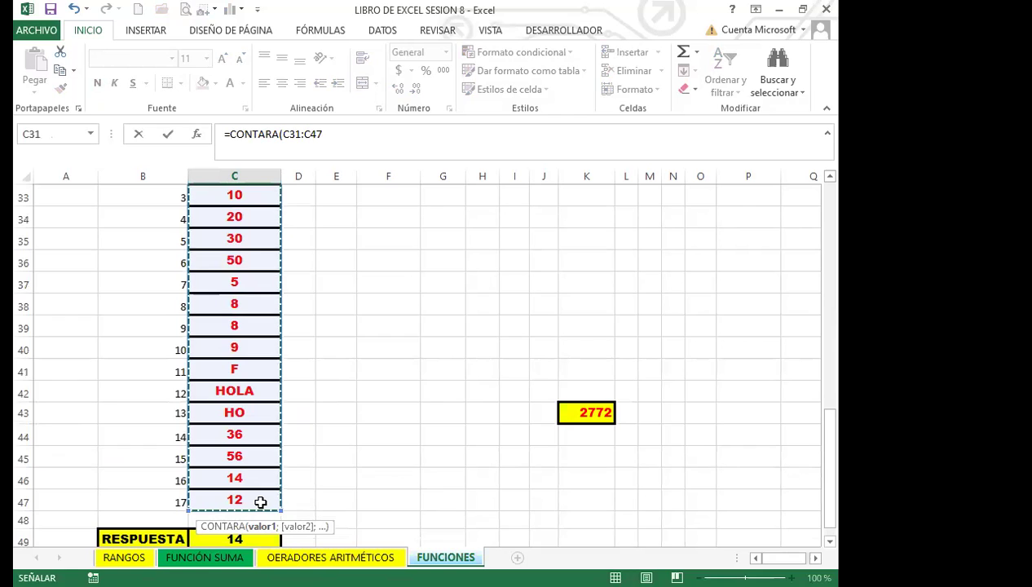
{"action": "key", "text": "Return"}
- Copy the formatting of the CONTAR result in C49 onto C51
{"action": "left_click", "coordinate": [233, 506]}
{"action": "left_click", "coordinate": [234, 476]}
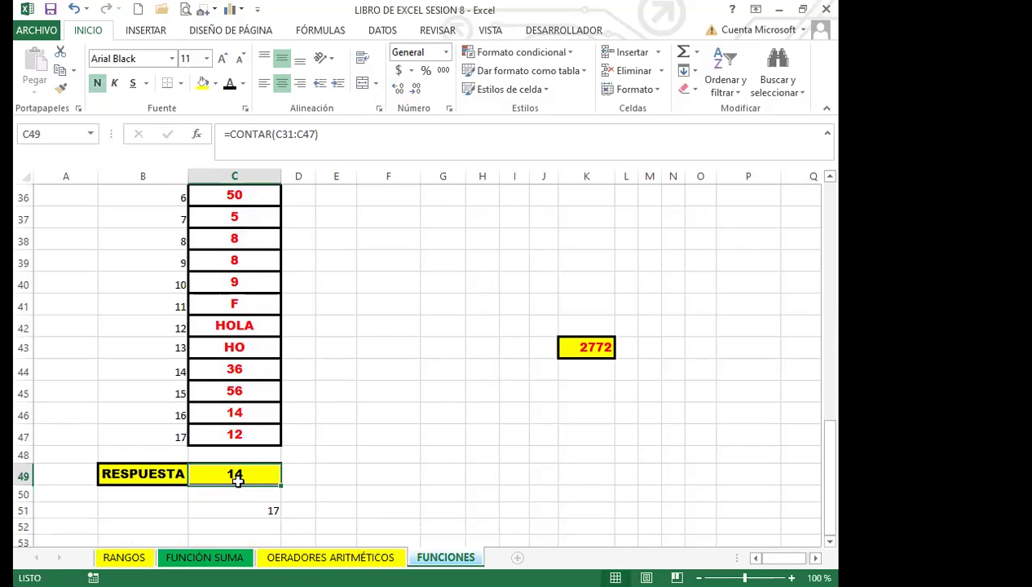
{"action": "left_click", "coordinate": [61, 70]}
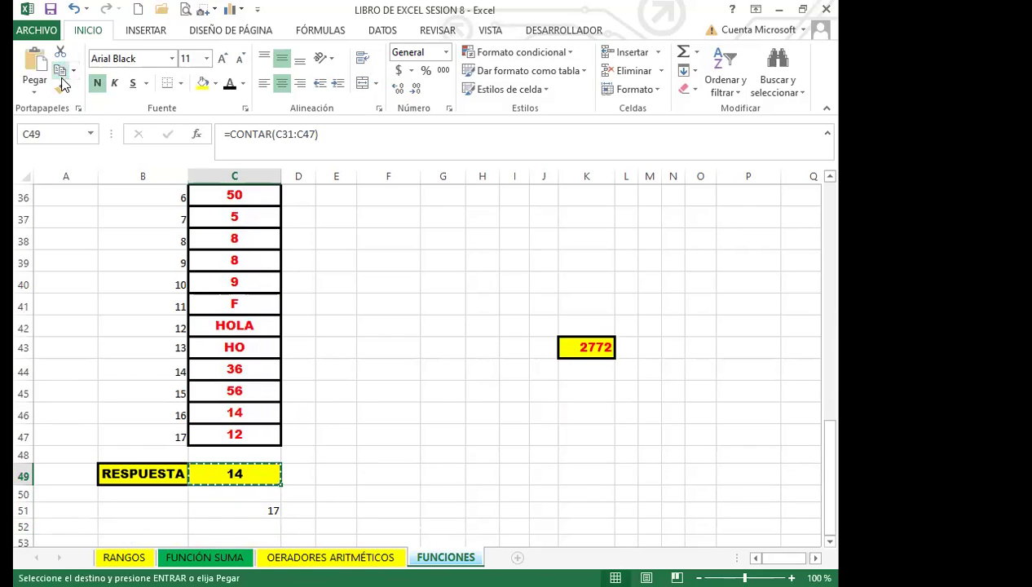
{"action": "key", "text": "Escape"}
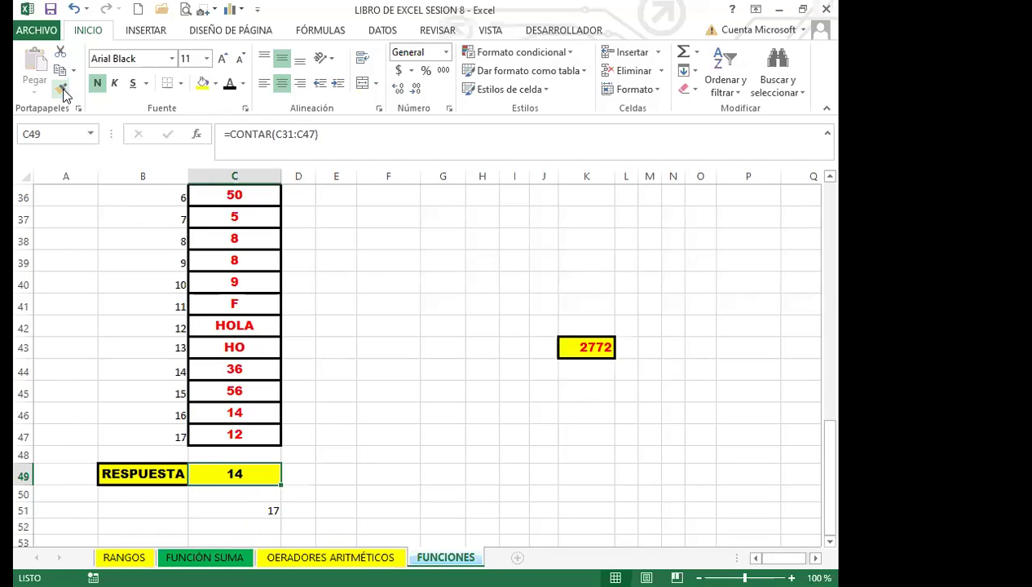
{"action": "left_click", "coordinate": [62, 89]}
{"action": "left_click", "coordinate": [228, 508]}
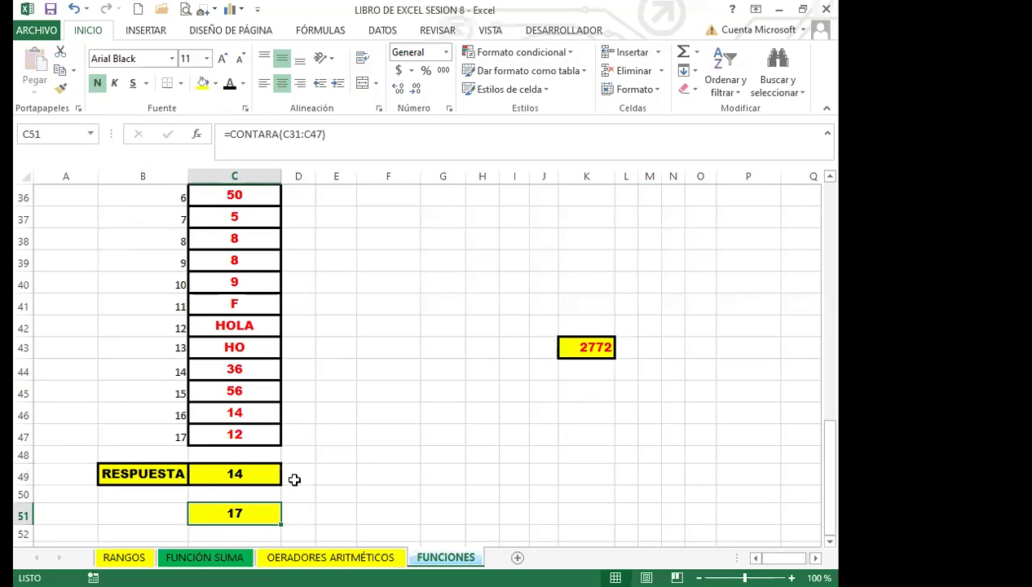
- Set C45 to 1 and replace the numbers in C46 and C44 with the letter F
{"action": "scroll", "coordinate": [277, 477], "scroll_direction": "down", "scroll_amount": 1}
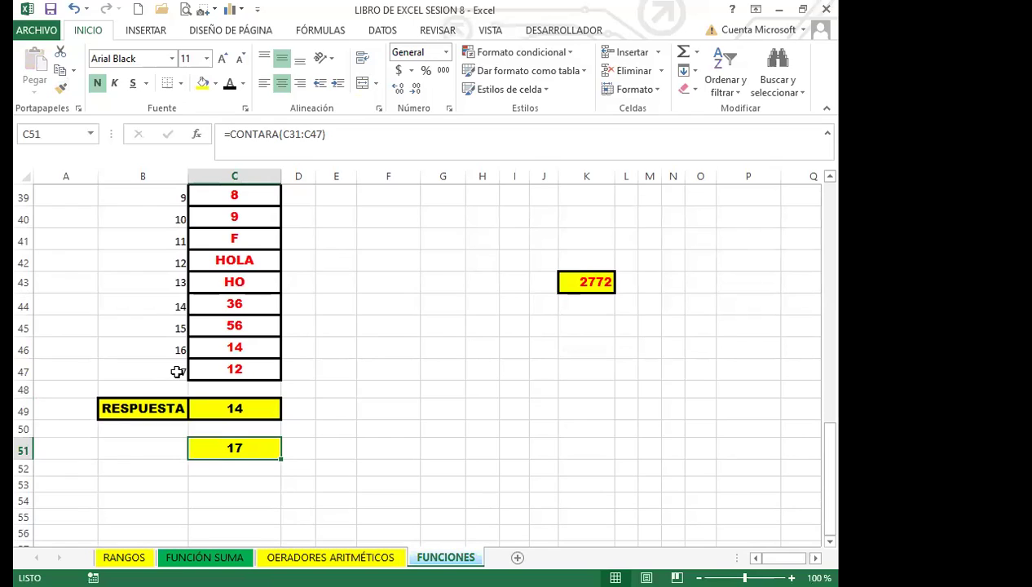
{"action": "left_click", "coordinate": [179, 370]}
{"action": "left_click", "coordinate": [248, 326]}
{"action": "type", "text": "1"}
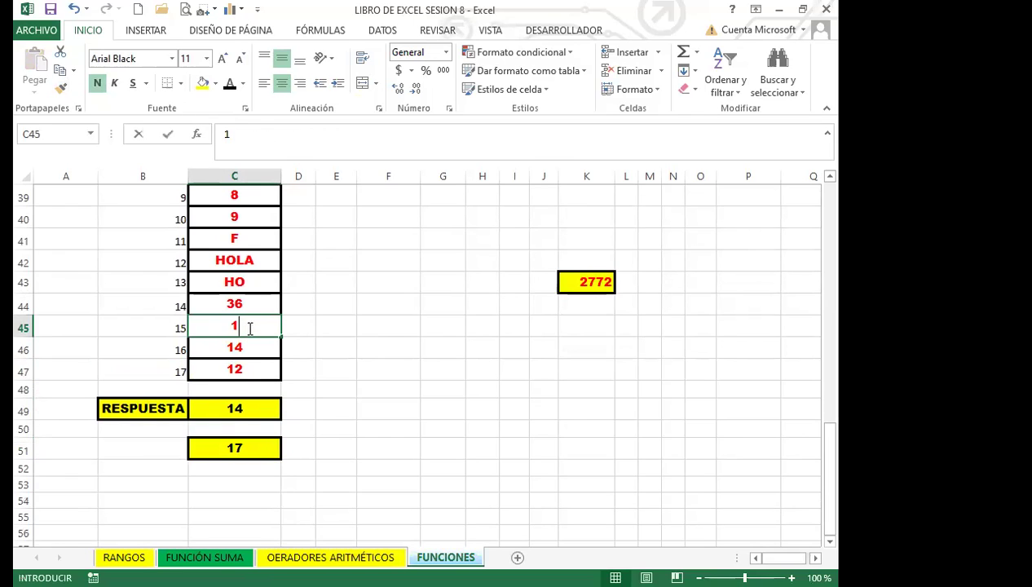
{"action": "key", "text": "Return"}
{"action": "type", "text": "F"}
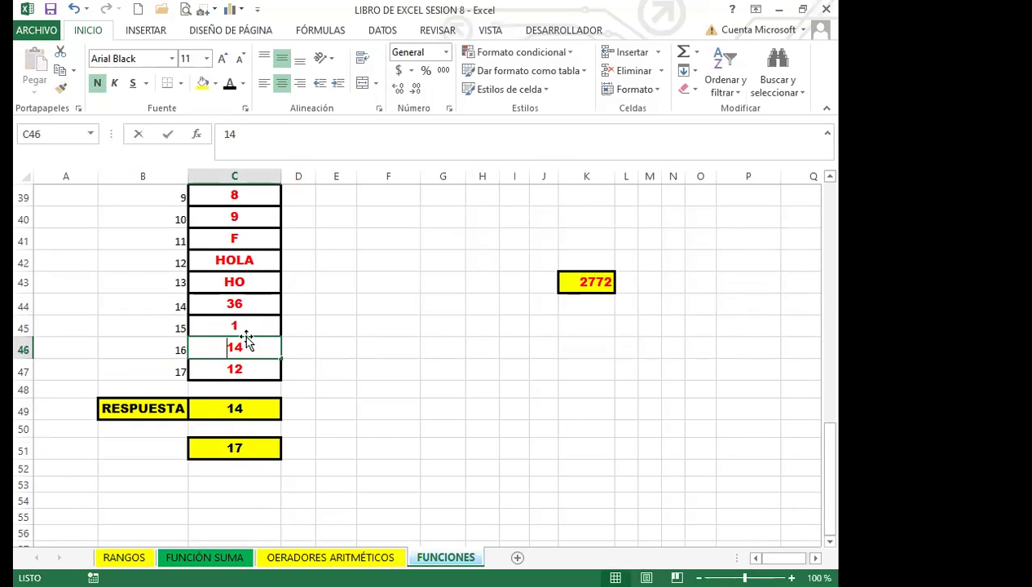
{"action": "left_click", "coordinate": [249, 303]}
{"action": "type", "text": "F"}
- Replace the numbers in C38, C36 and C35 with the letter F
{"action": "scroll", "coordinate": [250, 304], "scroll_direction": "up", "scroll_amount": 2}
{"action": "left_click", "coordinate": [250, 303]}
{"action": "type", "text": "F"}
{"action": "left_click", "coordinate": [249, 260]}
{"action": "type", "text": "F"}
{"action": "left_click", "coordinate": [249, 238]}
{"action": "type", "text": "F"}
{"action": "left_click", "coordinate": [248, 224]}
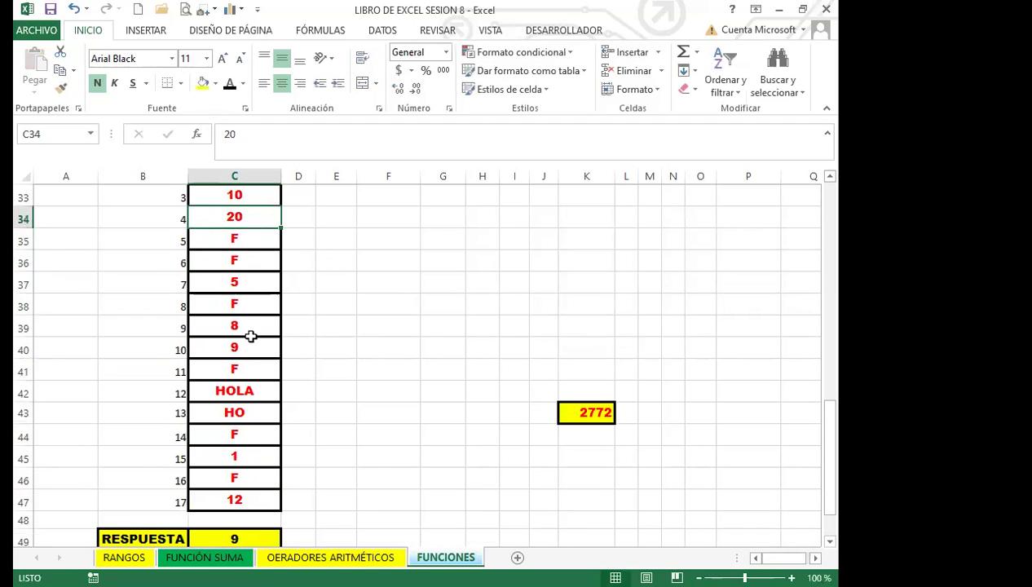
- Compare the CONTARA result in C51 with the CONTAR result in C49 and the text and number cells they count
{"action": "scroll", "coordinate": [257, 489], "scroll_direction": "down", "scroll_amount": 1}
{"action": "left_click", "coordinate": [260, 512]}
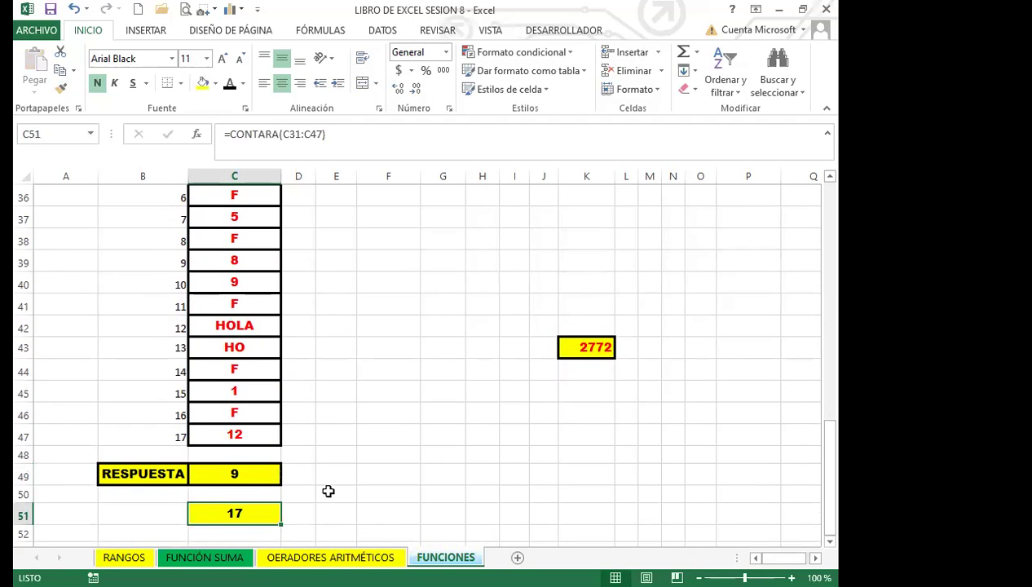
{"action": "left_click", "coordinate": [266, 474]}
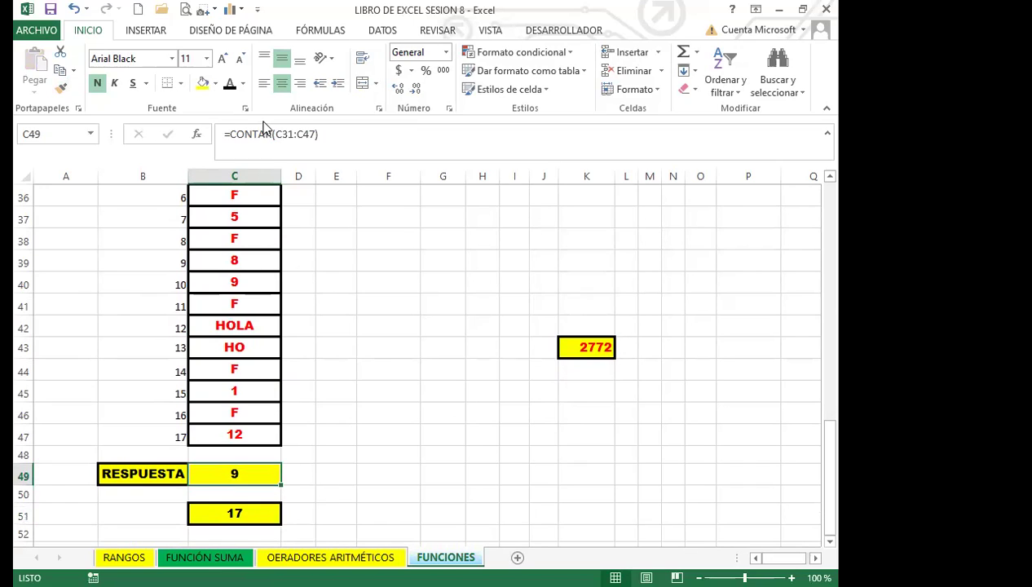
{"action": "left_click", "coordinate": [255, 300]}
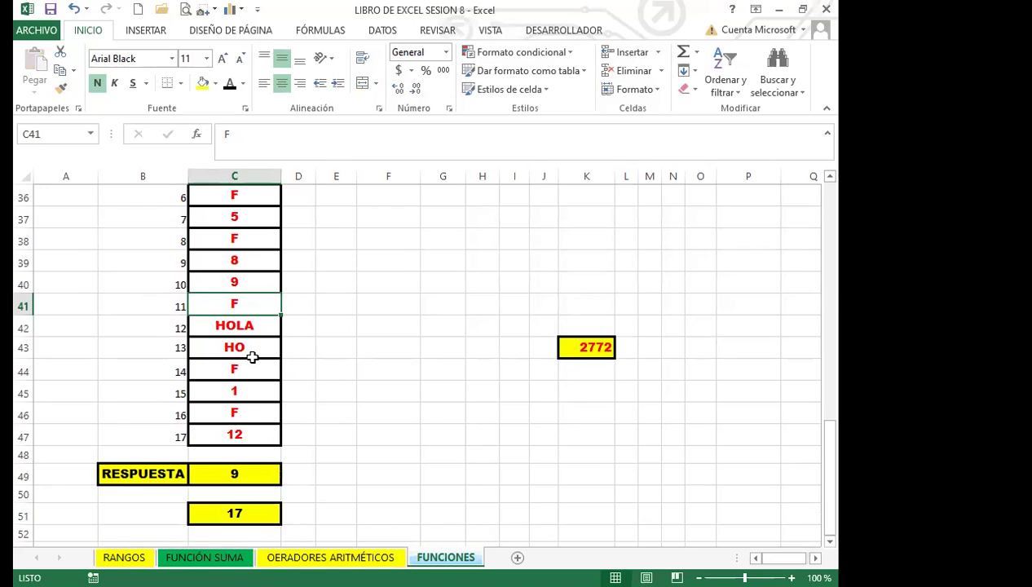
{"action": "left_click", "coordinate": [258, 513]}
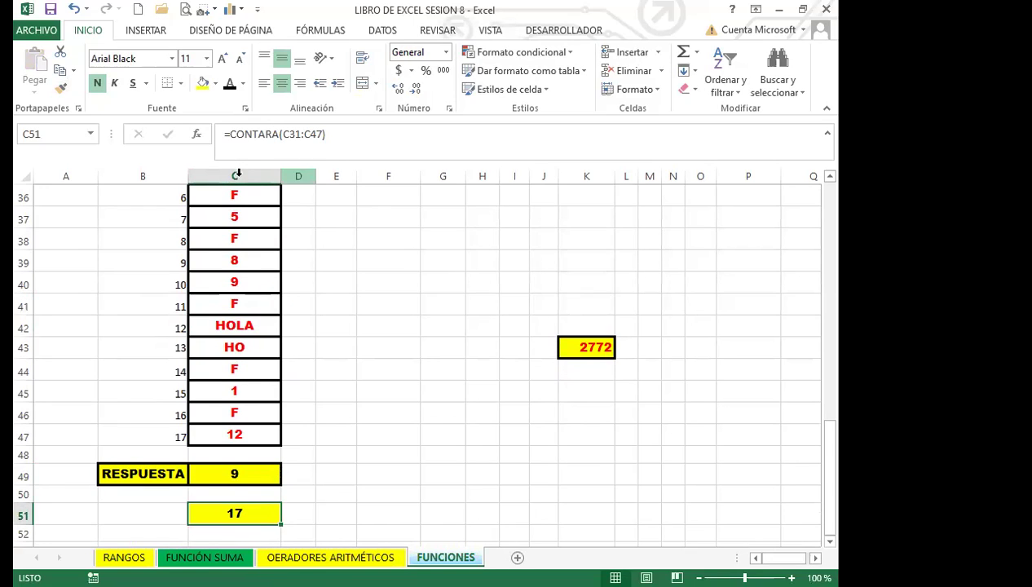
{"action": "left_click", "coordinate": [247, 216]}
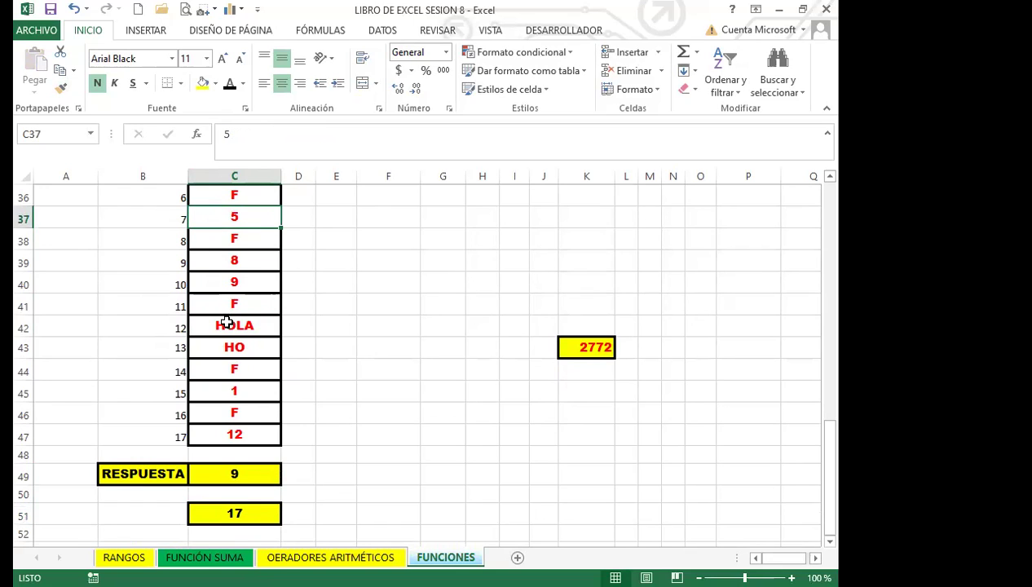
{"action": "left_click", "coordinate": [227, 322]}
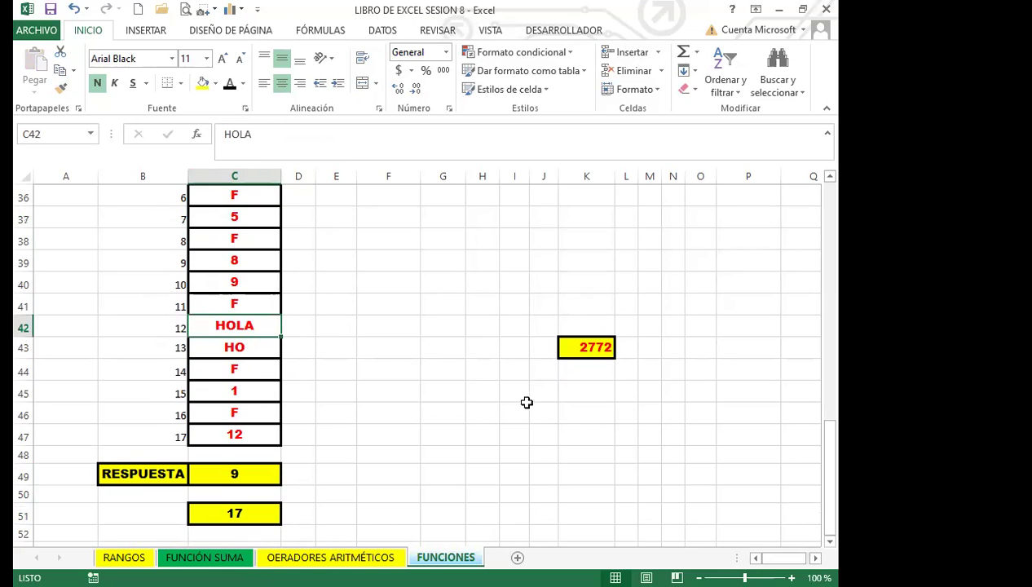
- Review the CONTARA formula in C51 and the CONTAR formula in C49 against the list in C31:C47
{"action": "left_click", "coordinate": [266, 508]}
{"action": "scroll", "coordinate": [422, 403], "scroll_direction": "up", "scroll_amount": 11}
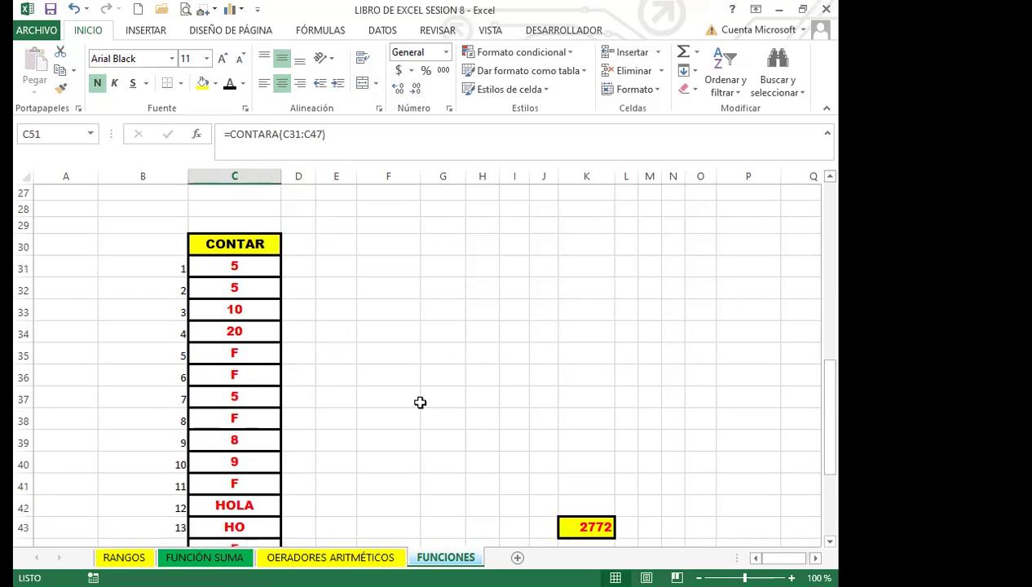
{"action": "scroll", "coordinate": [354, 438], "scroll_direction": "down", "scroll_amount": 11}
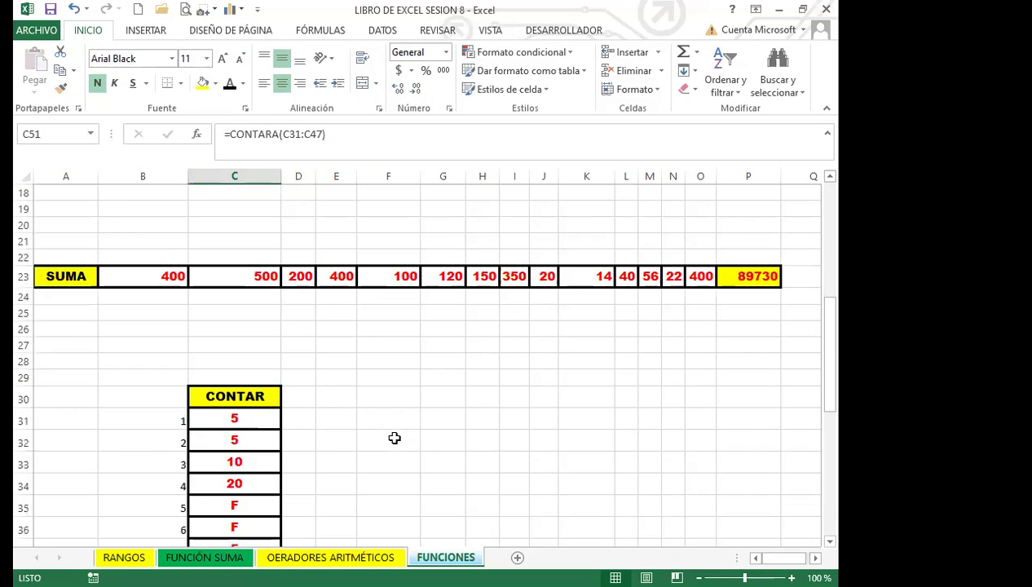
{"action": "scroll", "coordinate": [391, 431], "scroll_direction": "down", "scroll_amount": 1}
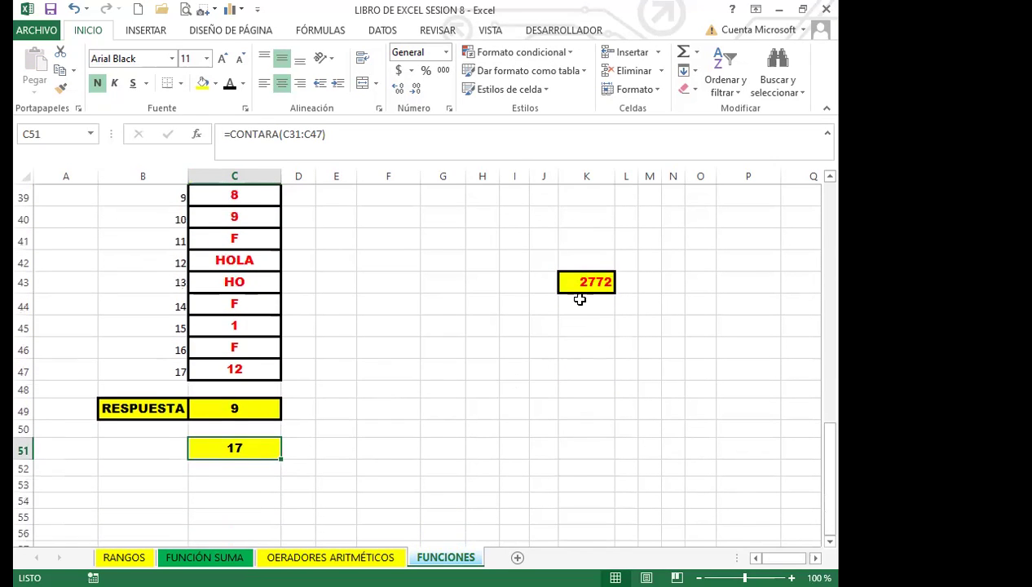
{"action": "left_click", "coordinate": [575, 281]}
{"action": "left_click", "coordinate": [230, 408]}
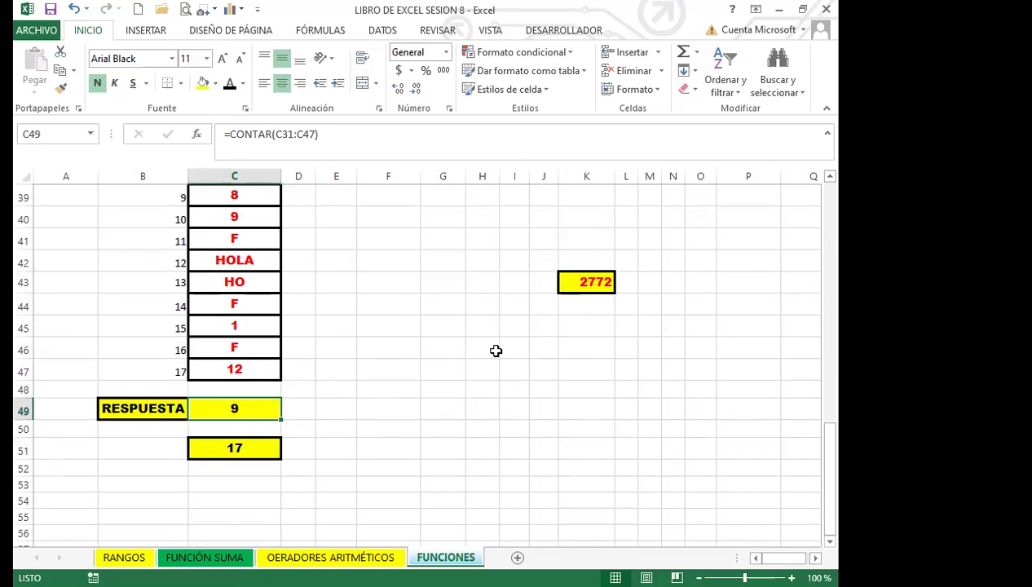
{"action": "left_click", "coordinate": [251, 450]}
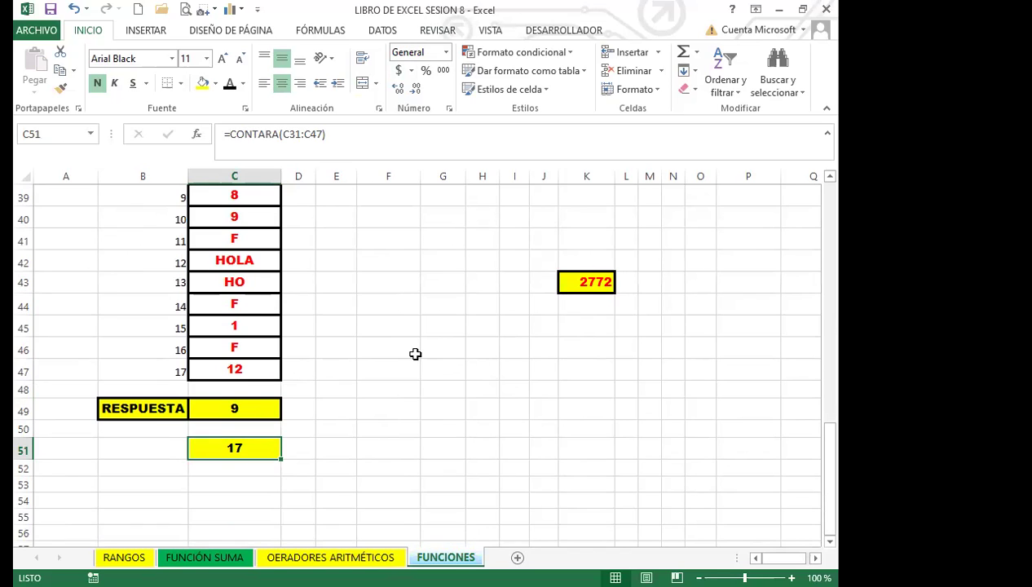
{"action": "left_click", "coordinate": [258, 401]}
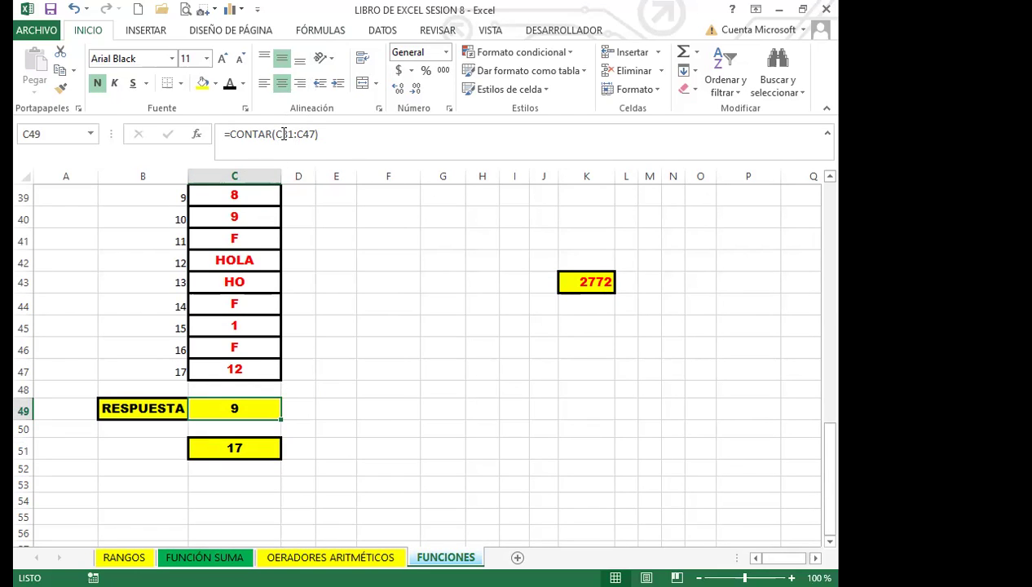
{"action": "left_click", "coordinate": [261, 298]}
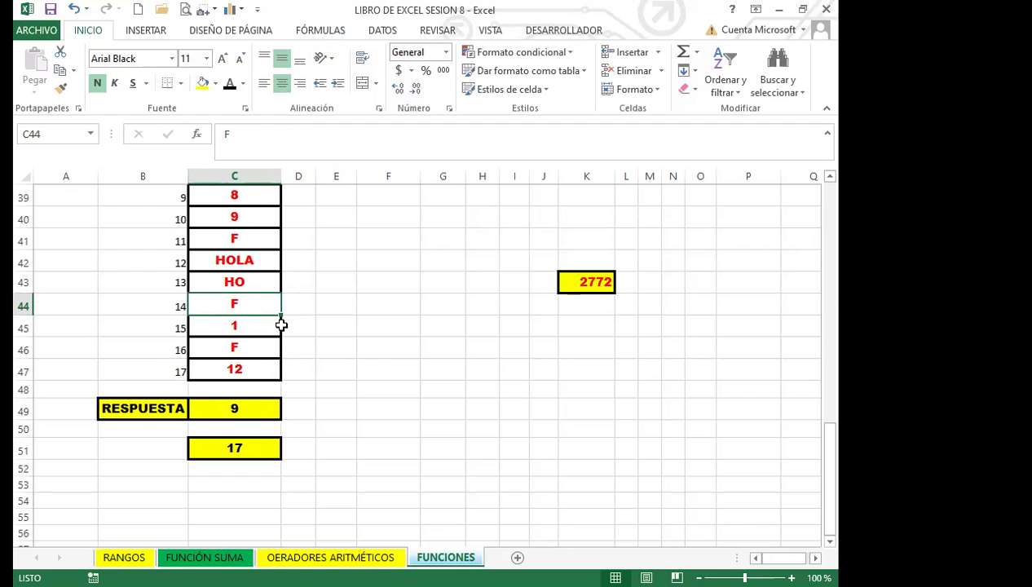
{"action": "left_click", "coordinate": [252, 447]}
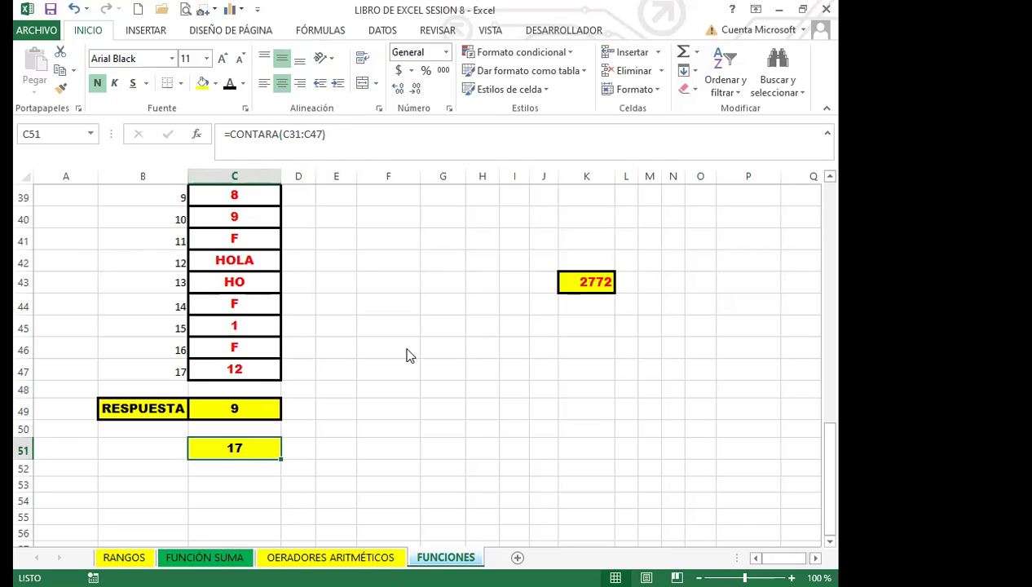
- Enter =CONTAR.BLANCO(C31:C47) in C53 to count the blank cells of the CONTAR list
{"action": "left_click", "coordinate": [245, 484]}
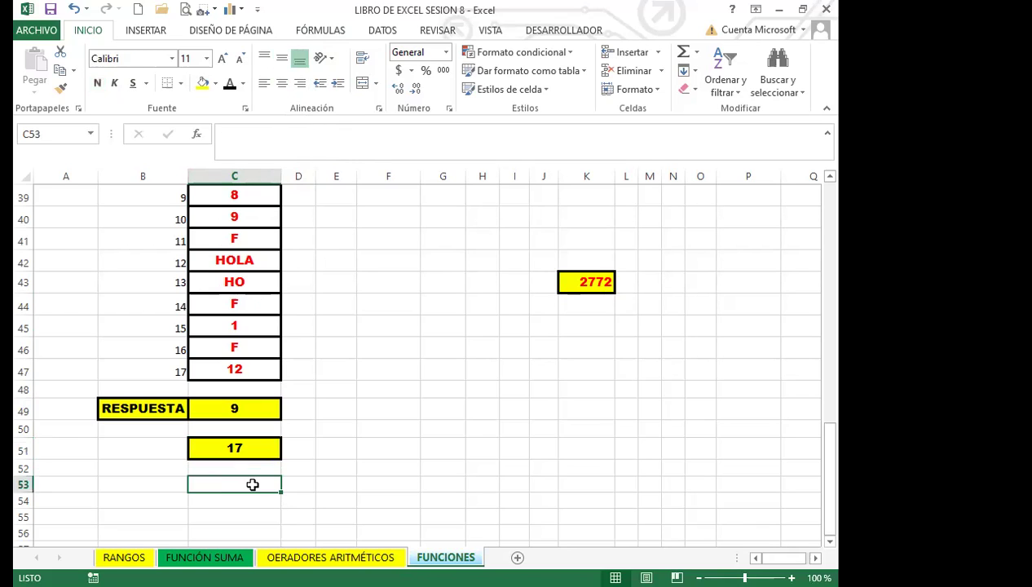
{"action": "type", "text": "=C"}
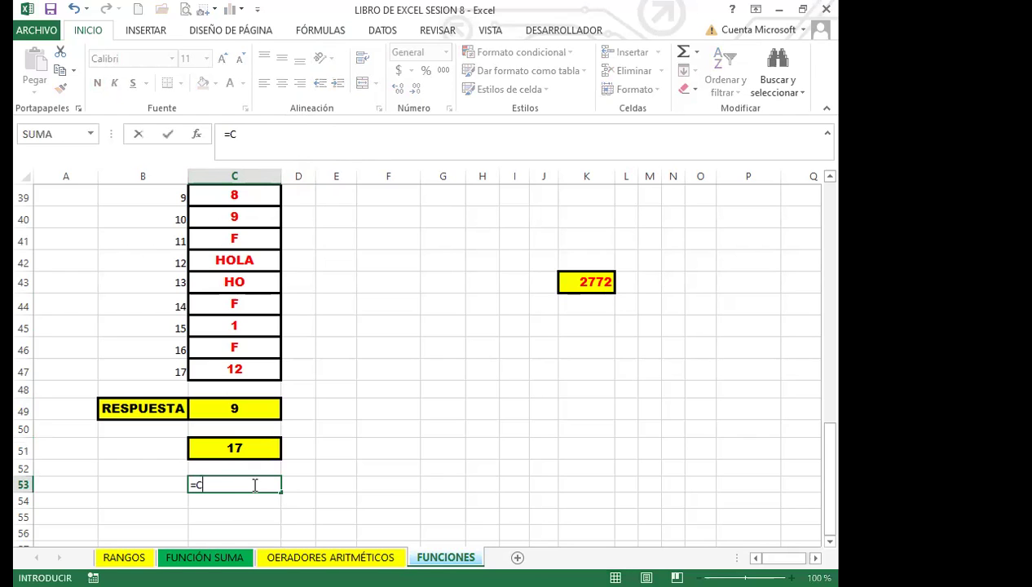
{"action": "type", "text": "ONCAR"}
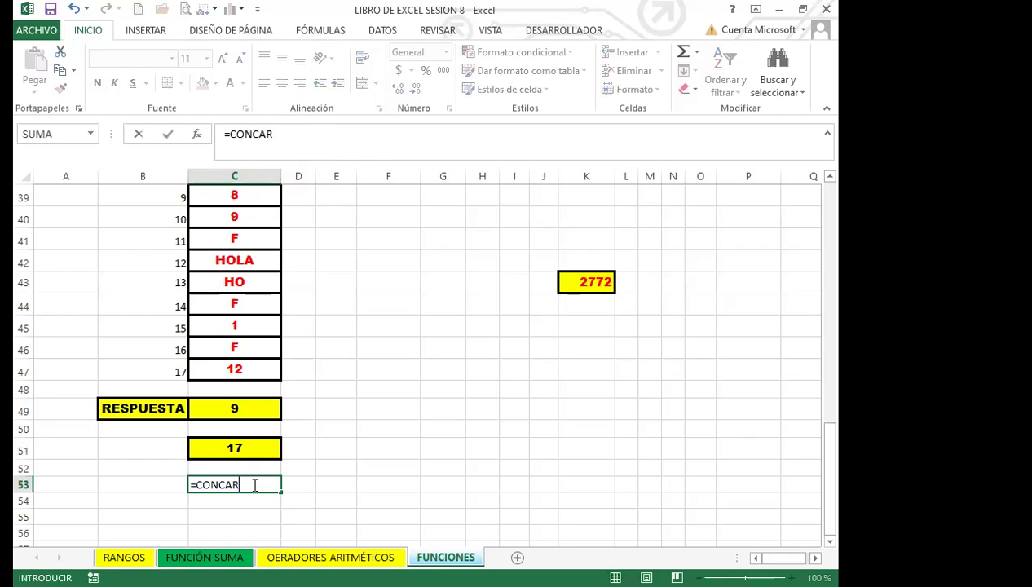
{"action": "key", "text": "BackSpace"}
{"action": "key", "text": "BackSpace"}
{"action": "key", "text": "BackSpace"}
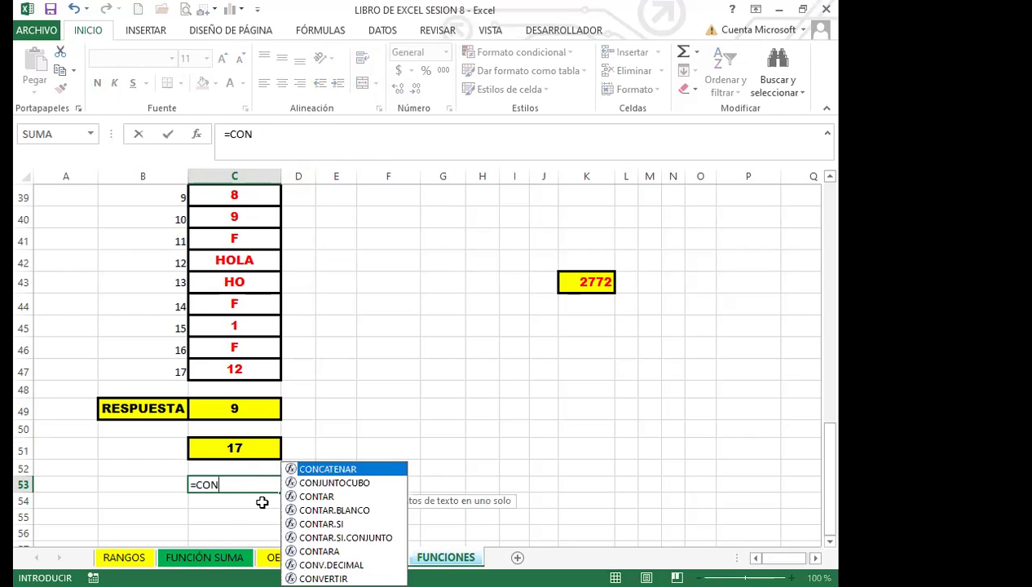
{"action": "left_click", "coordinate": [351, 513]}
{"action": "double_click", "coordinate": [353, 511]}
{"action": "scroll", "coordinate": [232, 340], "scroll_direction": "up", "scroll_amount": 3}
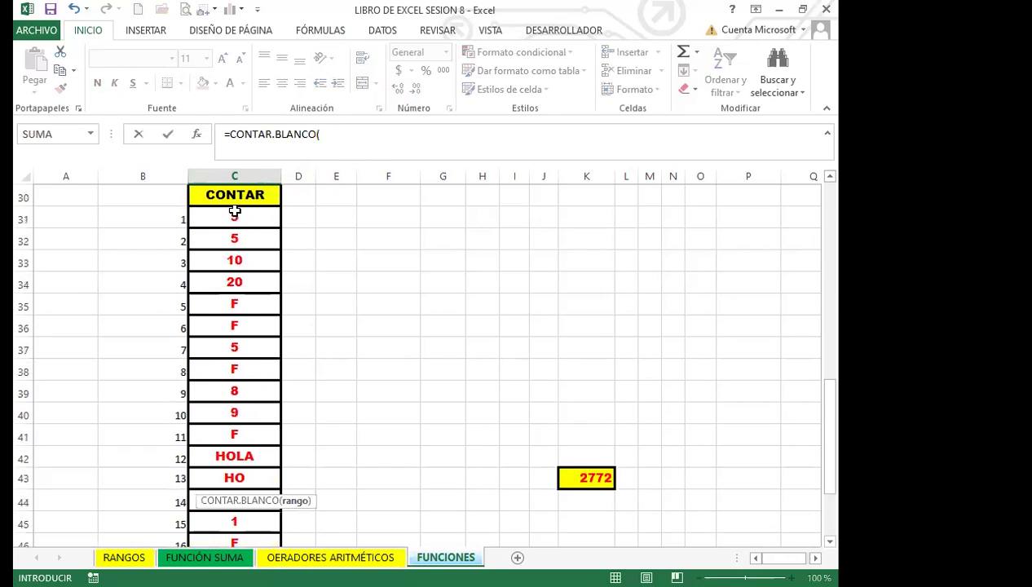
{"action": "left_click", "coordinate": [244, 217]}
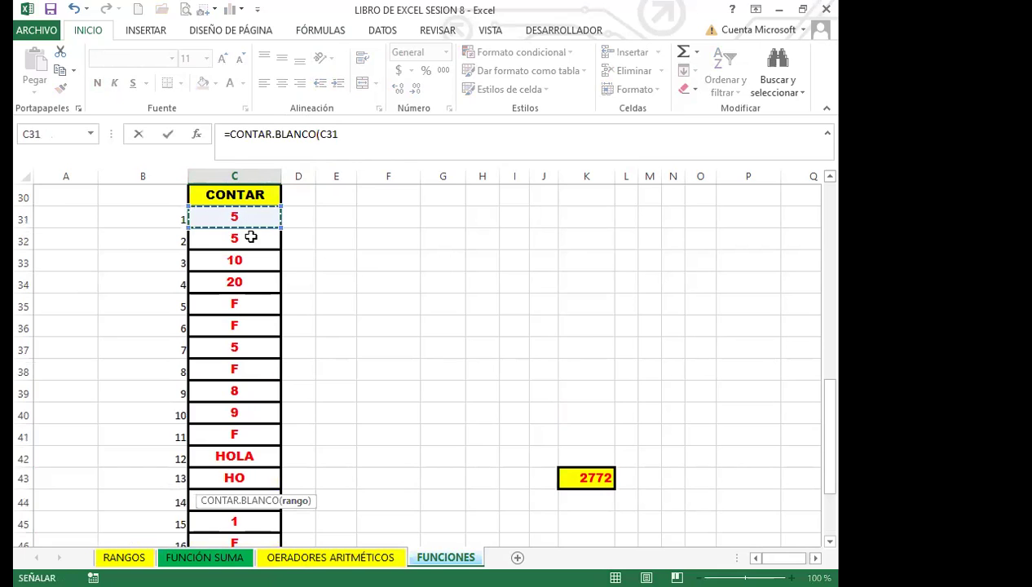
{"action": "scroll", "coordinate": [253, 493], "scroll_direction": "down", "scroll_amount": 1}
{"action": "left_click", "coordinate": [254, 496], "text": "shift"}
{"action": "key", "text": "Return"}
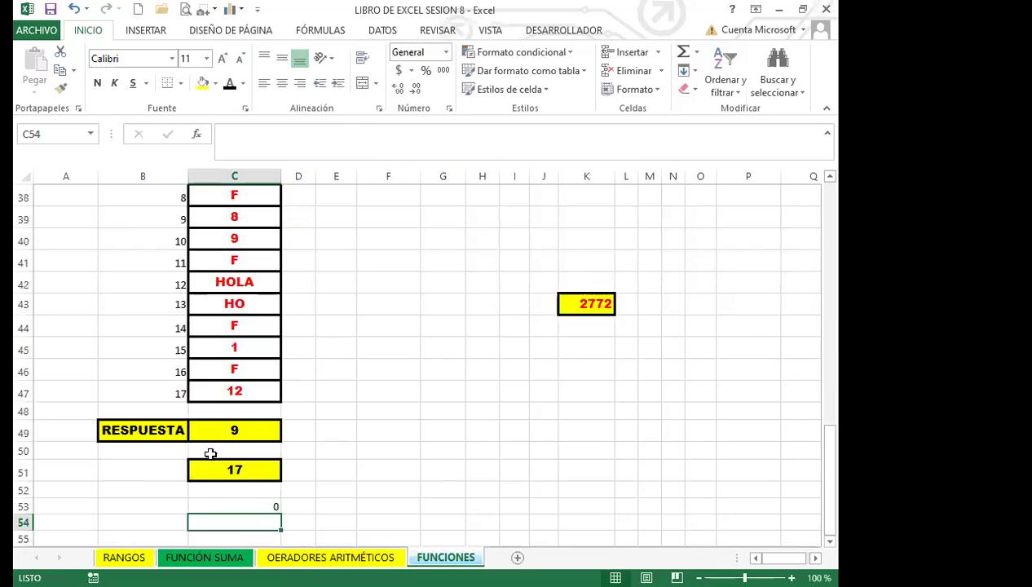
- Copy the formatting of the CONTARA result in C51 onto the CONTAR.BLANCO result in C53
{"action": "scroll", "coordinate": [210, 454], "scroll_direction": "down", "scroll_amount": 2}
{"action": "left_click", "coordinate": [237, 373]}
{"action": "left_click", "coordinate": [241, 340]}
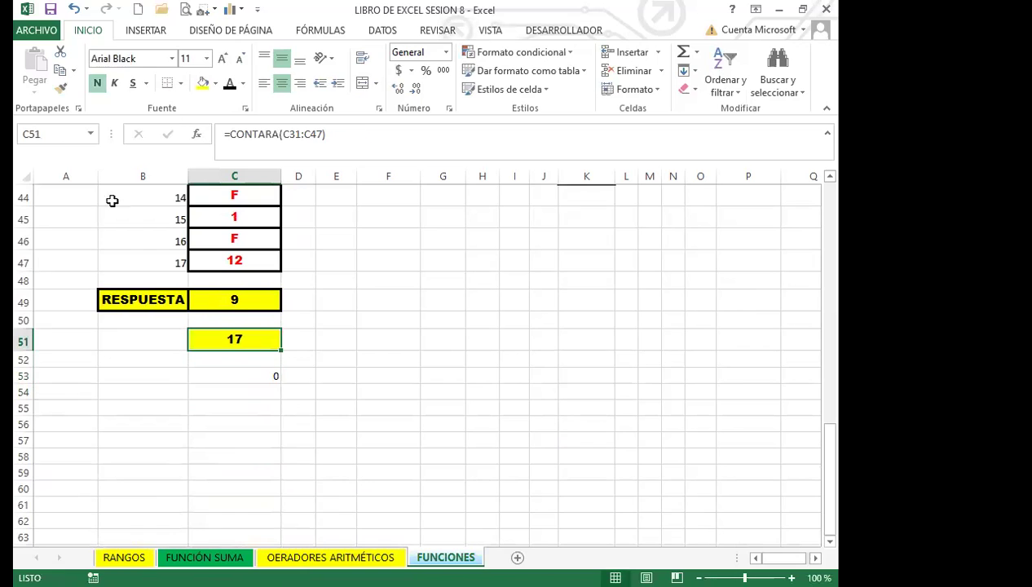
{"action": "left_click", "coordinate": [65, 87]}
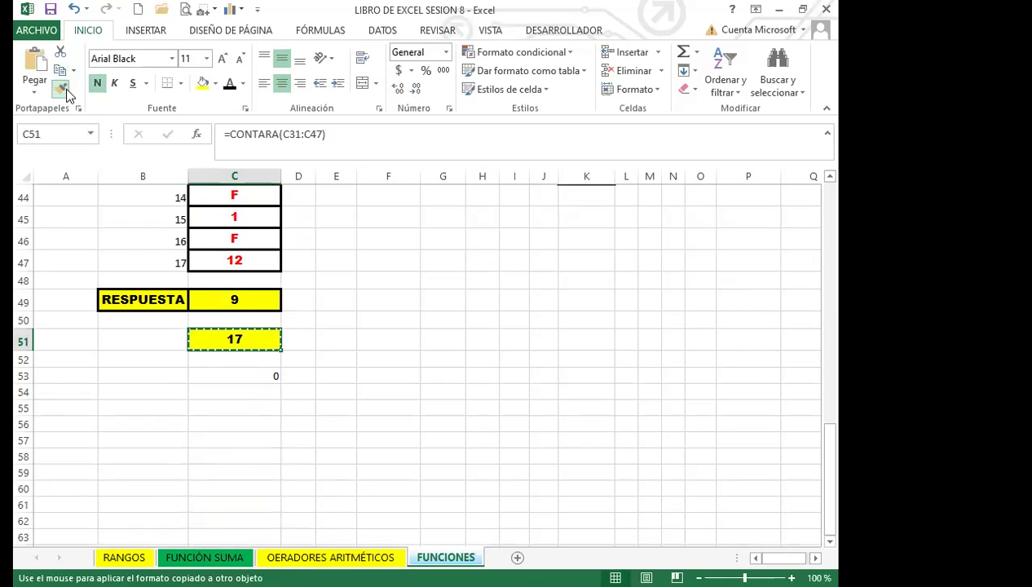
{"action": "left_click", "coordinate": [214, 376]}
{"action": "scroll", "coordinate": [310, 391], "scroll_direction": "up", "scroll_amount": 1}
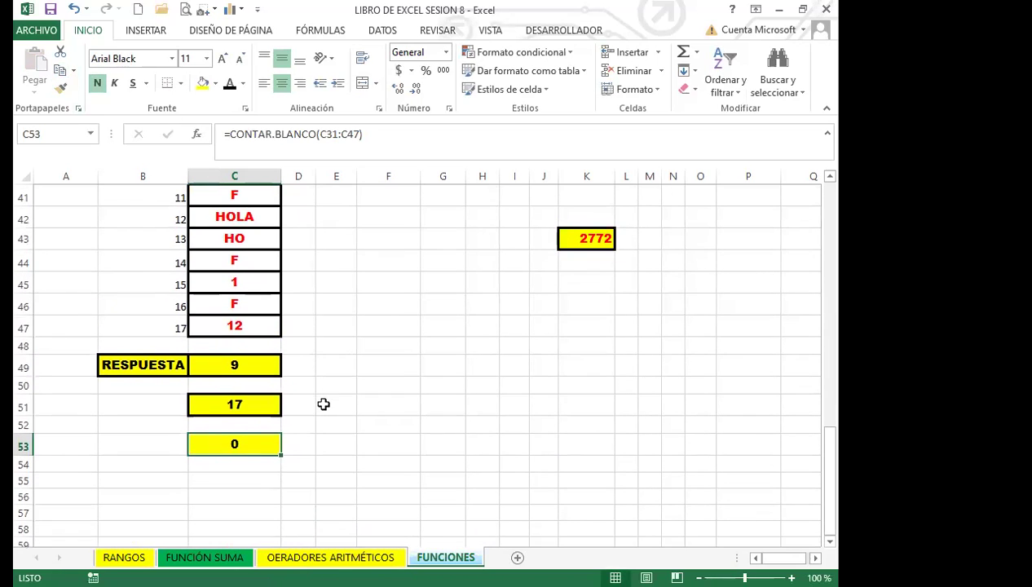
- Change the range of the SUMA formula in K43 to C31:C47, so it adds the CONTAR list
{"action": "left_click", "coordinate": [586, 238]}
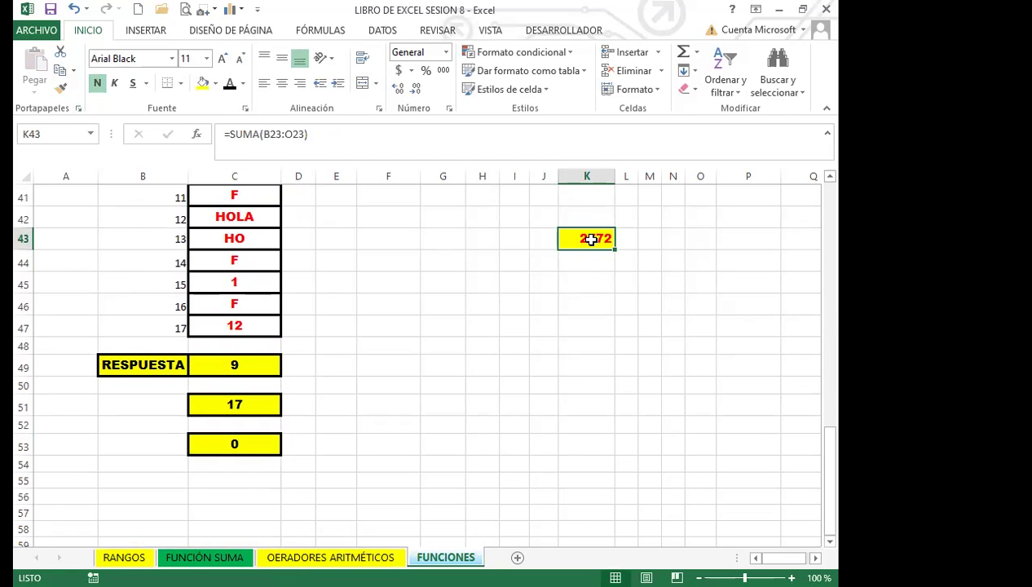
{"action": "left_click", "coordinate": [253, 218]}
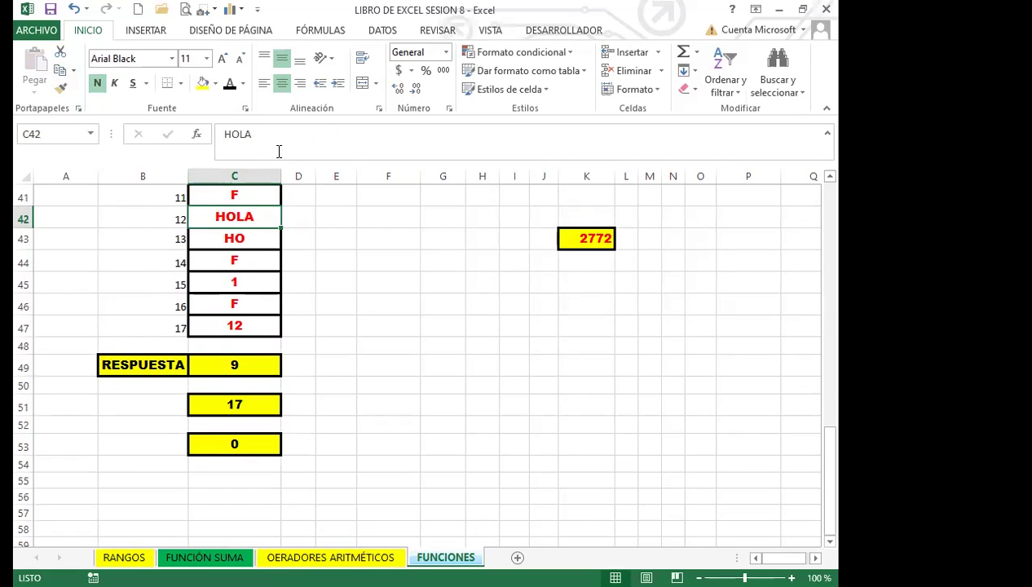
{"action": "left_click", "coordinate": [601, 240]}
{"action": "left_click", "coordinate": [306, 136]}
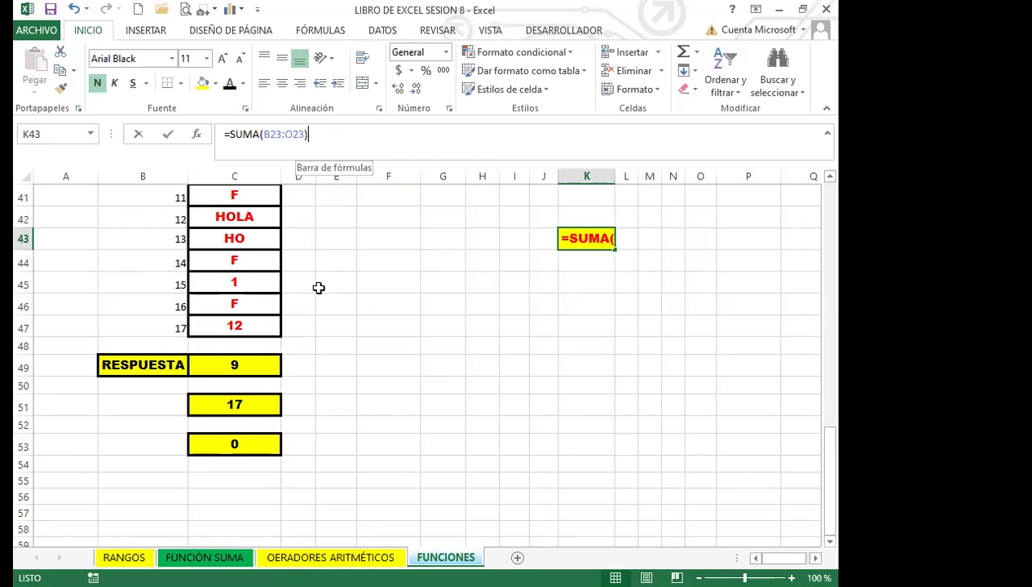
{"action": "key", "text": "Left"}
{"action": "key", "text": "BackSpace"}
{"action": "key", "text": "BackSpace"}
{"action": "key", "text": "BackSpace"}
{"action": "key", "text": "BackSpace"}
{"action": "key", "text": "BackSpace"}
{"action": "key", "text": "BackSpace"}
{"action": "key", "text": "BackSpace"}
{"action": "left_click_drag", "start_coordinate": [828, 447], "coordinate": [833, 383]}
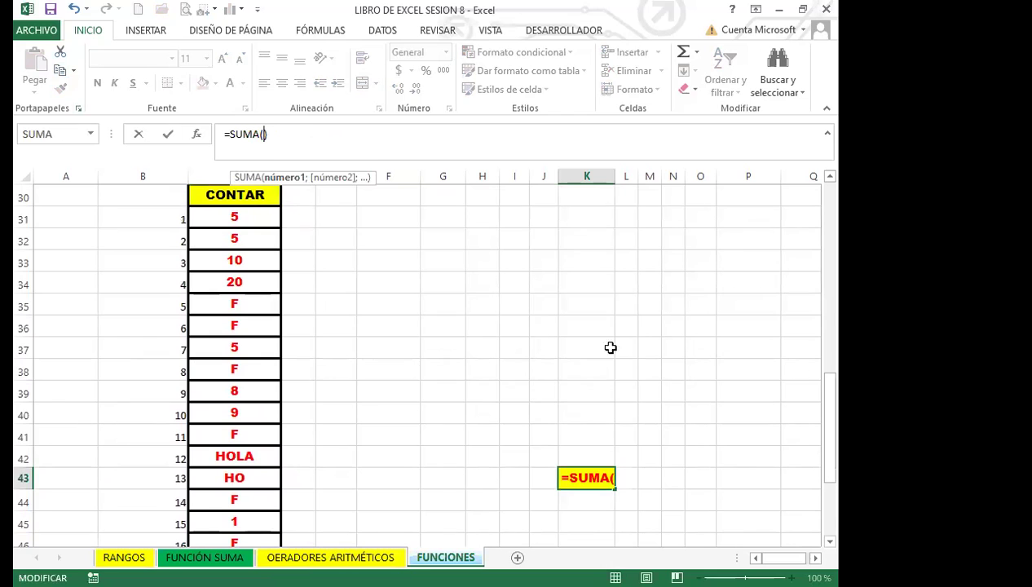
{"action": "left_click", "coordinate": [263, 219]}
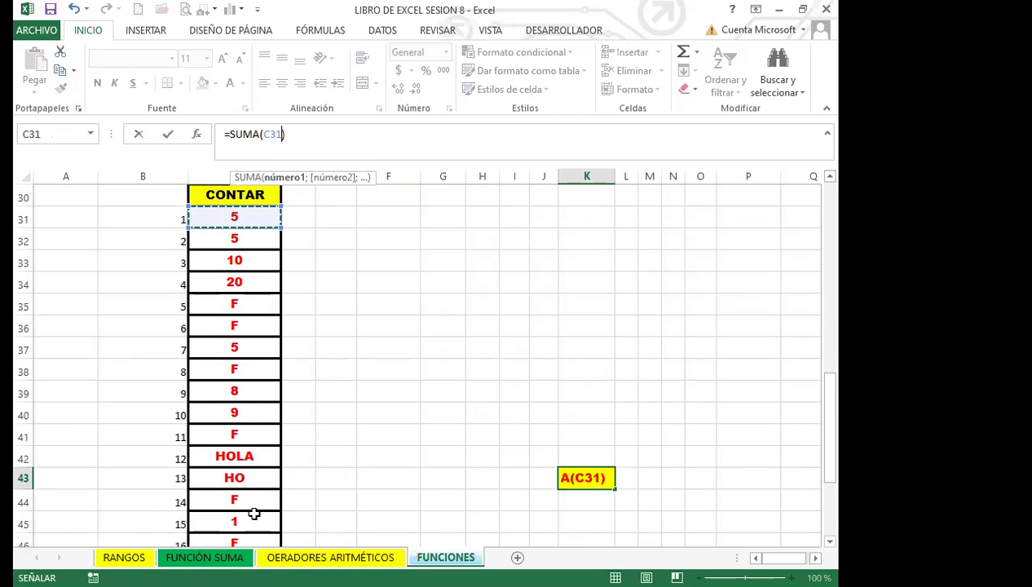
{"action": "key", "text": "ctrl+shift+Down"}
{"action": "key", "text": "ctrl+Return"}
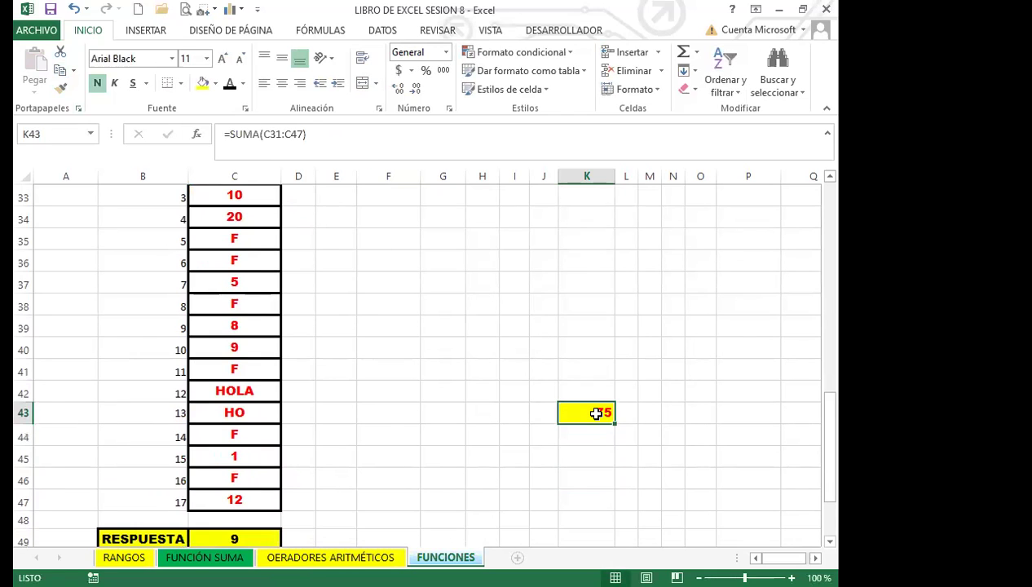
- Check the SUMA result in K43 against the number and text cells in C31:C47
{"action": "scroll", "coordinate": [324, 367], "scroll_direction": "up", "scroll_amount": 2}
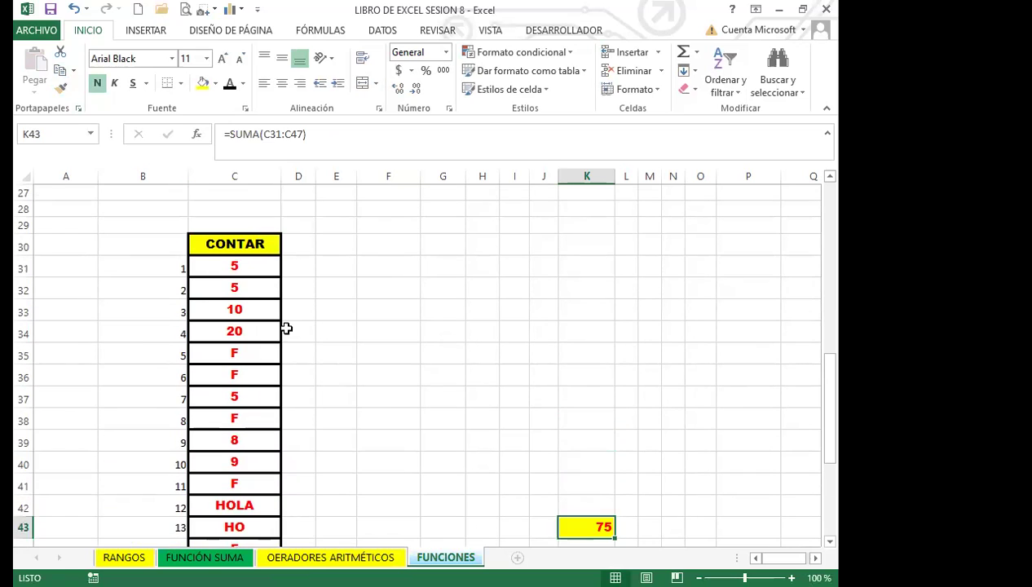
{"action": "left_click", "coordinate": [255, 289]}
{"action": "left_click", "coordinate": [254, 310]}
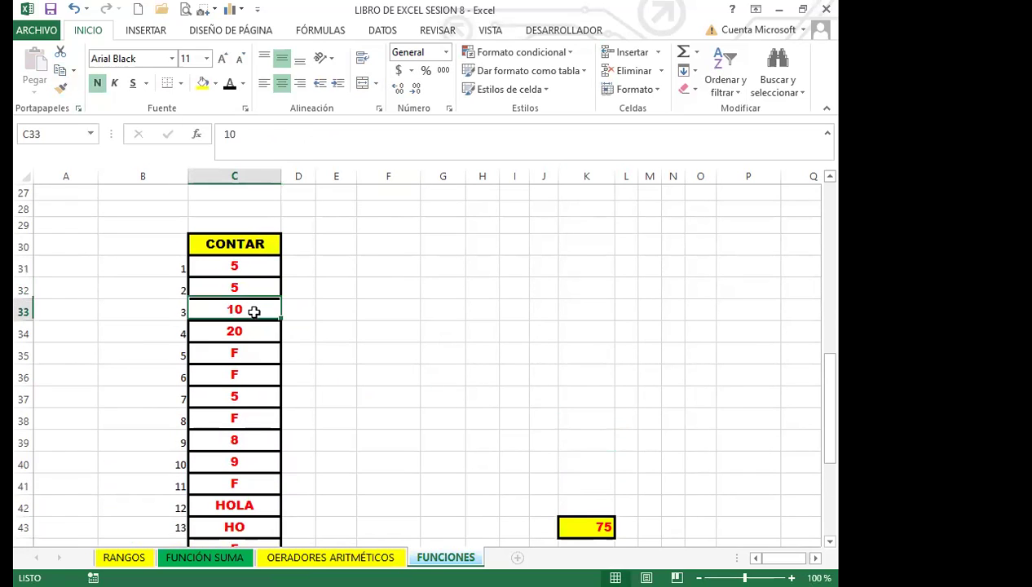
{"action": "left_click", "coordinate": [254, 332]}
{"action": "left_click", "coordinate": [255, 375]}
{"action": "left_click", "coordinate": [248, 396]}
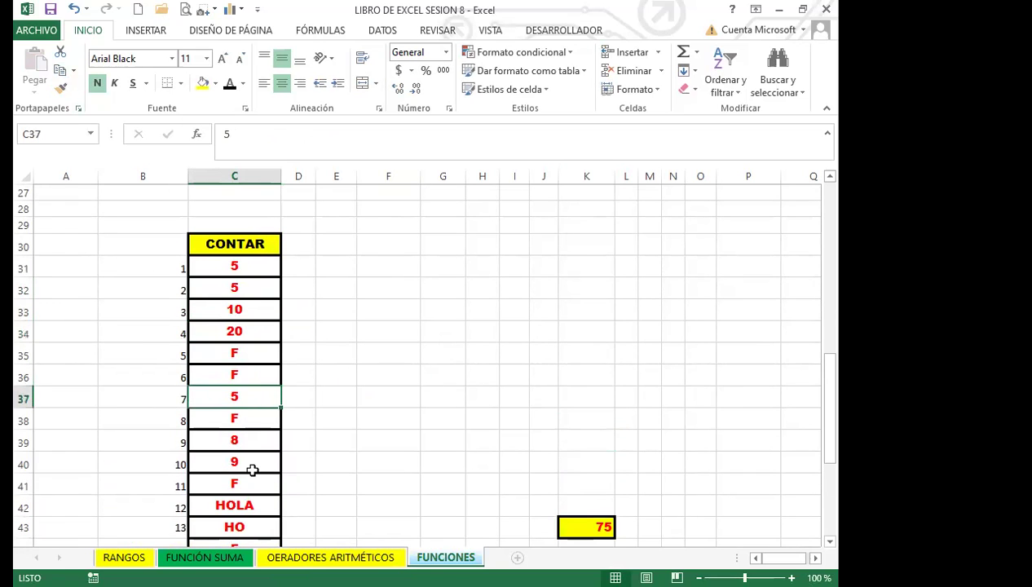
{"action": "scroll", "coordinate": [253, 462], "scroll_direction": "down", "scroll_amount": 2}
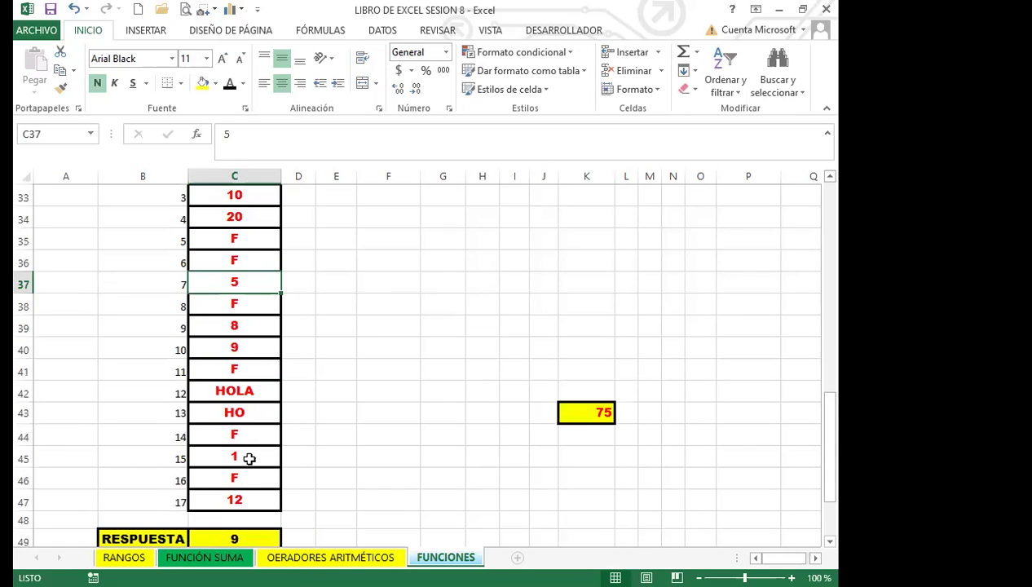
{"action": "left_click", "coordinate": [247, 458]}
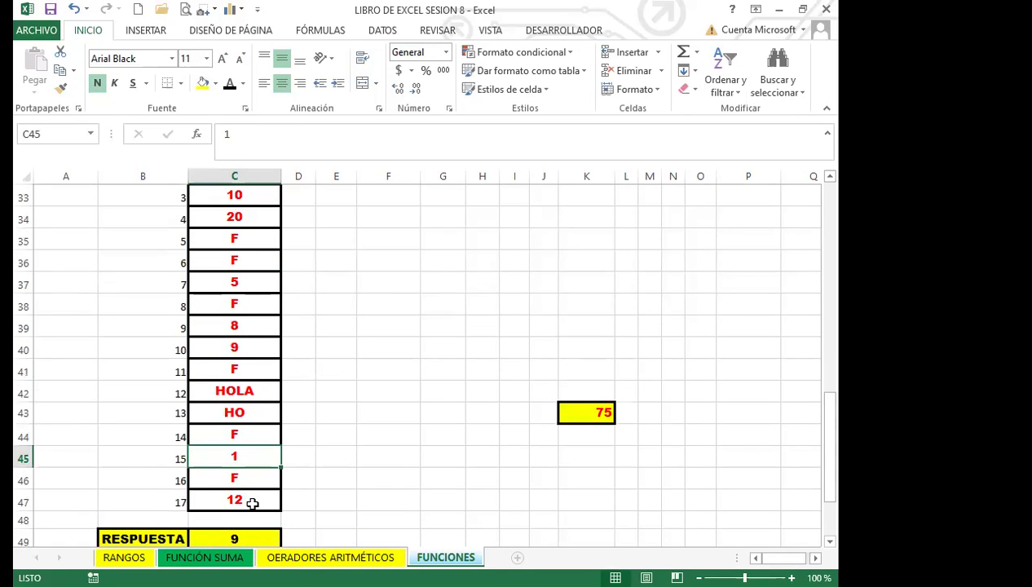
{"action": "left_click", "coordinate": [253, 503]}
{"action": "scroll", "coordinate": [241, 368], "scroll_direction": "up", "scroll_amount": 1}
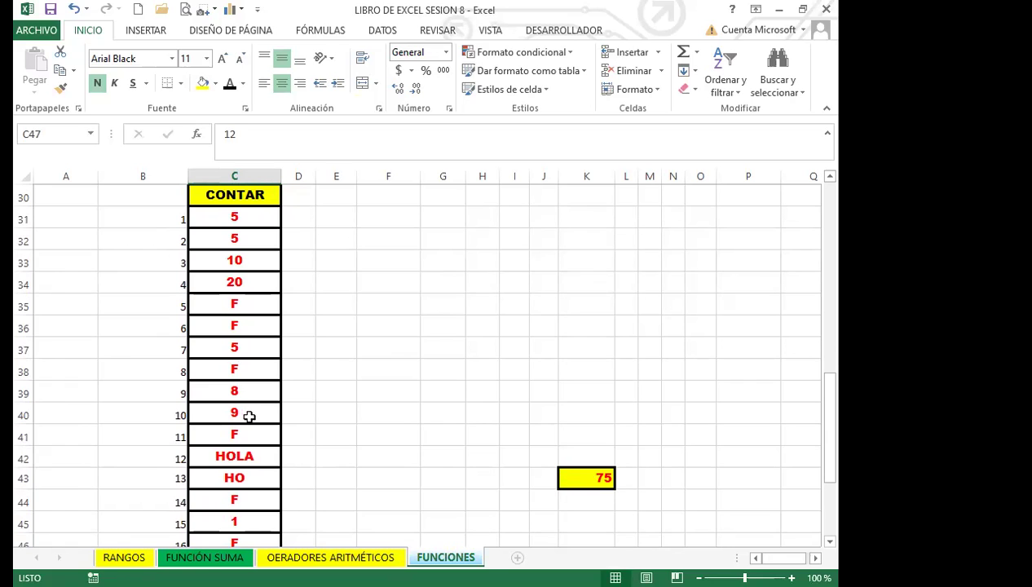
{"action": "left_click", "coordinate": [256, 280]}
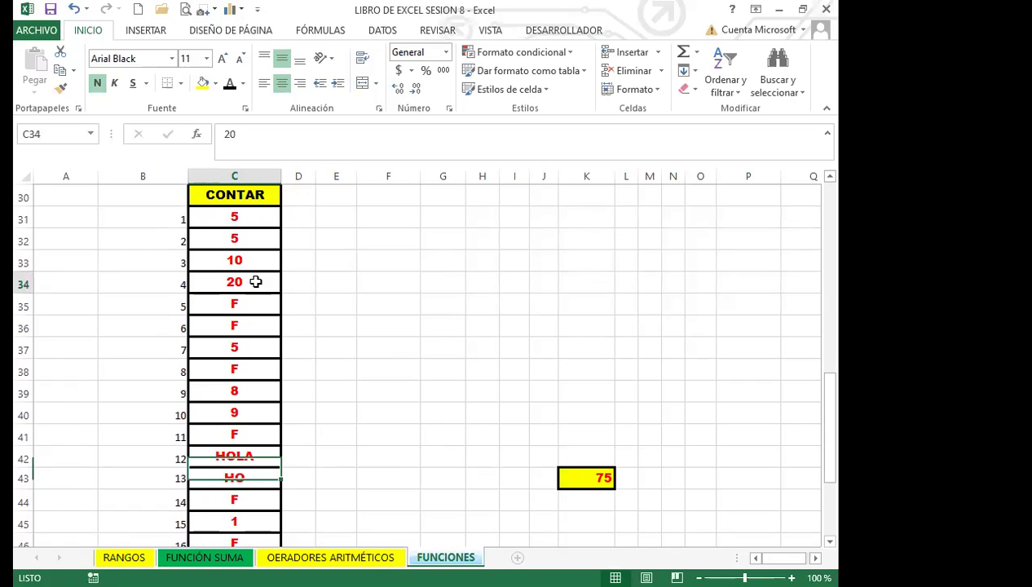
{"action": "left_click", "coordinate": [254, 305]}
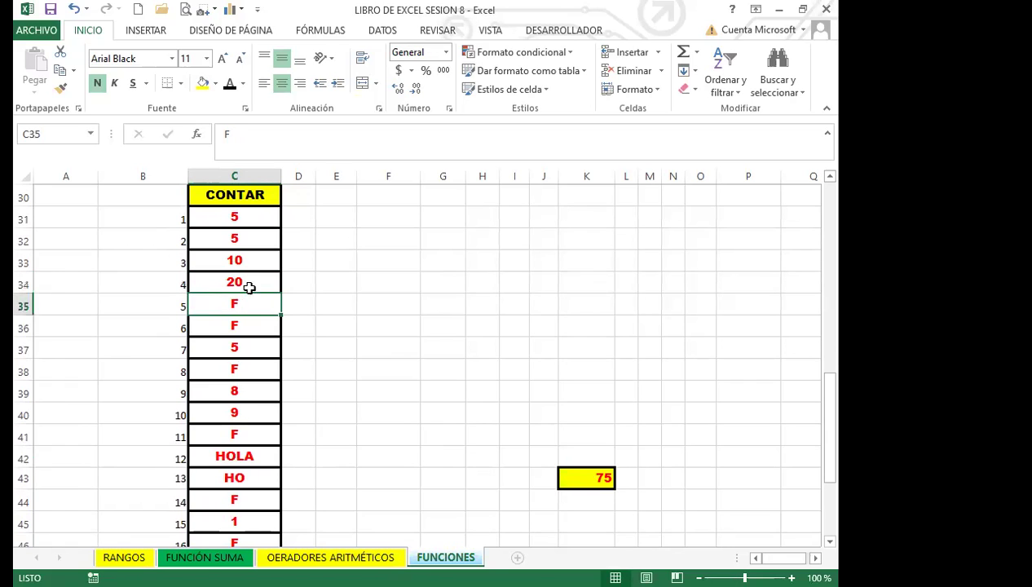
{"action": "left_click", "coordinate": [247, 329]}
{"action": "left_click", "coordinate": [573, 478]}
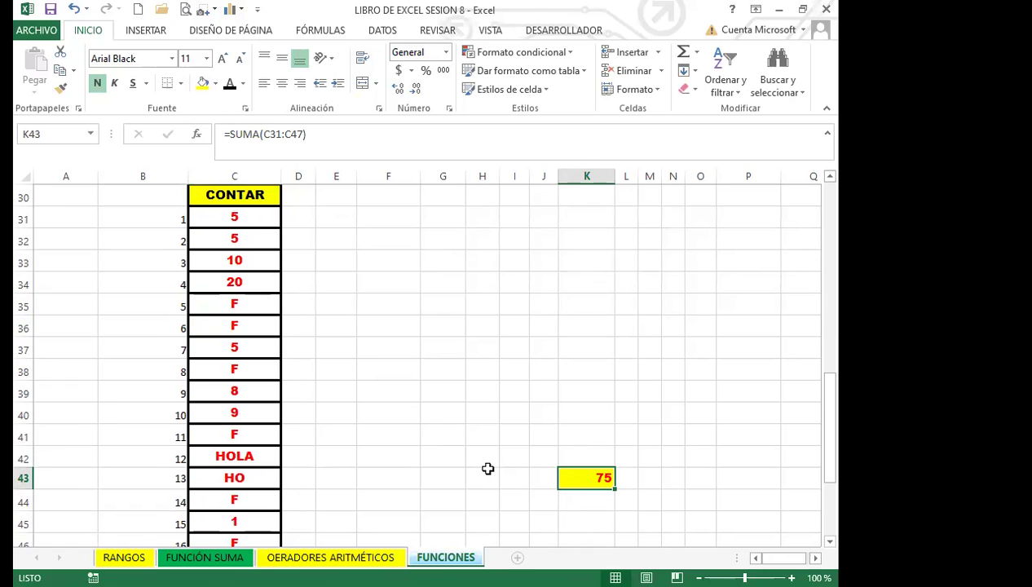
{"action": "scroll", "coordinate": [488, 469], "scroll_direction": "down", "scroll_amount": 2}
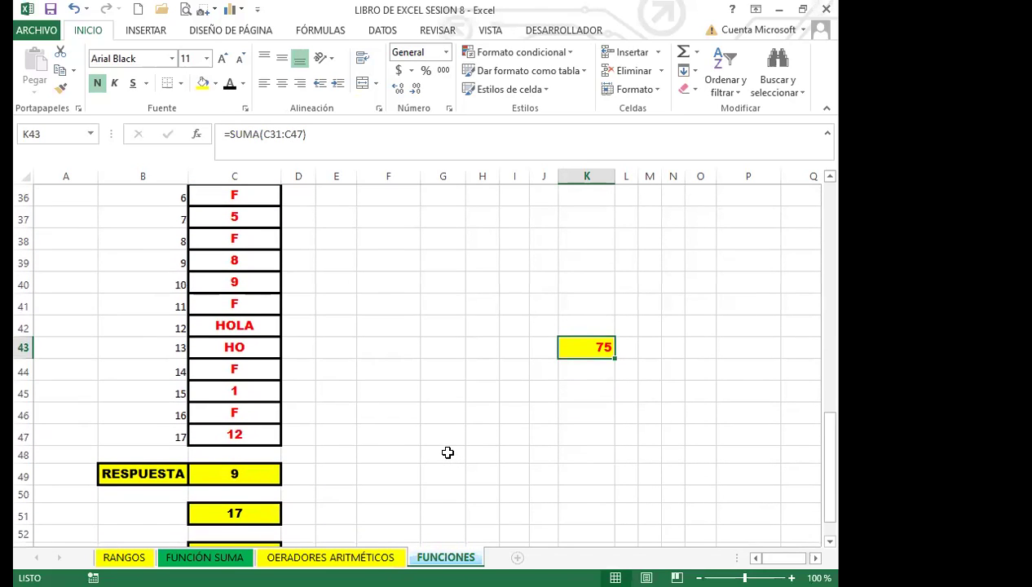
{"action": "scroll", "coordinate": [244, 473], "scroll_direction": "down", "scroll_amount": 1}
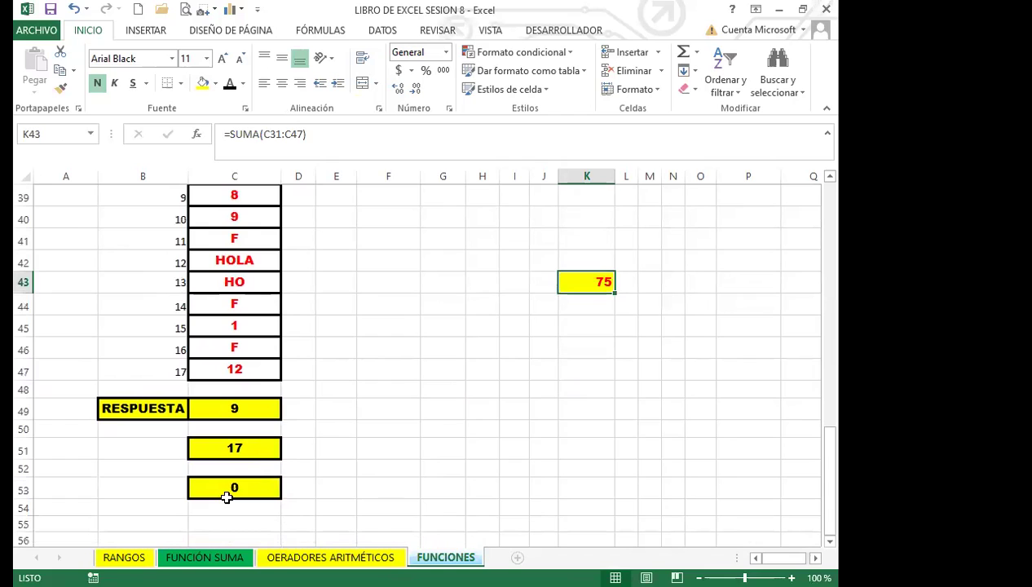
- Compare the CONTAR, CONTARA and CONTAR.BLANCO formulas in C49, C51 and C53
{"action": "left_click", "coordinate": [226, 489]}
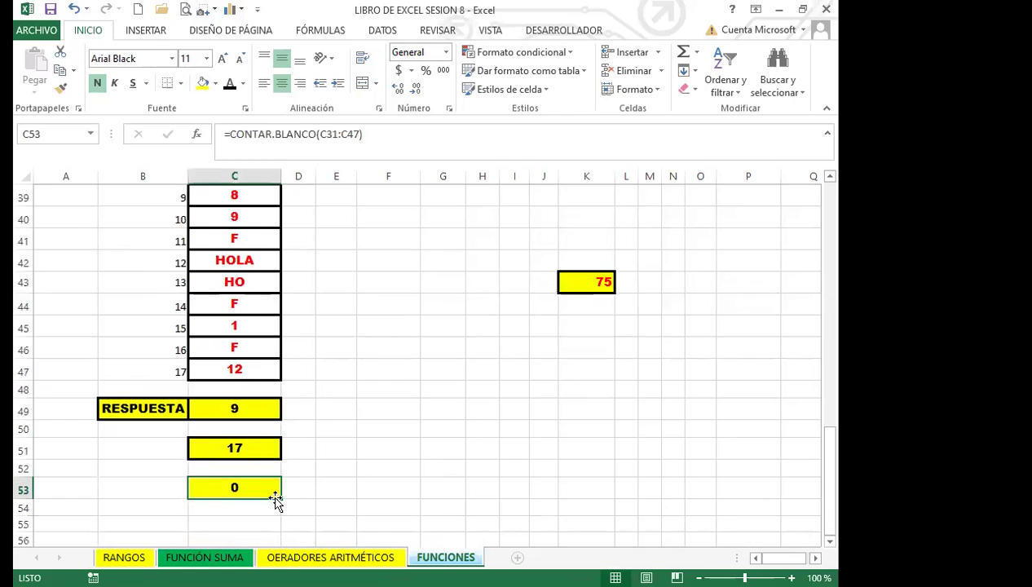
{"action": "left_click", "coordinate": [236, 406]}
{"action": "left_click", "coordinate": [233, 442]}
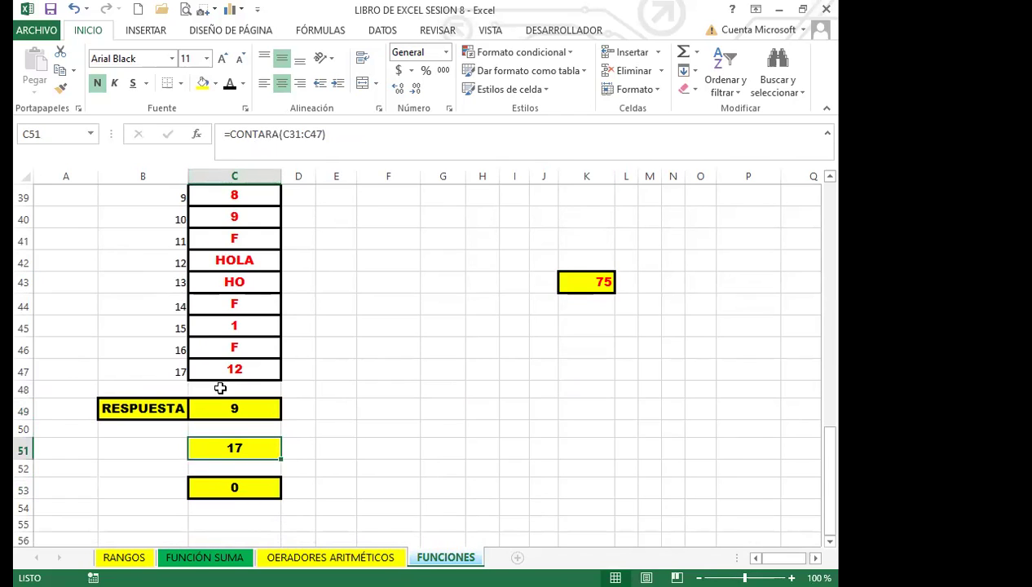
{"action": "left_click", "coordinate": [256, 489]}
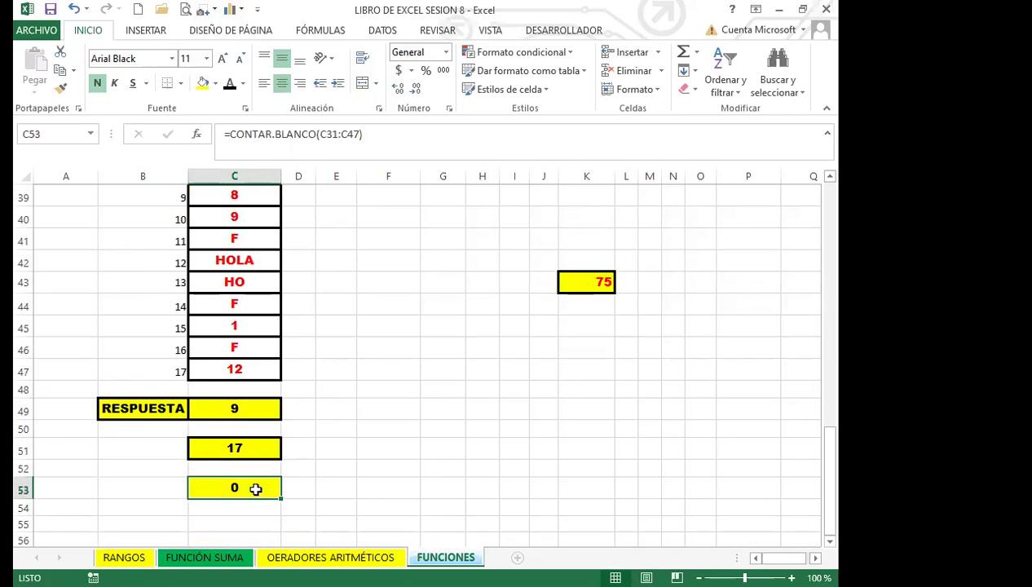
- Clear all values from the CONTAR list in C31:C47 and check the CONTAR.BLANCO result in C53
{"action": "scroll", "coordinate": [262, 464], "scroll_direction": "up", "scroll_amount": 3}
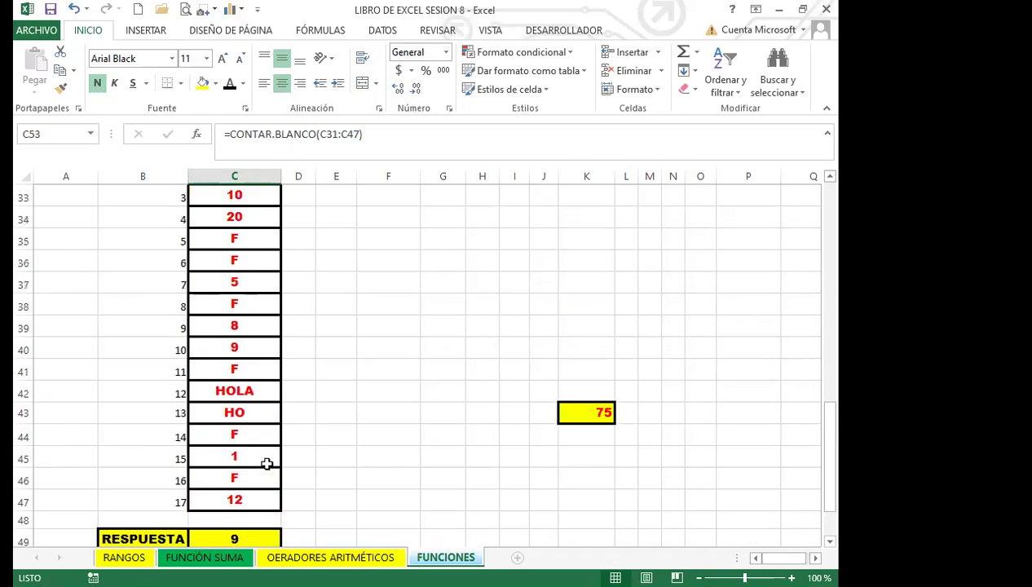
{"action": "left_click_drag", "start_coordinate": [241, 219], "coordinate": [251, 496]}
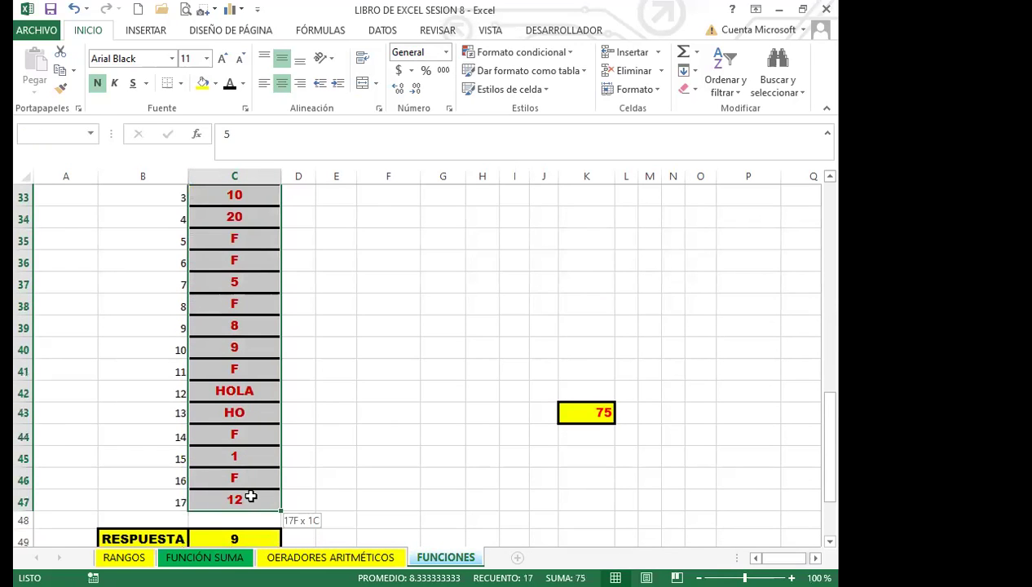
{"action": "key", "text": "Delete"}
{"action": "scroll", "coordinate": [295, 465], "scroll_direction": "up", "scroll_amount": 2}
{"action": "scroll", "coordinate": [295, 465], "scroll_direction": "down", "scroll_amount": 5}
{"action": "left_click", "coordinate": [258, 422]}
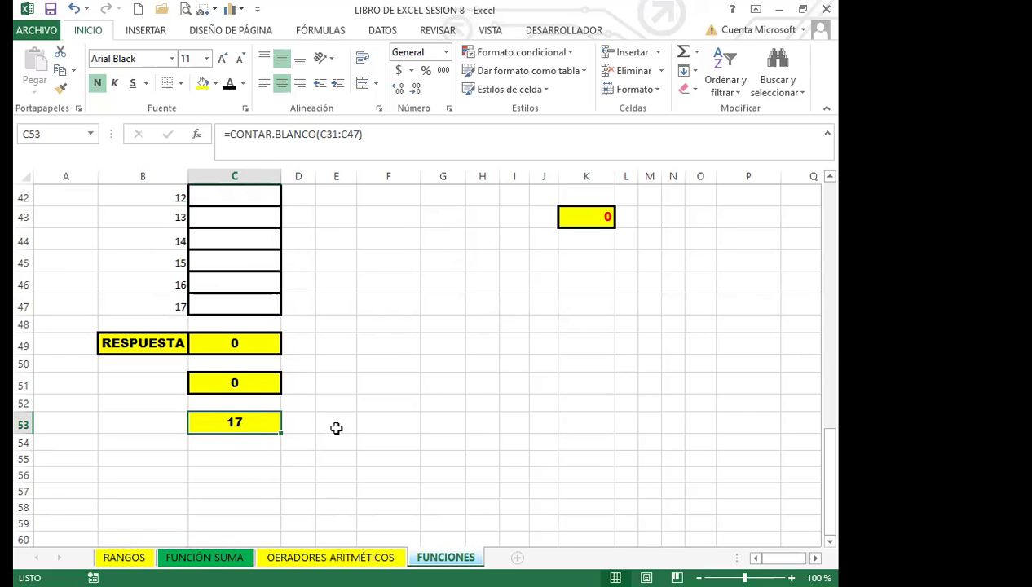
- Enter 12545 in C32 of the CONTAR list and check the CONTAR.BLANCO result in C53
{"action": "scroll", "coordinate": [336, 428], "scroll_direction": "up", "scroll_amount": 4}
{"action": "left_click", "coordinate": [228, 240]}
{"action": "type", "text": "12545"}
{"action": "key", "text": "Return"}
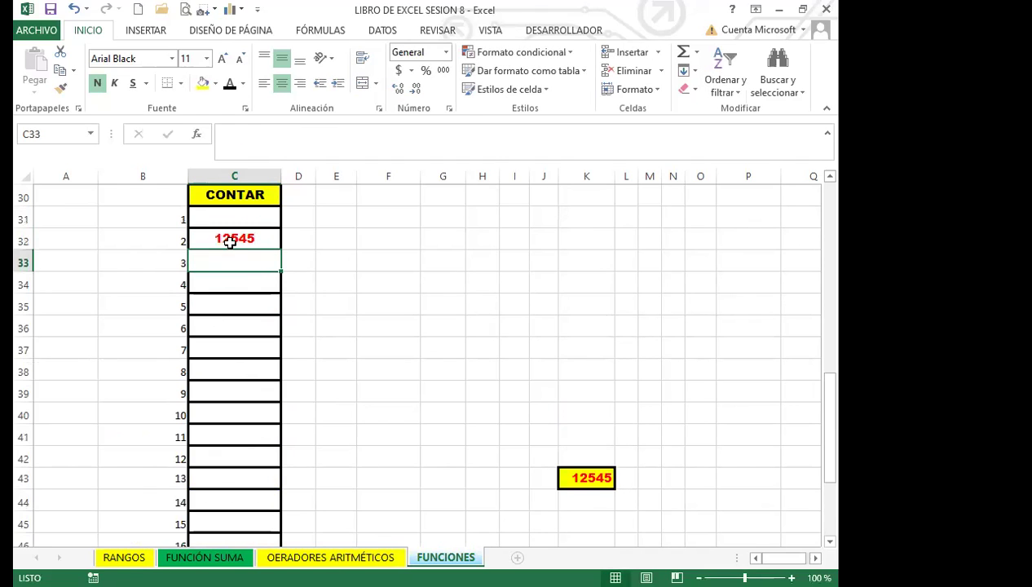
{"action": "scroll", "coordinate": [242, 367], "scroll_direction": "down", "scroll_amount": 3}
{"action": "left_click", "coordinate": [254, 488]}
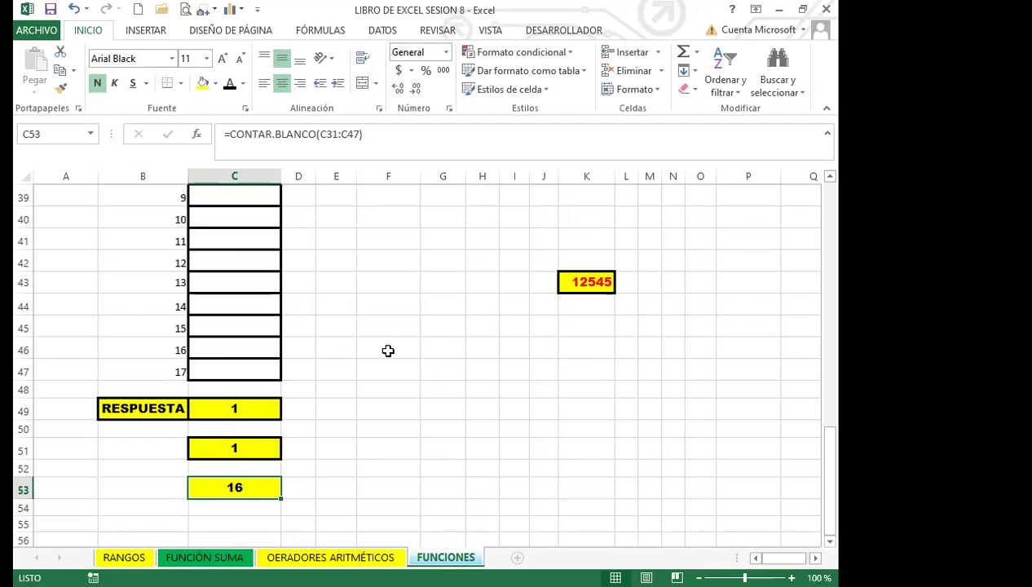
- Change the range of the CONTAR.BLANCO formula in C53 to the block E46:L55
{"action": "left_click", "coordinate": [361, 135]}
{"action": "key", "text": "BackSpace"}
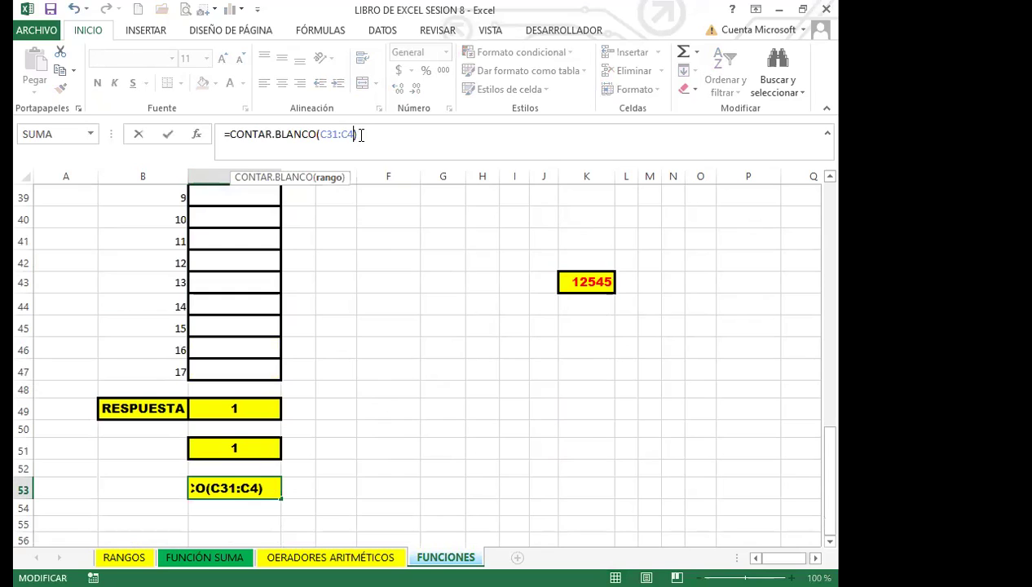
{"action": "key", "text": "BackSpace"}
{"action": "key", "text": "BackSpace"}
{"action": "key", "text": "BackSpace"}
{"action": "key", "text": "BackSpace"}
{"action": "key", "text": "BackSpace"}
{"action": "key", "text": "BackSpace"}
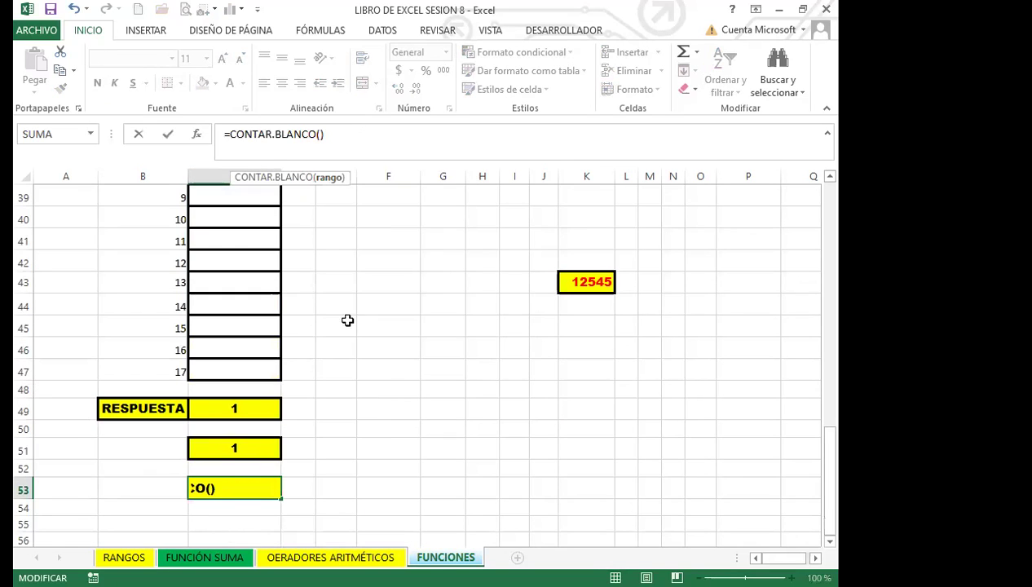
{"action": "left_click", "coordinate": [340, 349]}
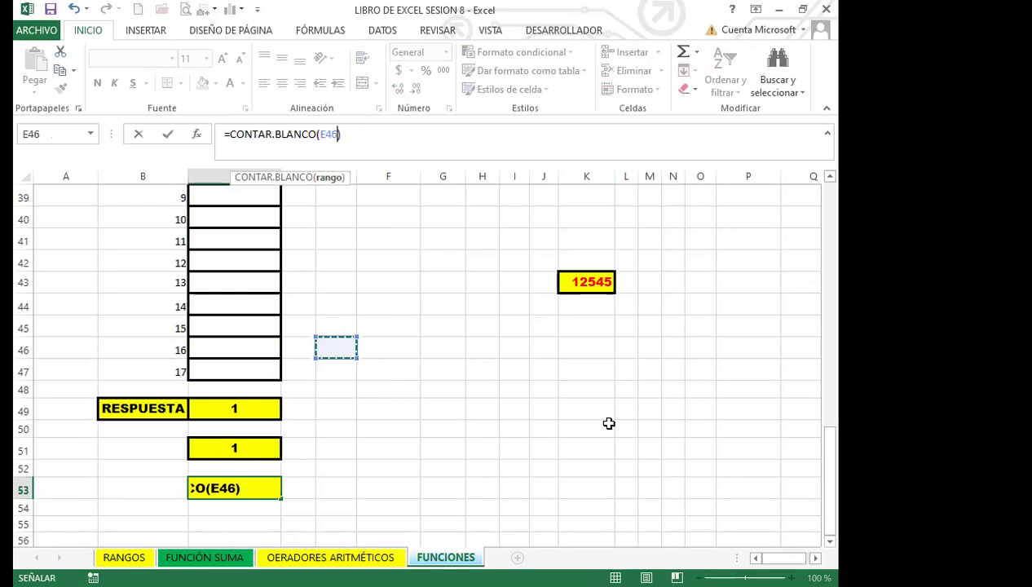
{"action": "left_click", "coordinate": [629, 519], "text": "shift"}
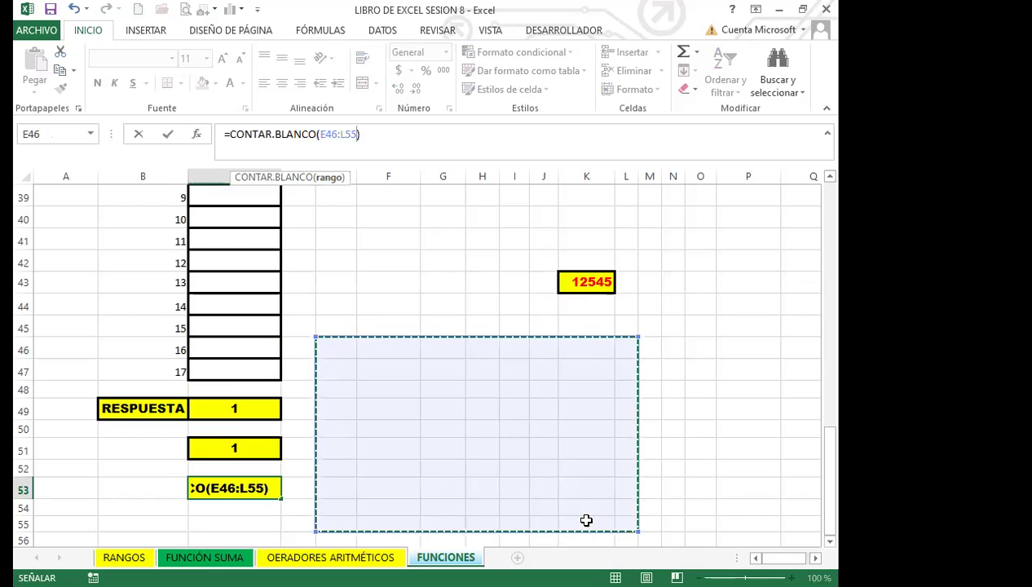
{"action": "key", "text": "Return"}
{"action": "left_click", "coordinate": [272, 494]}
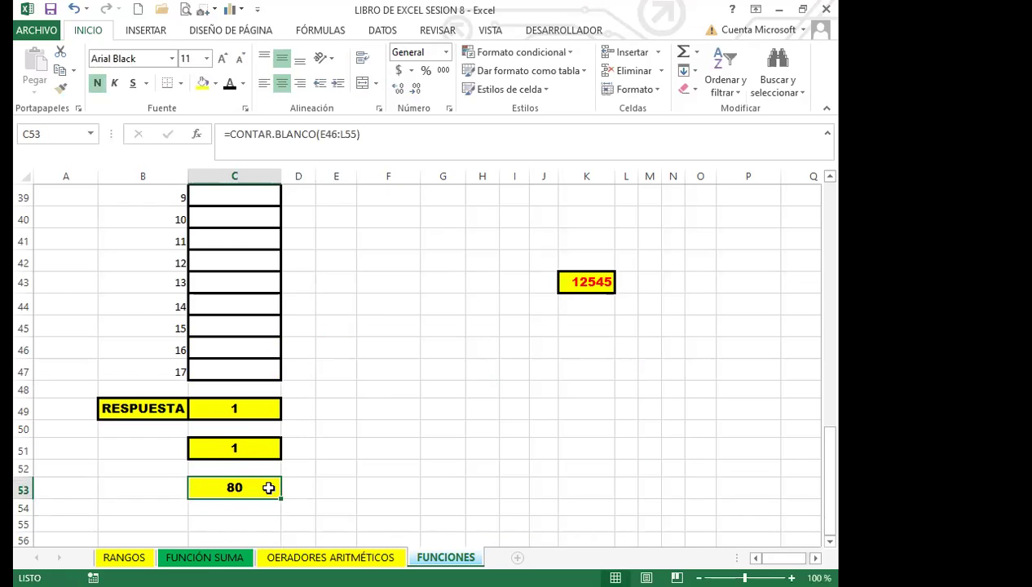
- Enter the numbers 5, 5 and 8 in cells F48 to F50
{"action": "left_click", "coordinate": [392, 387]}
{"action": "type", "text": "5"}
{"action": "key", "text": "Return"}
{"action": "type", "text": "5"}
{"action": "key", "text": "Return"}
{"action": "type", "text": "8"}
{"action": "key", "text": "Return"}
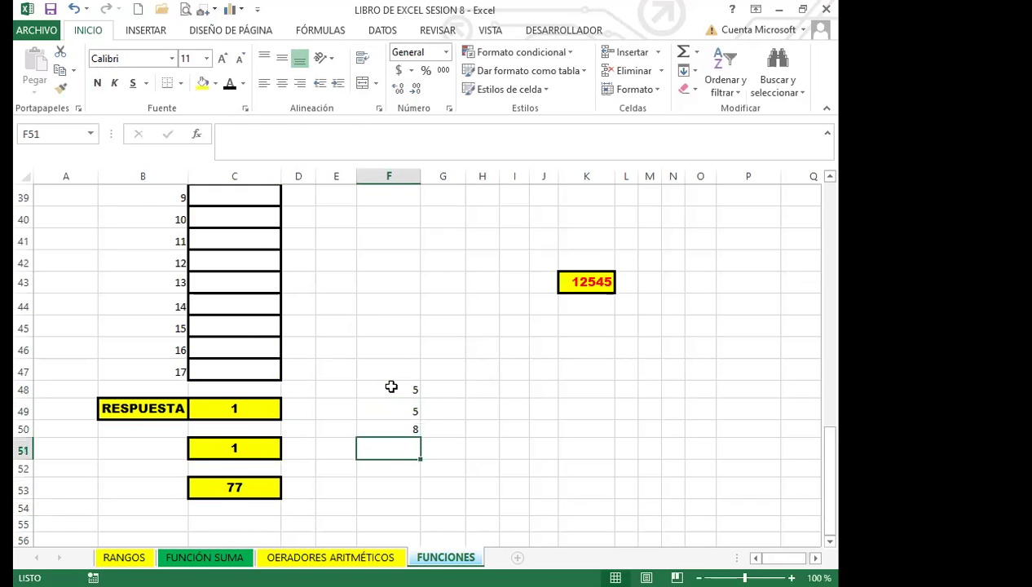
- Enter 25 in cell I51 and 5 in cell I48
{"action": "key", "text": "Right"}
{"action": "key", "text": "Right"}
{"action": "key", "text": "Right"}
{"action": "type", "text": "25"}
{"action": "key", "text": "Up"}
{"action": "key", "text": "Up"}
{"action": "key", "text": "Up"}
{"action": "type", "text": "5"}
{"action": "key", "text": "Return"}
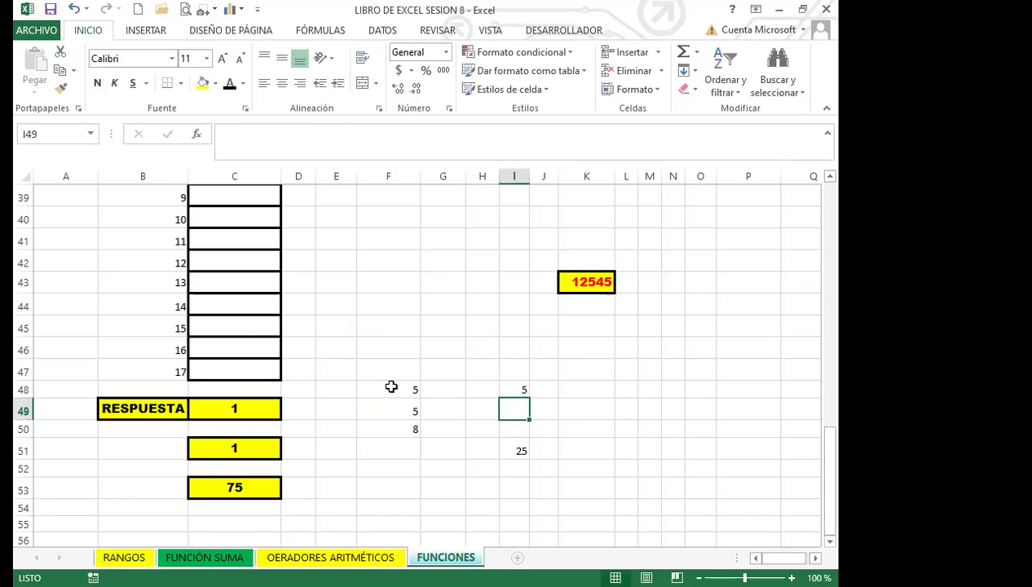
- Enter 11 in cell I50, 45 in G49 and 5 in G52
{"action": "key", "text": "Down"}
{"action": "type", "text": "11"}
{"action": "key", "text": "Up"}
{"action": "key", "text": "Left"}
{"action": "key", "text": "Left"}
{"action": "type", "text": "45"}
{"action": "key", "text": "Return"}
{"action": "key", "text": "Down"}
{"action": "key", "text": "Down"}
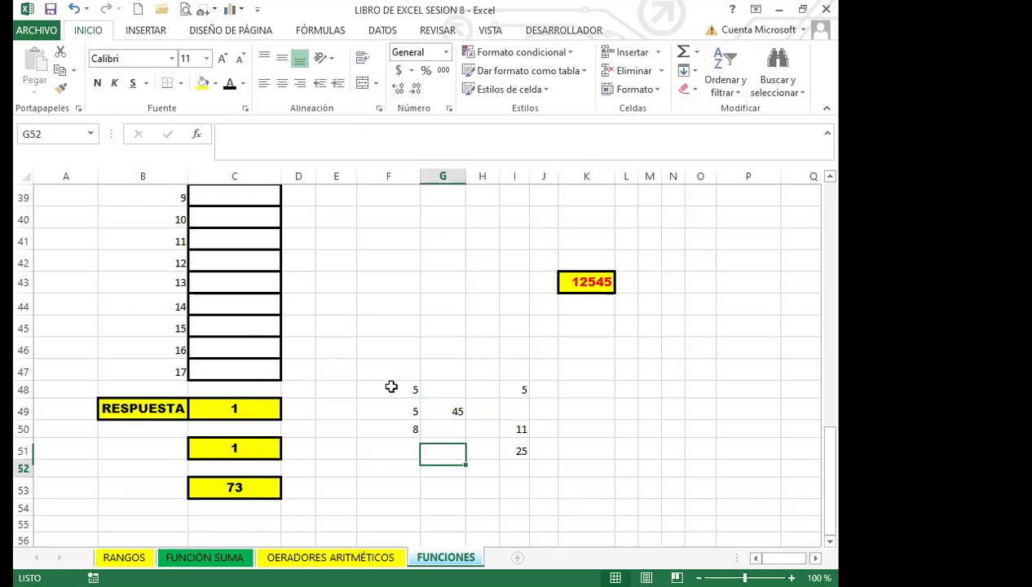
{"action": "type", "text": "5"}
{"action": "key", "text": "Return"}
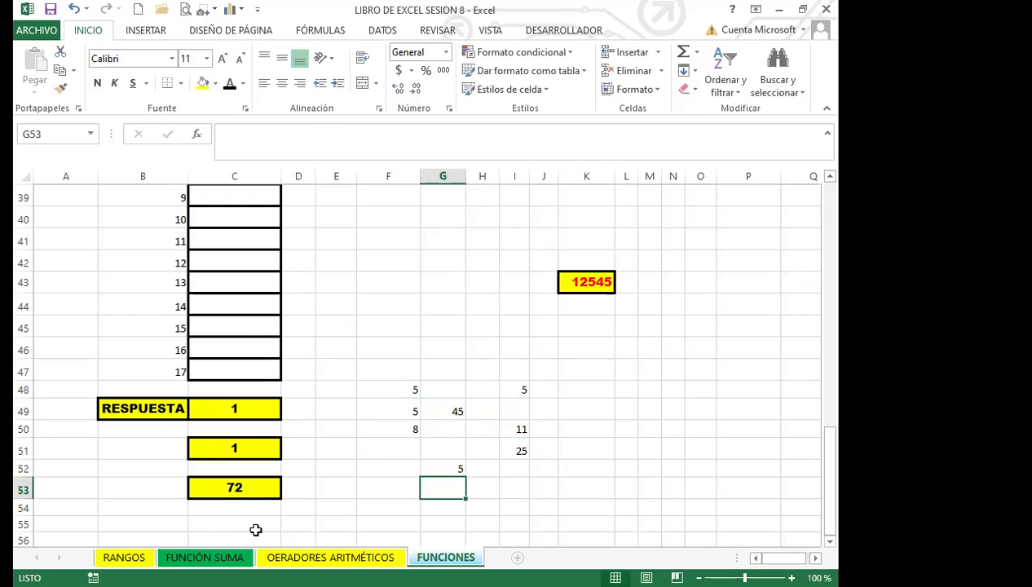
- Check the CONTAR.BLANCO result in C53 against the filled and empty cells of its range
{"action": "left_click", "coordinate": [259, 486]}
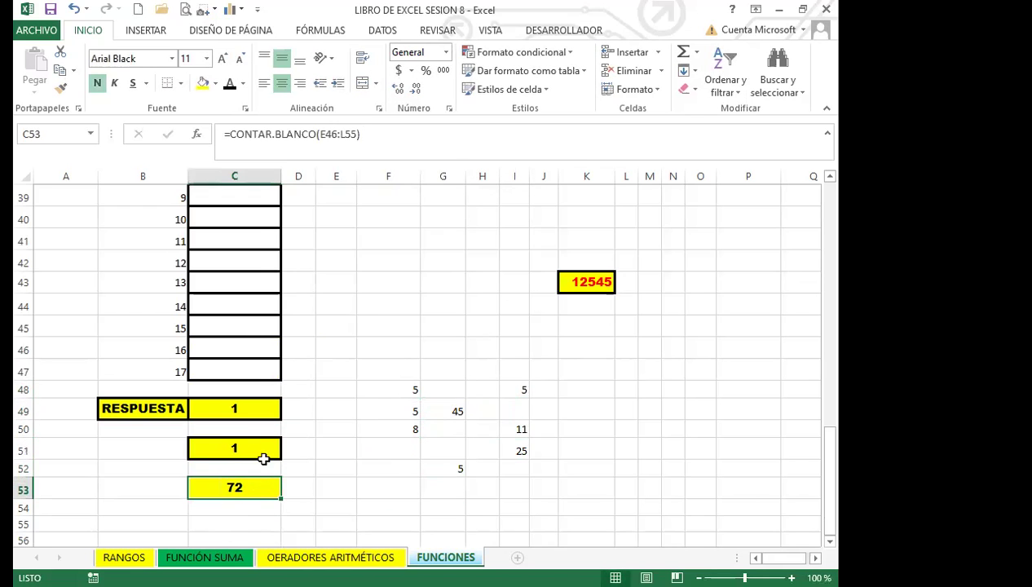
{"action": "left_click", "coordinate": [390, 411]}
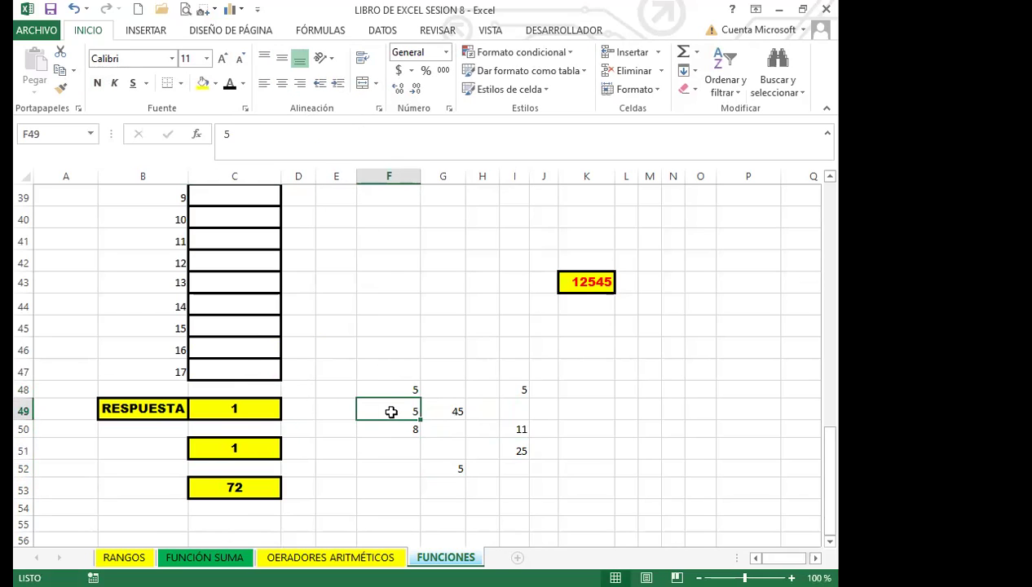
{"action": "left_click", "coordinate": [253, 486]}
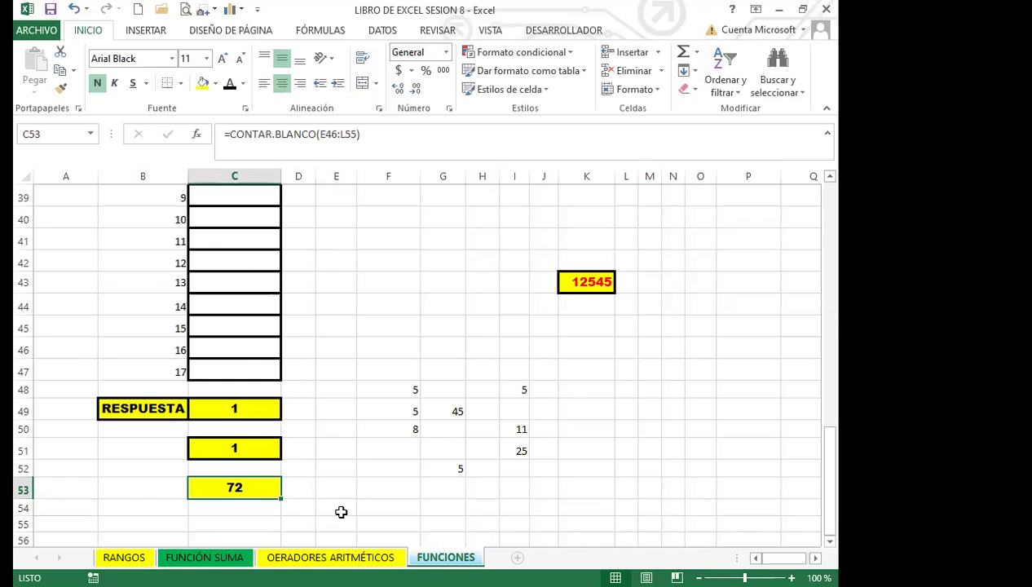
{"action": "left_click", "coordinate": [444, 428]}
{"action": "left_click", "coordinate": [247, 487]}
- Enter 4 in cells H49, J49 and K49 of the counted block
{"action": "left_click", "coordinate": [483, 410]}
{"action": "type", "text": "4"}
{"action": "left_click", "coordinate": [546, 410]}
{"action": "type", "text": "4"}
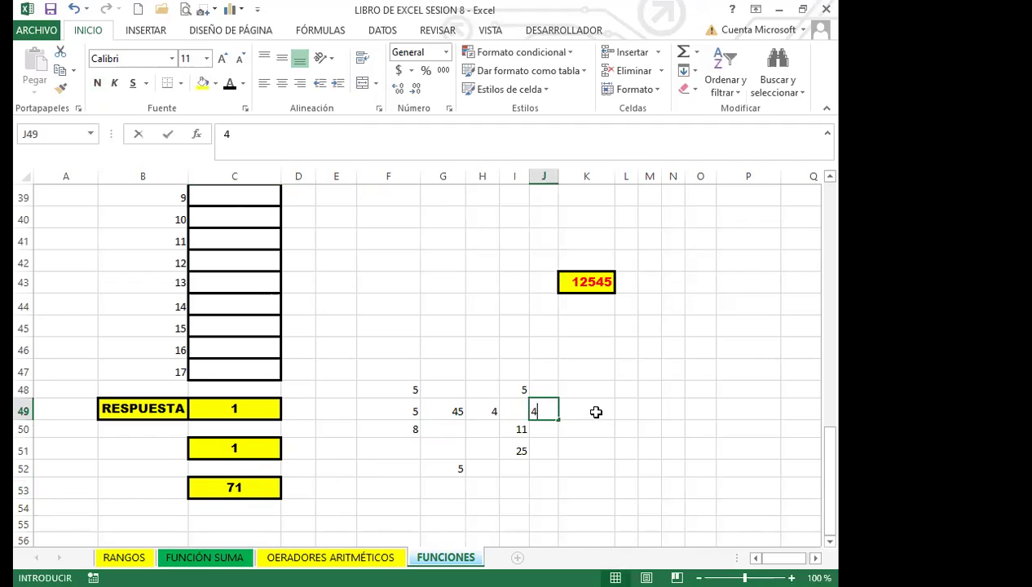
{"action": "left_click", "coordinate": [596, 412]}
{"action": "type", "text": "4"}
- Enter 4 in cells K47, I47, G47 and F47 of the counted block
{"action": "left_click", "coordinate": [591, 373]}
{"action": "type", "text": "4"}
{"action": "left_click", "coordinate": [514, 372]}
{"action": "type", "text": "4"}
{"action": "left_click", "coordinate": [440, 373]}
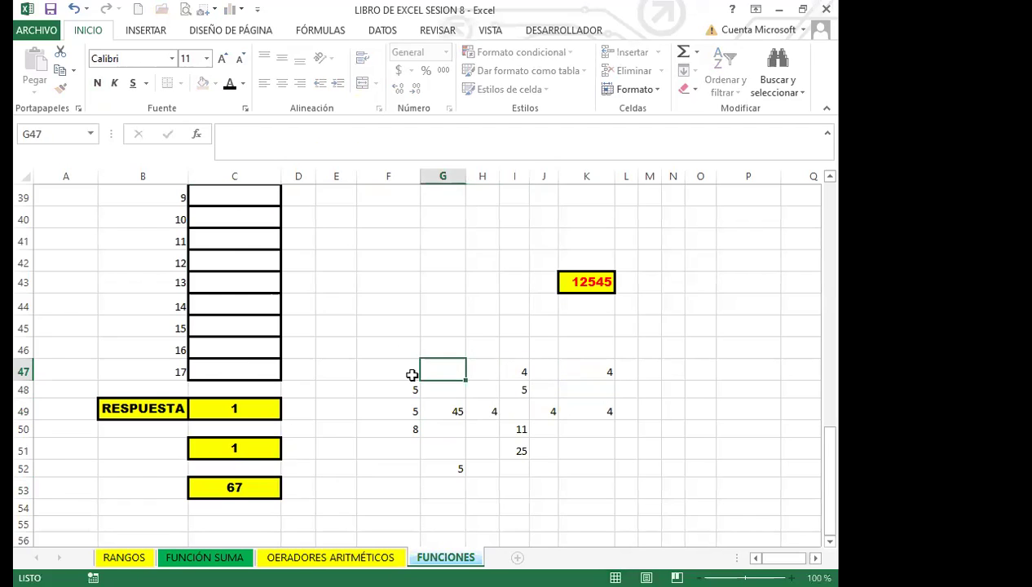
{"action": "type", "text": "4"}
{"action": "left_click", "coordinate": [412, 374]}
{"action": "type", "text": "4"}
- Enter 4 in cells F52, G51, I52 and K53
{"action": "left_click", "coordinate": [405, 467]}
{"action": "type", "text": "4"}
{"action": "left_click", "coordinate": [446, 450]}
{"action": "type", "text": "4"}
{"action": "left_click", "coordinate": [516, 470]}
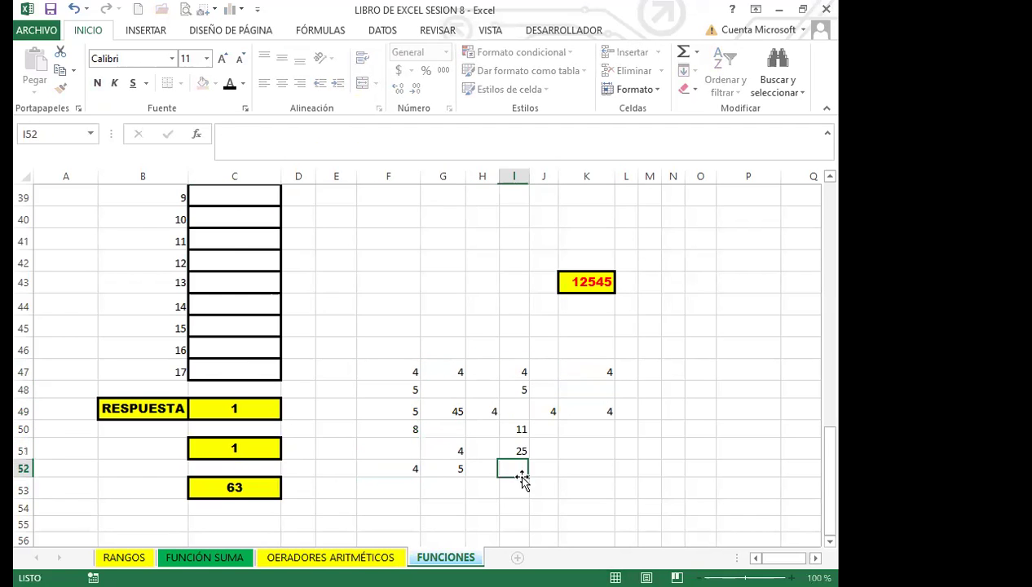
{"action": "type", "text": "4"}
{"action": "left_click", "coordinate": [587, 489]}
{"action": "type", "text": "4"}
- Enter 4 in cells K51, K48, I46 and H46
{"action": "left_click", "coordinate": [588, 442]}
{"action": "left_click", "coordinate": [569, 389]}
{"action": "type", "text": "4"}
{"action": "left_click", "coordinate": [518, 350]}
{"action": "type", "text": "4"}
{"action": "left_click", "coordinate": [466, 352]}
{"action": "type", "text": "4"}
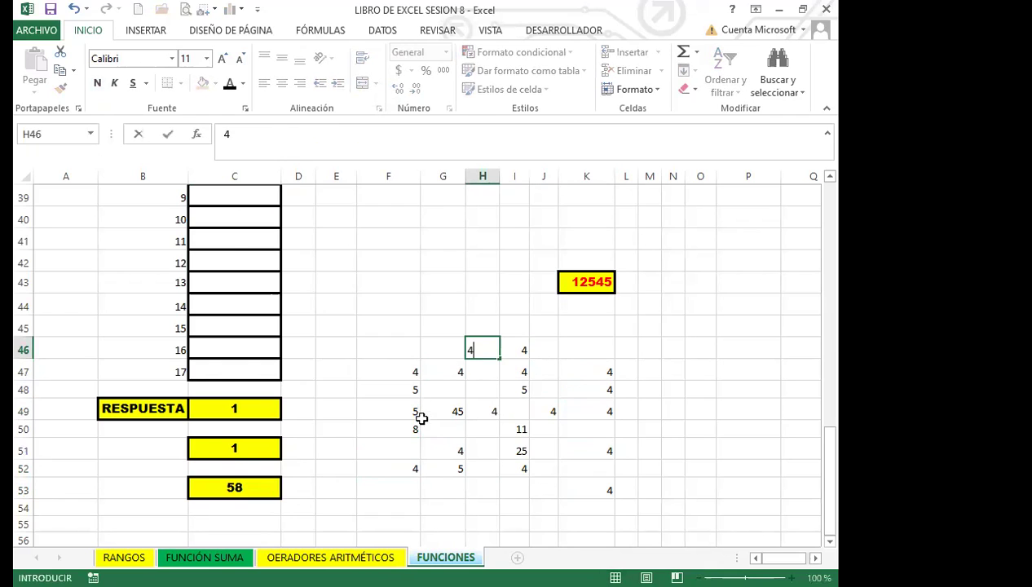
- Enter 4 in cells G53, H53, I53 and J52
{"action": "left_click", "coordinate": [438, 488]}
{"action": "type", "text": "4"}
{"action": "left_click", "coordinate": [483, 490]}
{"action": "type", "text": "4"}
{"action": "left_click", "coordinate": [522, 490]}
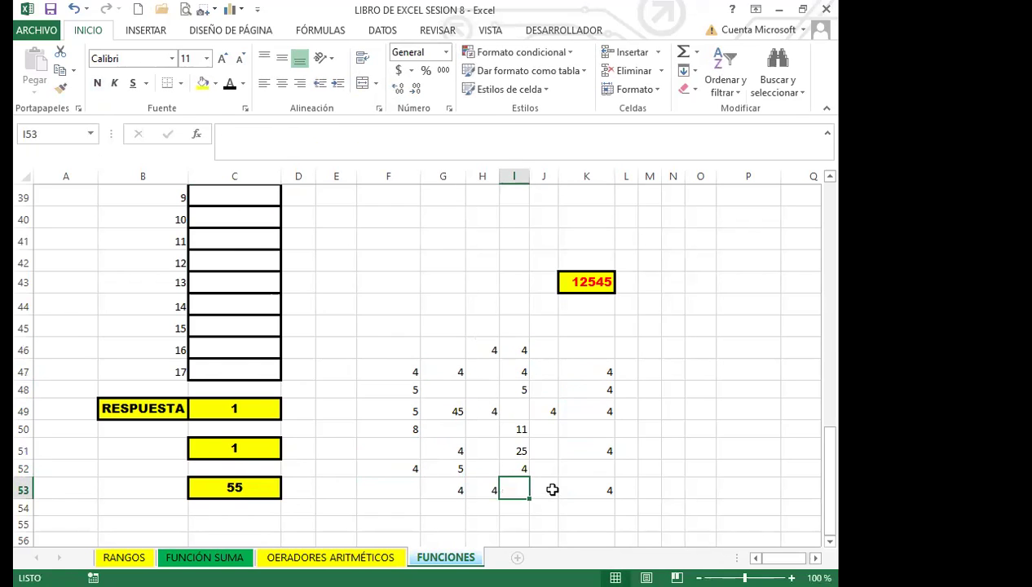
{"action": "type", "text": "4"}
{"action": "left_click", "coordinate": [551, 468]}
{"action": "type", "text": "4"}
- Enter 4 in cells J50, F51, G50 and H52
{"action": "left_click", "coordinate": [550, 445]}
{"action": "left_click", "coordinate": [546, 428]}
{"action": "type", "text": "4"}
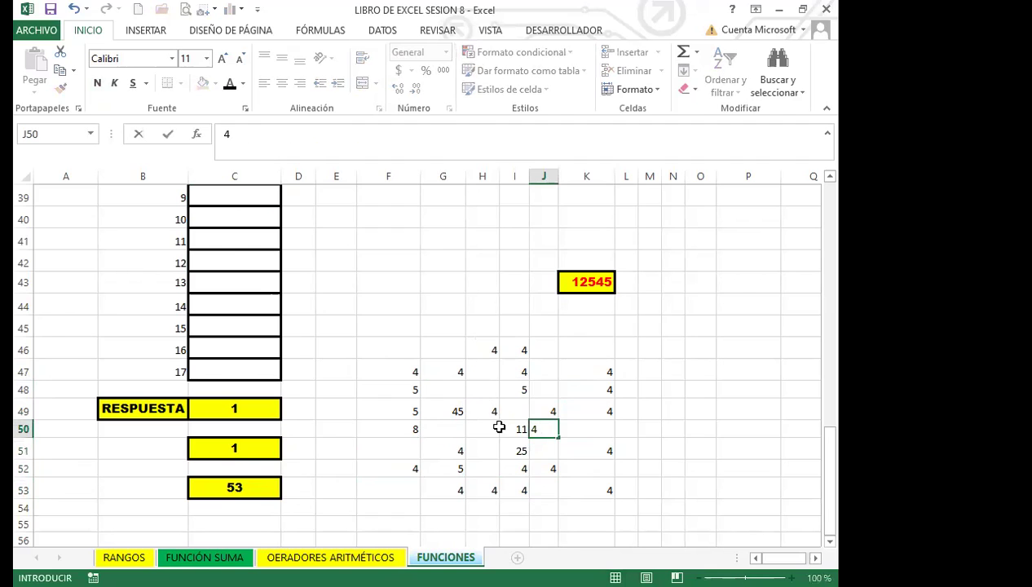
{"action": "left_click", "coordinate": [386, 452]}
{"action": "type", "text": "4"}
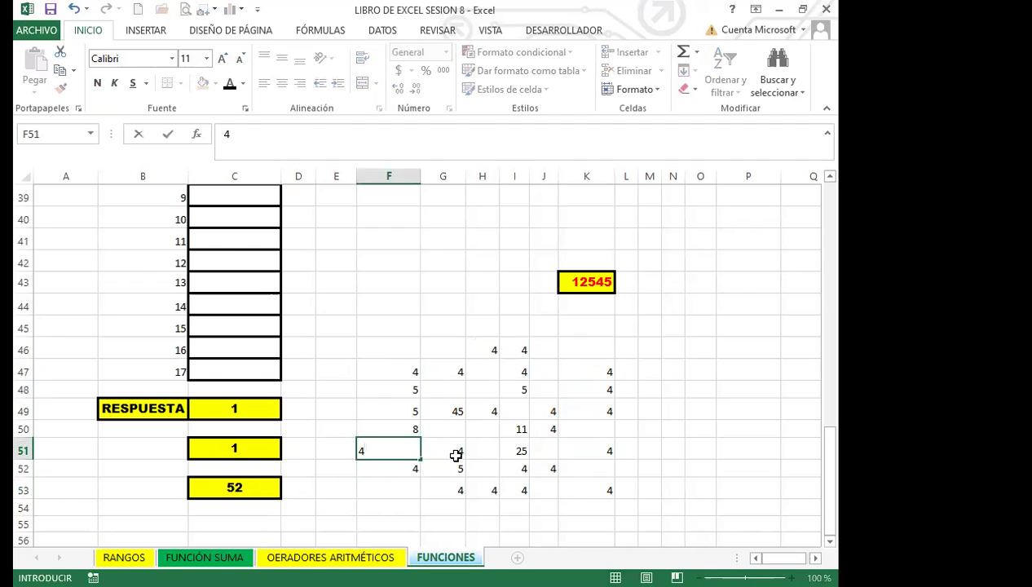
{"action": "left_click", "coordinate": [458, 430]}
{"action": "type", "text": "4"}
{"action": "left_click", "coordinate": [483, 469]}
{"action": "type", "text": "4"}
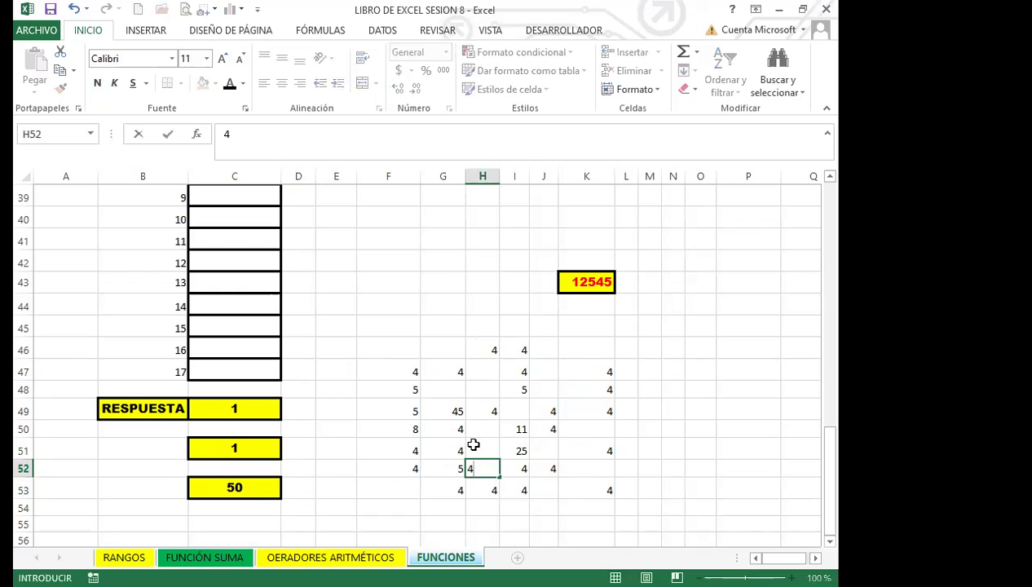
{"action": "left_click", "coordinate": [481, 349]}
{"action": "left_click", "coordinate": [510, 389]}
{"action": "key", "text": "Down"}
{"action": "key", "text": "Up"}
{"action": "key", "text": "Right"}
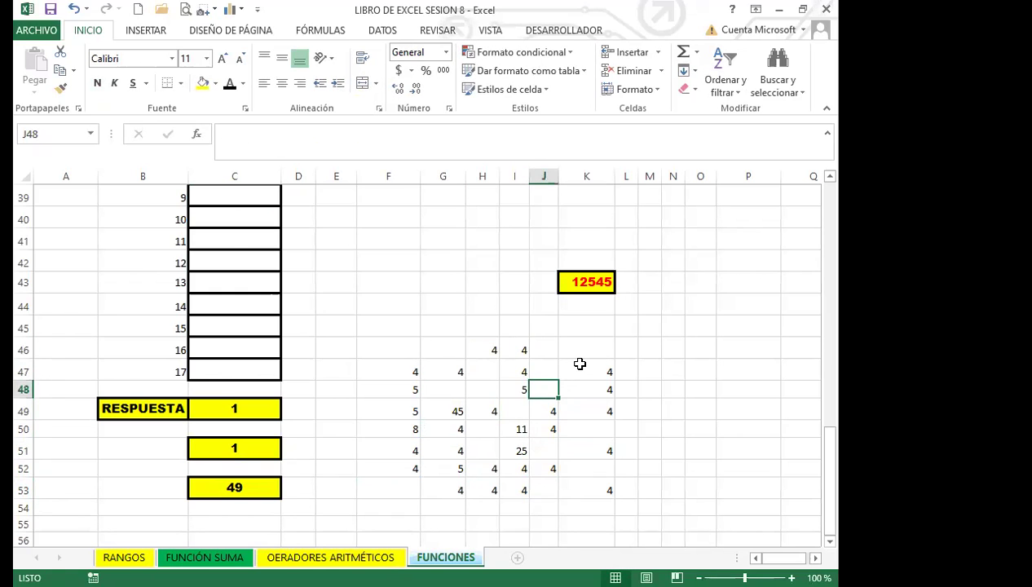
{"action": "key", "text": "Right"}
{"action": "key", "text": "Up"}
{"action": "key", "text": "Up"}
{"action": "key", "text": "Up"}
- Apply all borders to the number block F46:K54
{"action": "left_click_drag", "start_coordinate": [369, 348], "coordinate": [599, 499]}
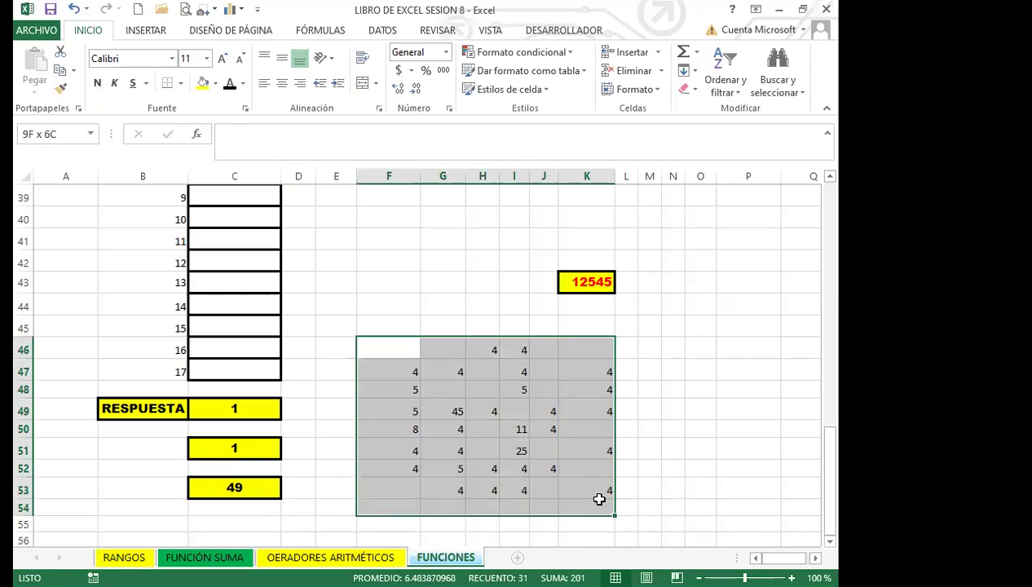
{"action": "left_click", "coordinate": [180, 84]}
{"action": "left_click", "coordinate": [230, 218]}
{"action": "left_click", "coordinate": [483, 419]}
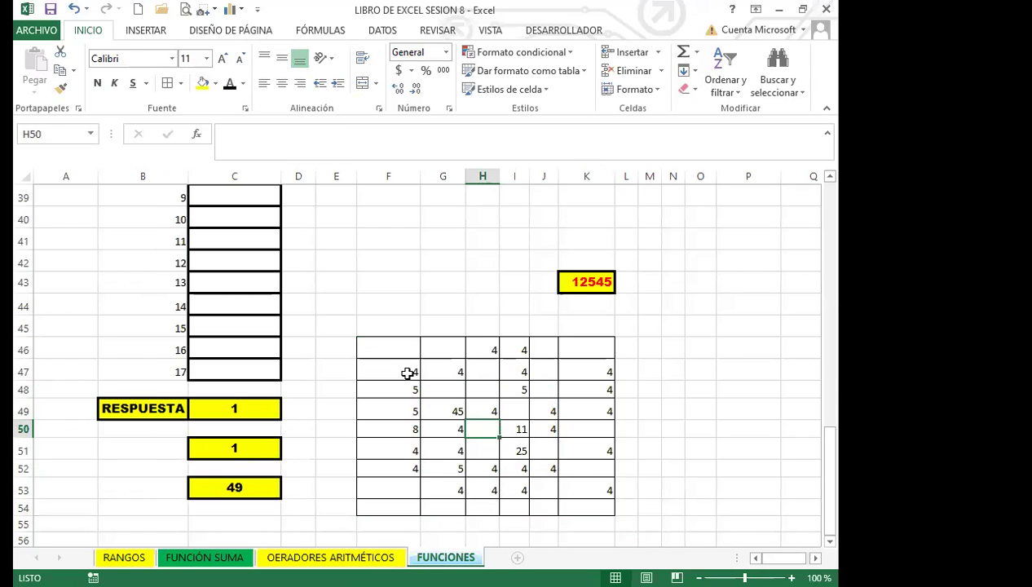
- Compare the empty cells in row 46 of the bordered block with the CONTAR.BLANCO result in C53
{"action": "left_click", "coordinate": [388, 356]}
{"action": "left_click", "coordinate": [442, 350]}
{"action": "left_click", "coordinate": [589, 351]}
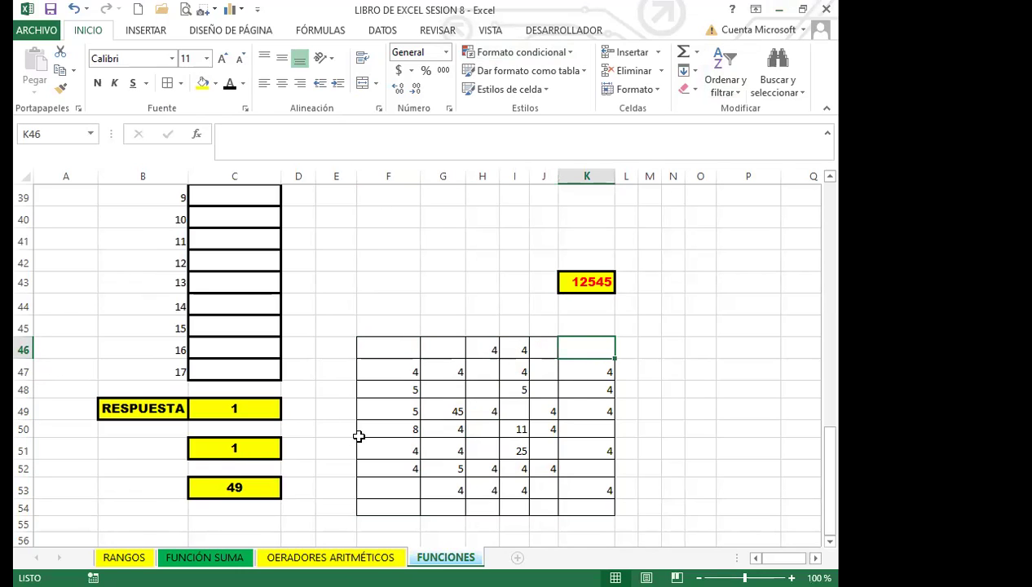
{"action": "left_click", "coordinate": [265, 487]}
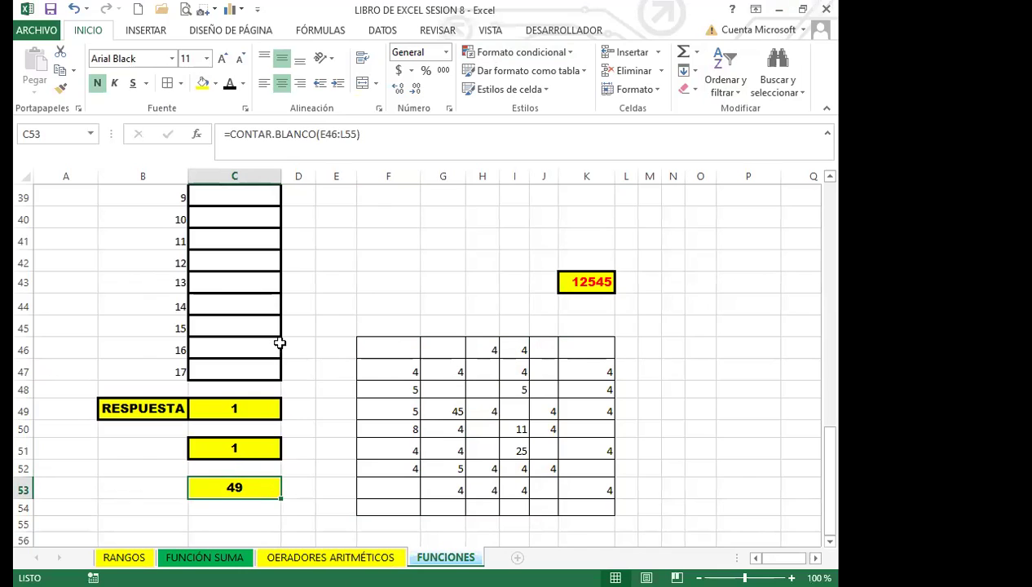